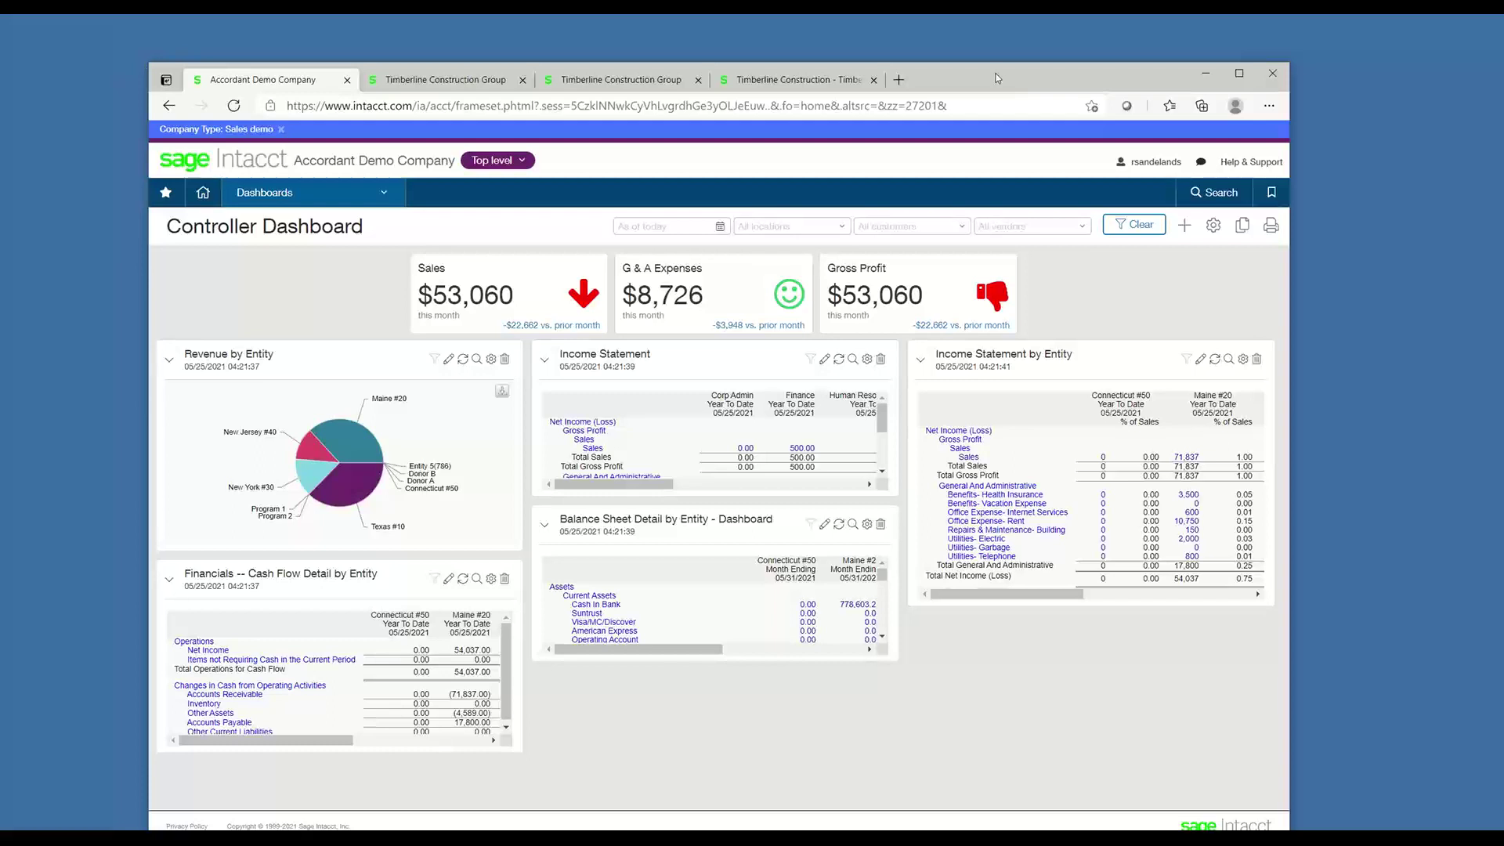
# Step: Maximize the browser window and sign out of the Timberline Construction Group session in the second browser tab
pyautogui.click(1239, 73)
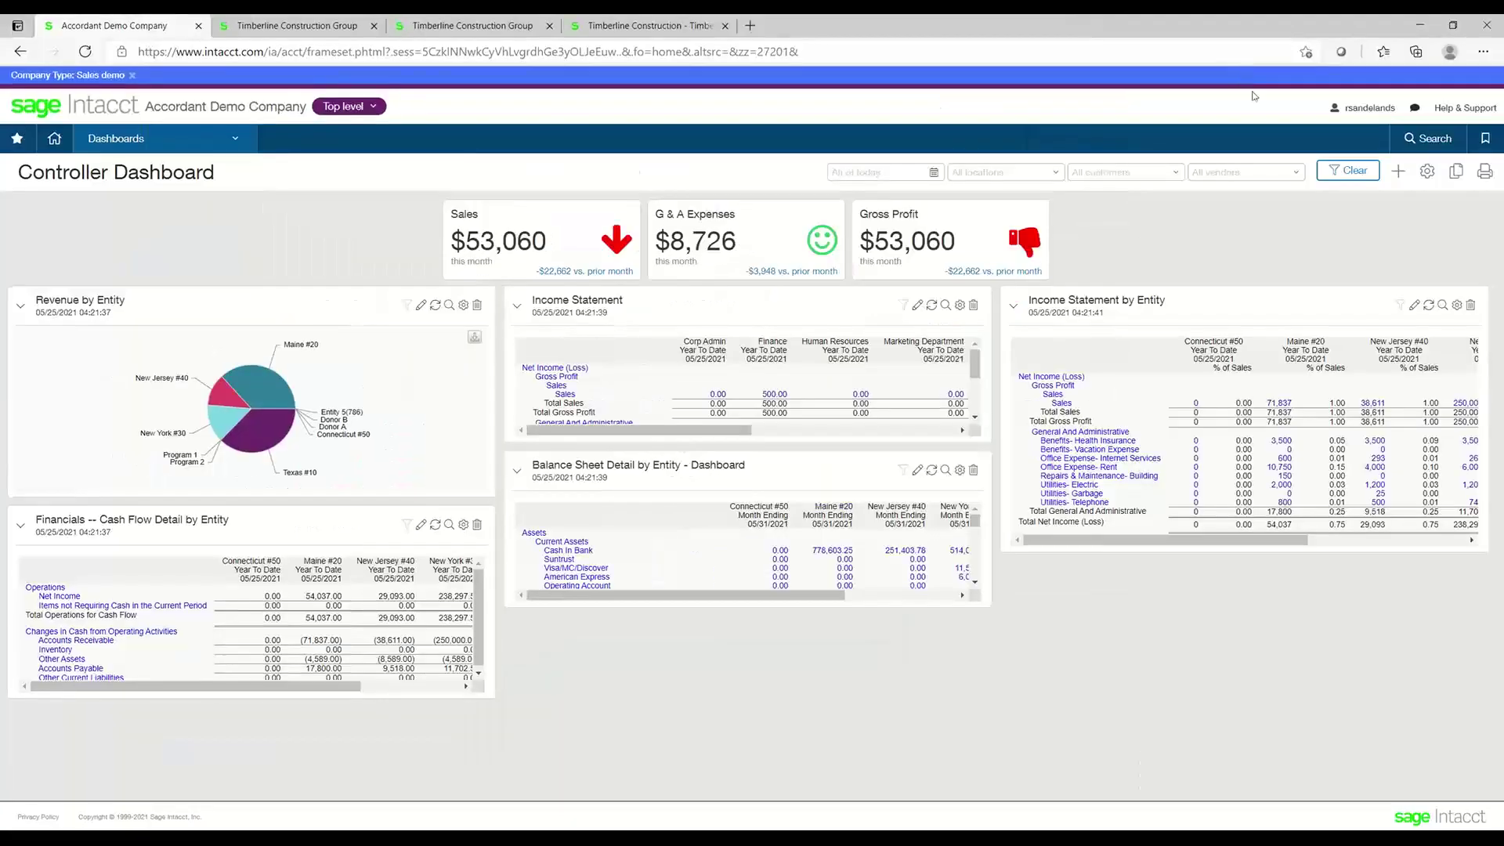
pyautogui.click(1371, 109)
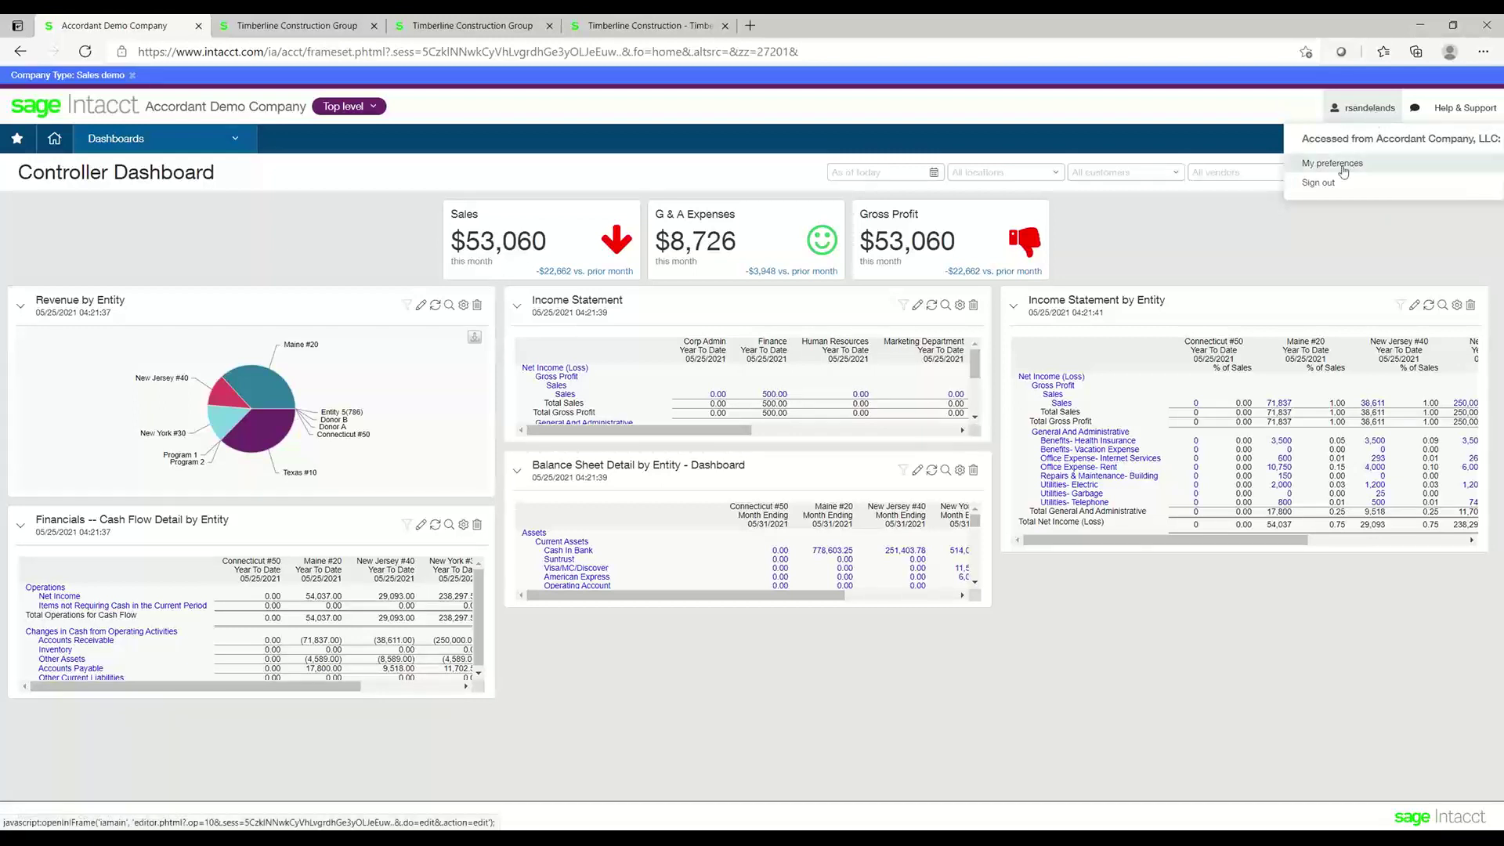
pyautogui.click(363, 29)
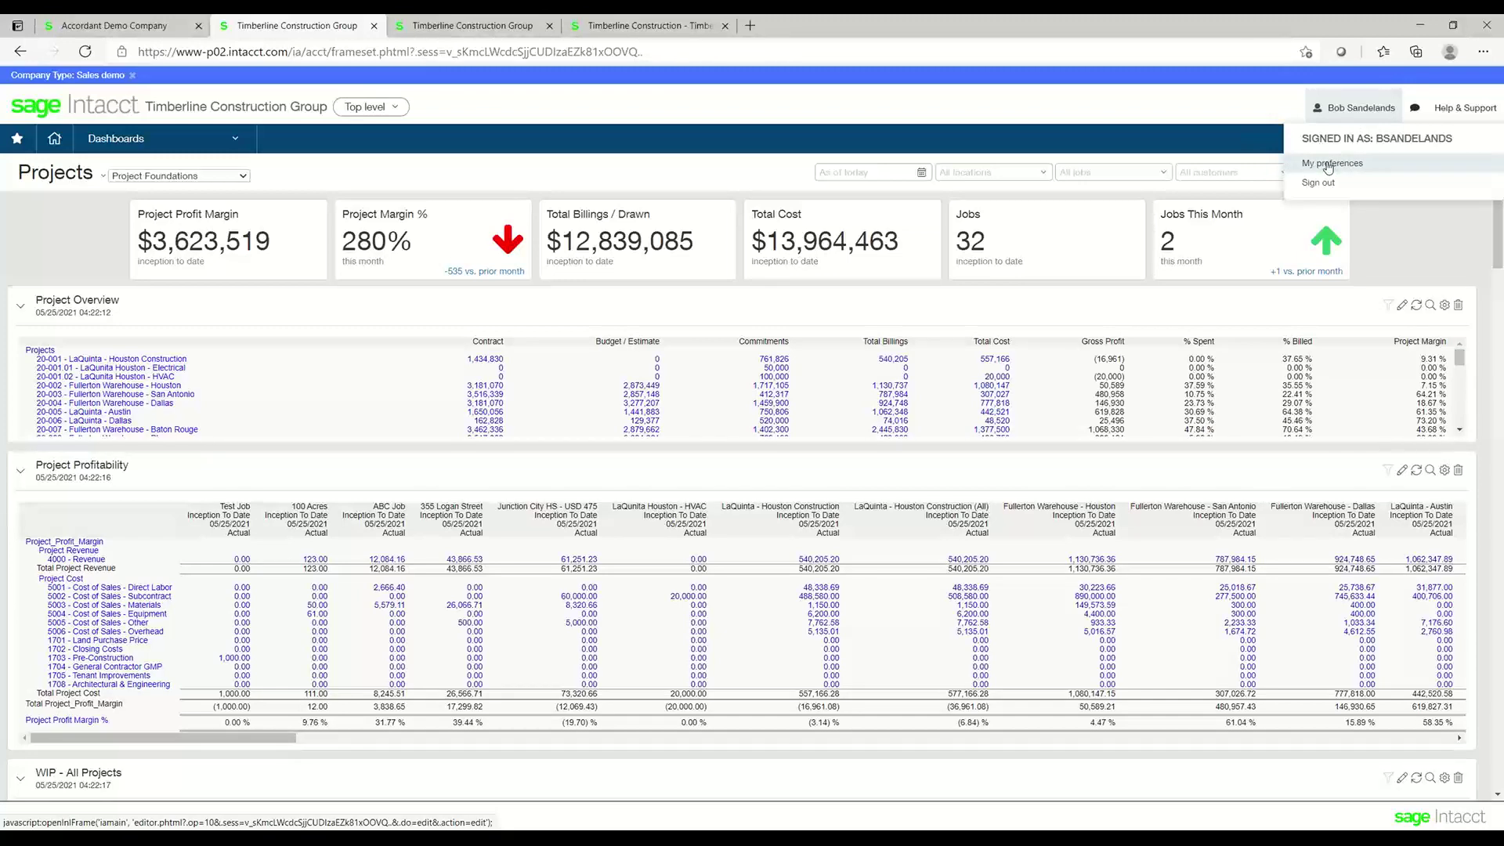
pyautogui.click(1319, 182)
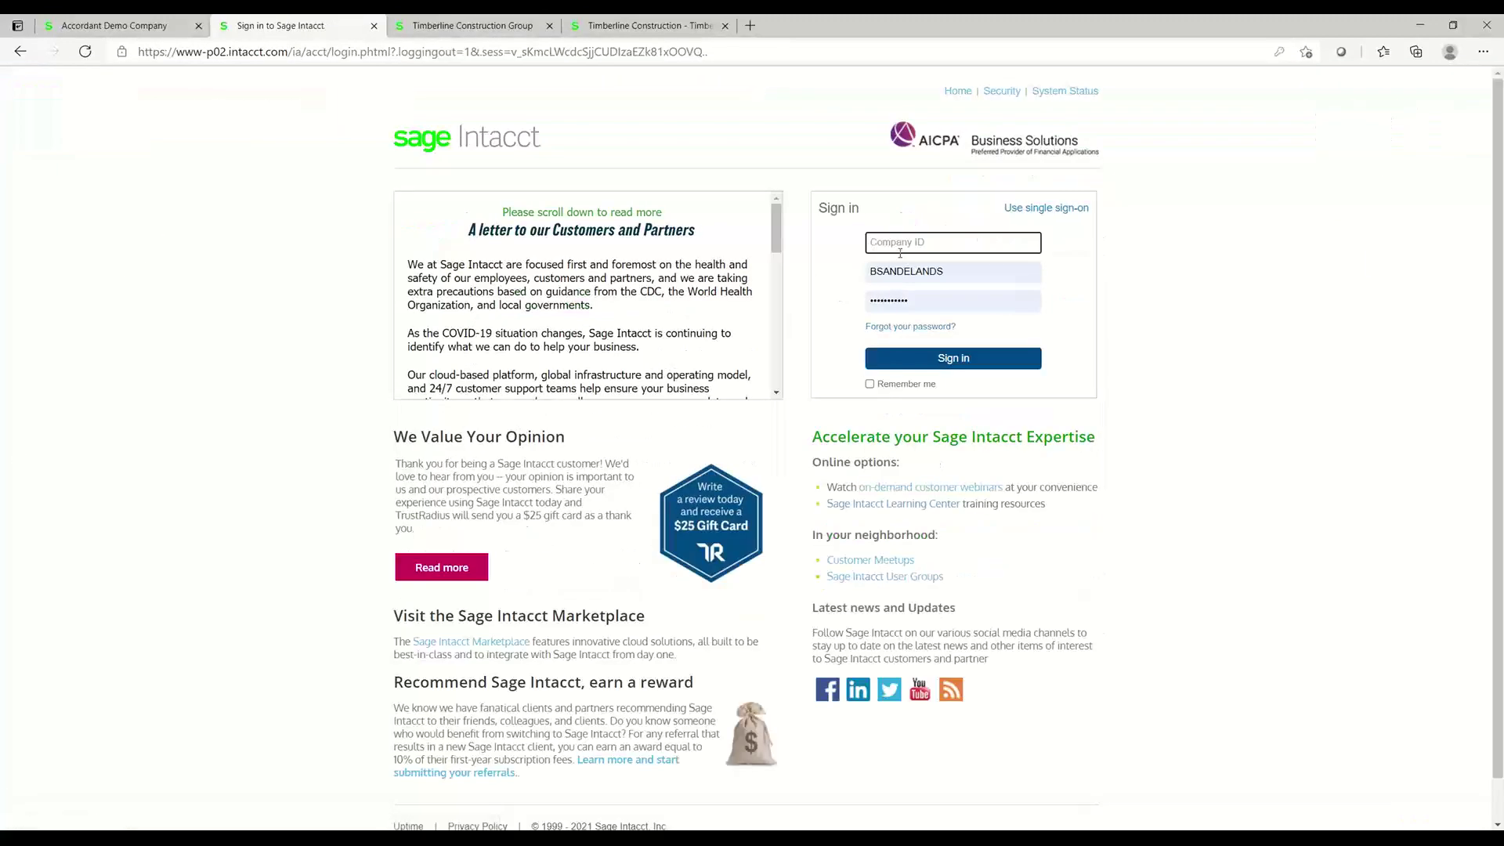
# Step: Enter "accordad" as the company ID on the sign-in page, and return to the Accordant Demo Company dashboard
pyautogui.click(893, 245)
pyautogui.write('acc')
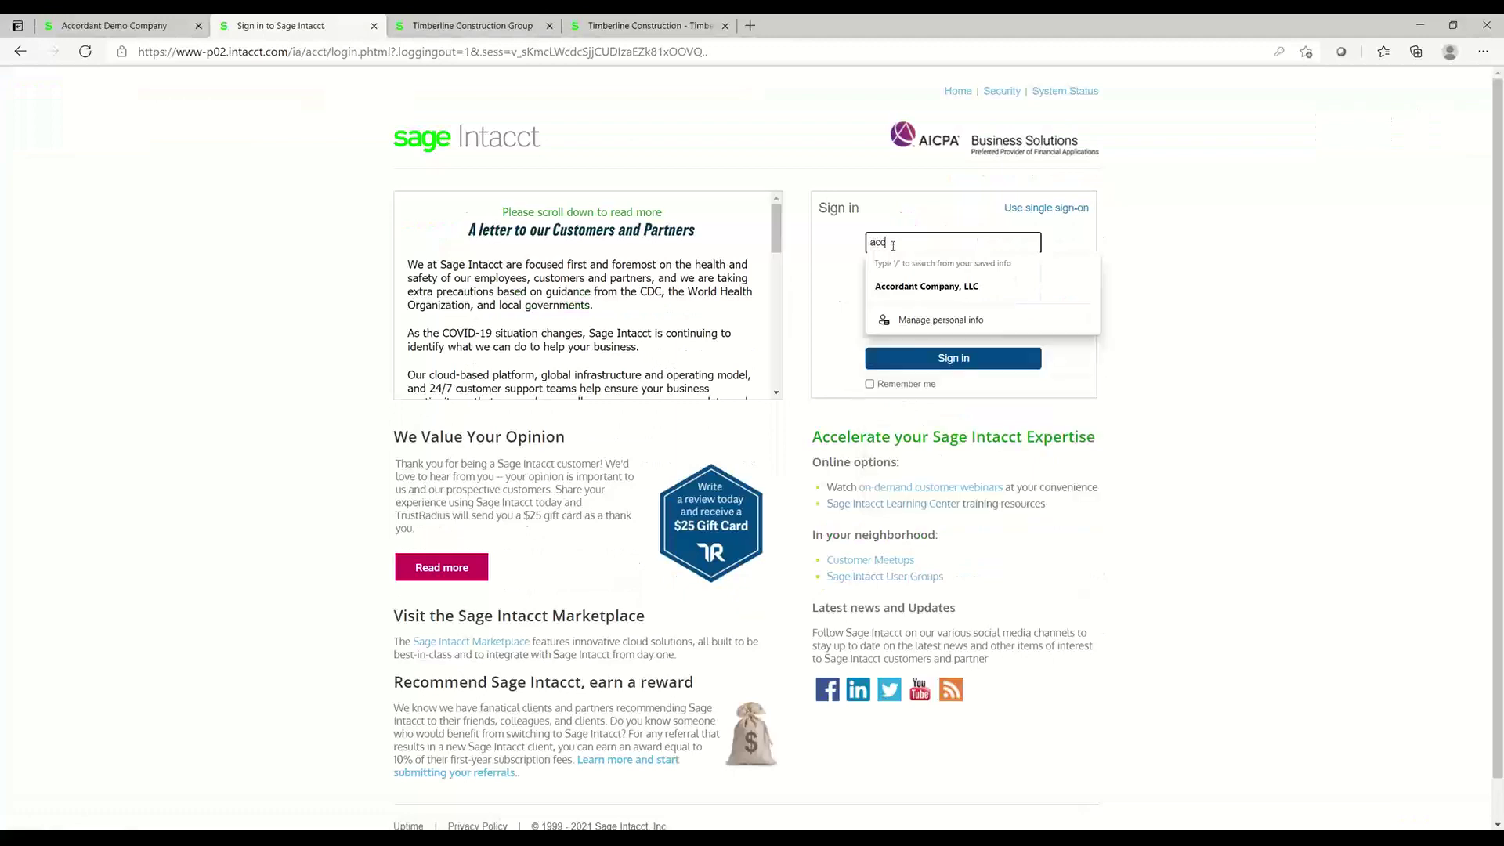
pyautogui.write('ordad')
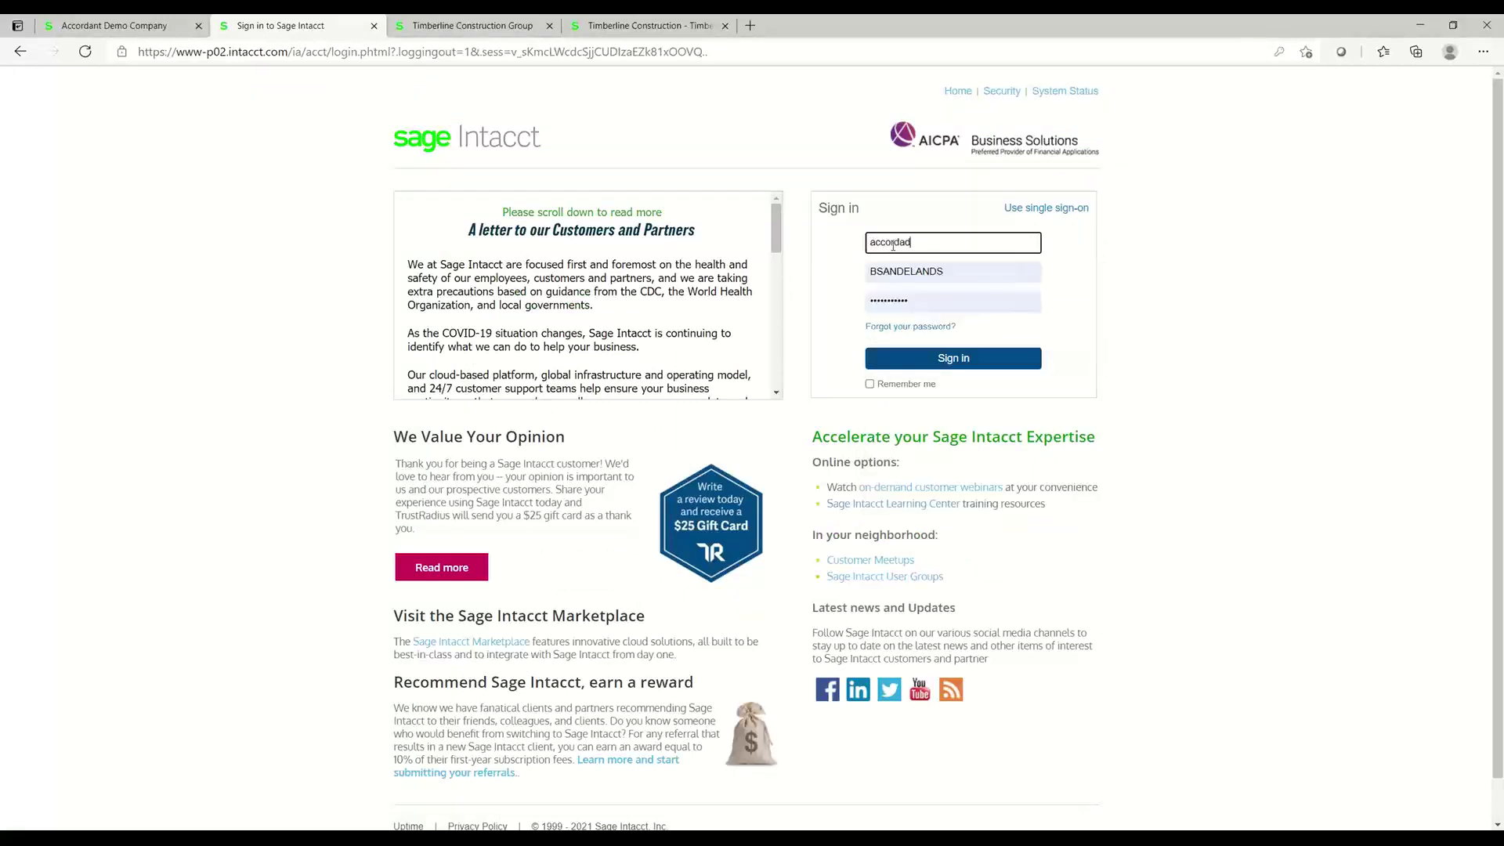
pyautogui.click(141, 26)
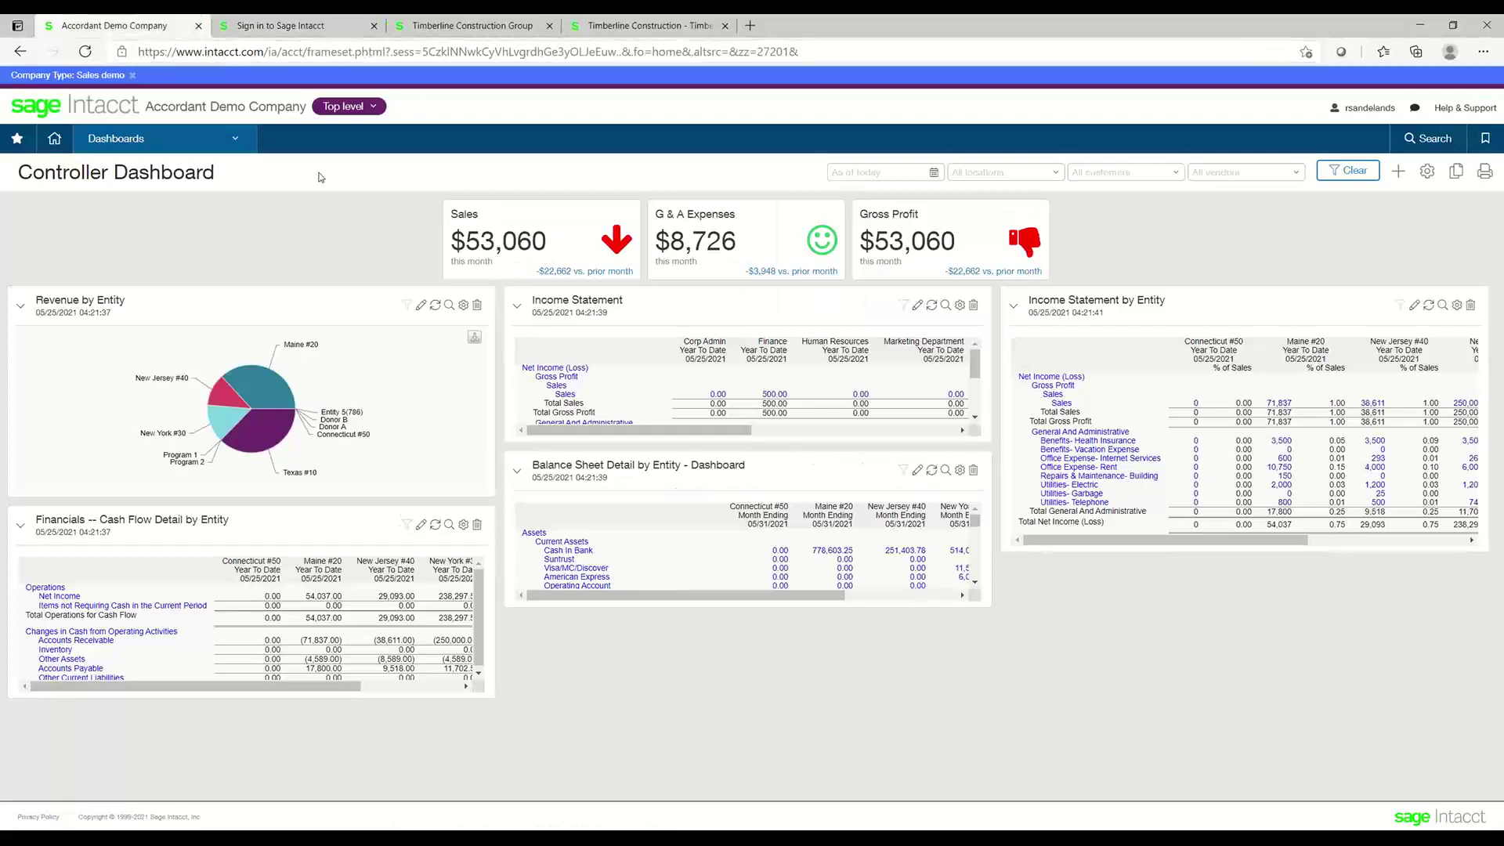
# Step: Look through the list of entities available under Top level without switching entity
pyautogui.moveTo(1343, 113)
pyautogui.click(377, 113)
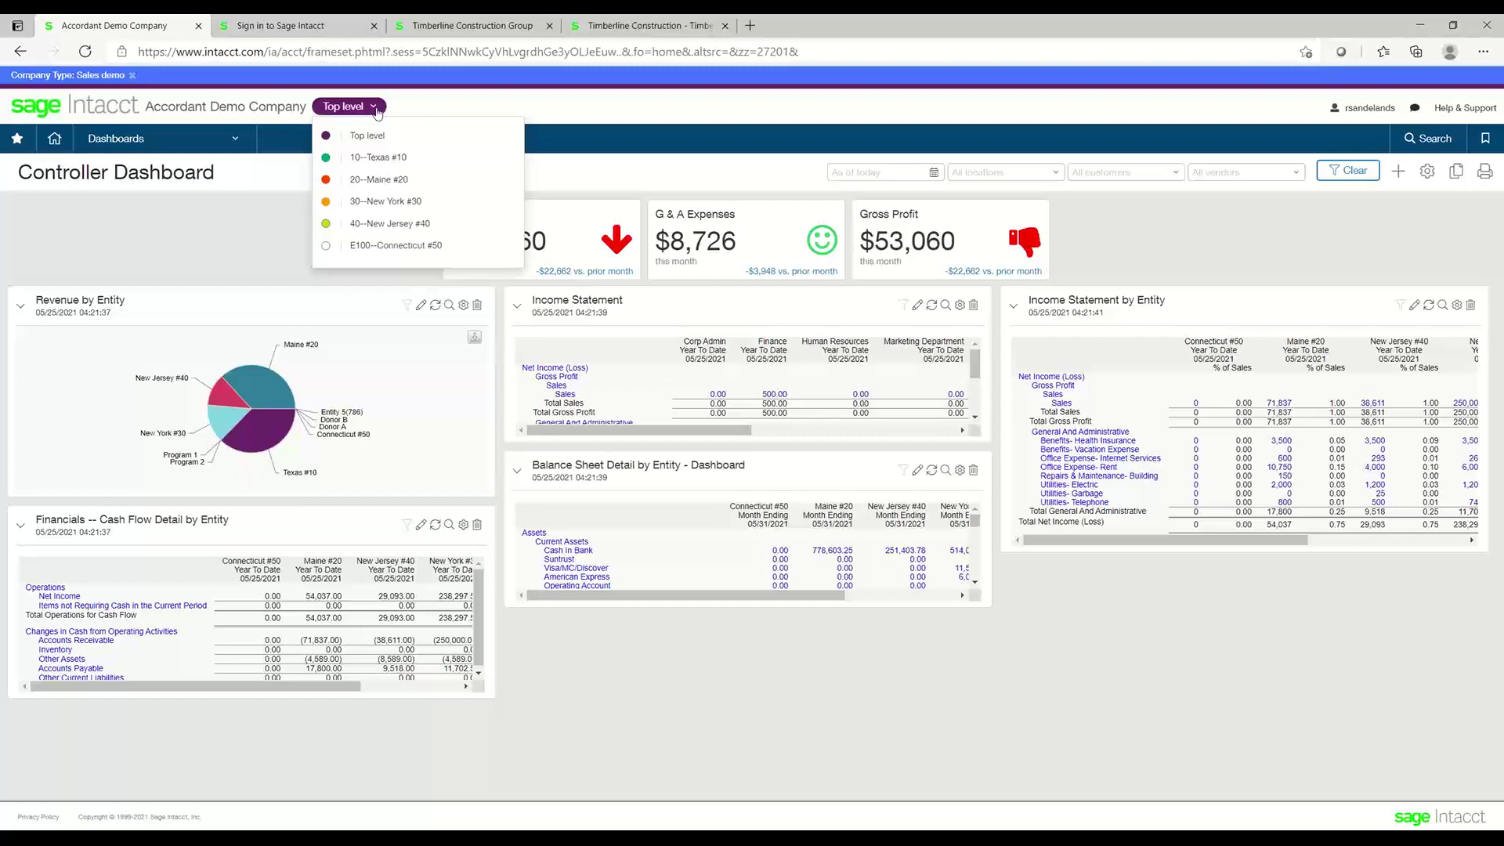
pyautogui.click(429, 112)
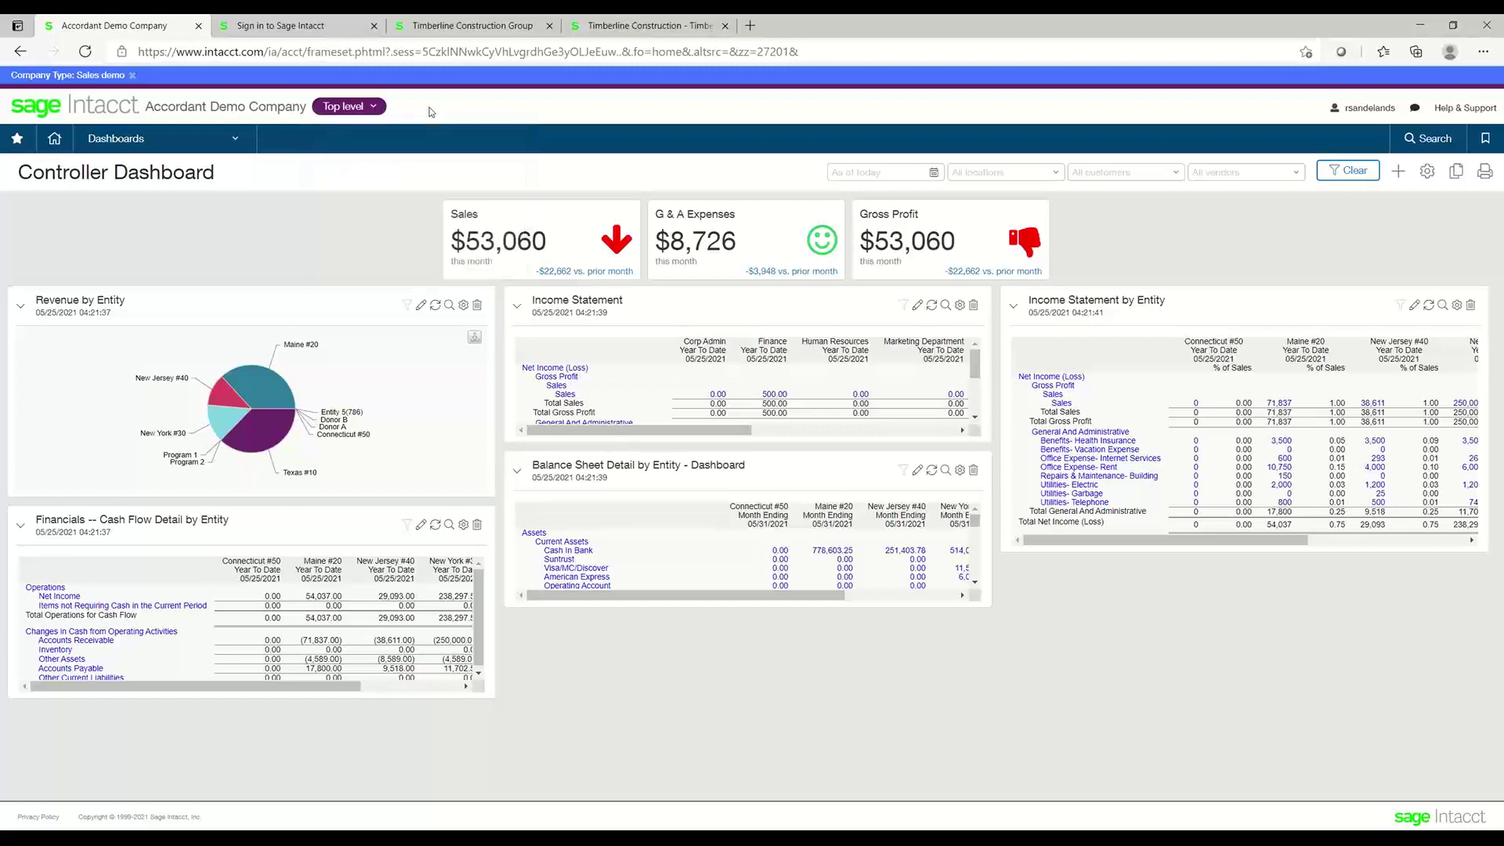
pyautogui.click(374, 112)
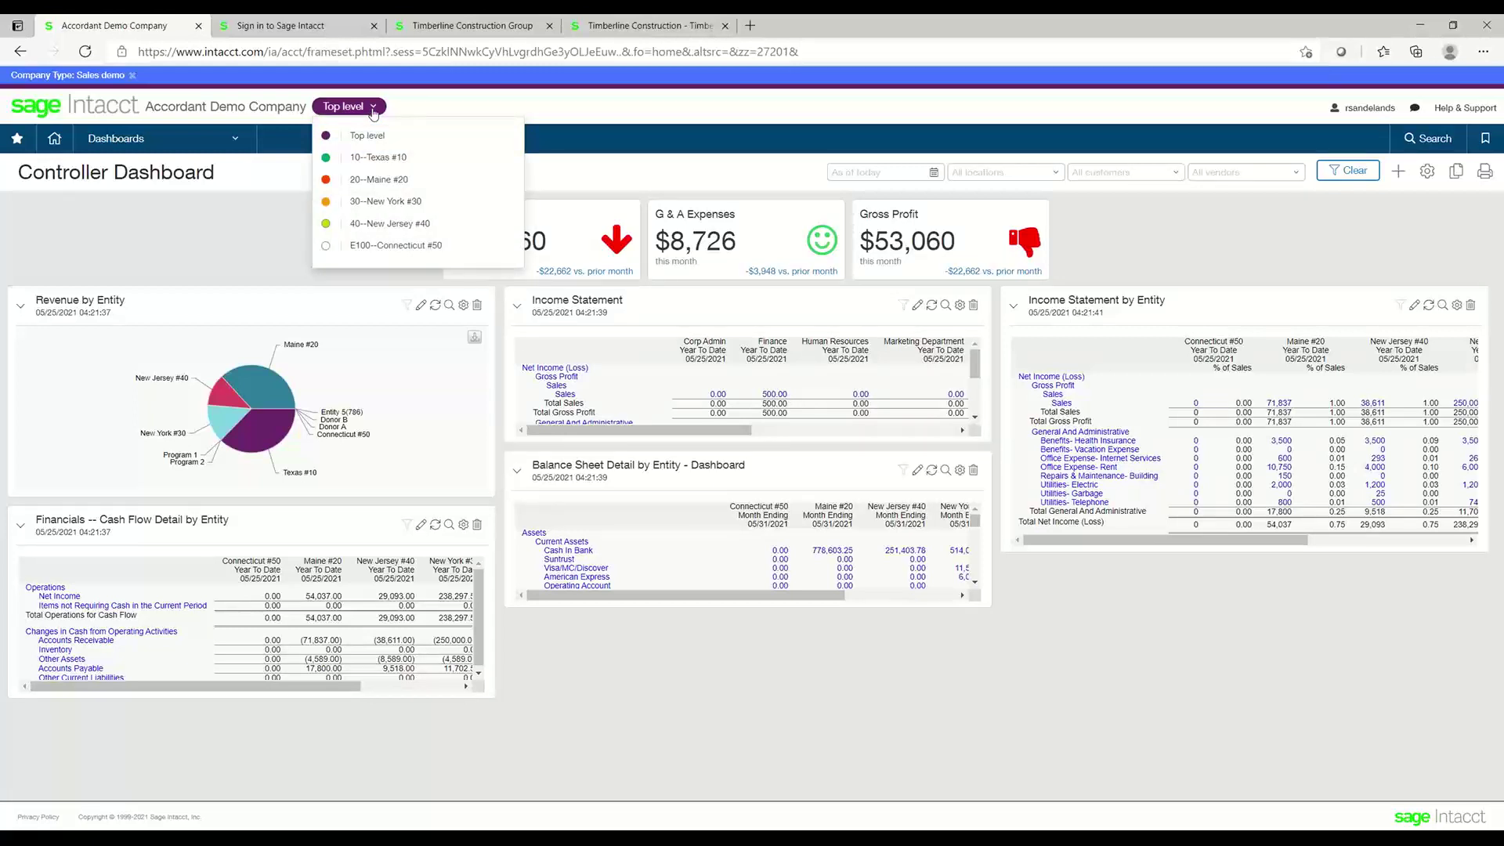
pyautogui.click(418, 112)
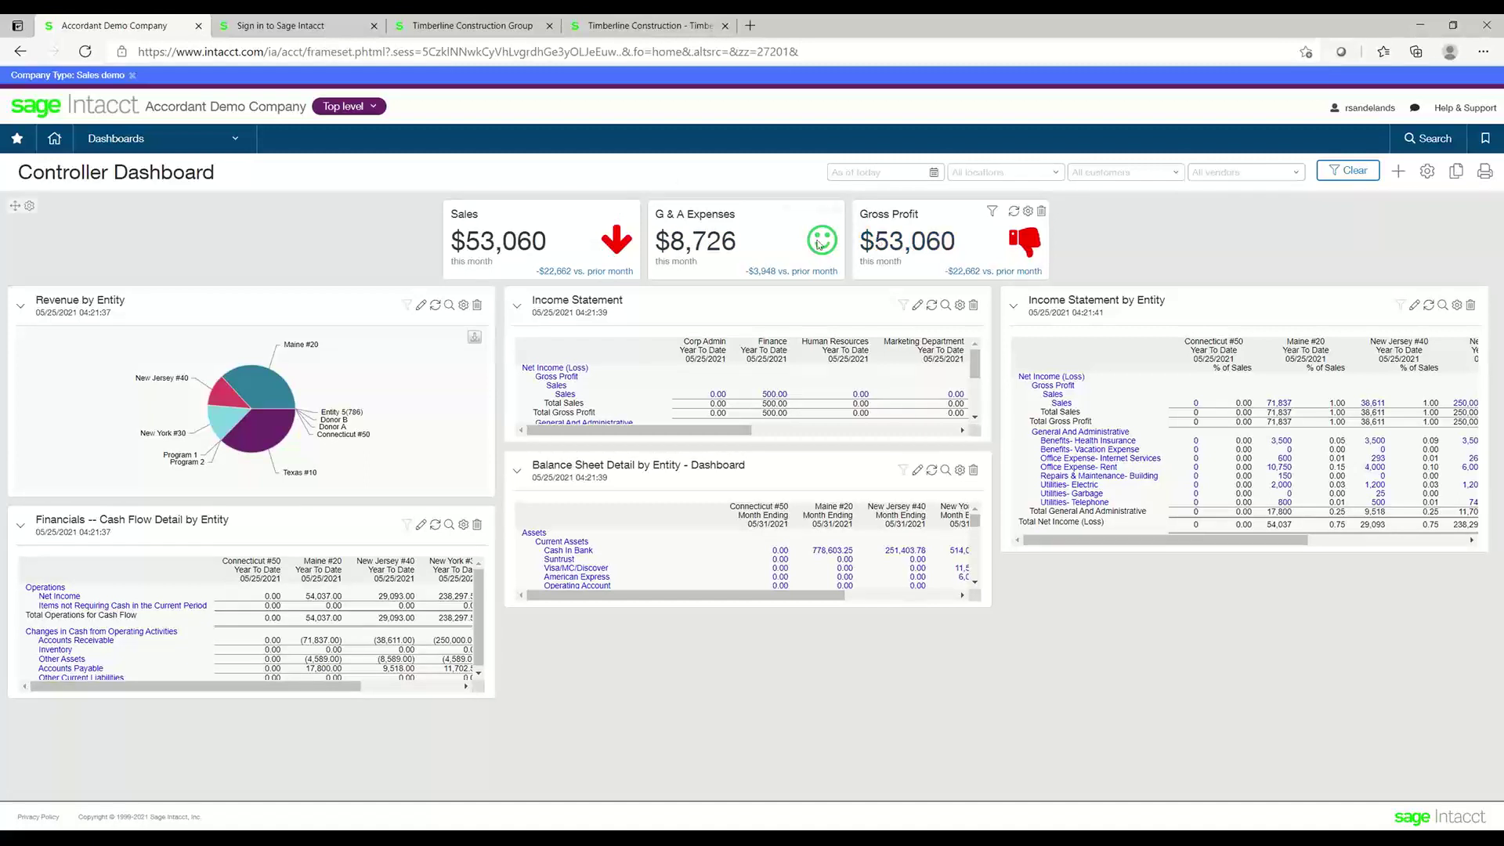
# Step: Drill from G & A Expenses into the April health insurance ledger entries, then examine the Sales card's monthly report and close all reports
pyautogui.click(708, 243)
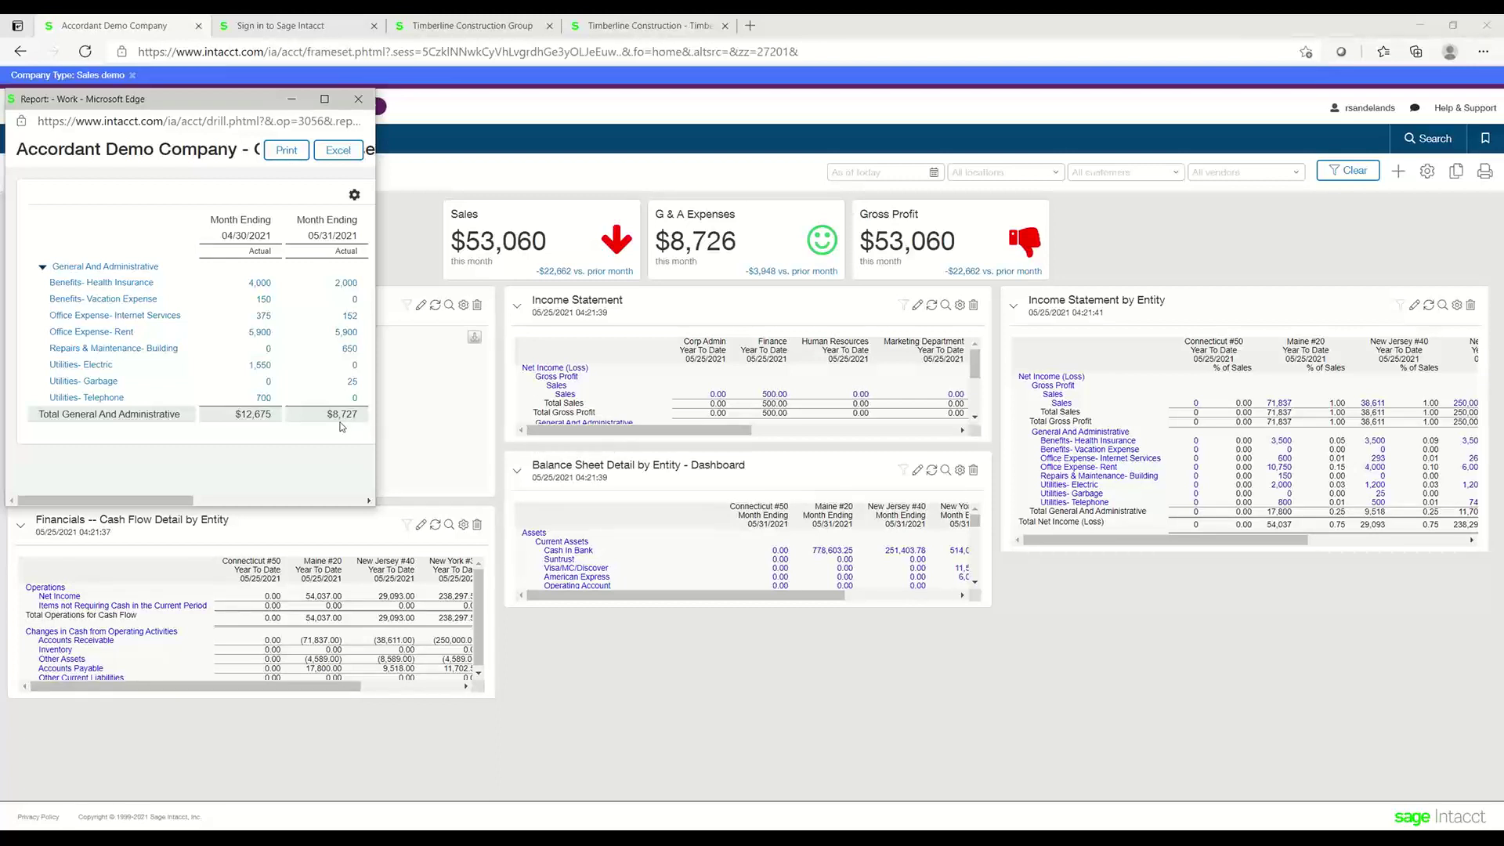
pyautogui.click(259, 285)
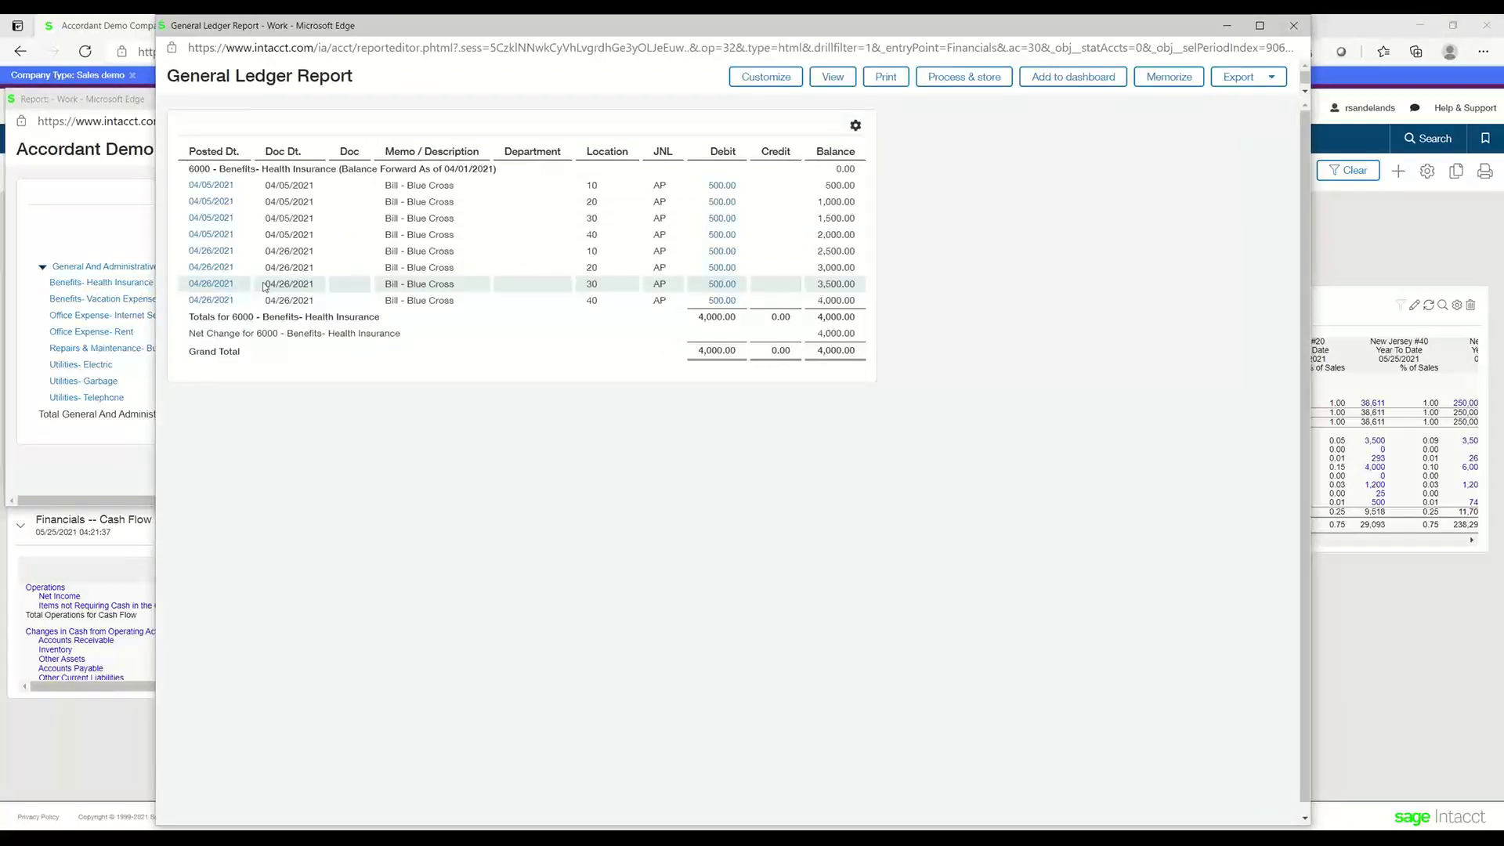
pyautogui.click(1293, 28)
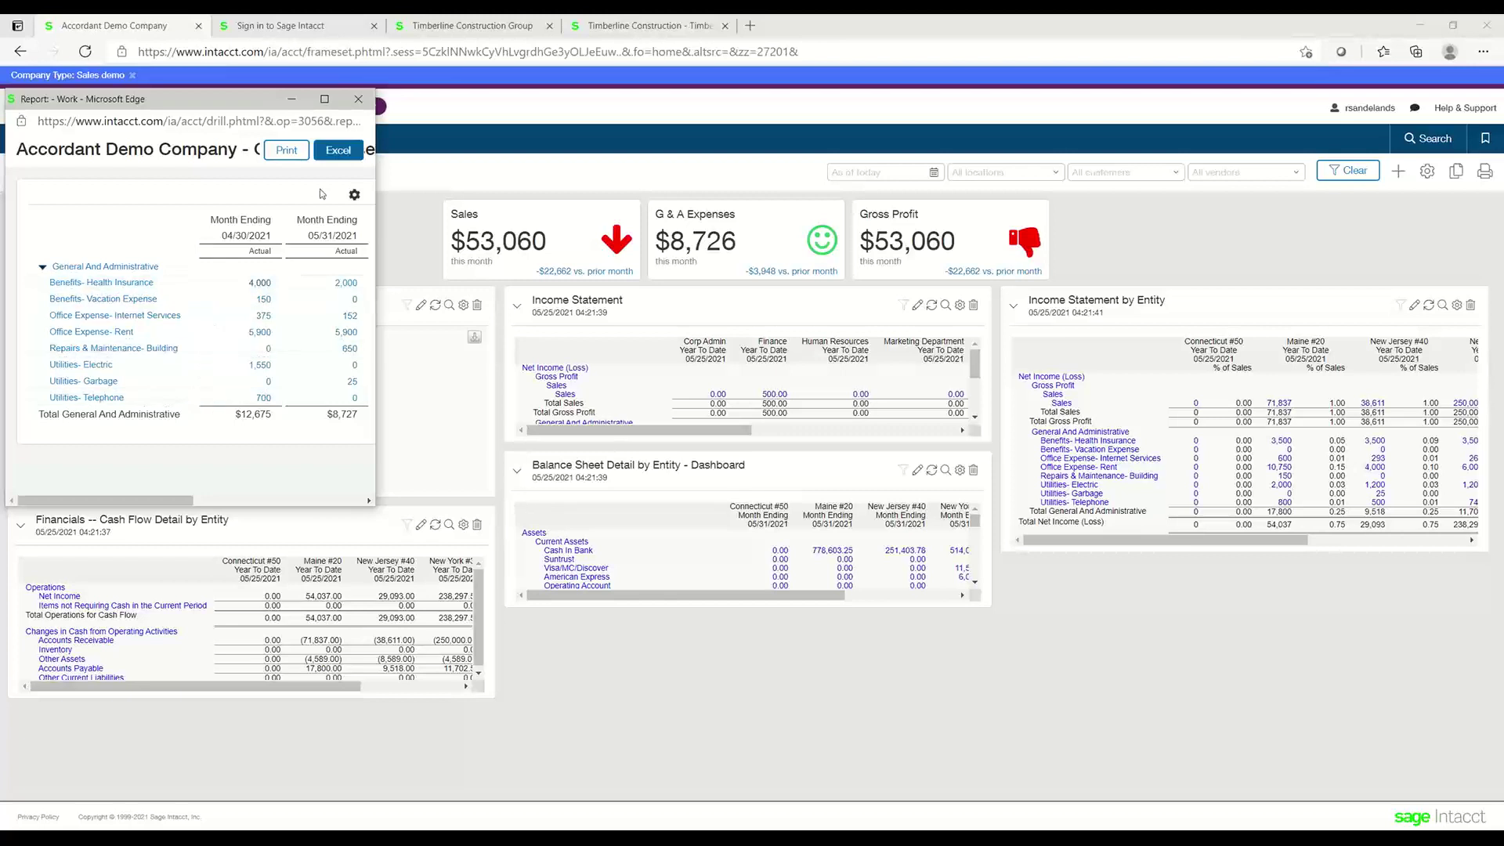
pyautogui.click(359, 99)
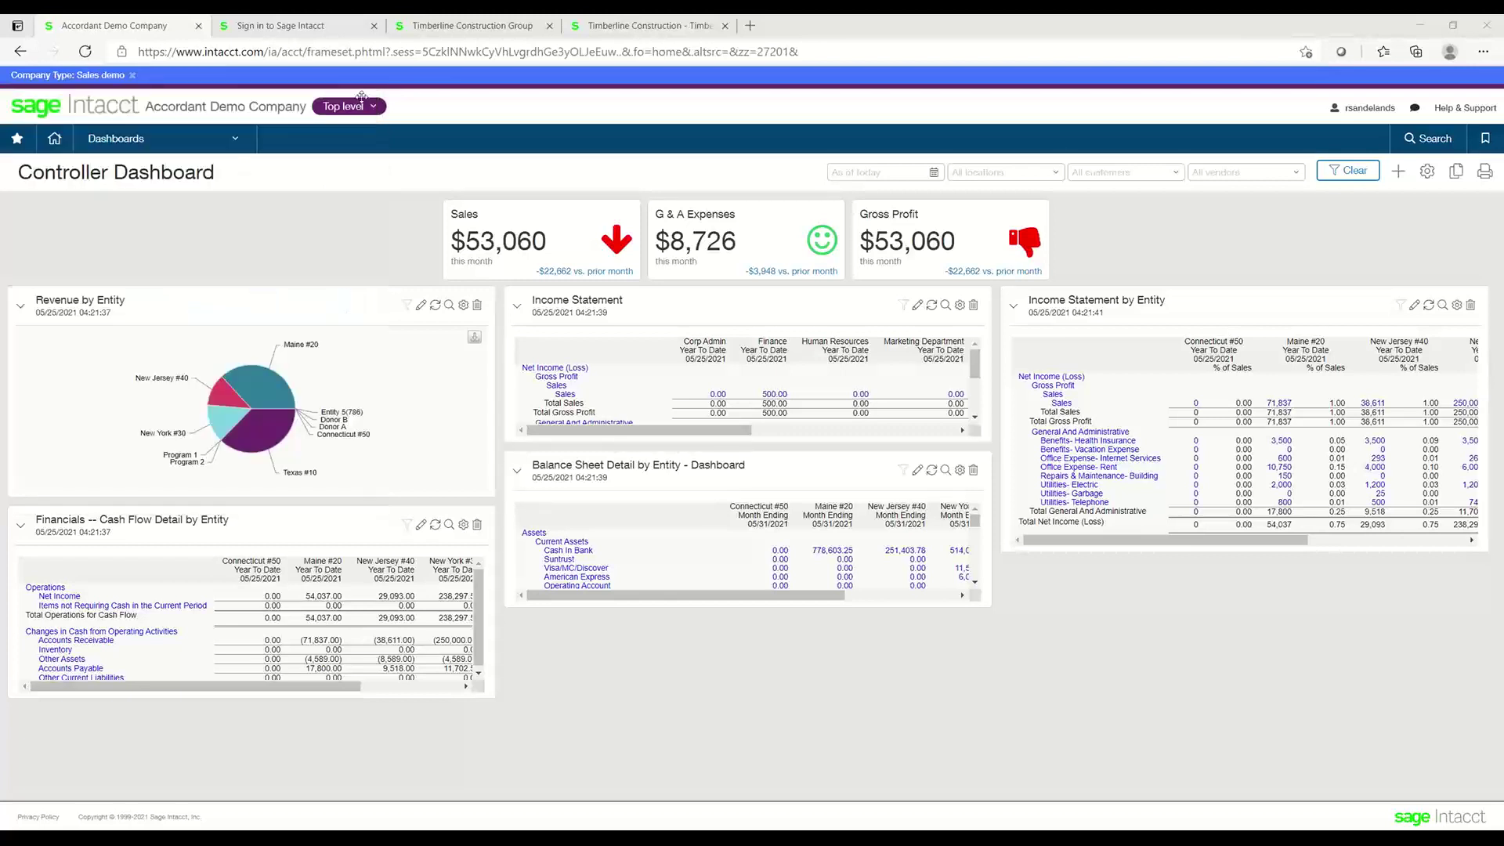
pyautogui.click(509, 245)
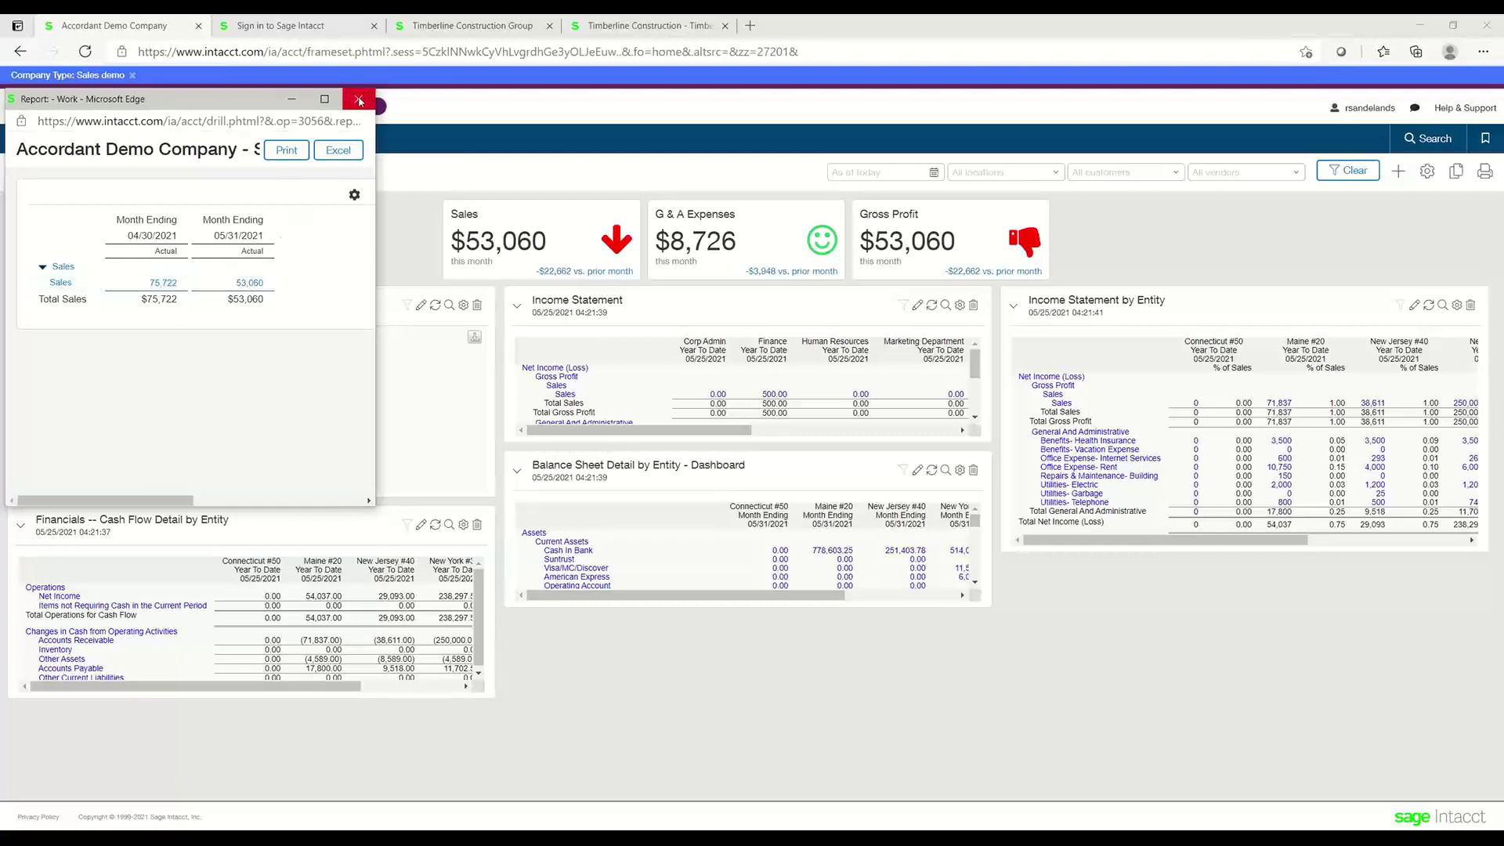
pyautogui.click(359, 97)
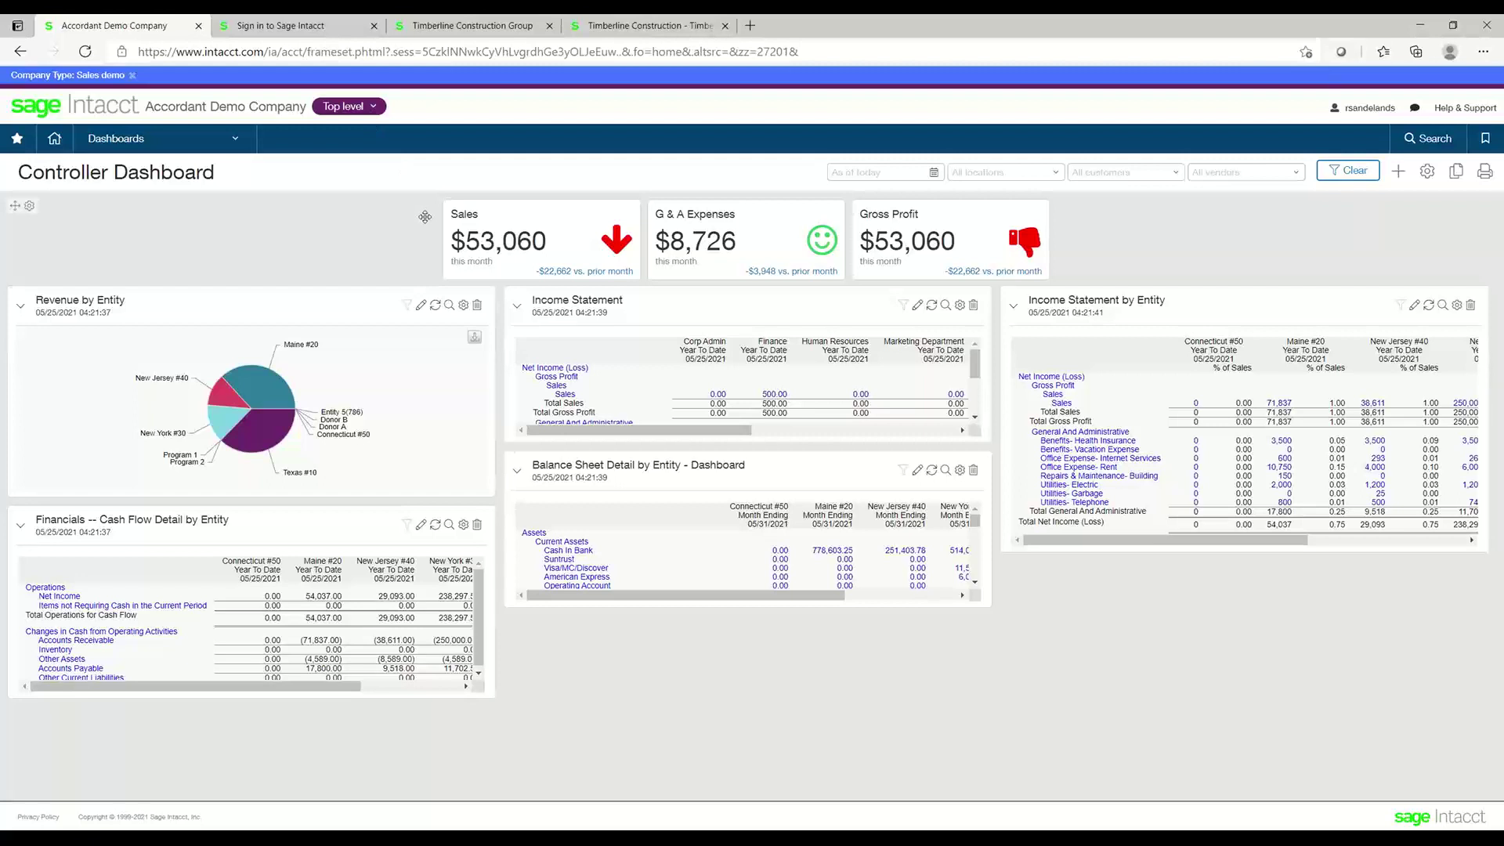
# Step: Filter the Controller Dashboard by the location 10--Texas #10
pyautogui.click(1056, 179)
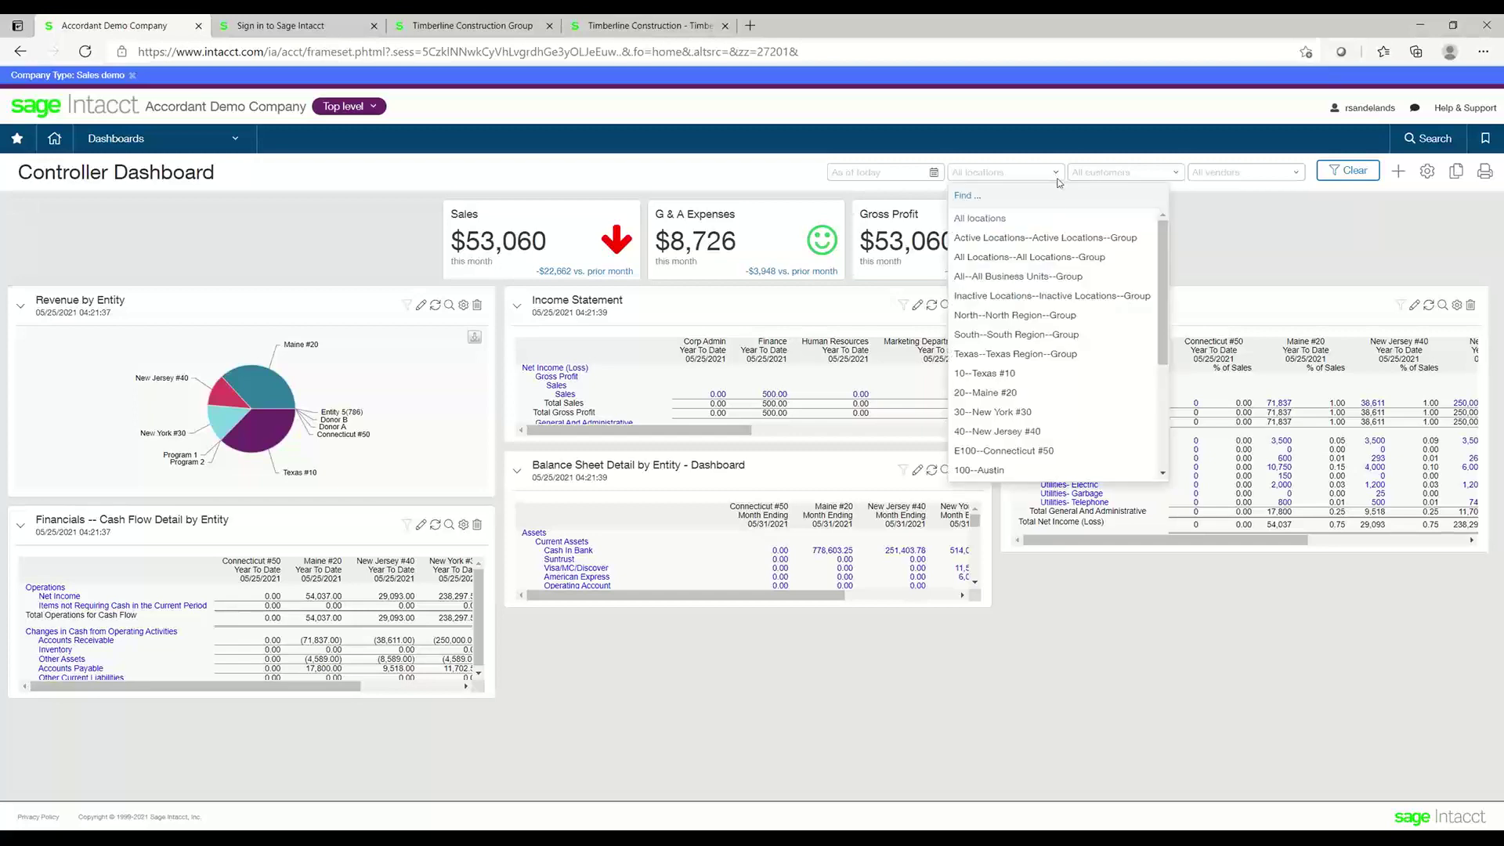
pyautogui.click(1003, 374)
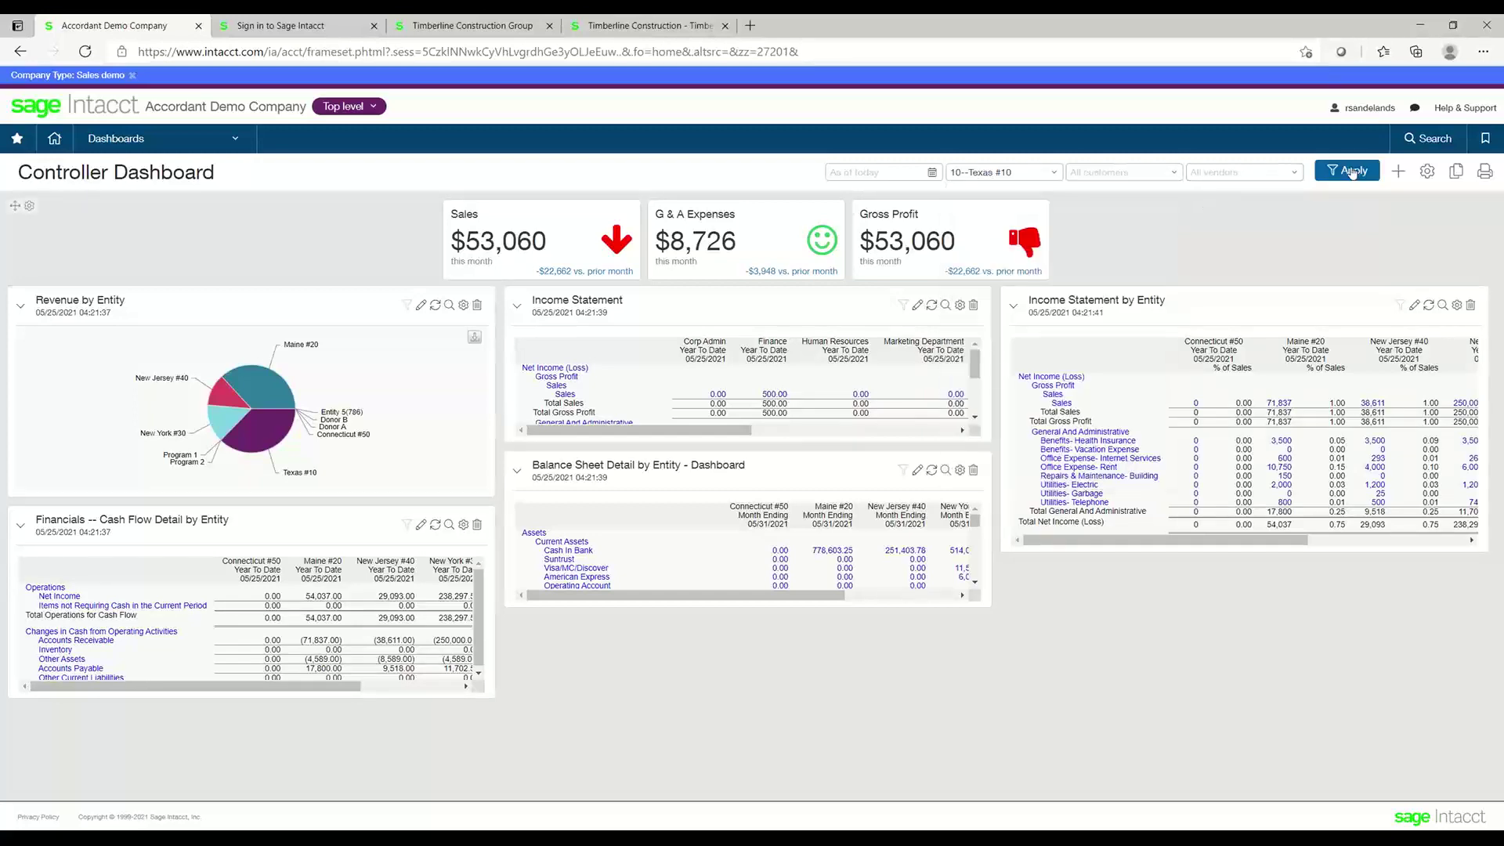
pyautogui.click(1347, 171)
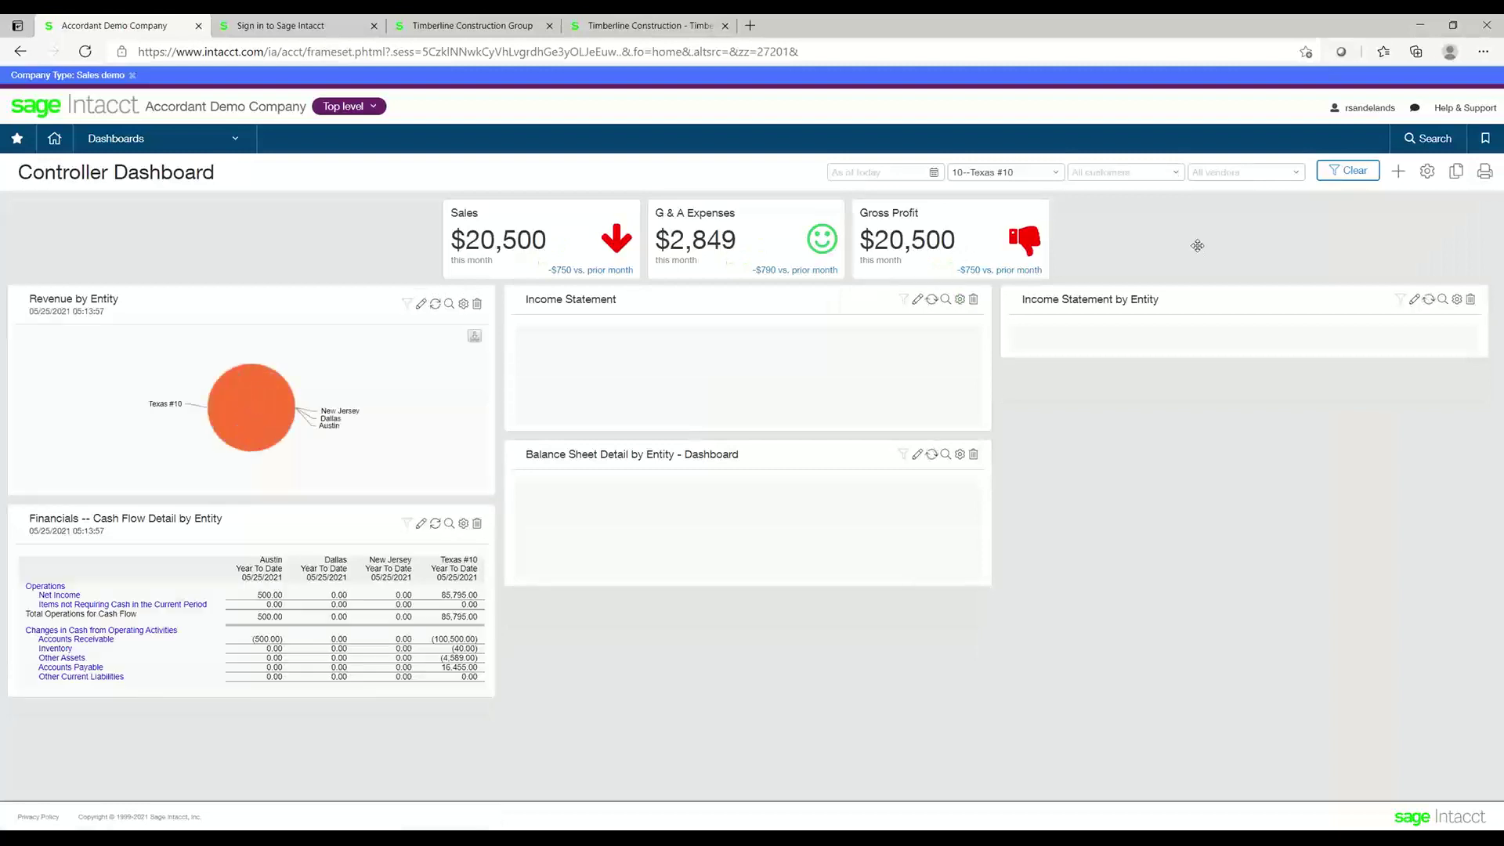
# Step: Switch the dashboard's location filter to 20--Maine #20 and apply it
pyautogui.click(1056, 173)
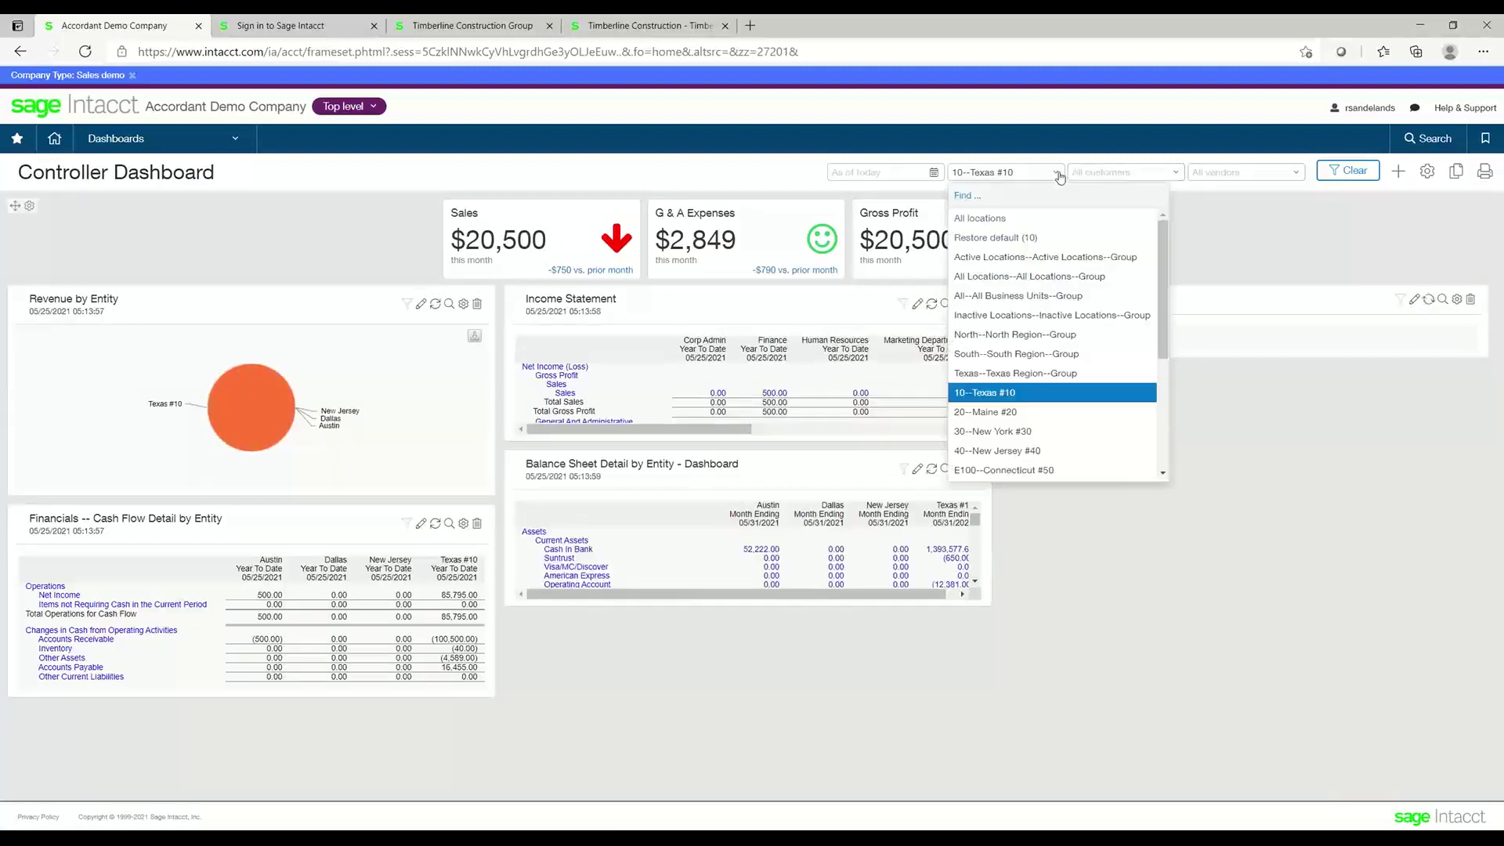
pyautogui.click(1042, 412)
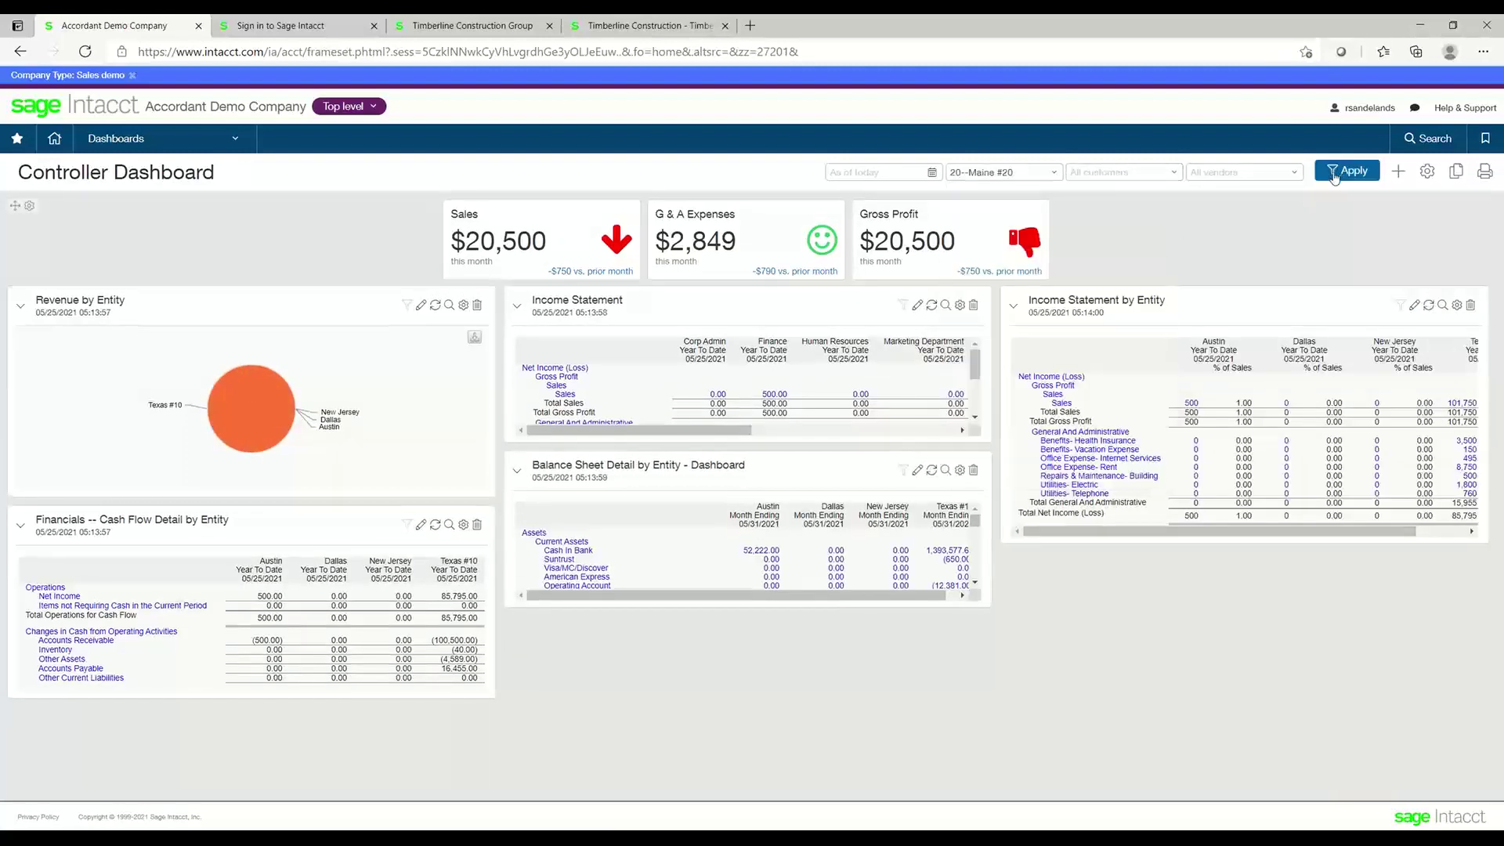
pyautogui.click(1341, 171)
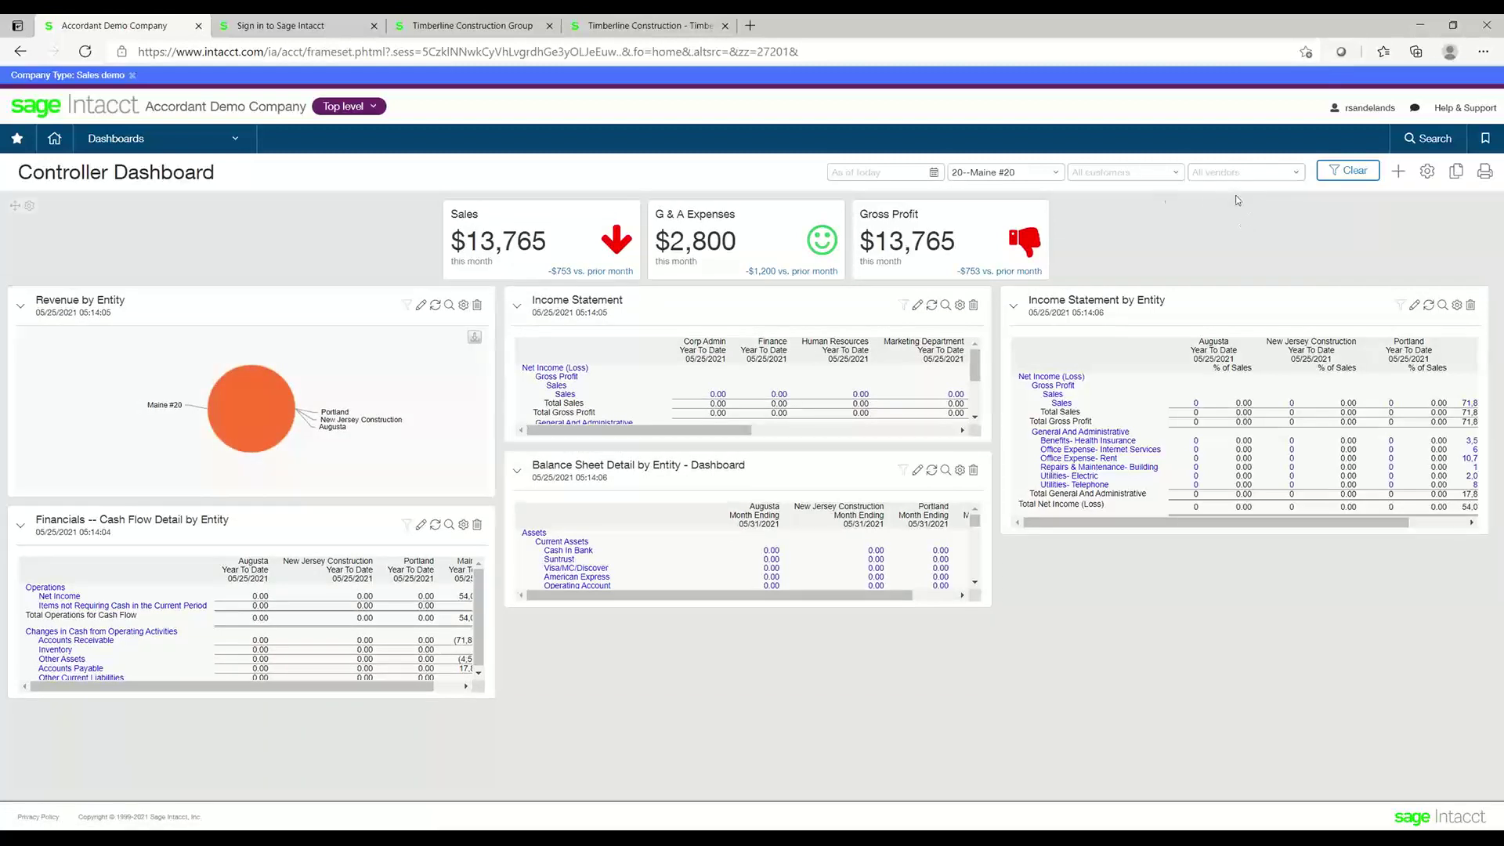
# Step: Filter the dashboard by the location group North--North Region--Group
pyautogui.click(1056, 174)
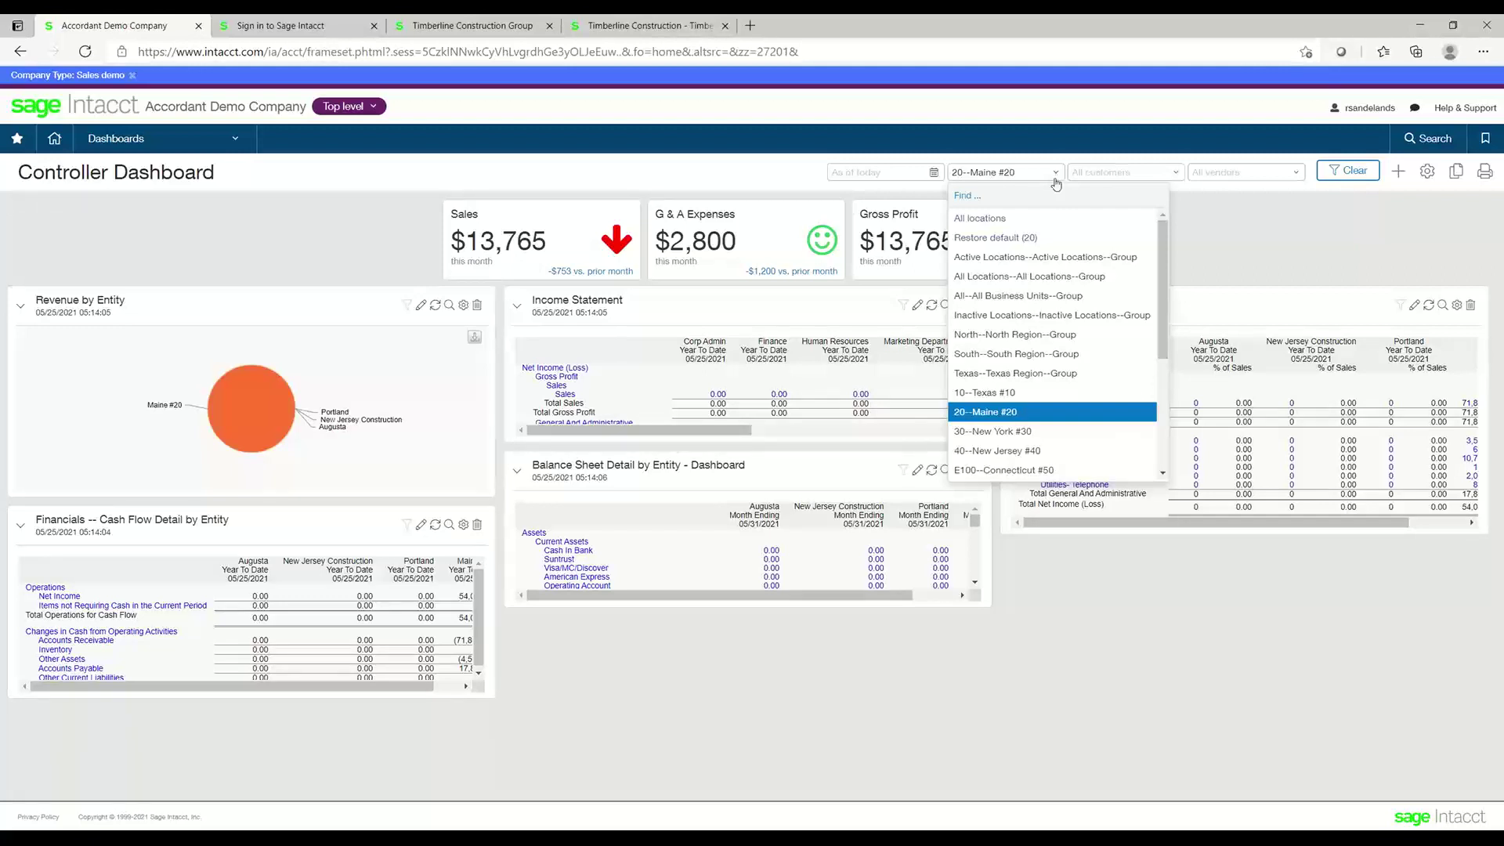
pyautogui.click(1034, 340)
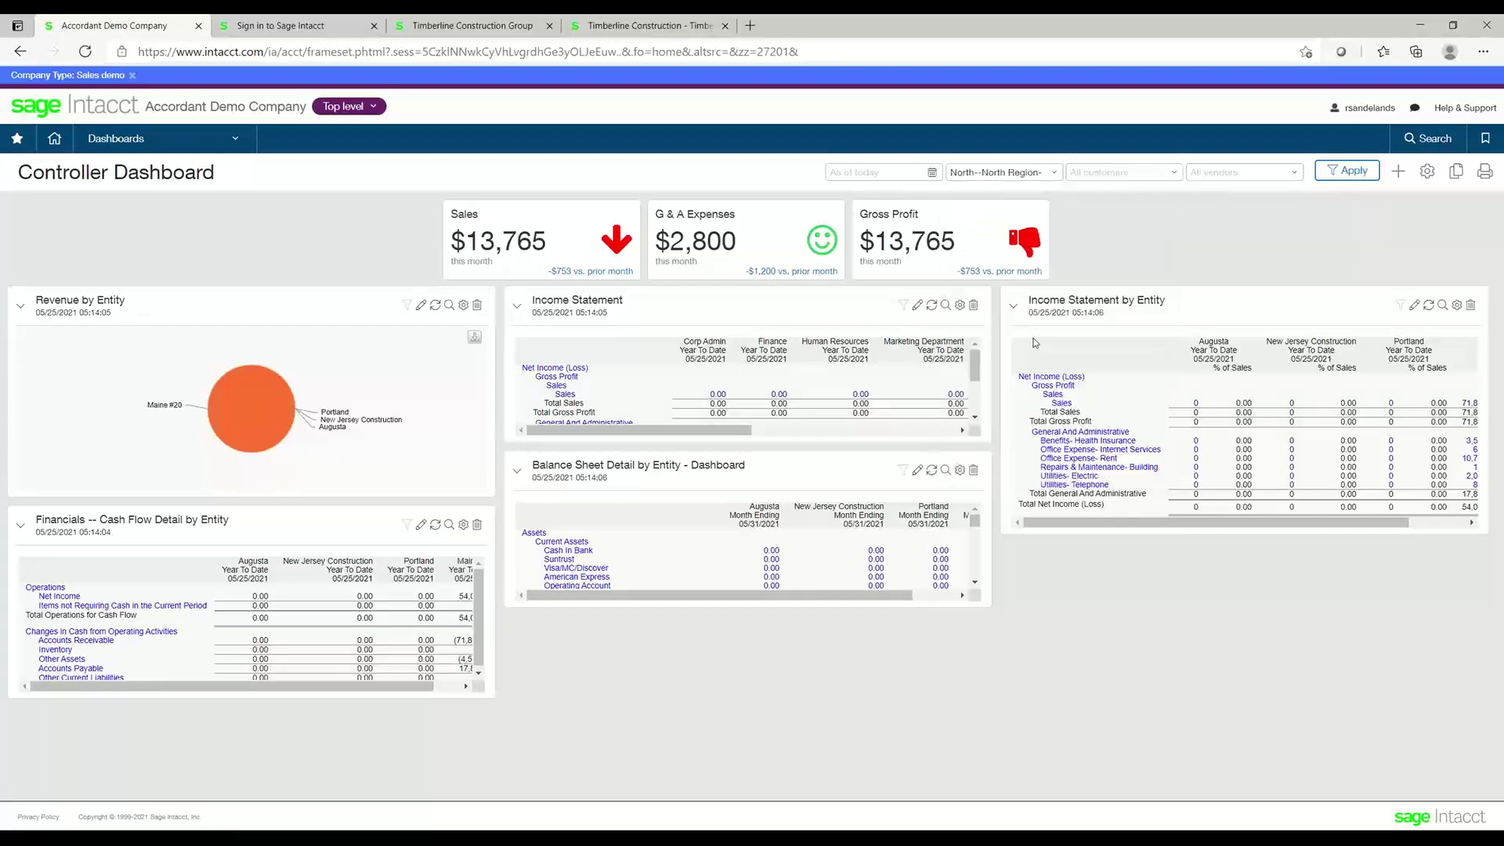
pyautogui.click(1344, 172)
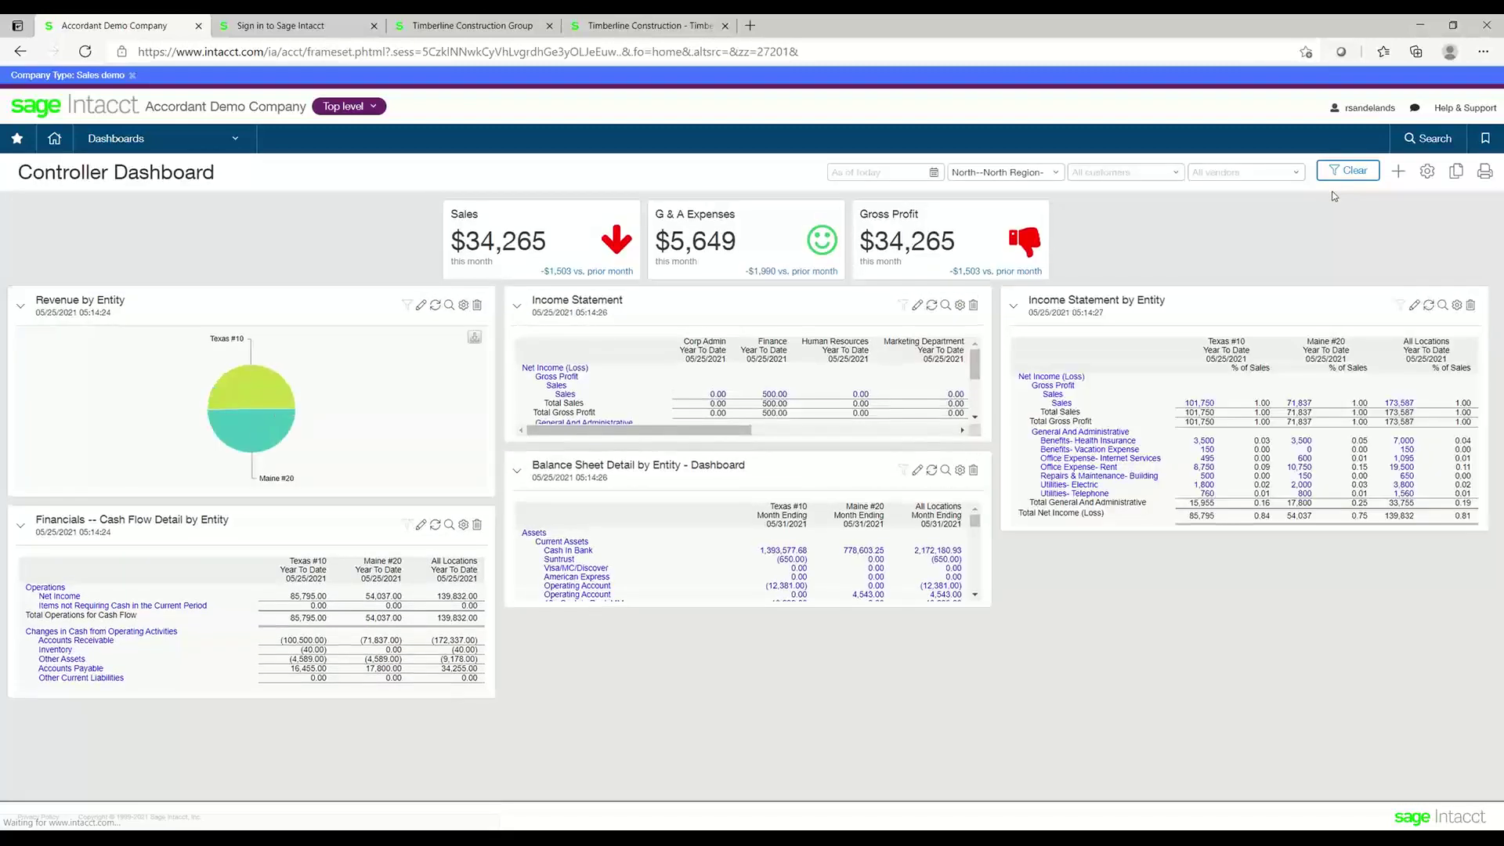
# Step: Drill into the Texas #10 slice of the Revenue by Entity chart, examine its sales report and close it
pyautogui.moveTo(227, 390)
pyautogui.moveTo(258, 439)
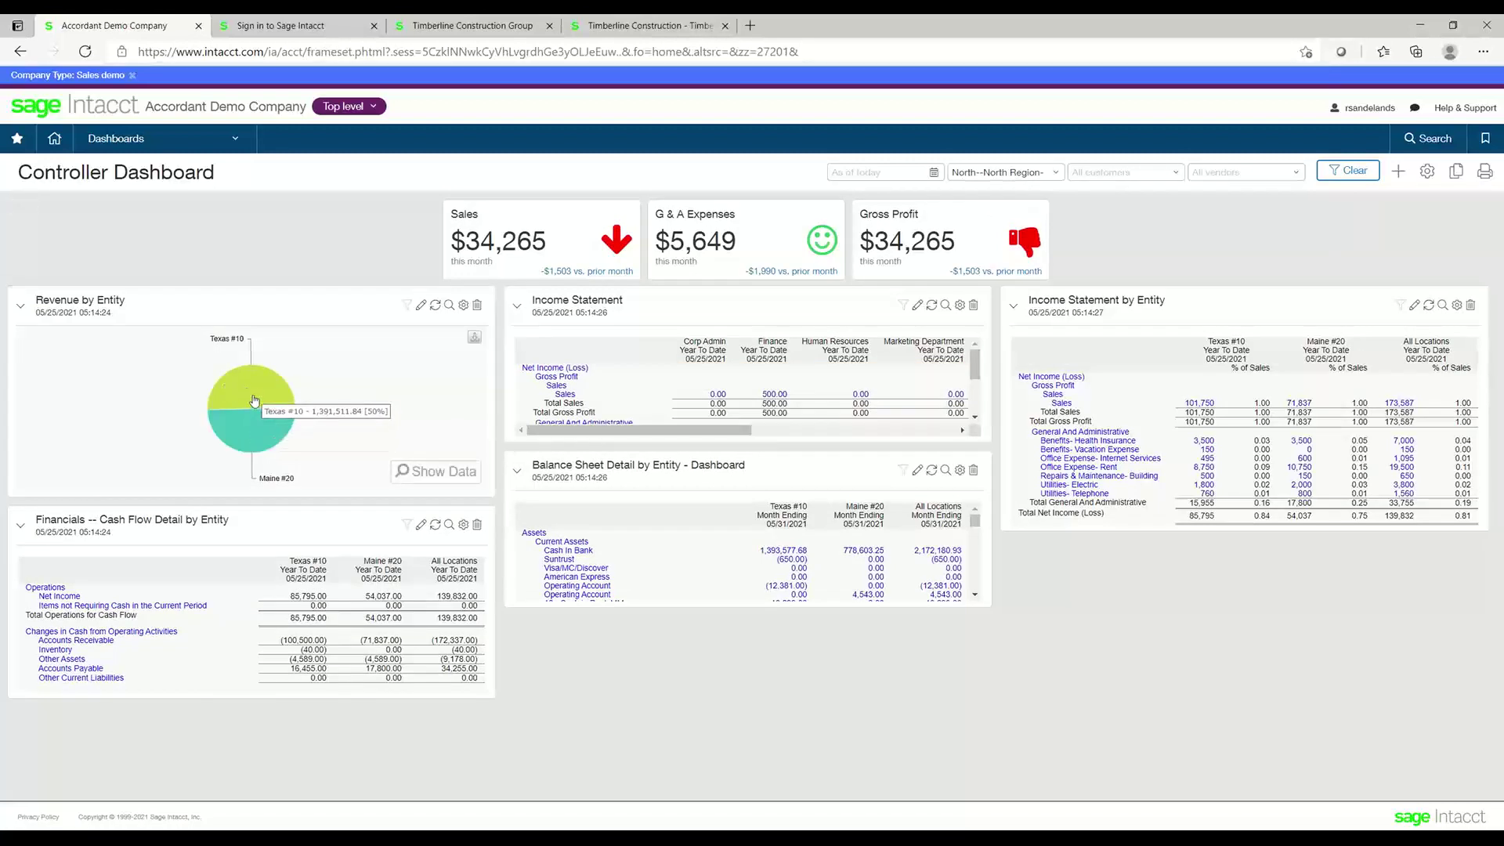
pyautogui.click(253, 401)
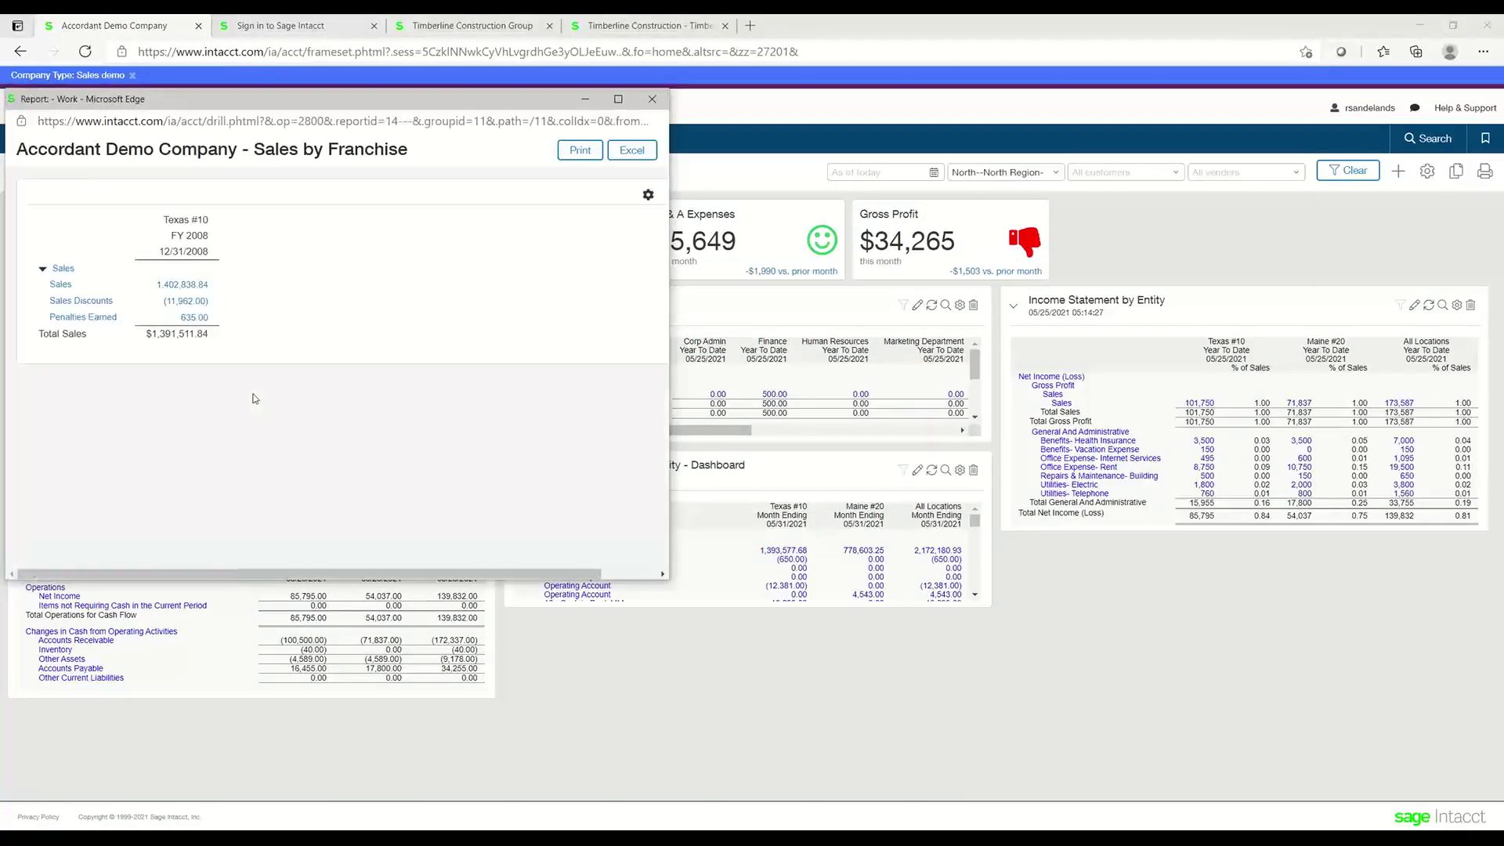
pyautogui.click(652, 99)
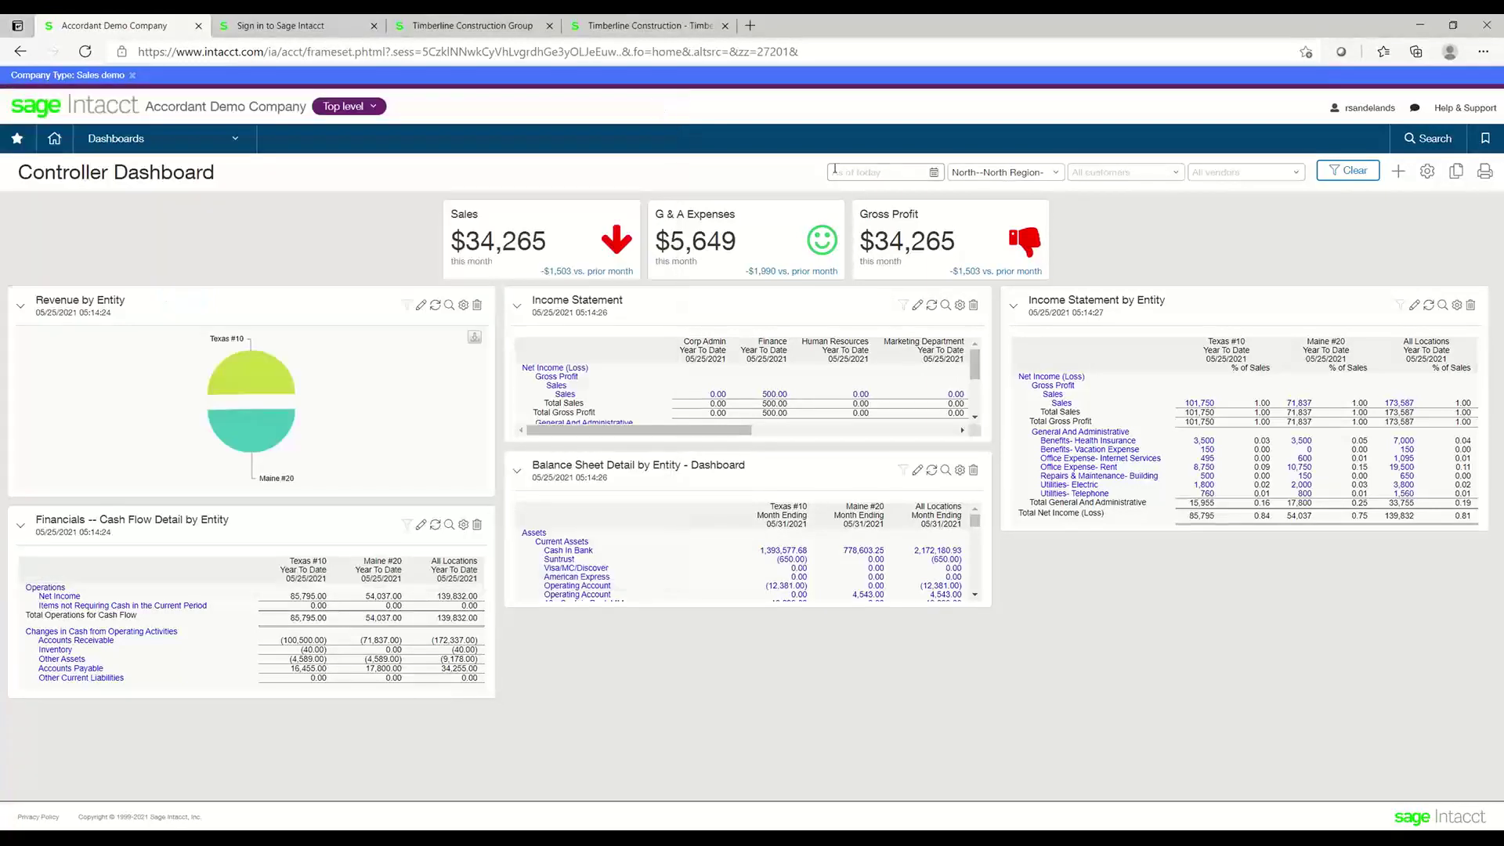
# Step: Set the dashboard's as-of date to 12/29/2020 and apply the filter
pyautogui.click(933, 172)
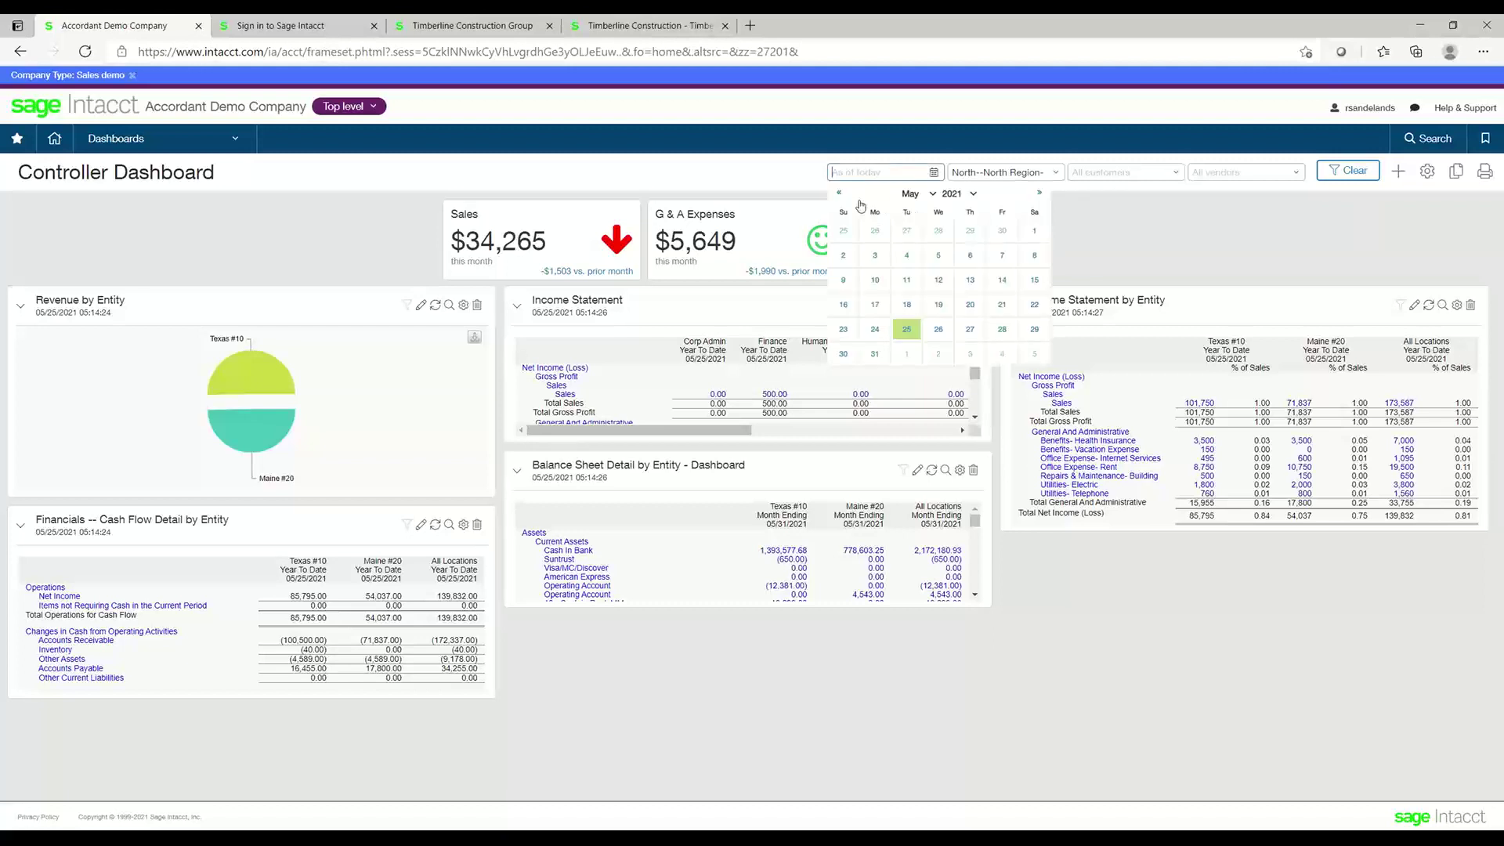
pyautogui.click(839, 195)
pyautogui.click(839, 194)
pyautogui.click(840, 194)
pyautogui.click(840, 194)
pyautogui.click(840, 194)
pyautogui.click(906, 329)
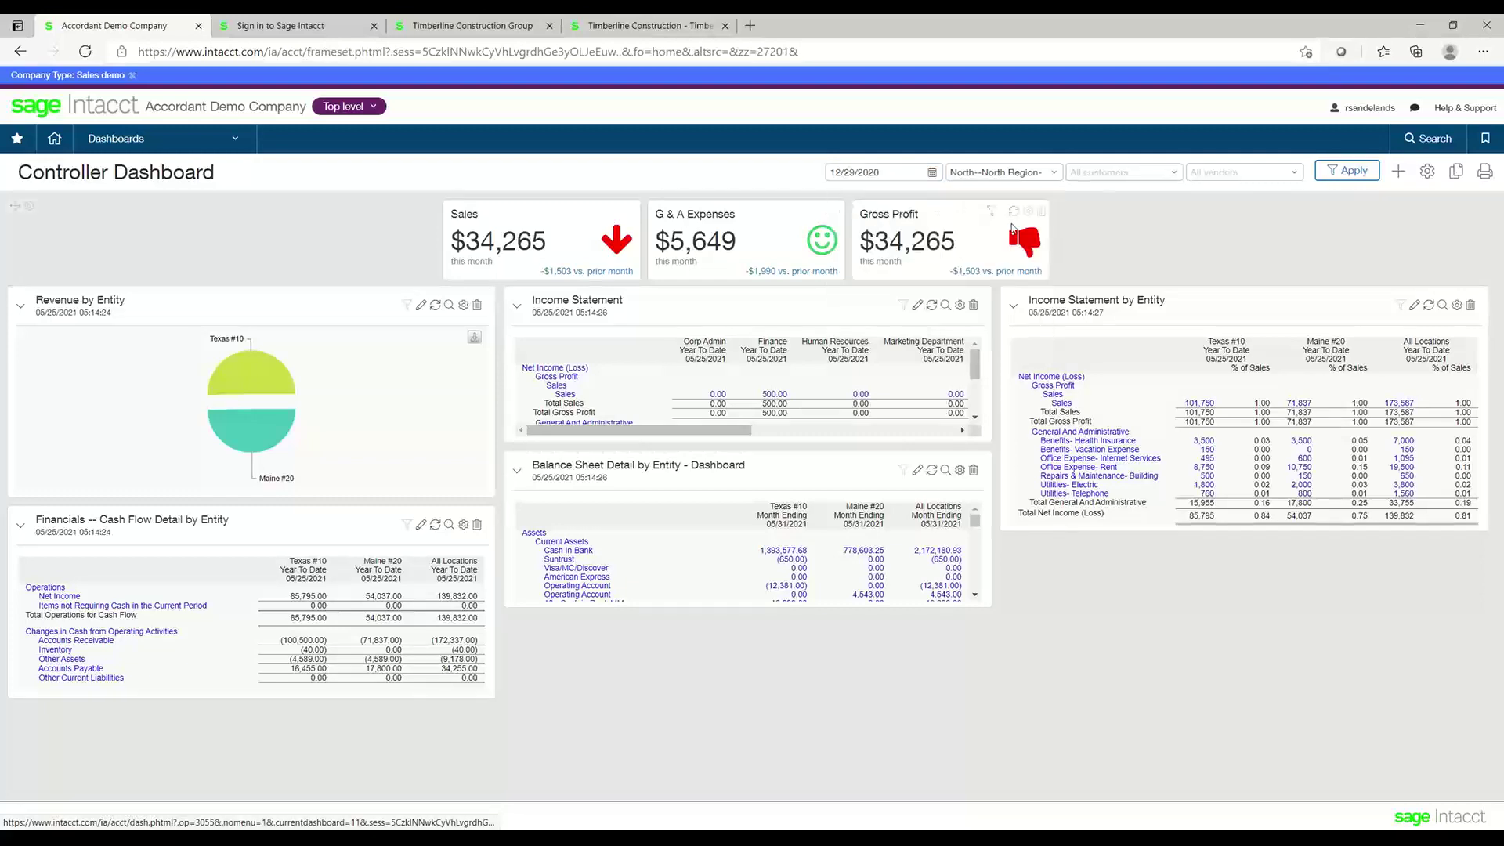
pyautogui.click(1323, 170)
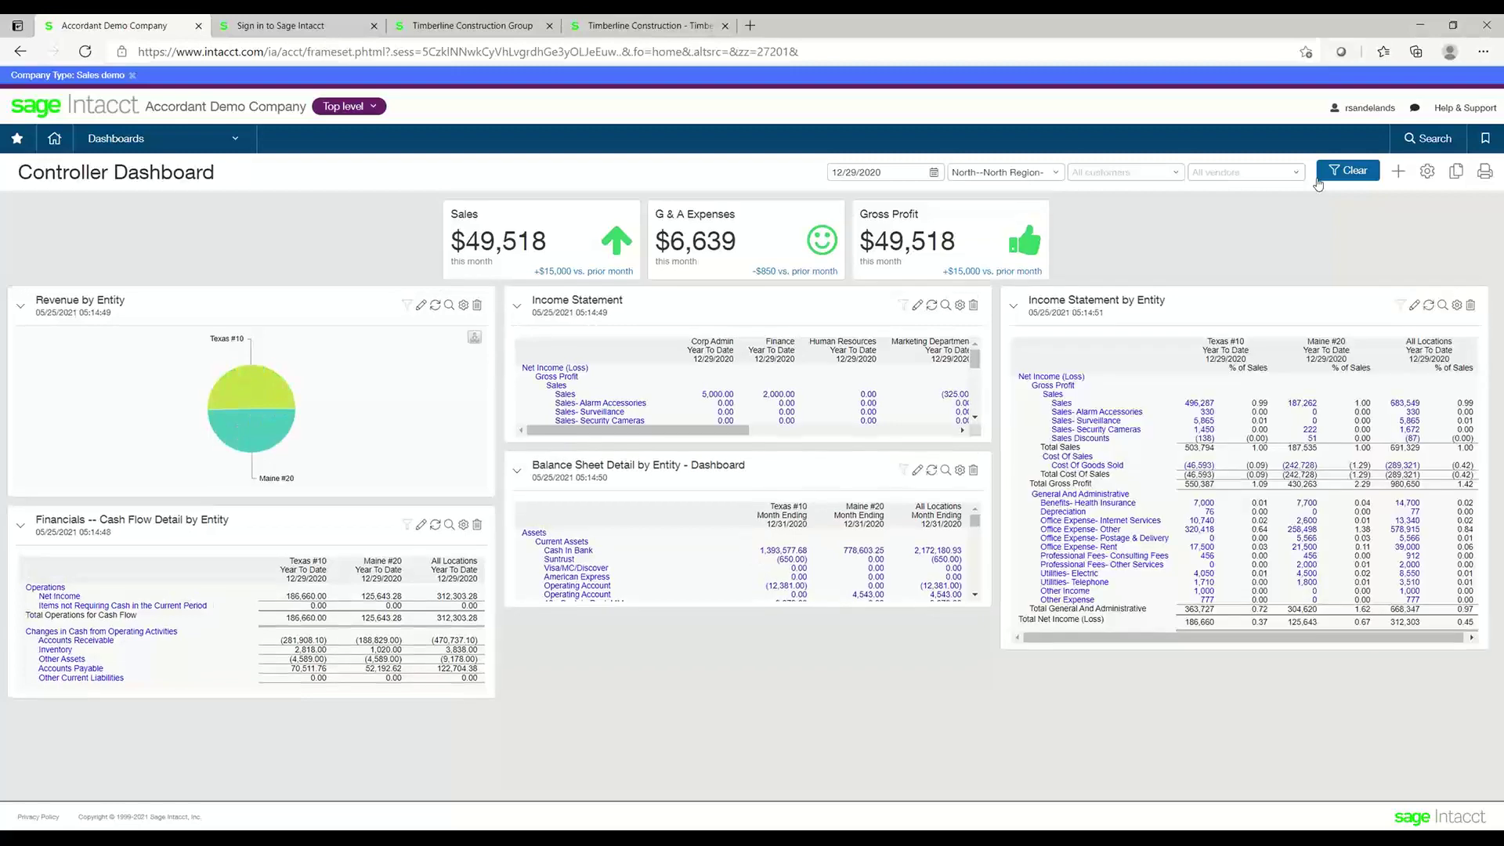
# Step: Reset the dashboard's location filter to All locations and apply it
pyautogui.click(1056, 174)
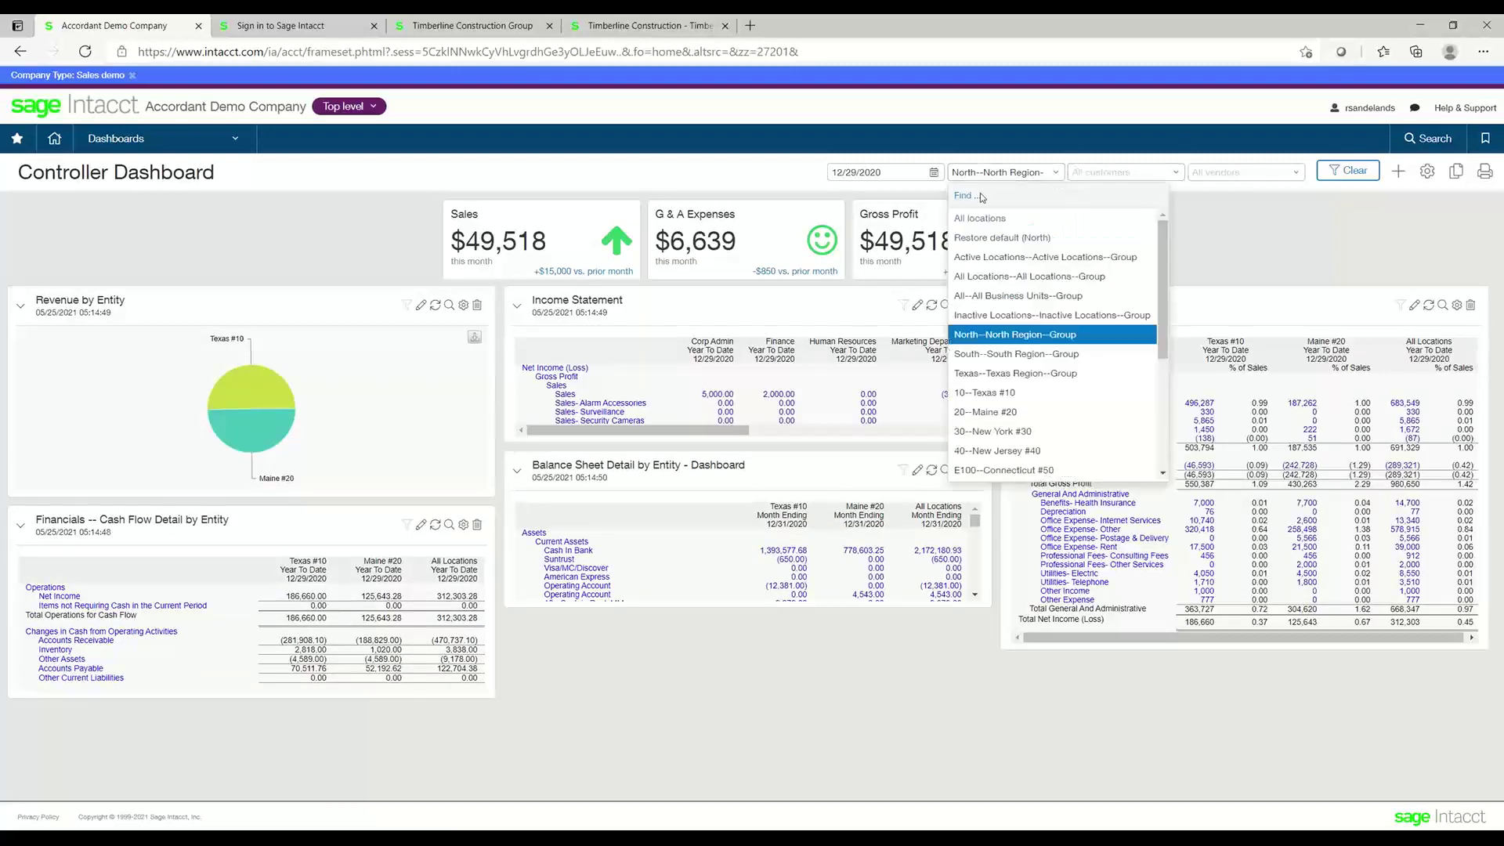
pyautogui.click(972, 218)
pyautogui.click(1346, 173)
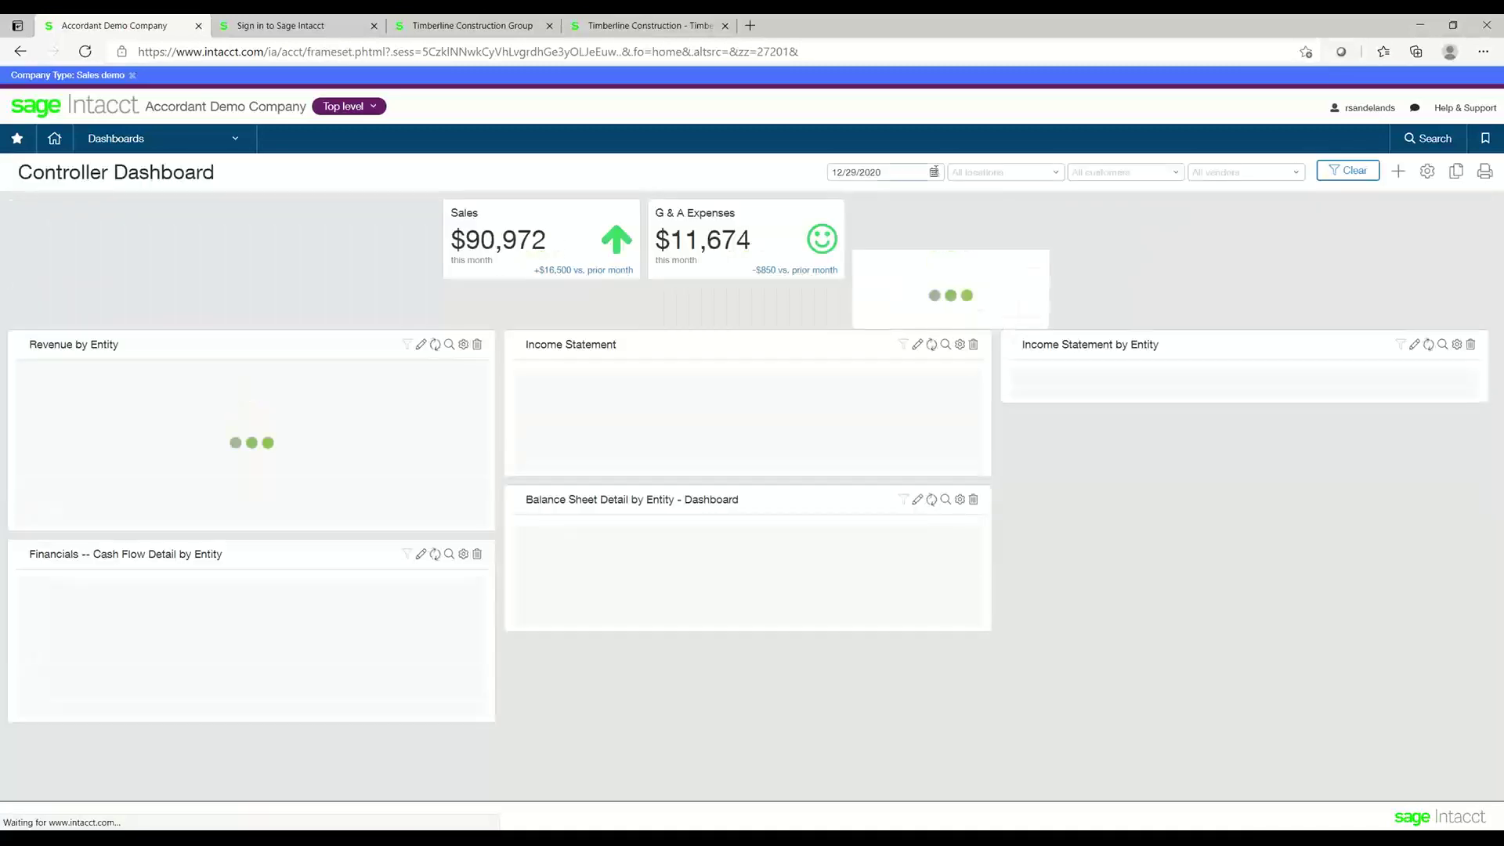
# Step: Set the dashboard's as-of date to 12/31/2020 and apply the filter
pyautogui.click(932, 172)
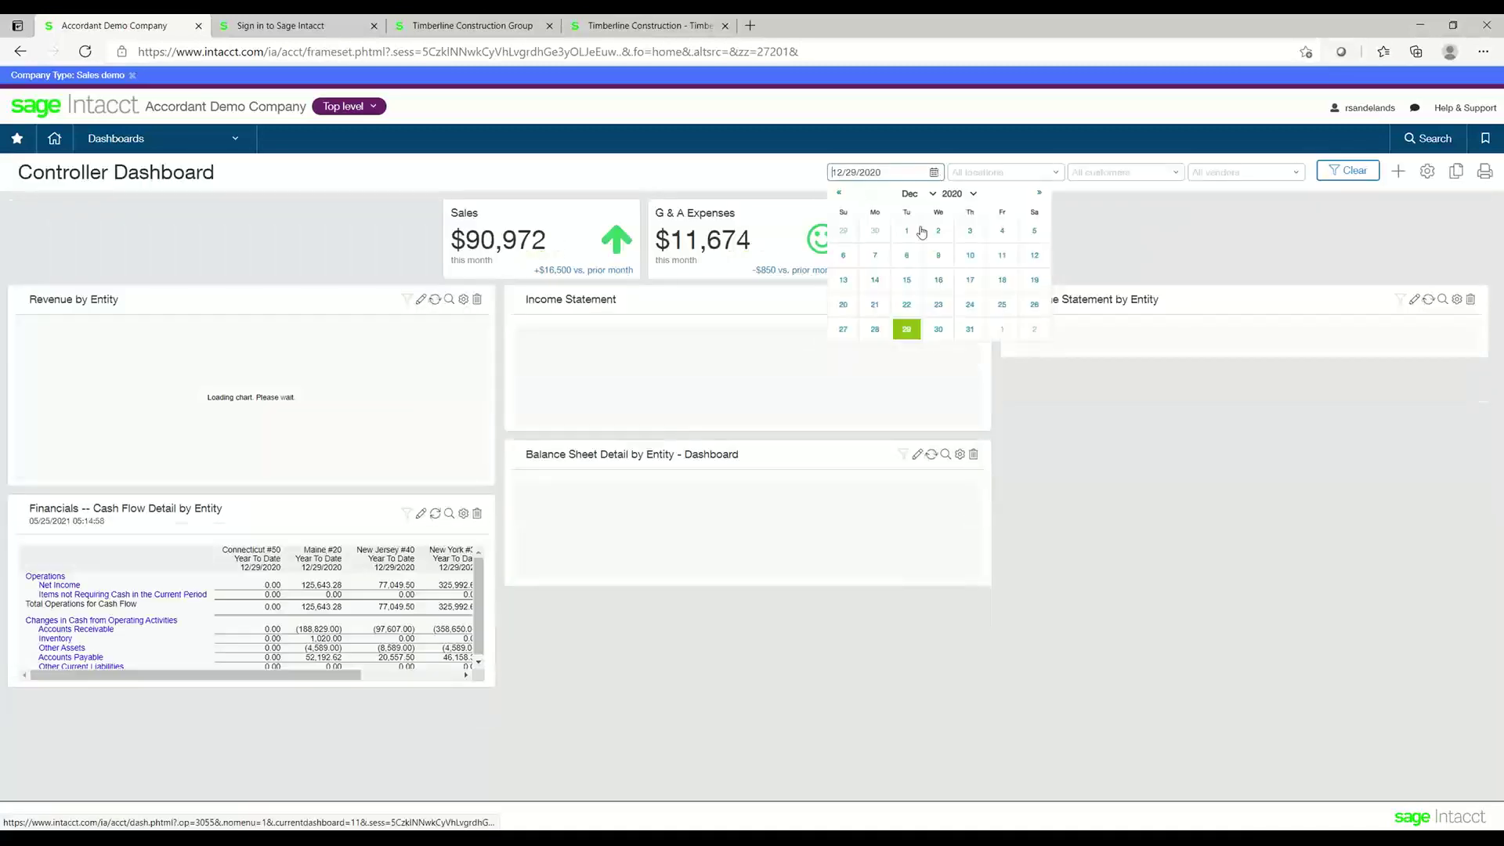
pyautogui.click(970, 329)
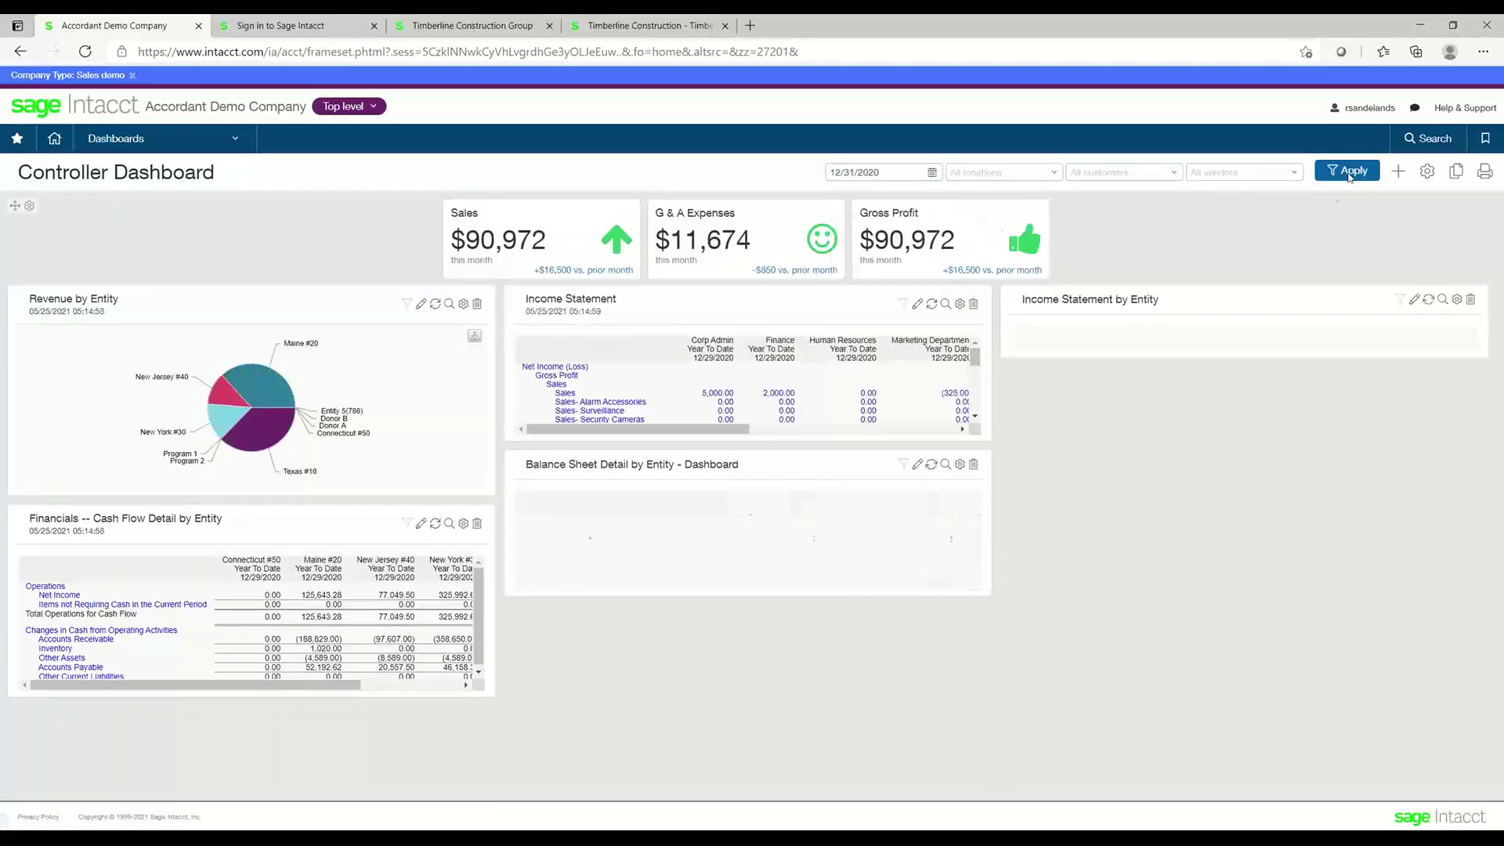
pyautogui.click(1349, 172)
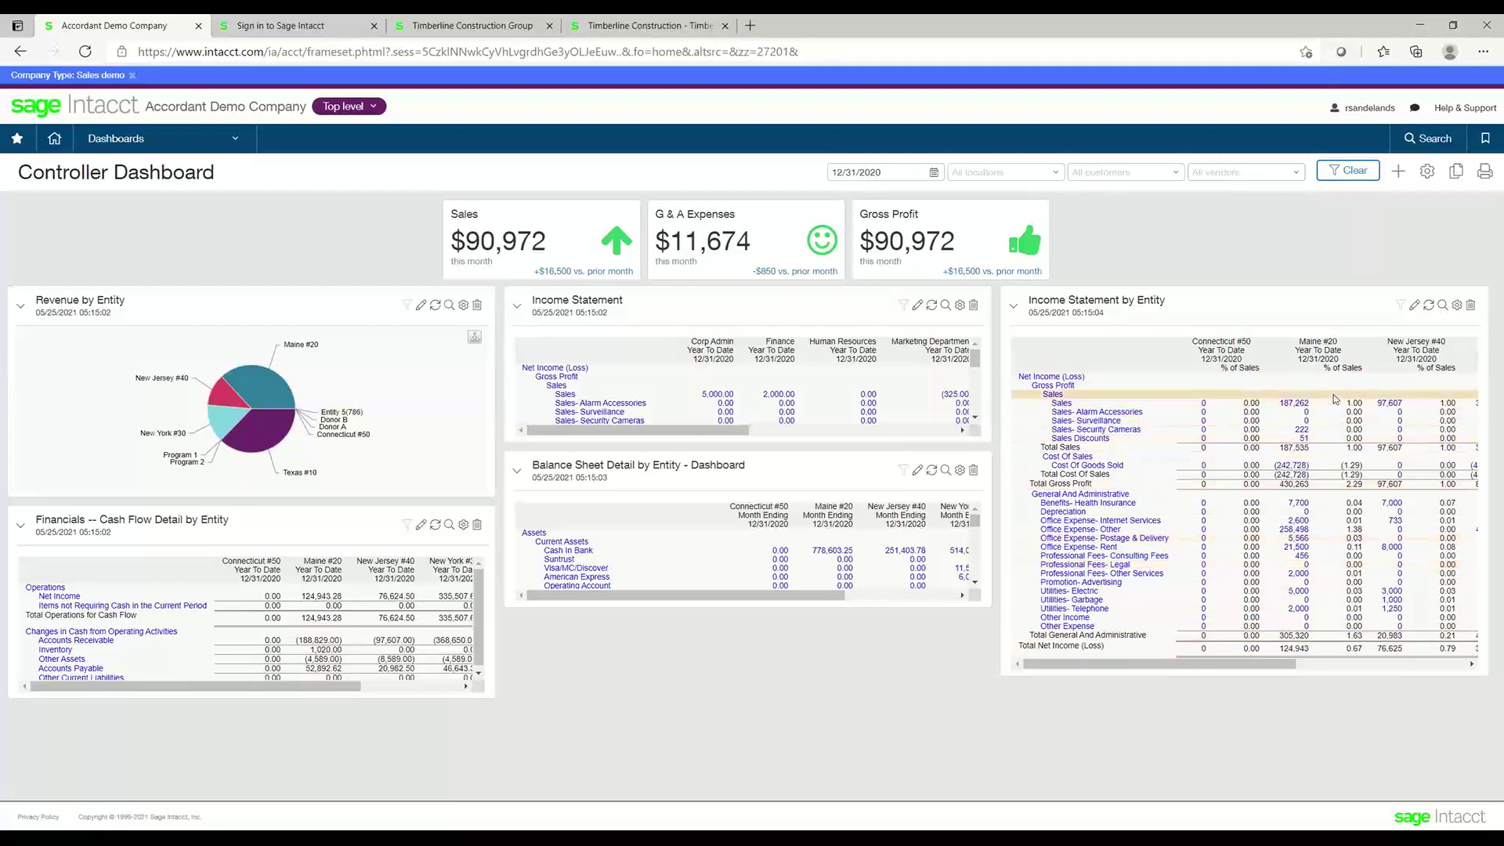
# Step: Open the full Income Statement by Entity report, examine New York #30's Office Expense- Internet Services ledger detail, and close both reports
pyautogui.click(1443, 305)
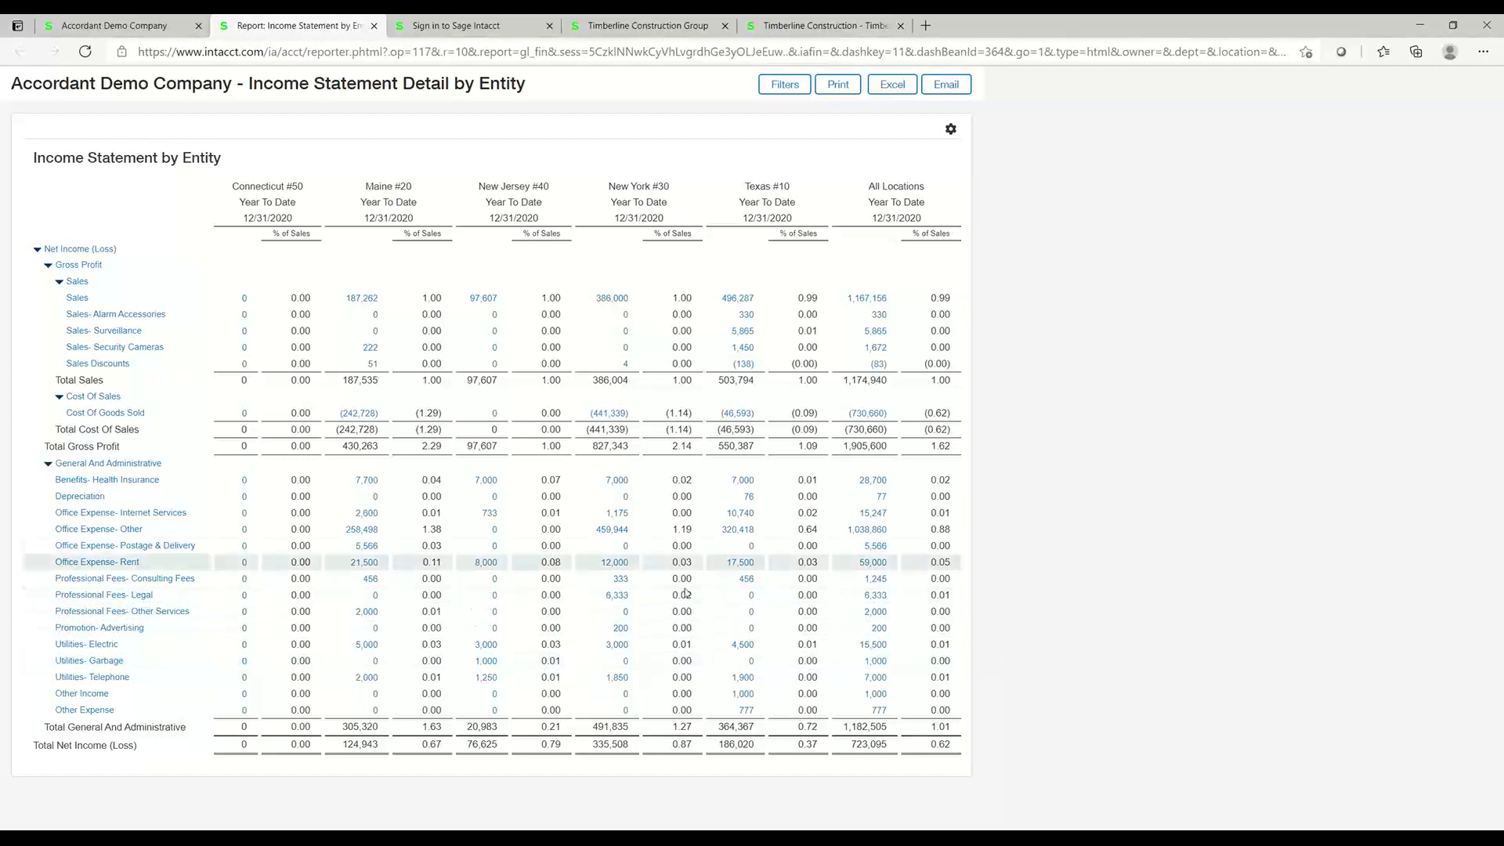
pyautogui.click(611, 513)
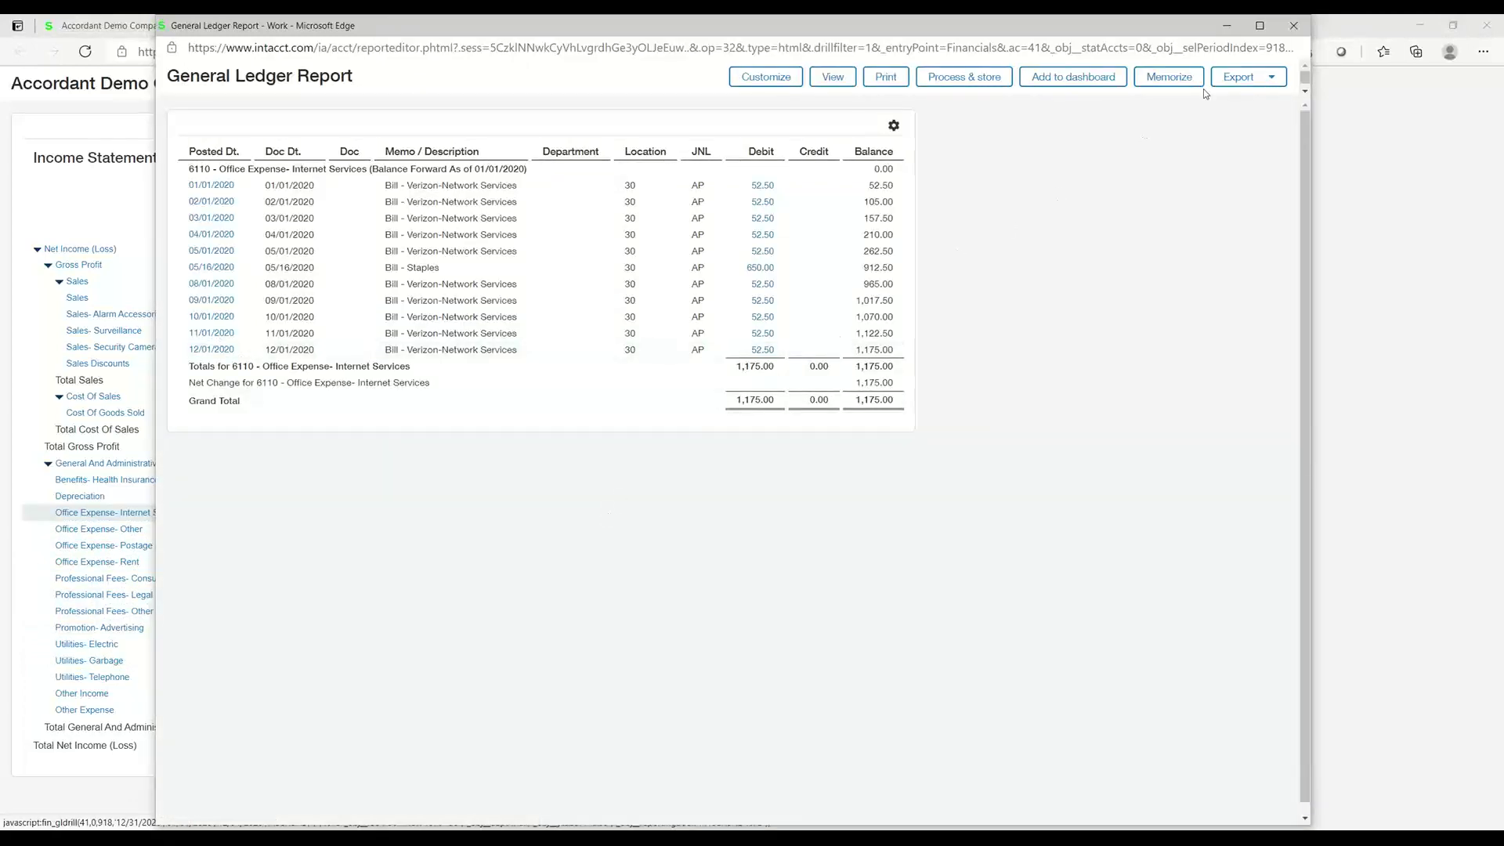
pyautogui.click(1293, 25)
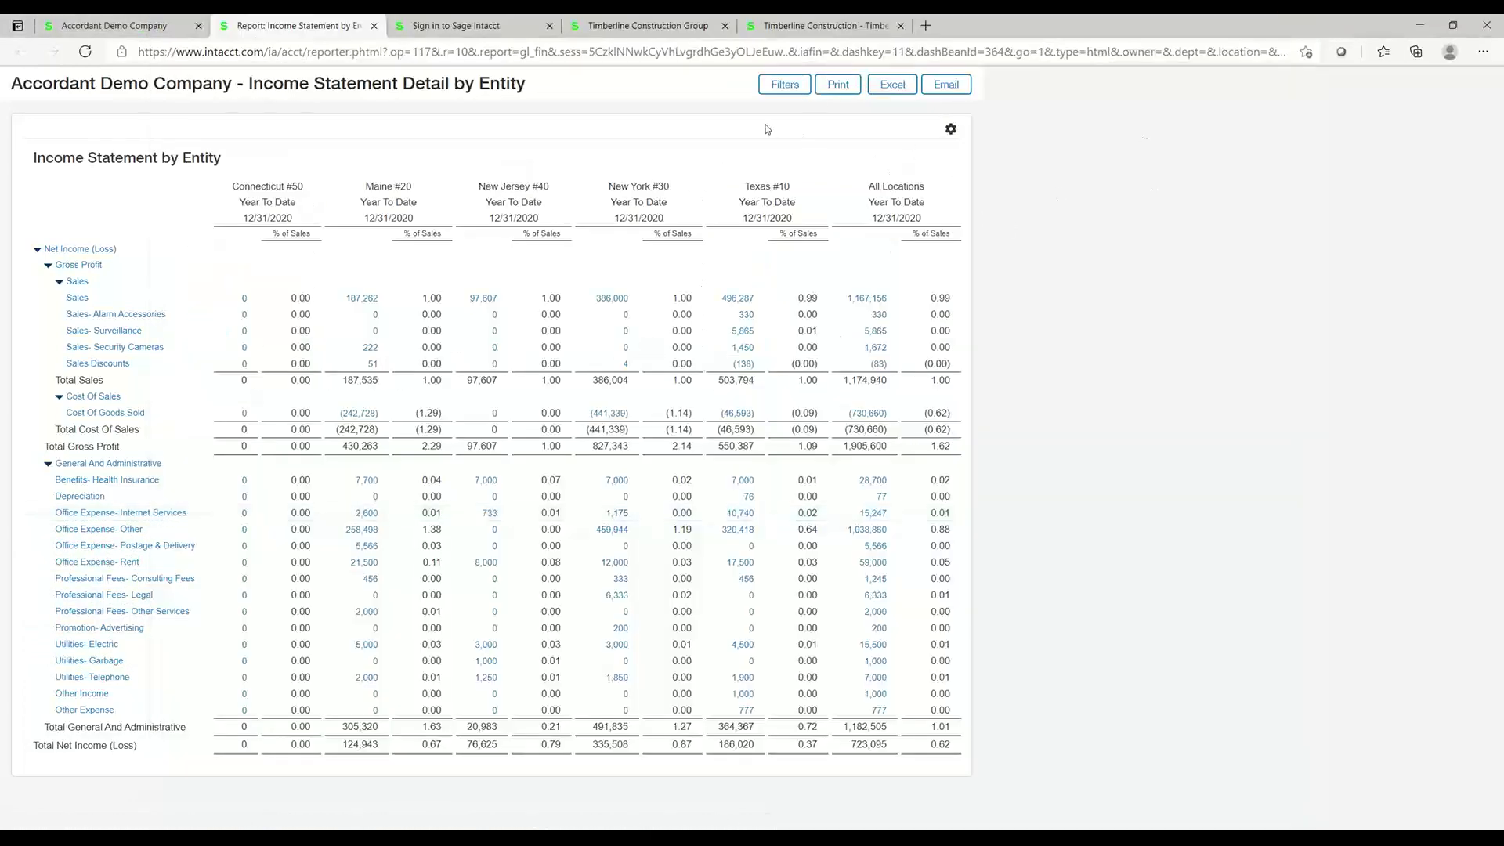
pyautogui.click(374, 26)
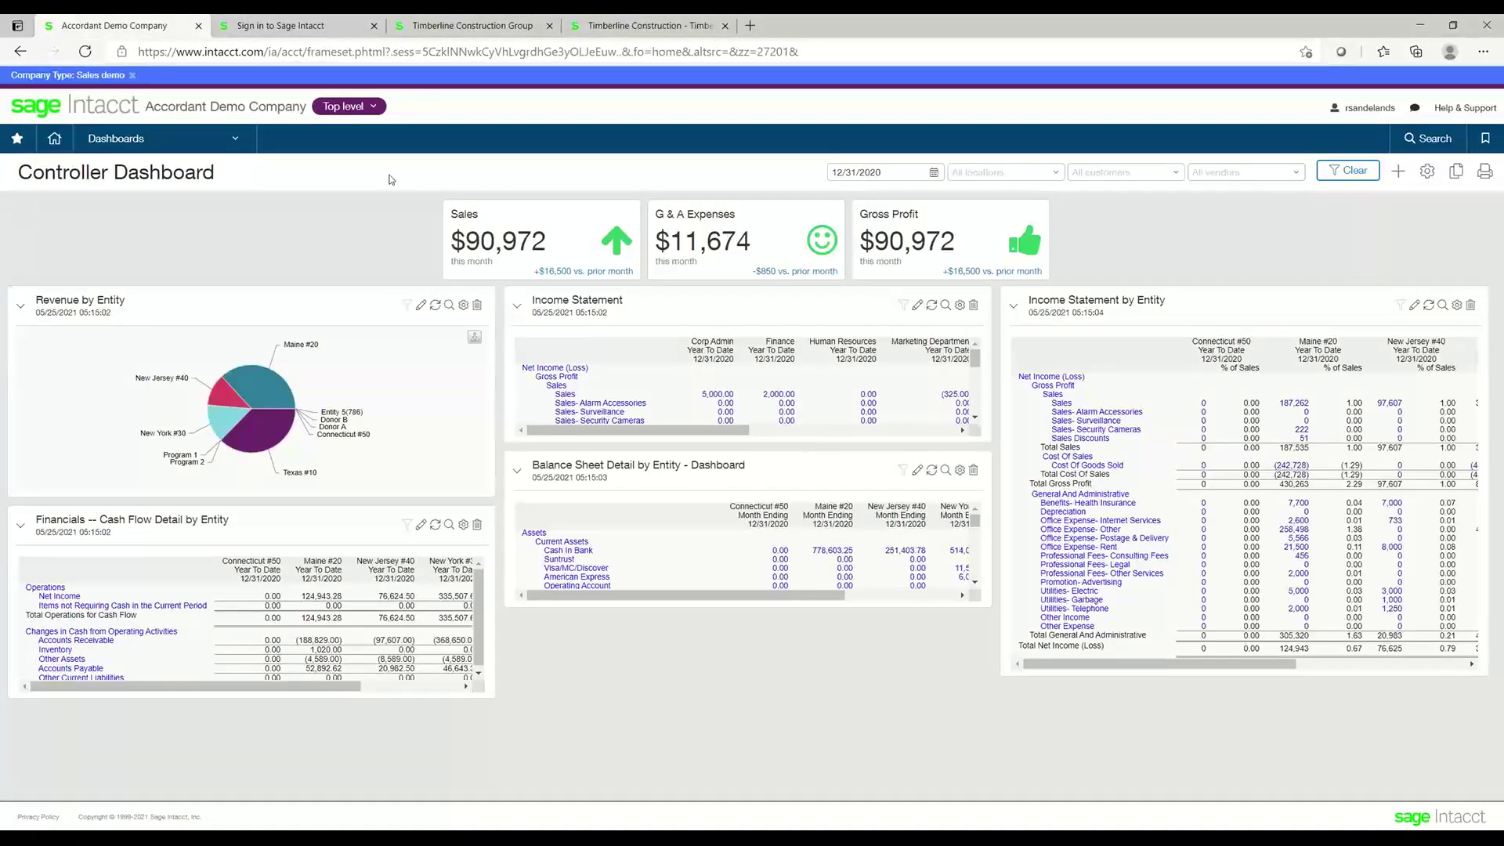
# Step: On Timberline Construction Group's Project Performance dashboard, examine the Cost of Sales - Materials ledger detail for Fullerton Warehouse - Dallas and close it
pyautogui.click(439, 26)
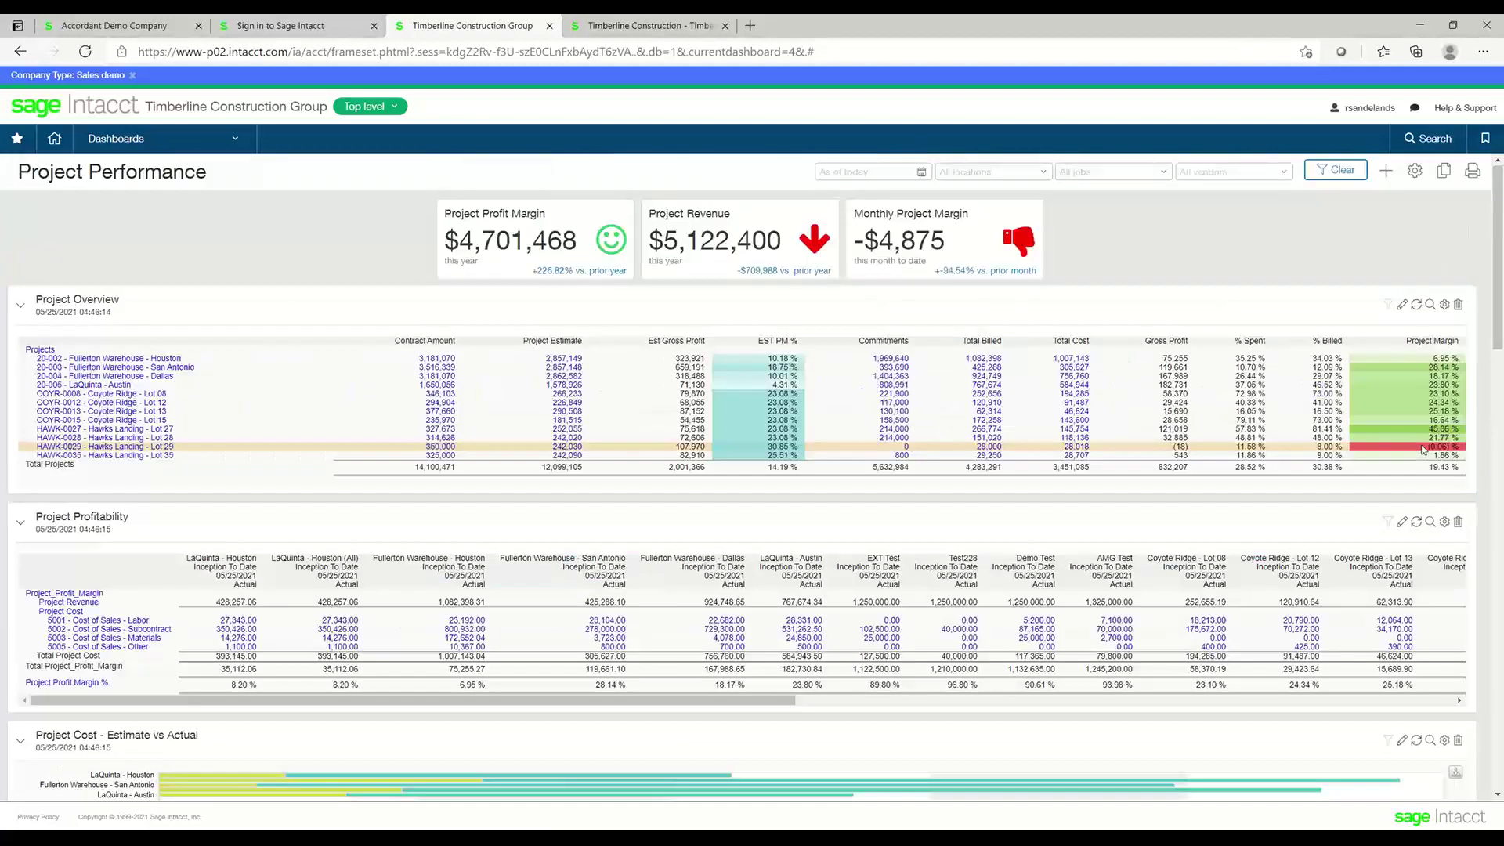
pyautogui.scroll(-4, 1422, 451)
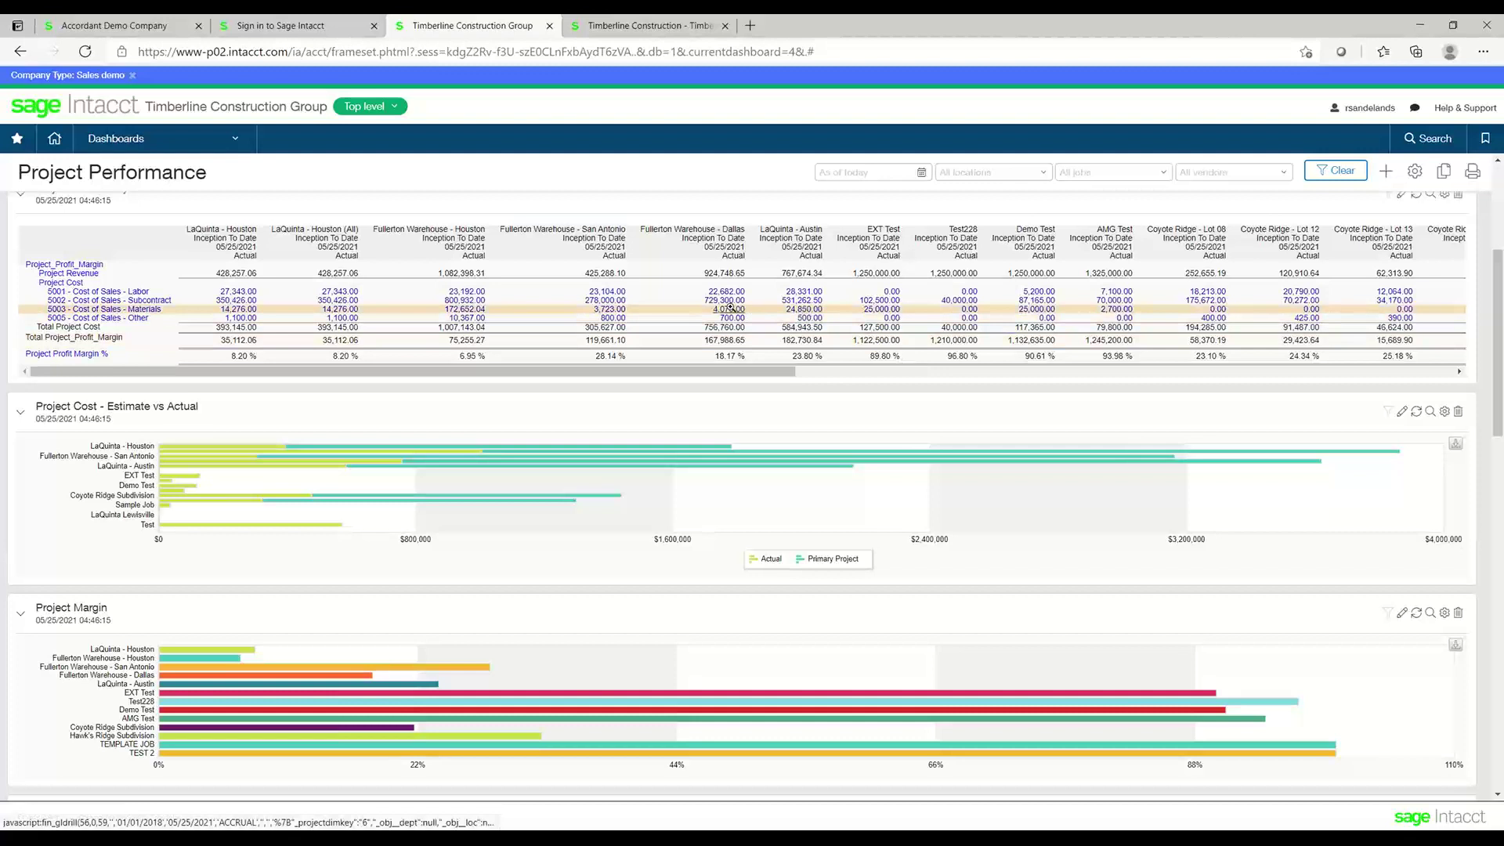
pyautogui.click(730, 308)
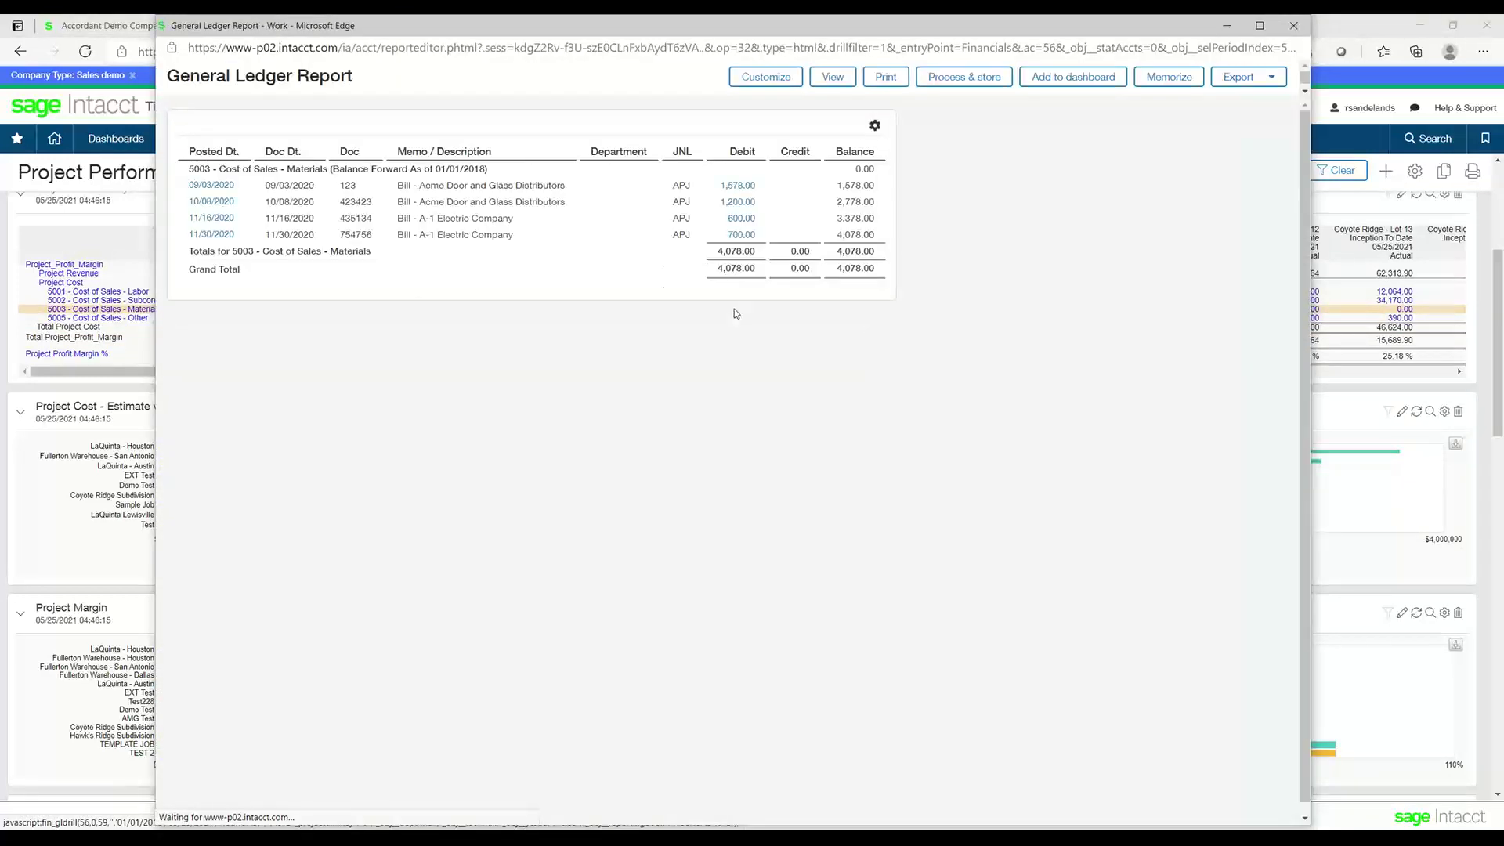
pyautogui.click(1293, 25)
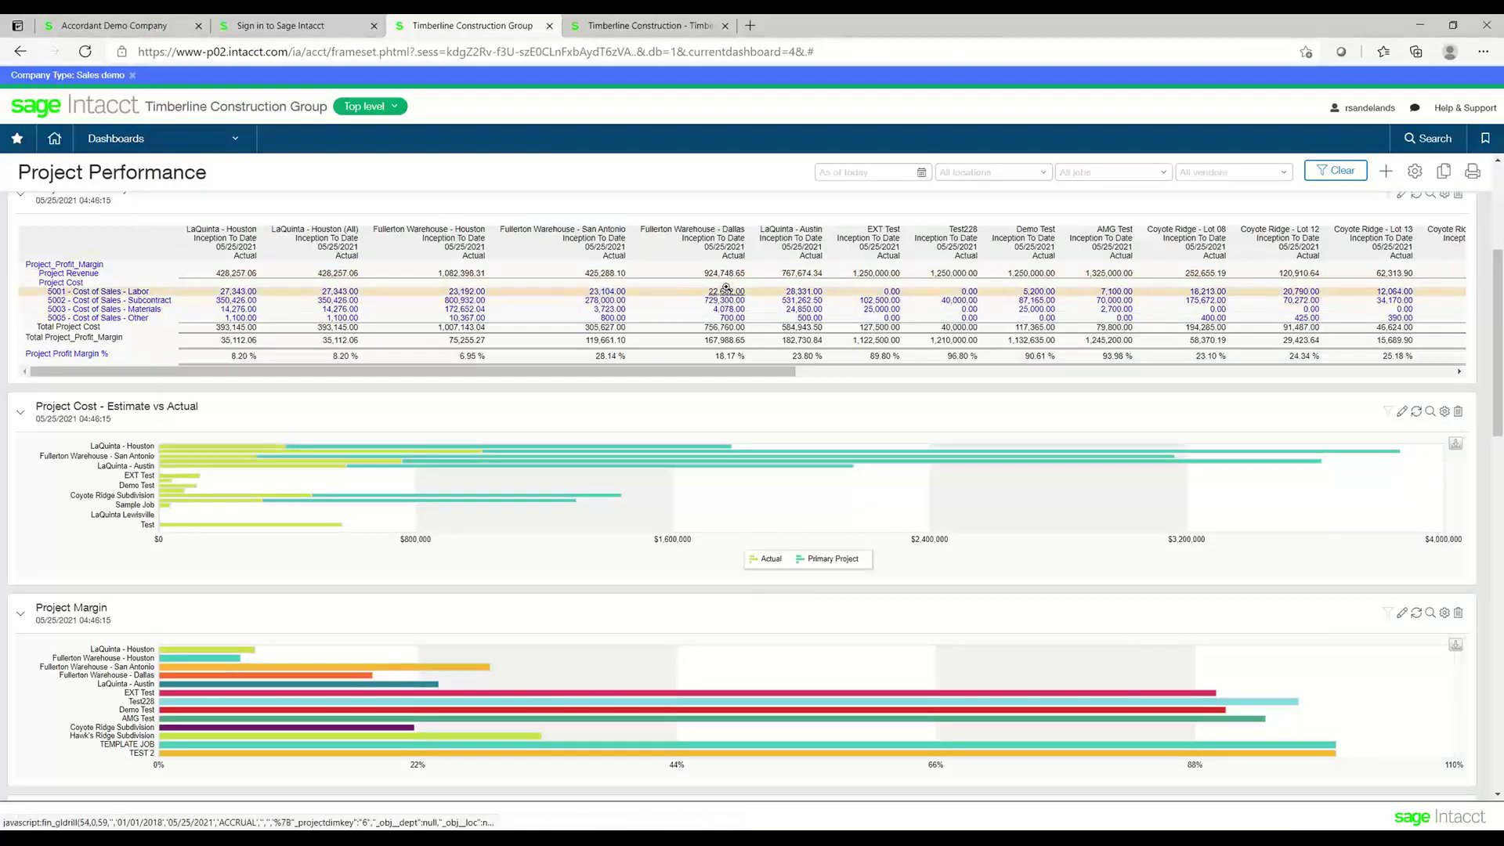
# Step: Examine the Project Performance dashboard's overview, profitability, cost, margin, contract, customer, vendor and committed cost components
pyautogui.scroll(2, 727, 290)
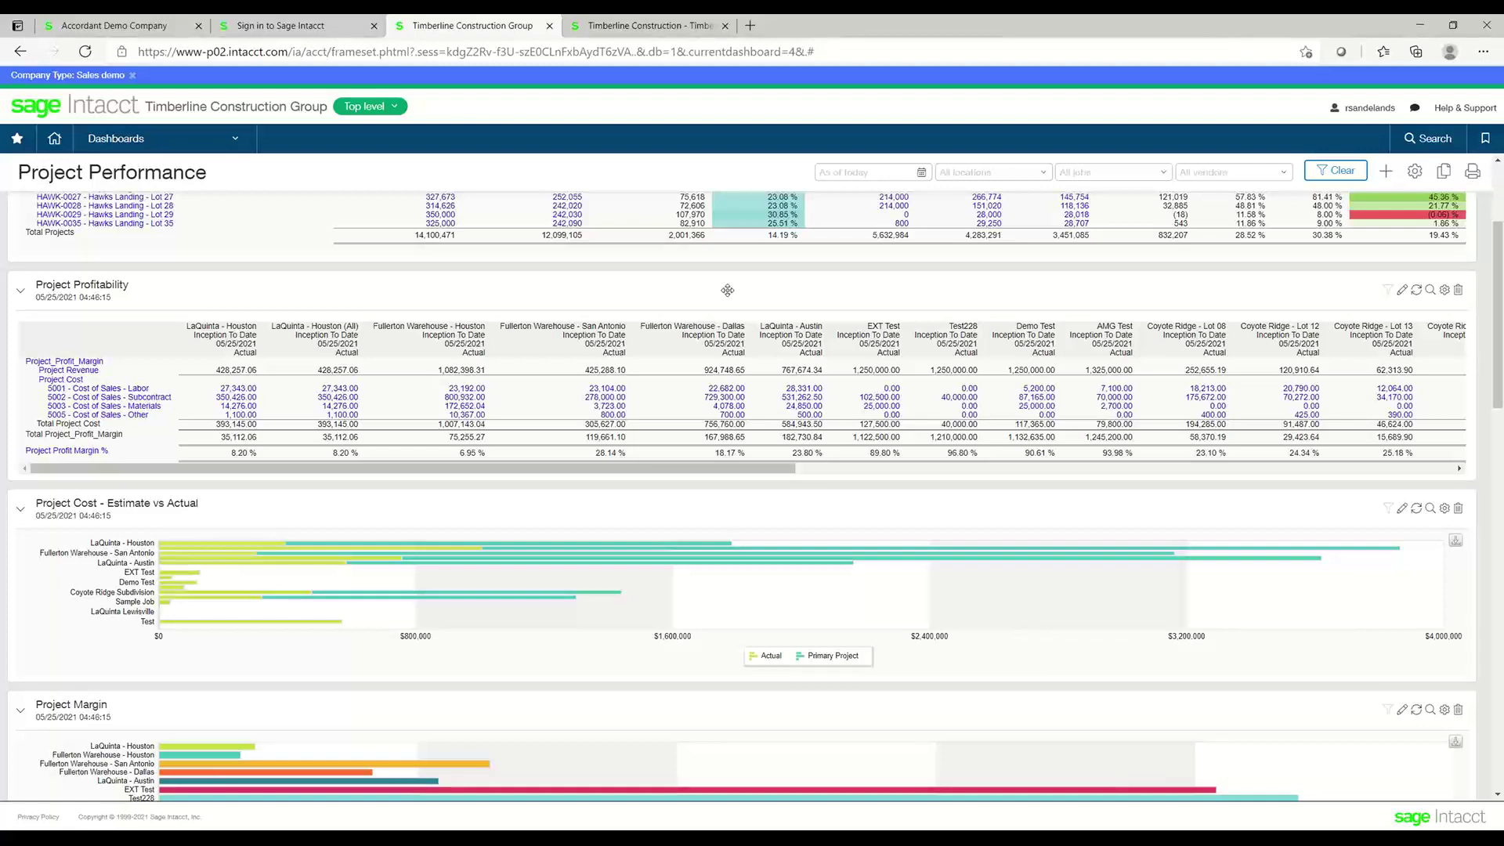
pyautogui.scroll(1, 727, 291)
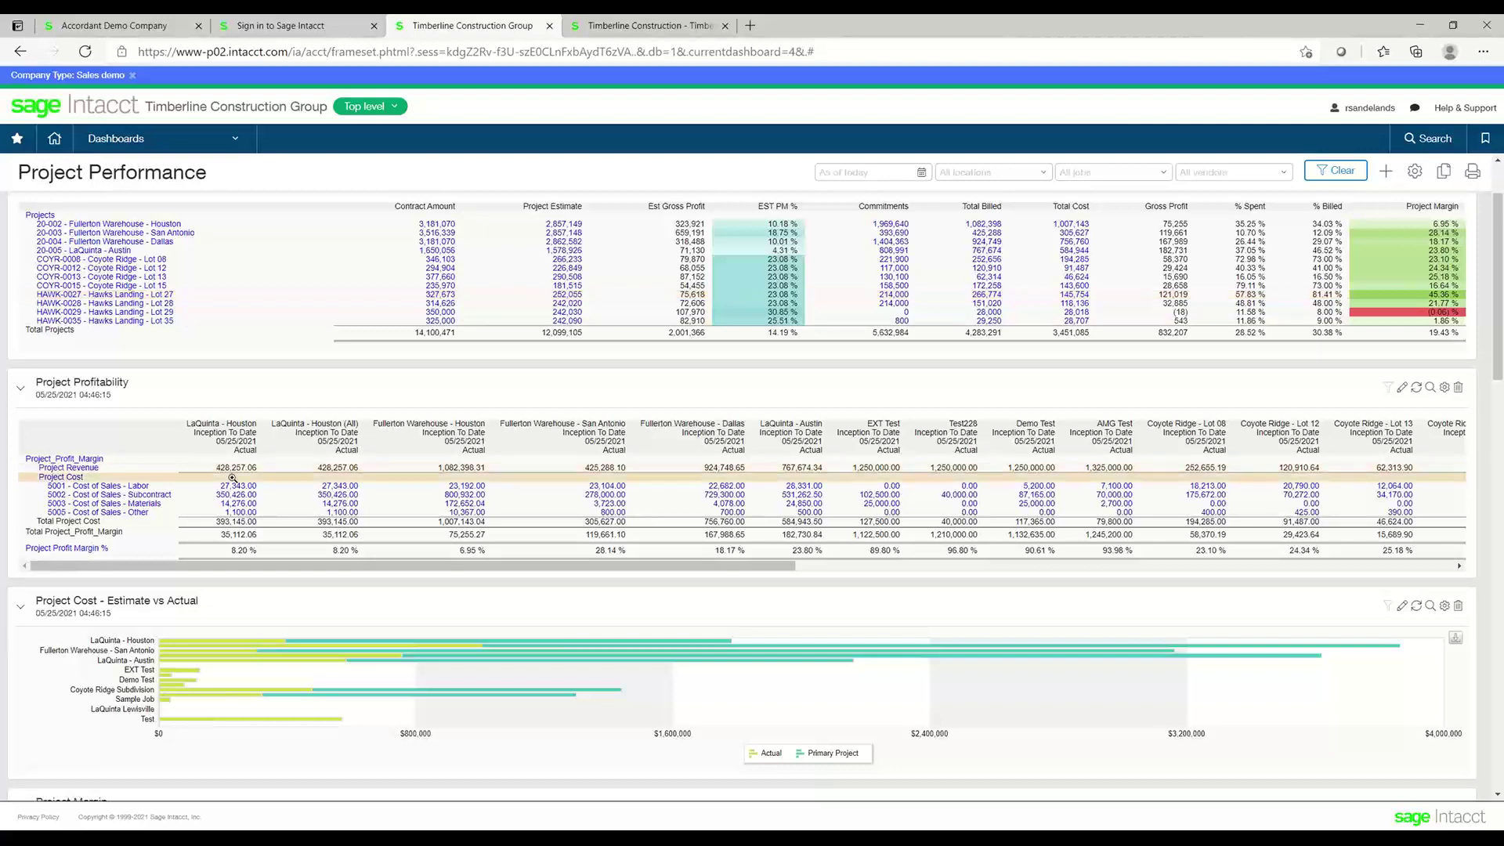
pyautogui.scroll(-2, 247, 511)
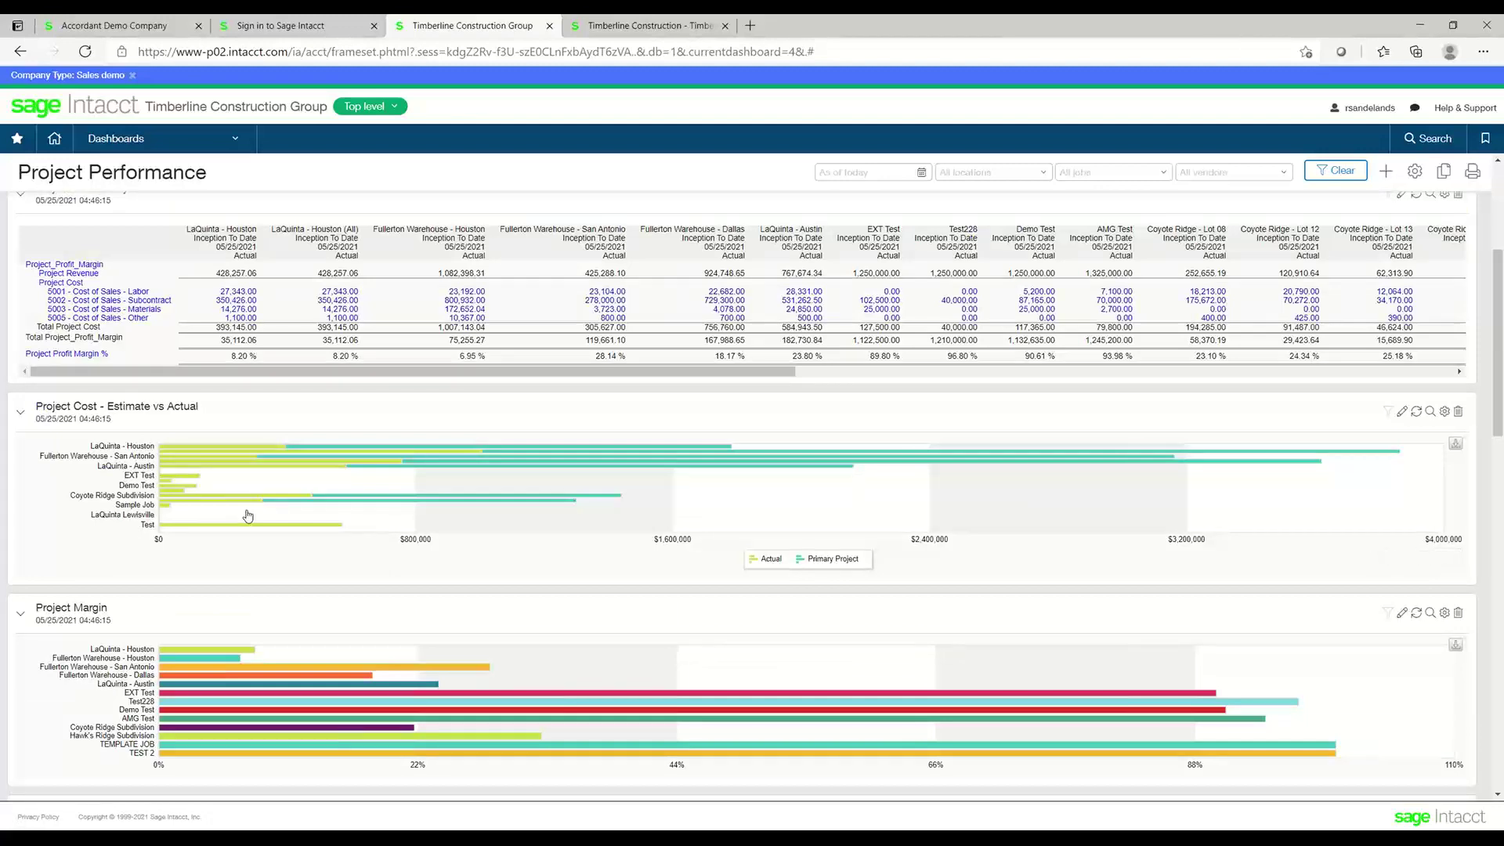
pyautogui.scroll(-2, 247, 515)
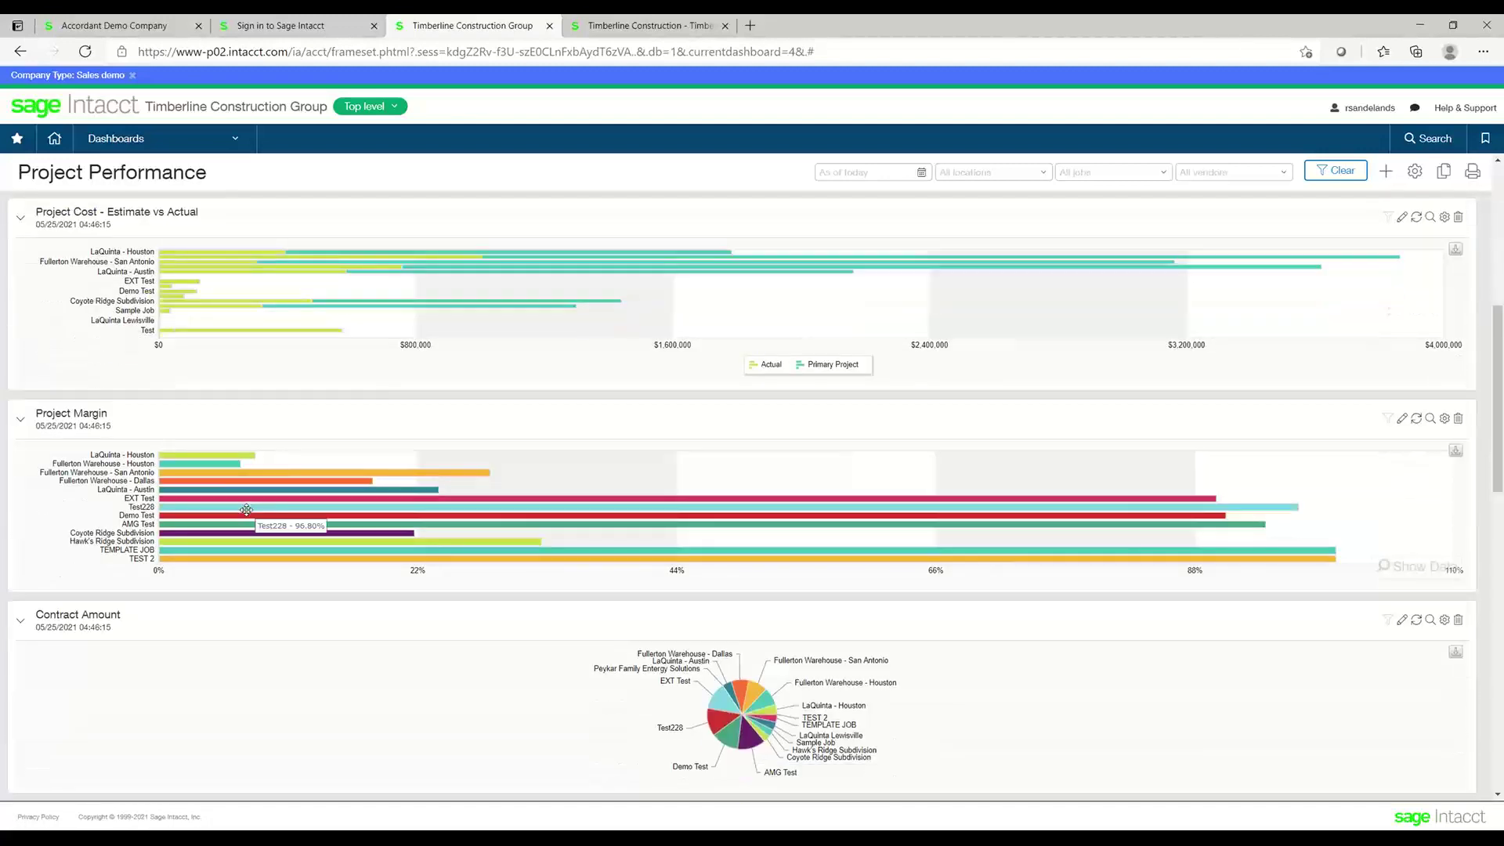
pyautogui.scroll(-3, 247, 510)
pyautogui.scroll(-5, 247, 515)
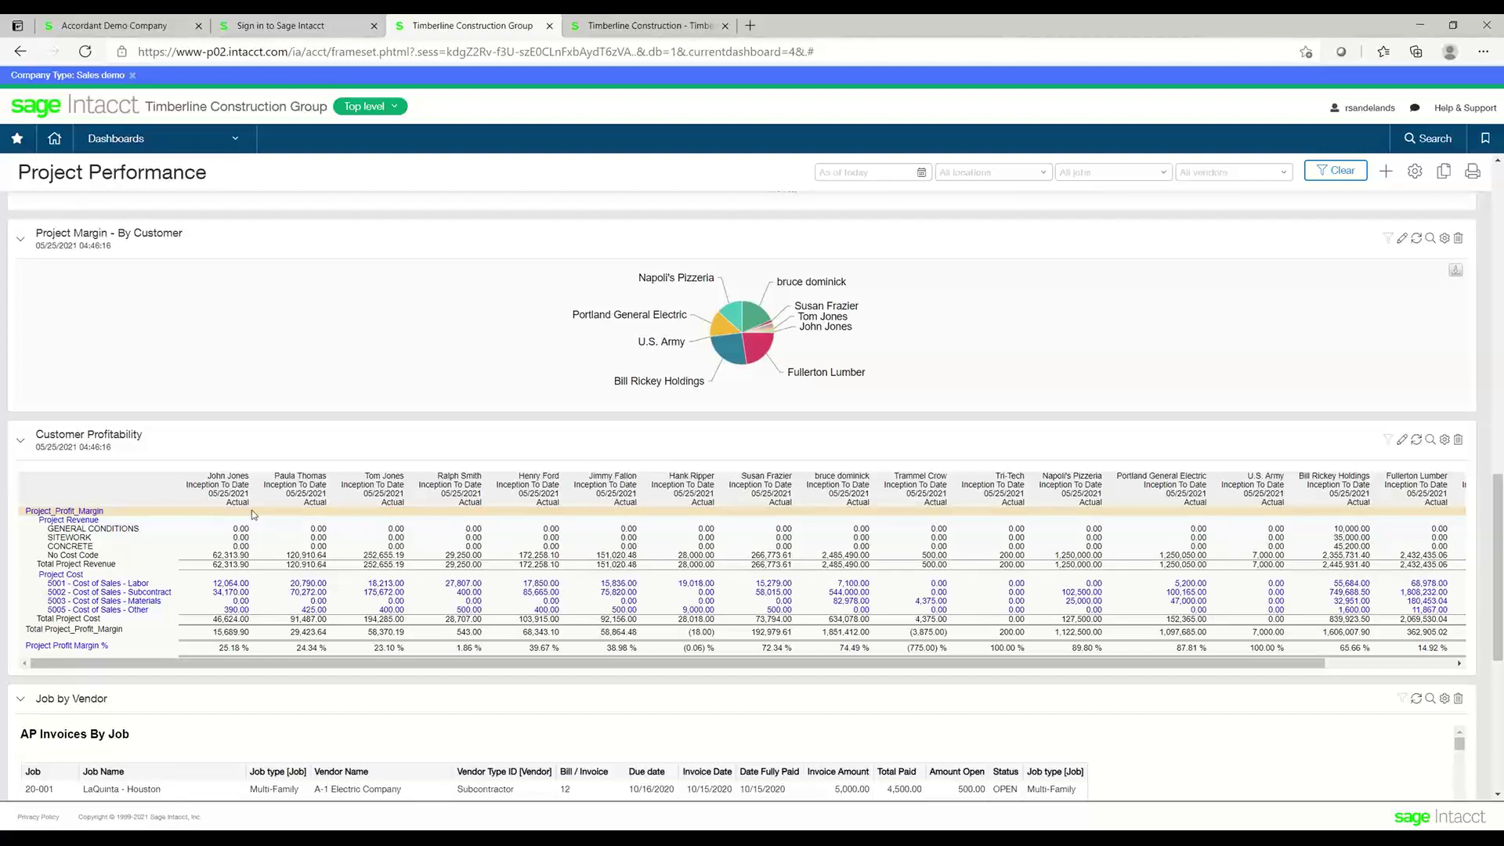
pyautogui.scroll(-3, 254, 515)
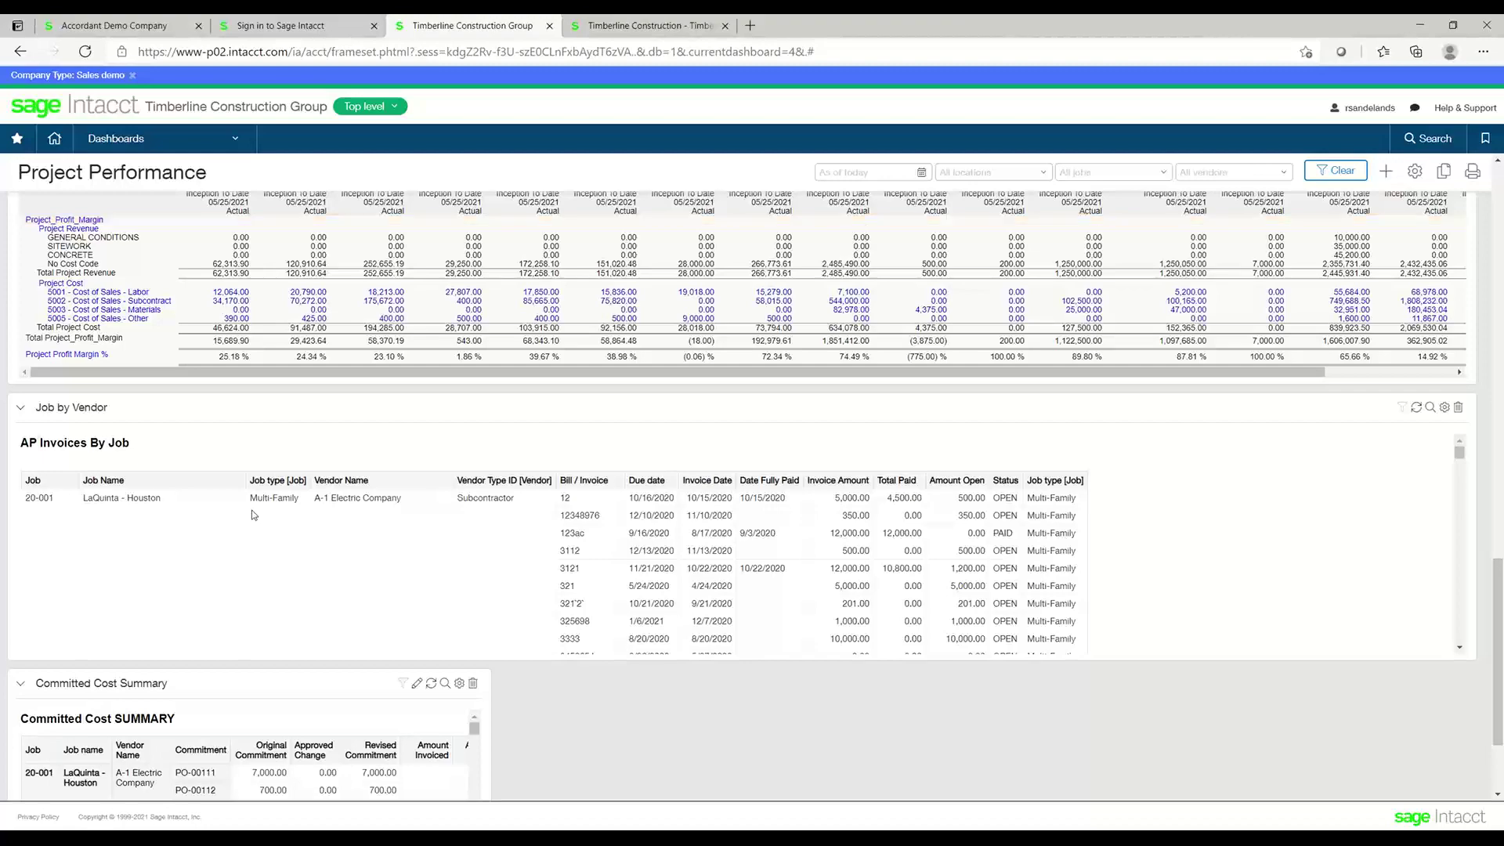
pyautogui.scroll(15, 251, 510)
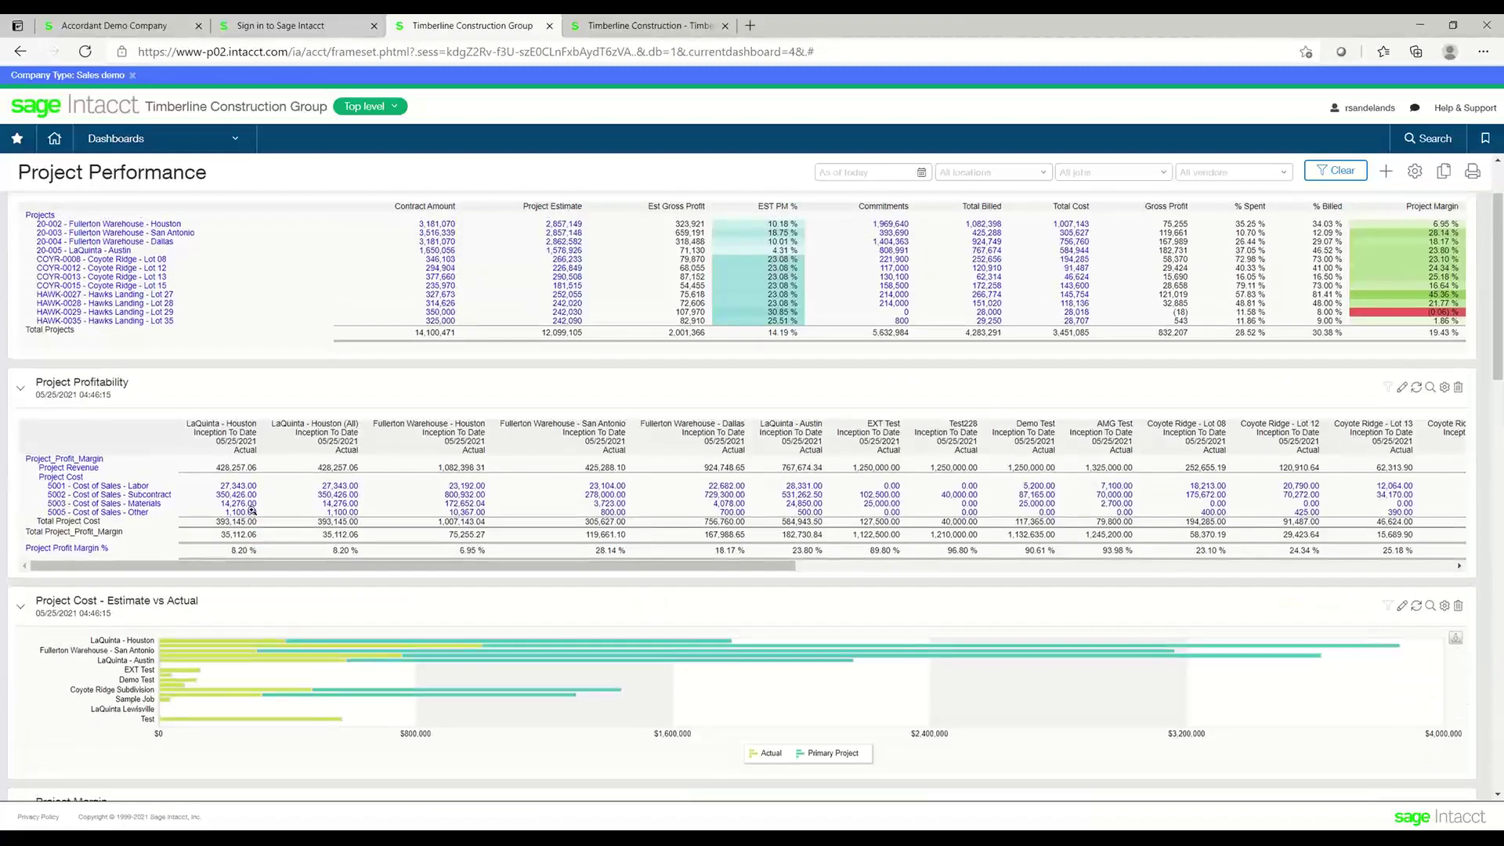
pyautogui.scroll(2, 252, 510)
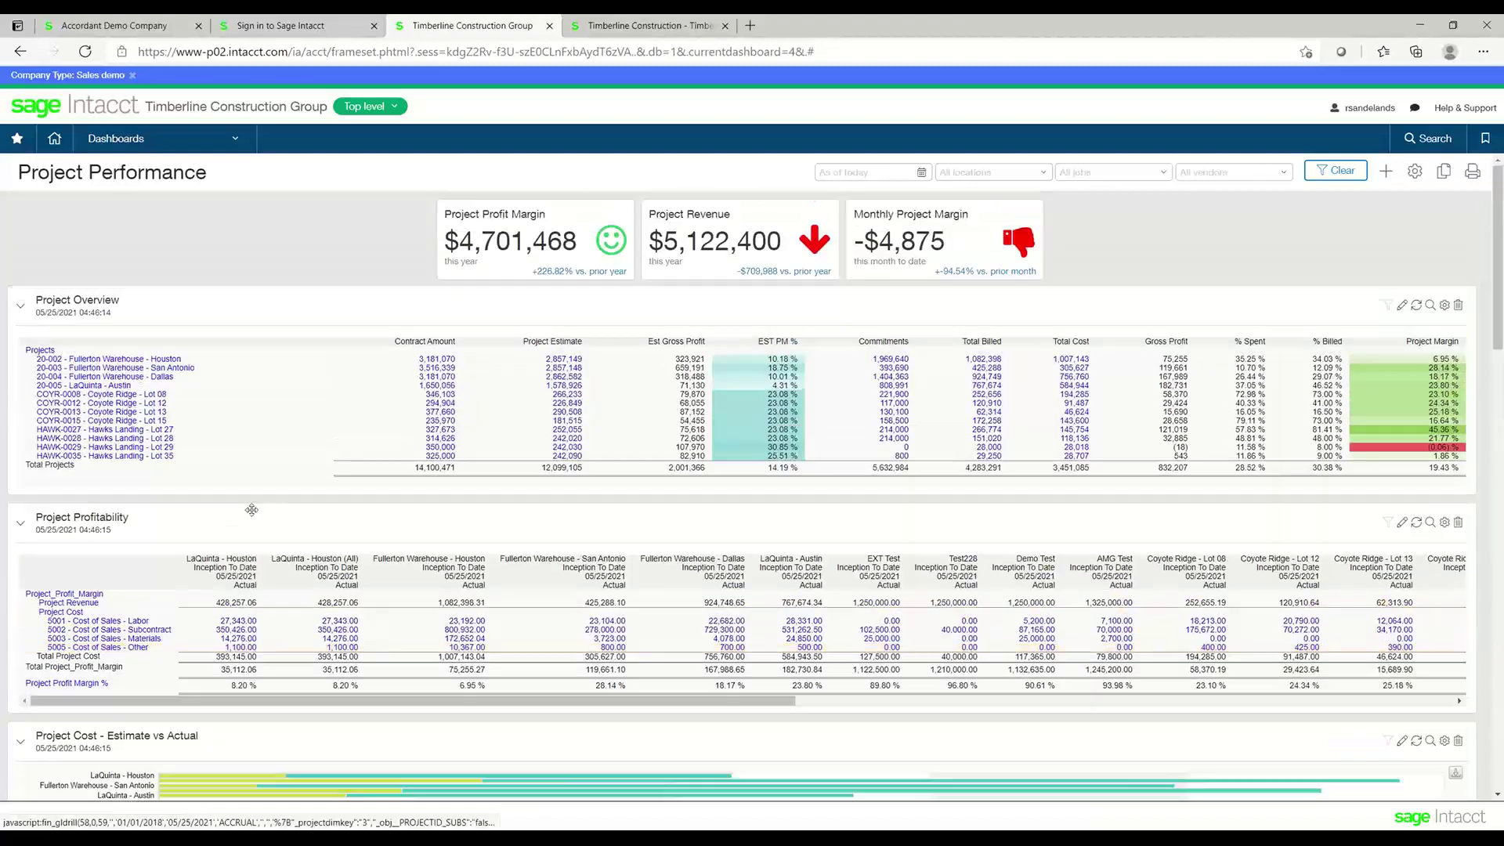
# Step: Filter the Project Performance dashboard by the job group GC - Warehouse--Warehouse--Group
pyautogui.click(1164, 174)
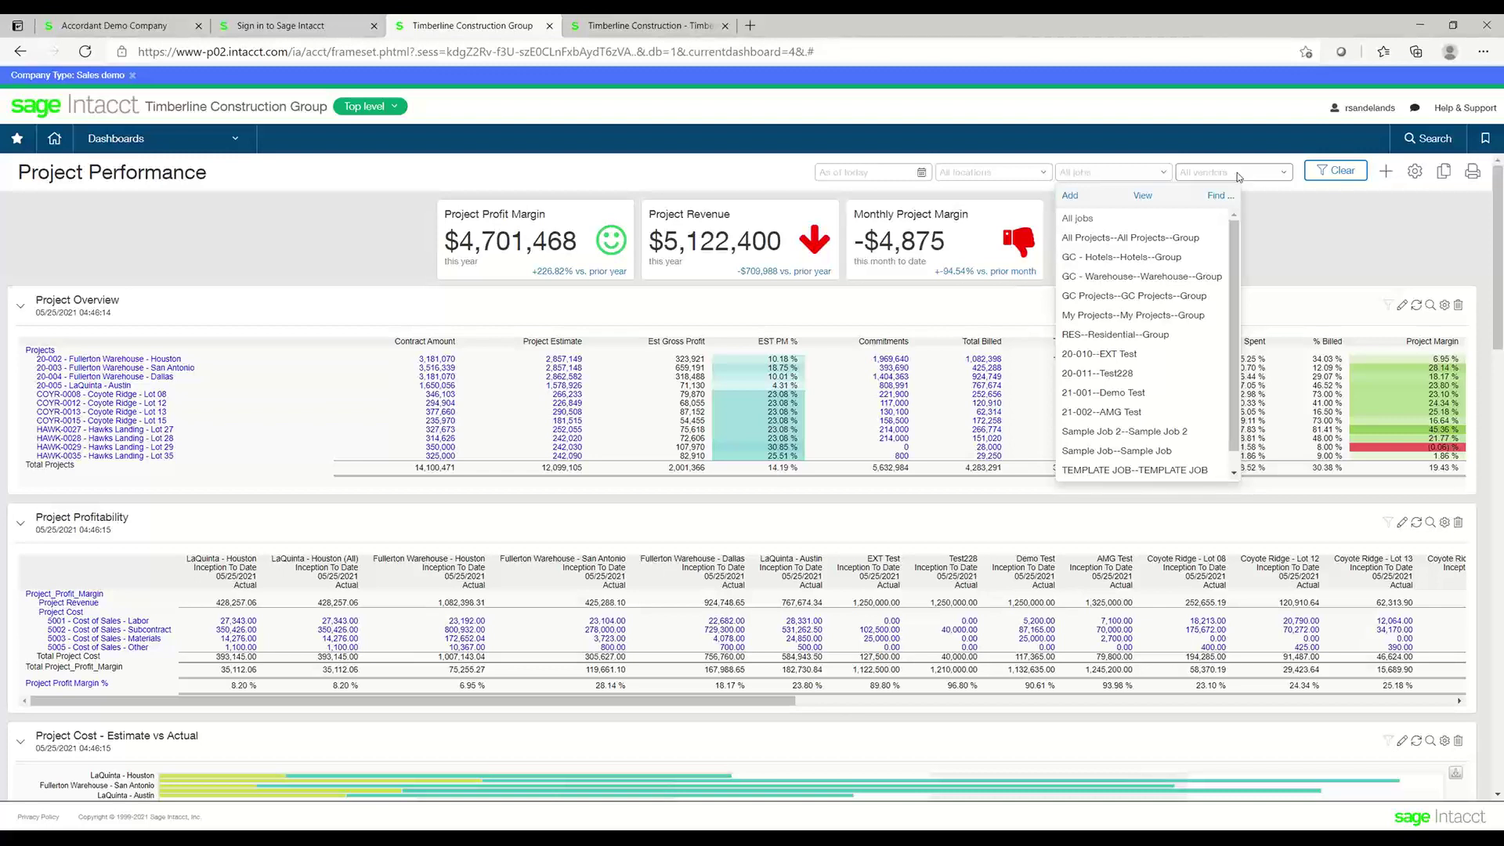
pyautogui.click(1141, 277)
pyautogui.click(1344, 170)
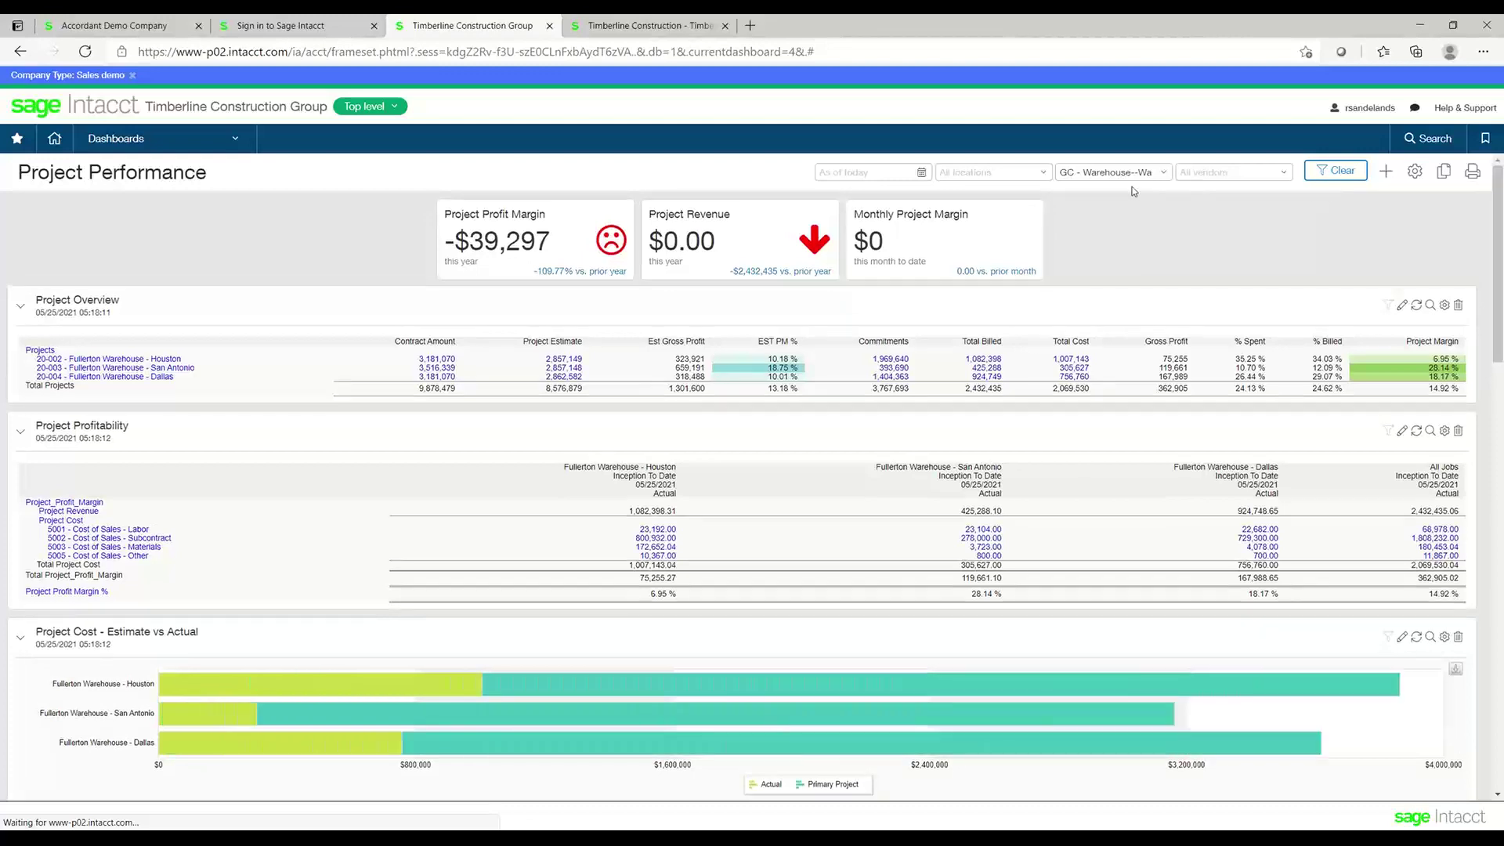
# Step: Change the dashboard's job filter to the group RES--Residential--Group and apply it
pyautogui.click(1157, 172)
pyautogui.click(1152, 354)
pyautogui.click(1334, 174)
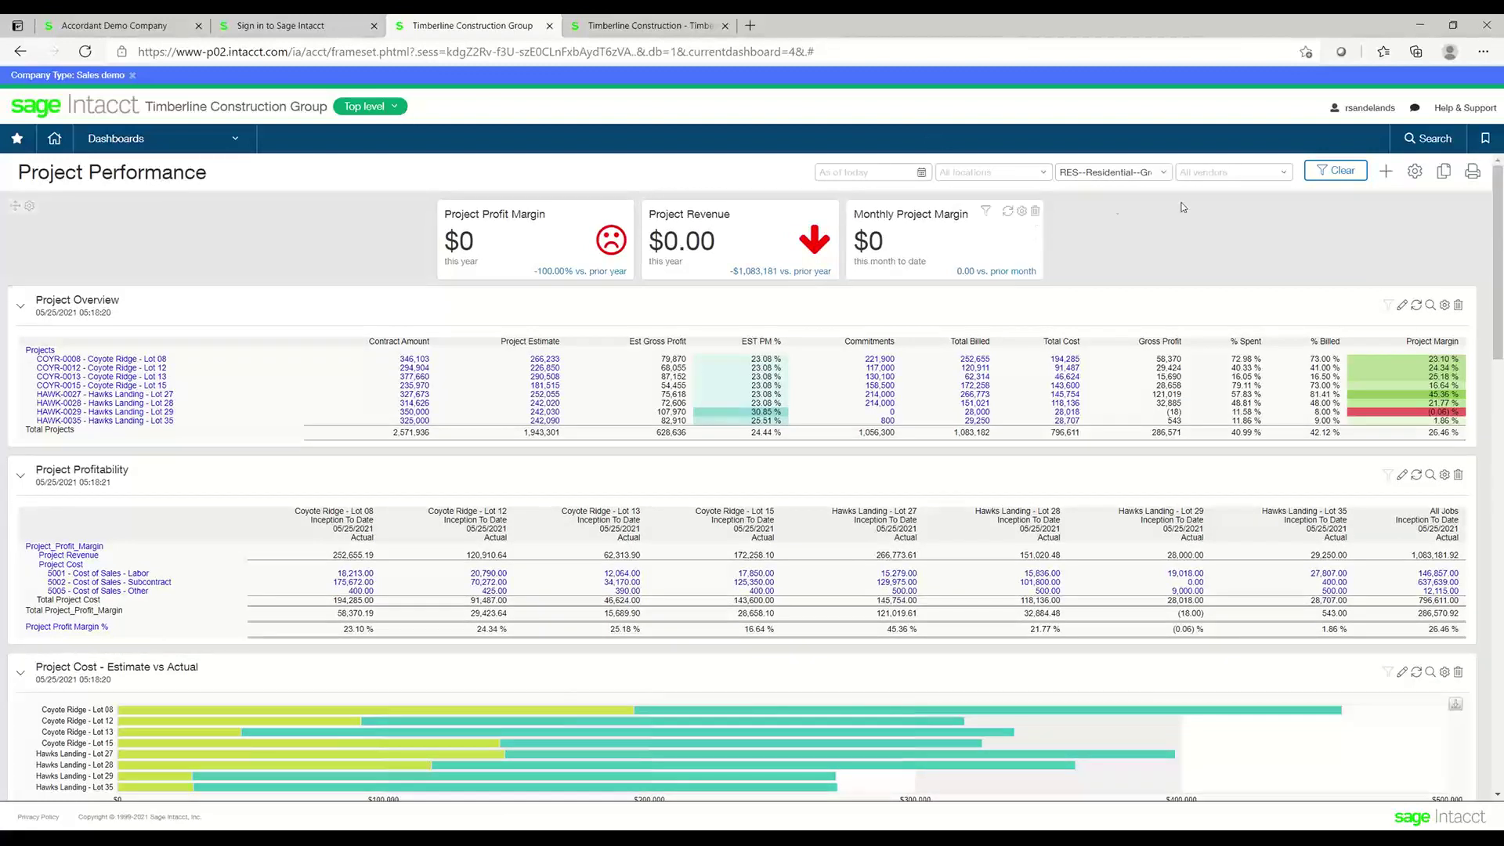
# Step: Add the vendor filter V100--A-1 Electric Company to the residential jobs and apply it
pyautogui.click(1284, 174)
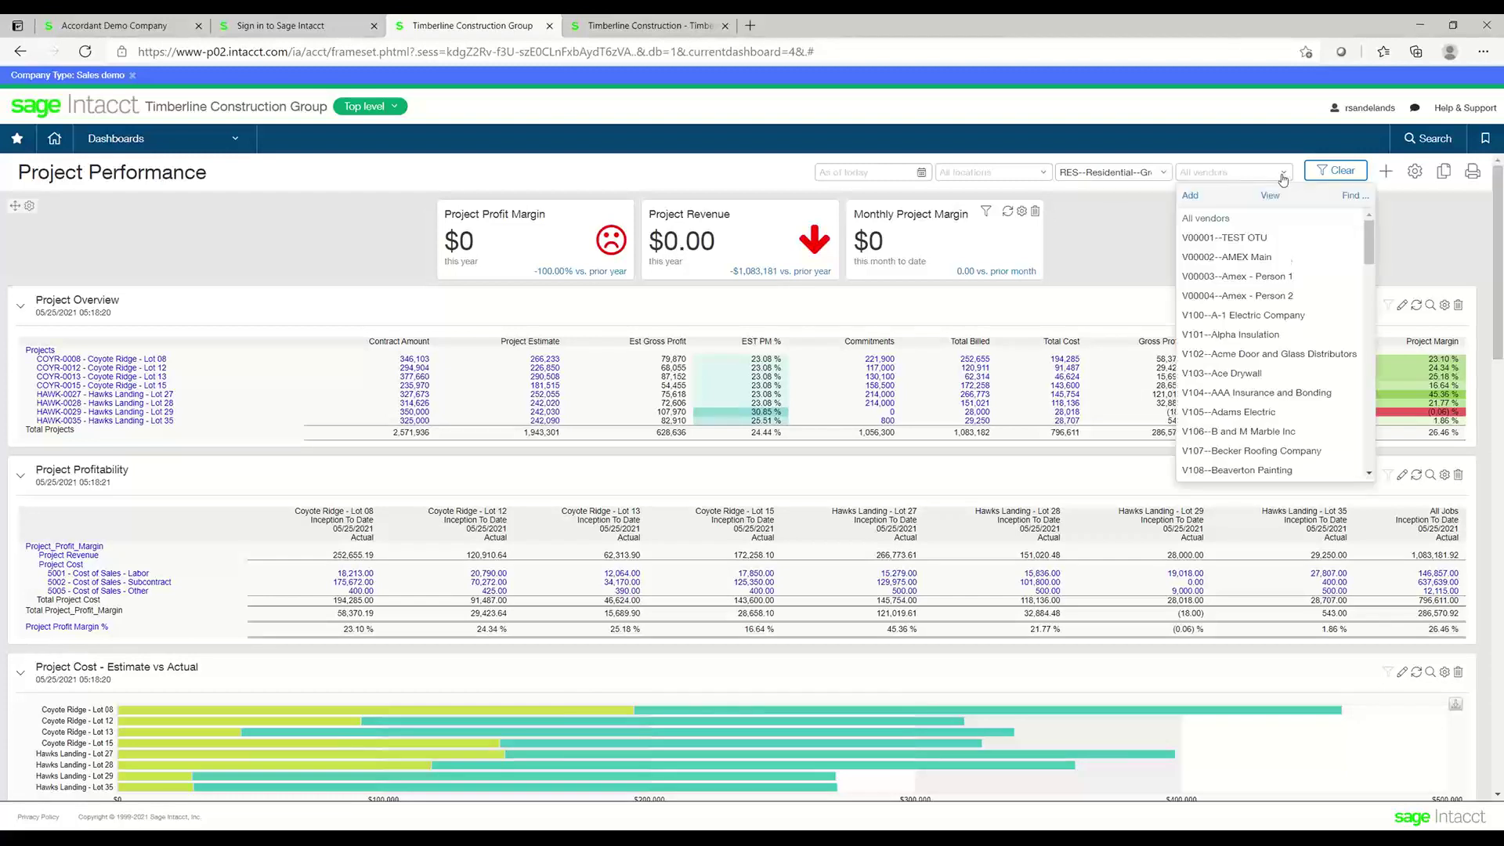
pyautogui.click(1253, 316)
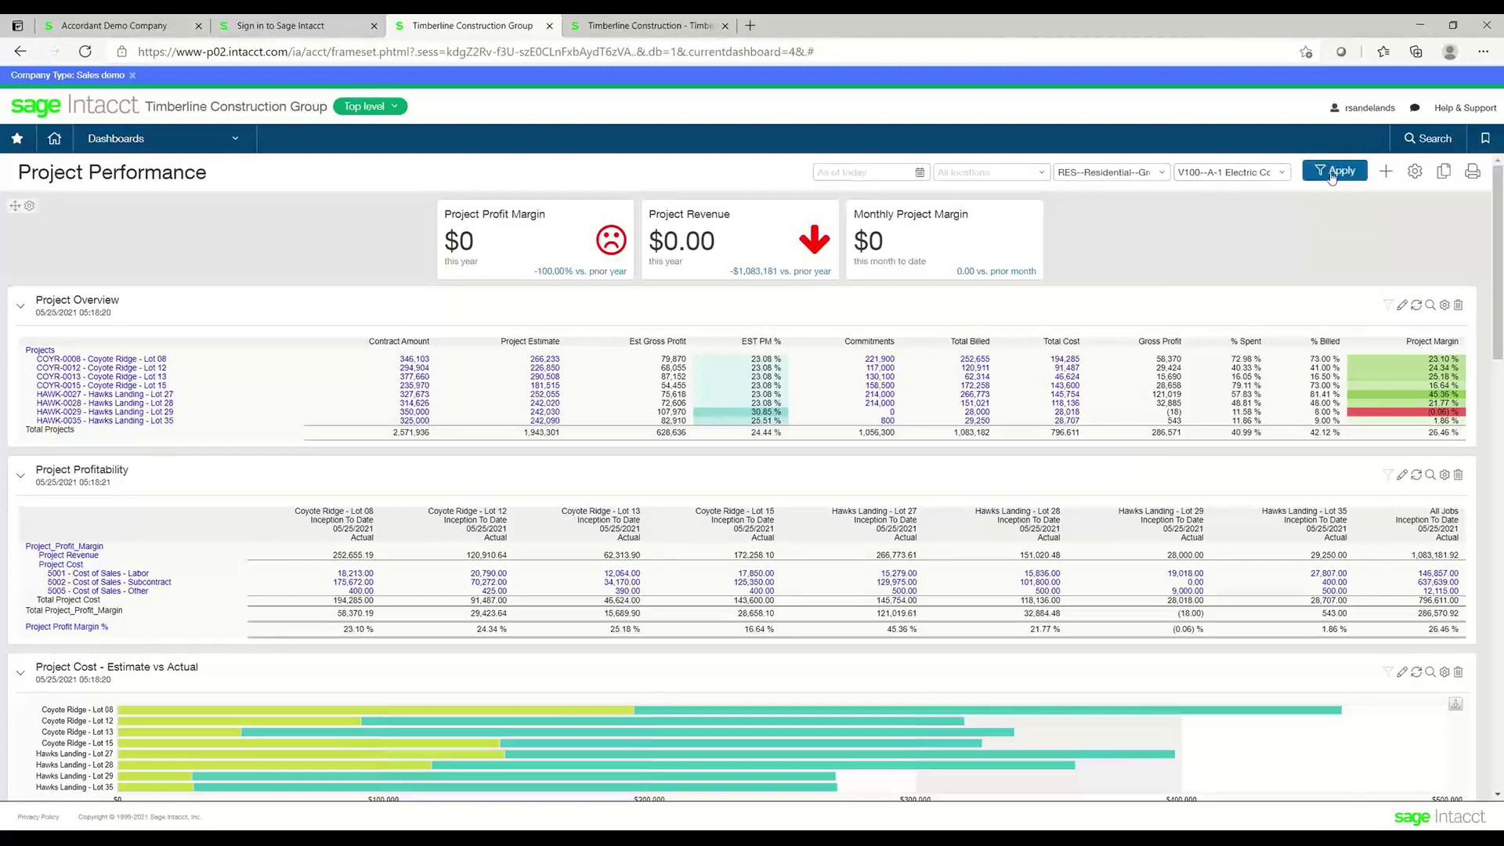
pyautogui.click(1284, 174)
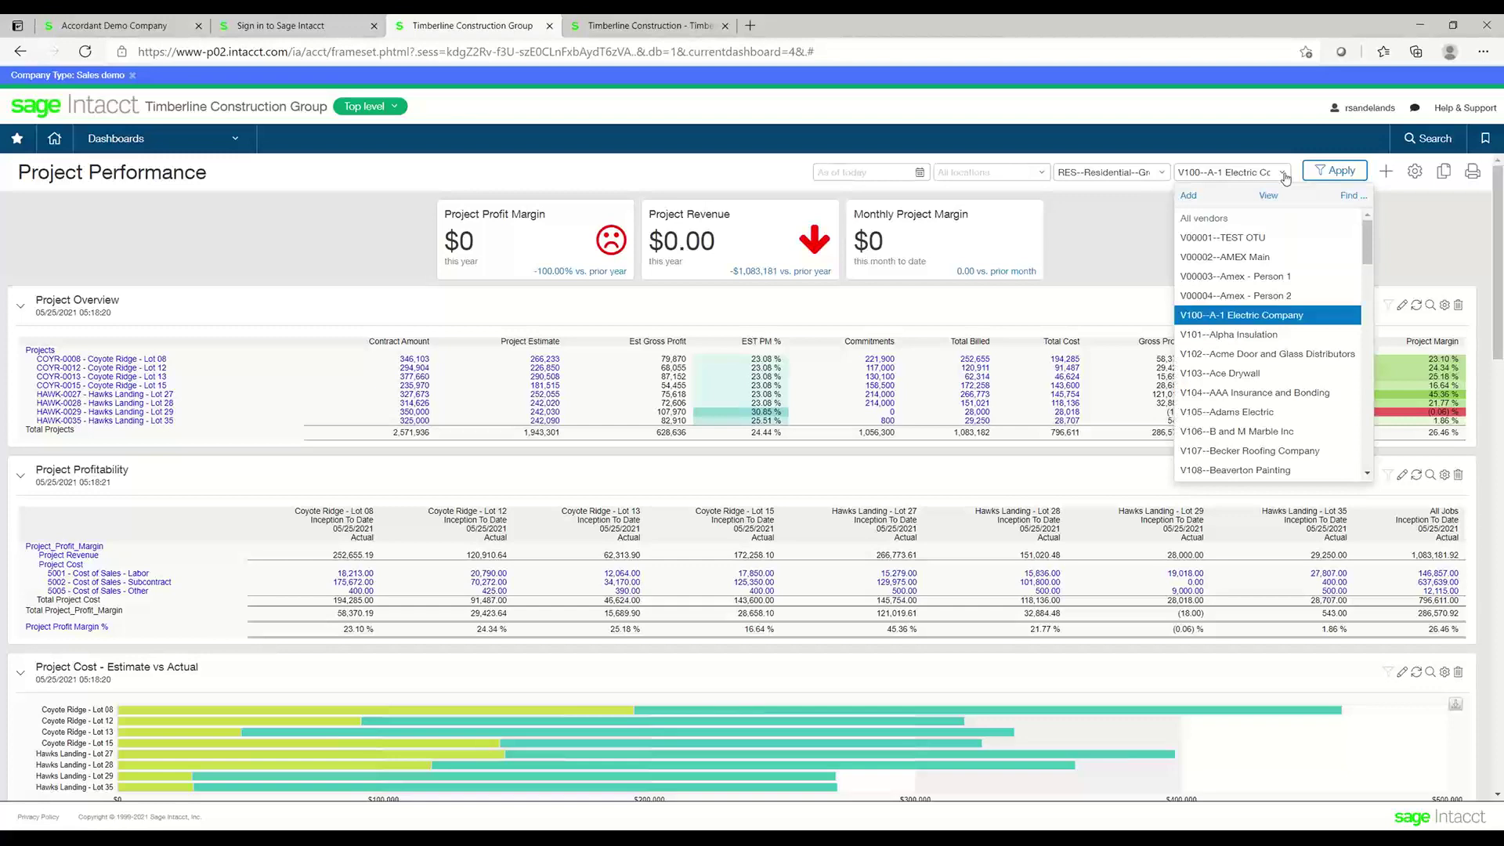
pyautogui.click(1332, 170)
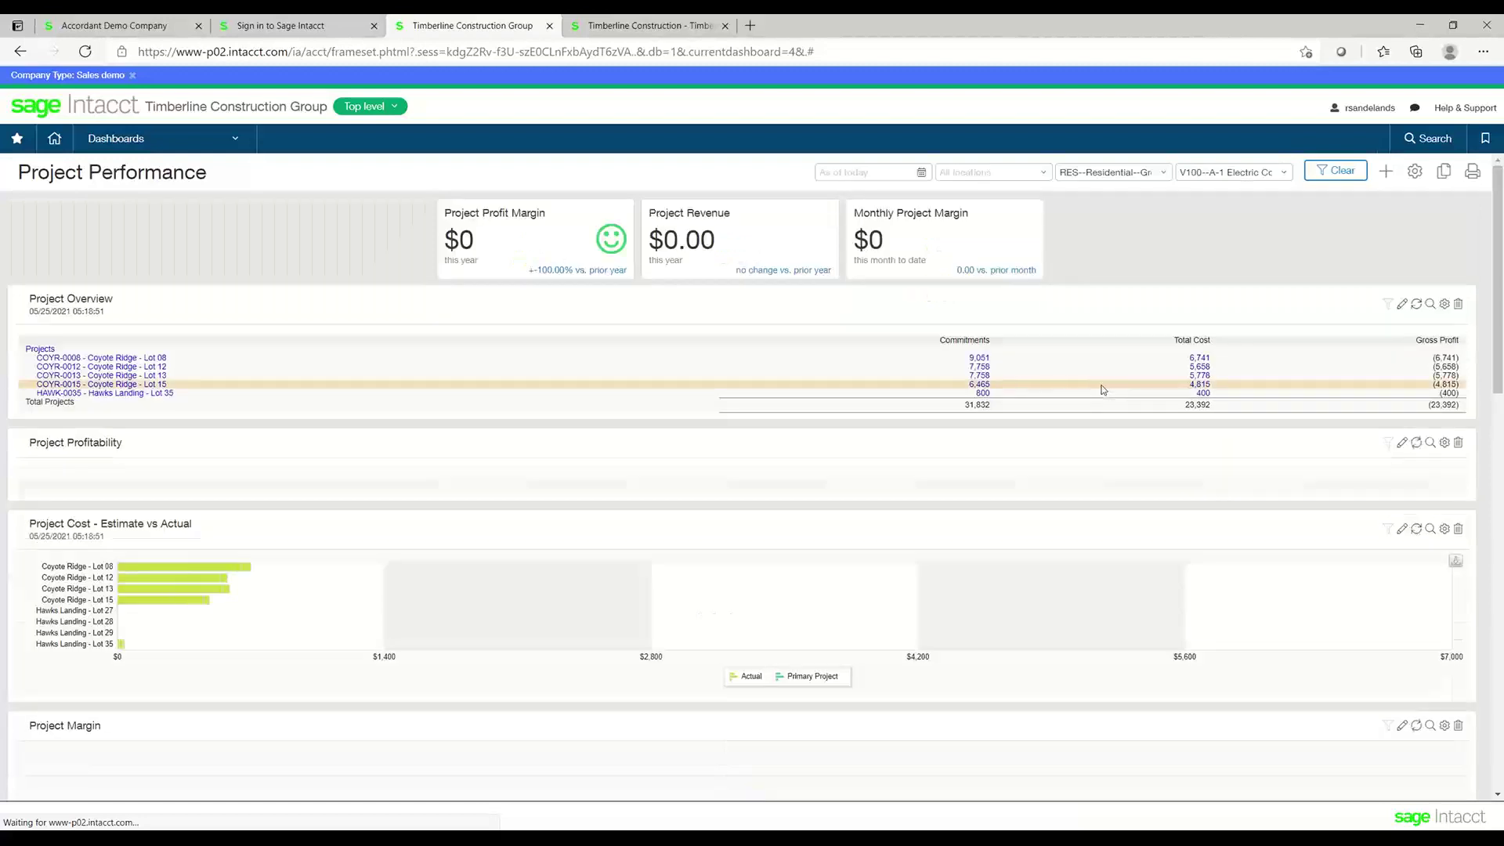
# Step: Drill into the commitments amount for COYR-0012 - Coyote Ridge - Lot 12, examine its ledger report and close it
pyautogui.click(975, 367)
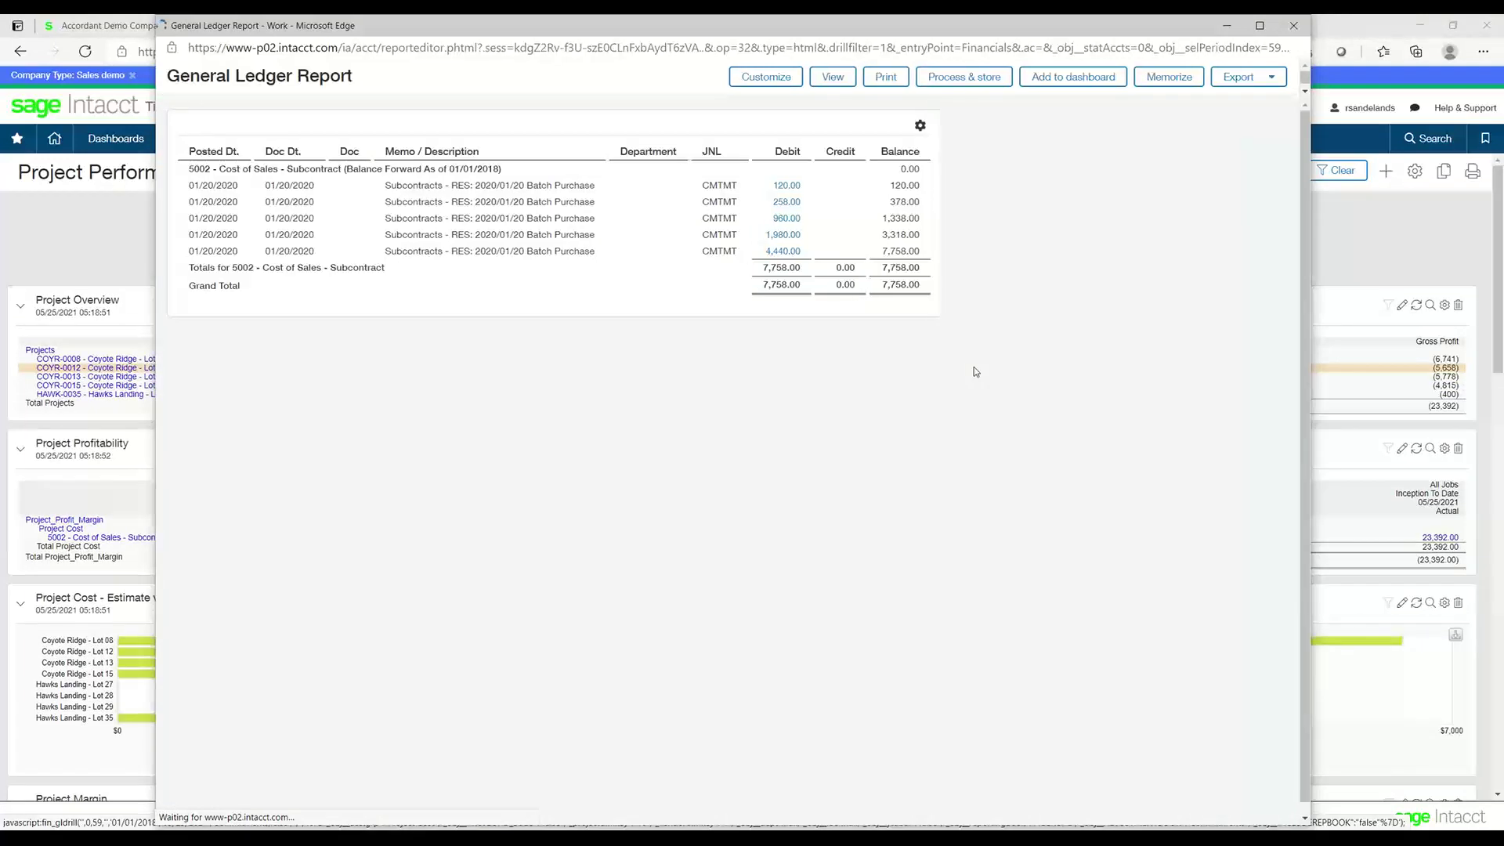
pyautogui.click(1296, 27)
# Step: Reset the dashboard's filters to all jobs and all vendors and apply them
pyautogui.click(1292, 180)
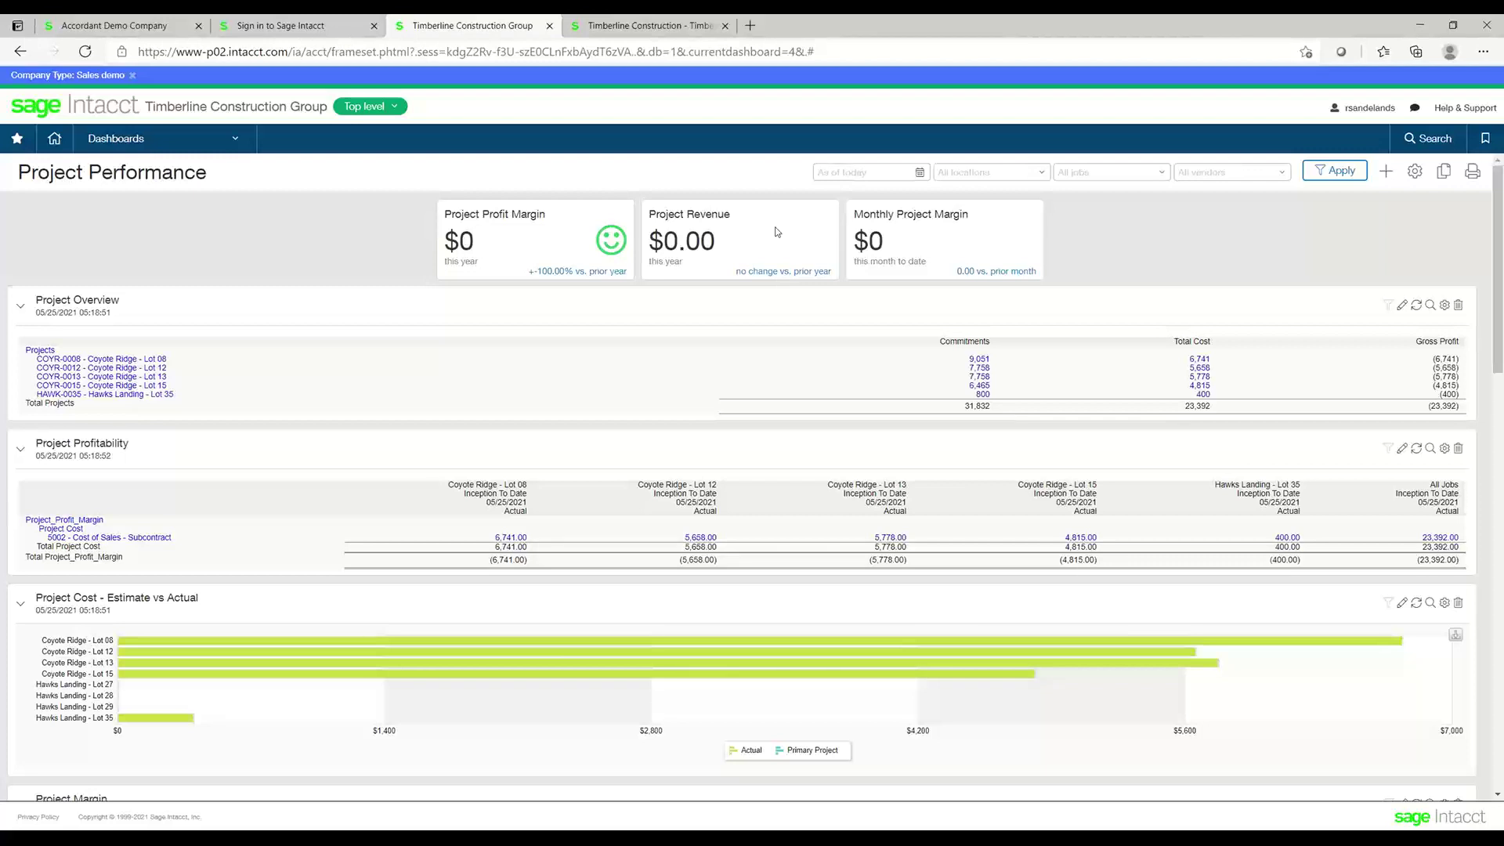
pyautogui.click(1336, 173)
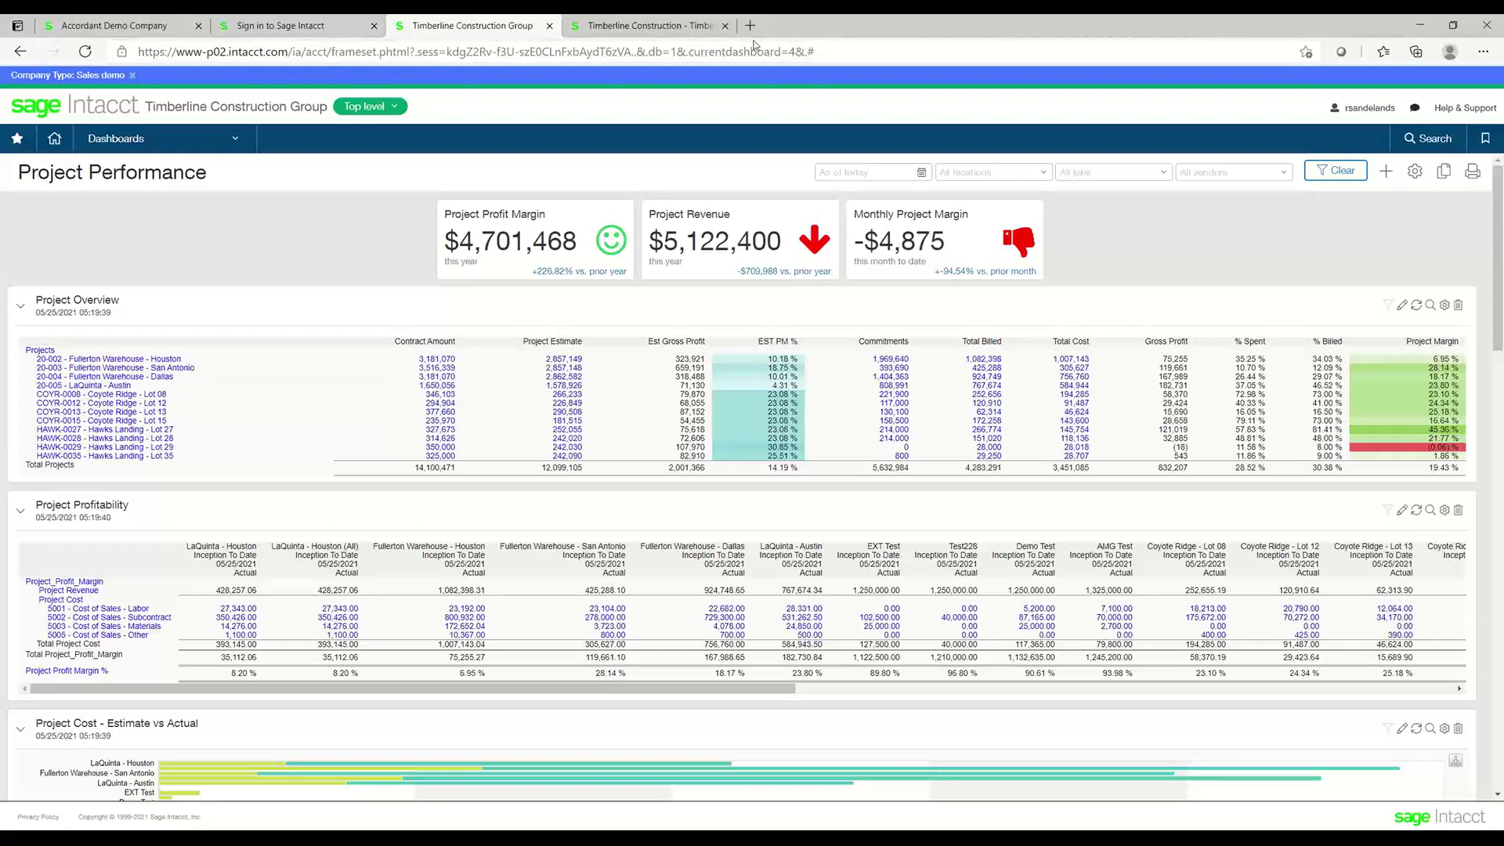
# Step: In the Timberline Construction entity session, open the signed-in user's preferences and examine the security, notification, entity color and menu personalization settings
pyautogui.click(633, 28)
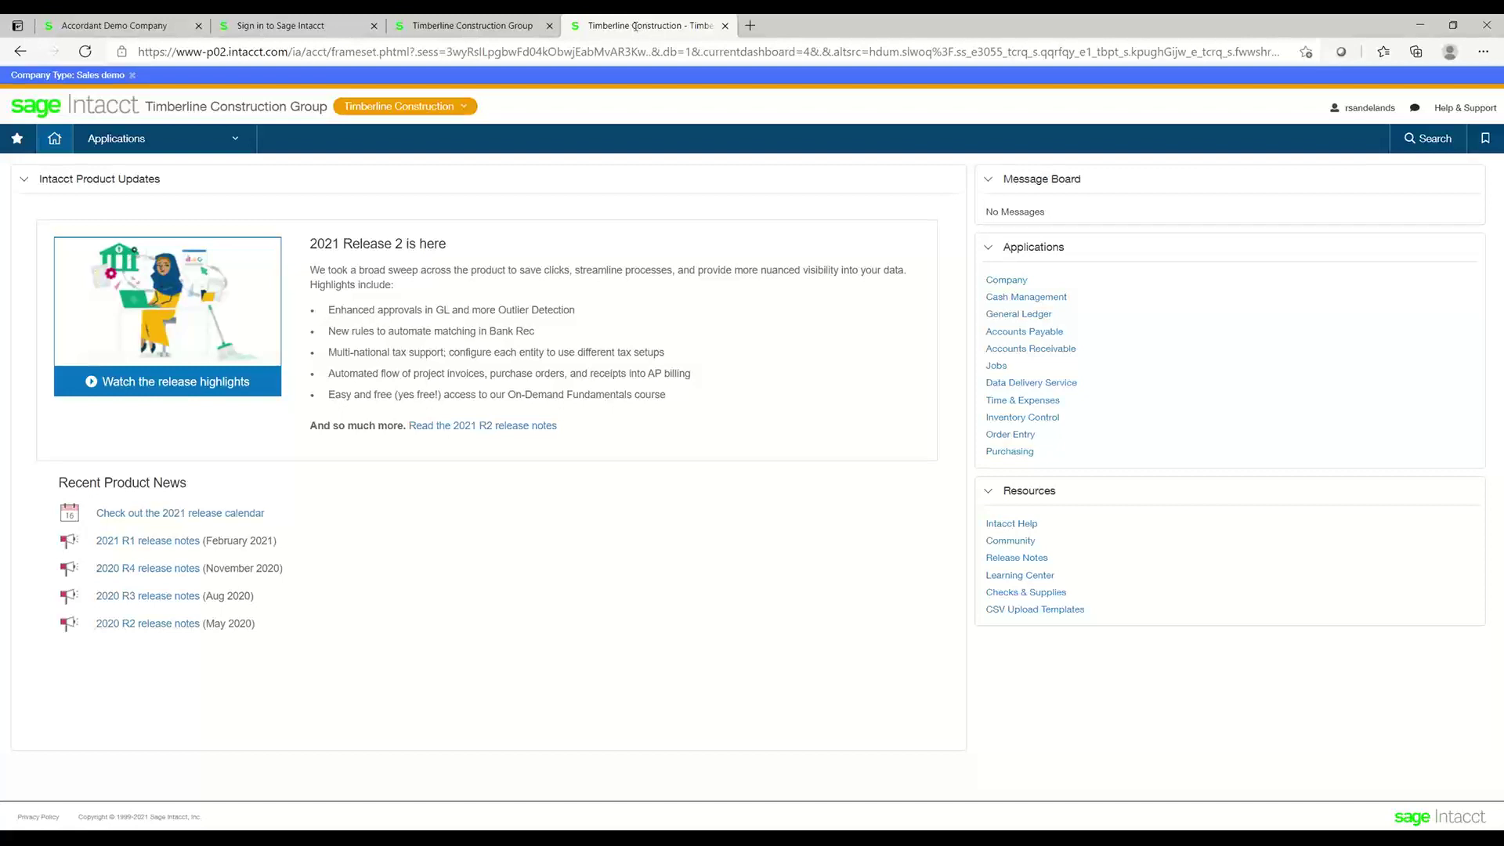
pyautogui.click(1369, 107)
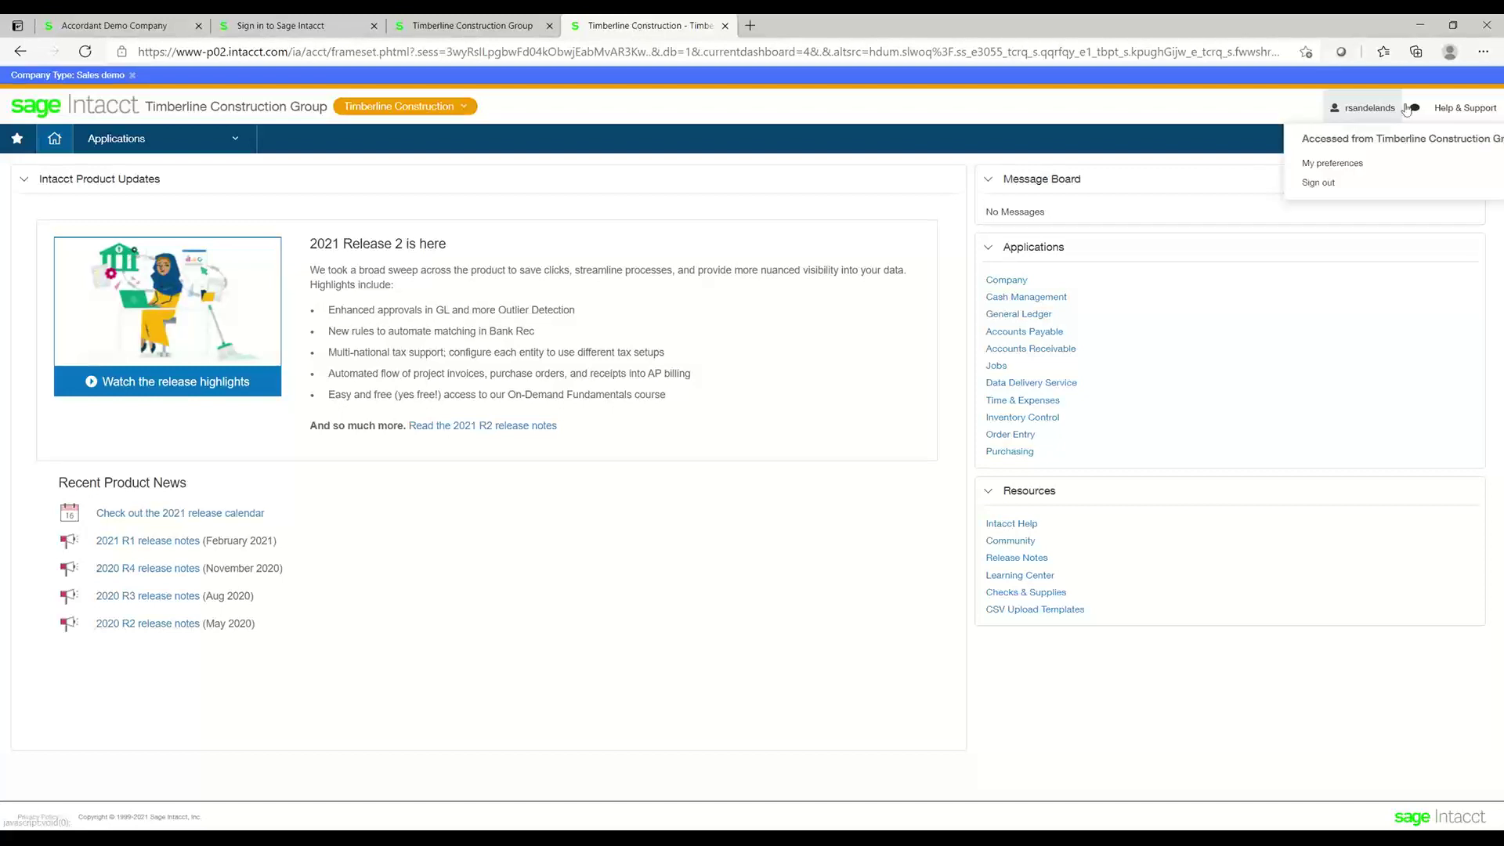
pyautogui.click(1340, 166)
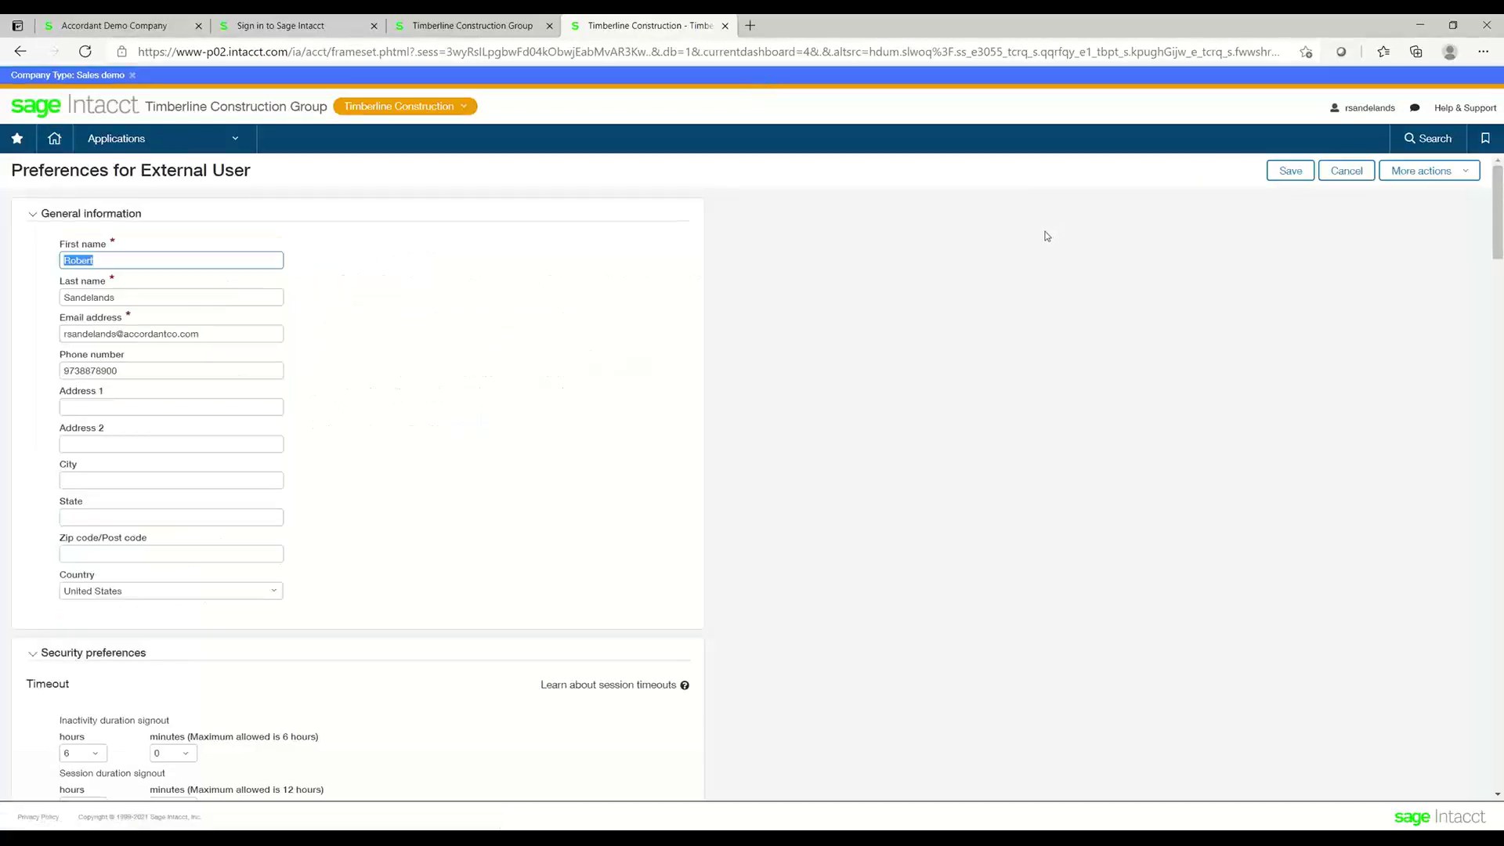
pyautogui.scroll(-5, 712, 406)
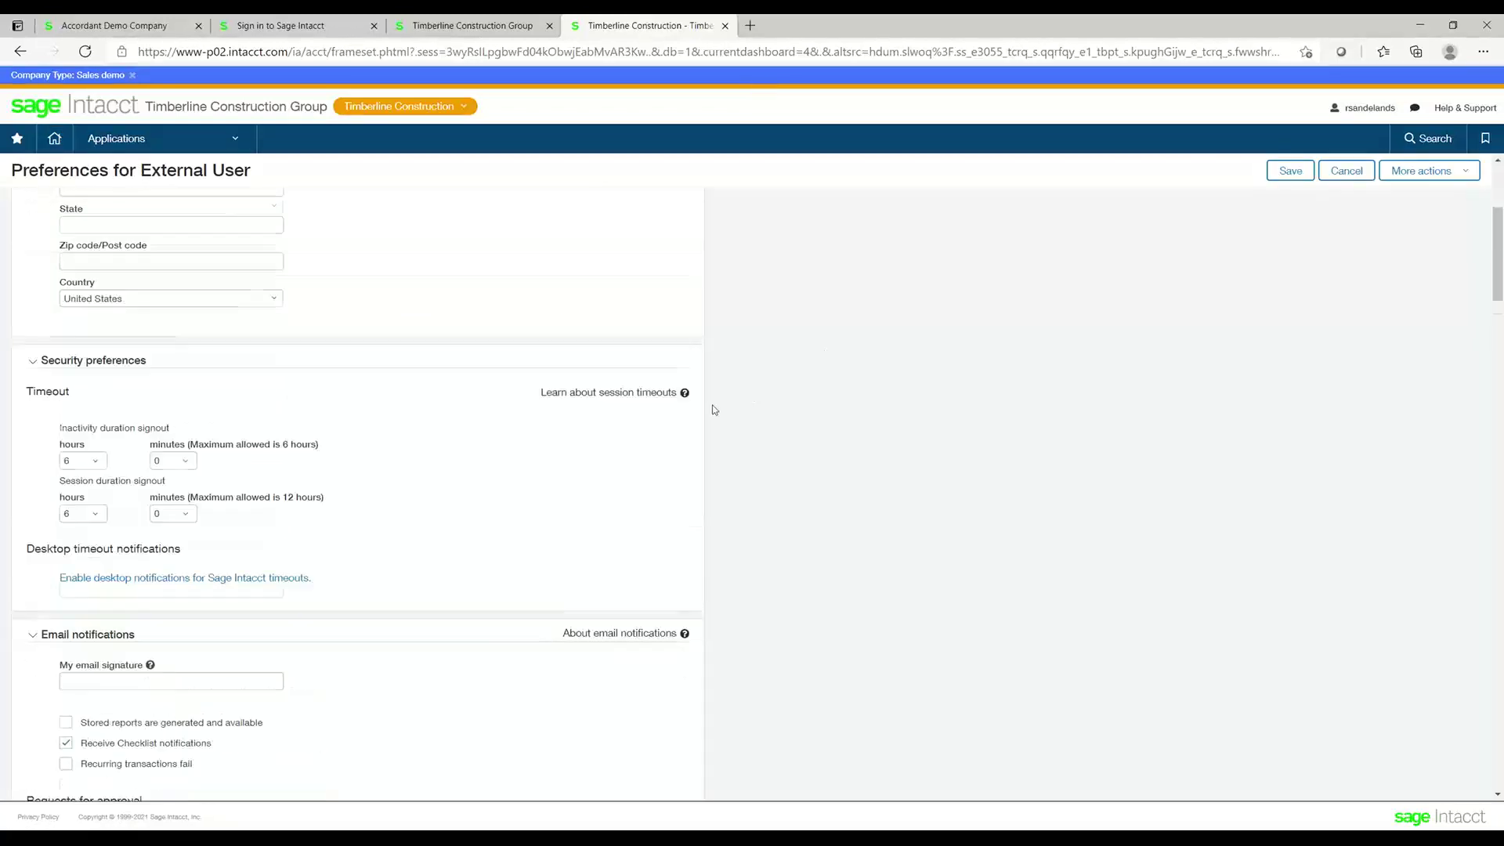
pyautogui.scroll(-9, 715, 409)
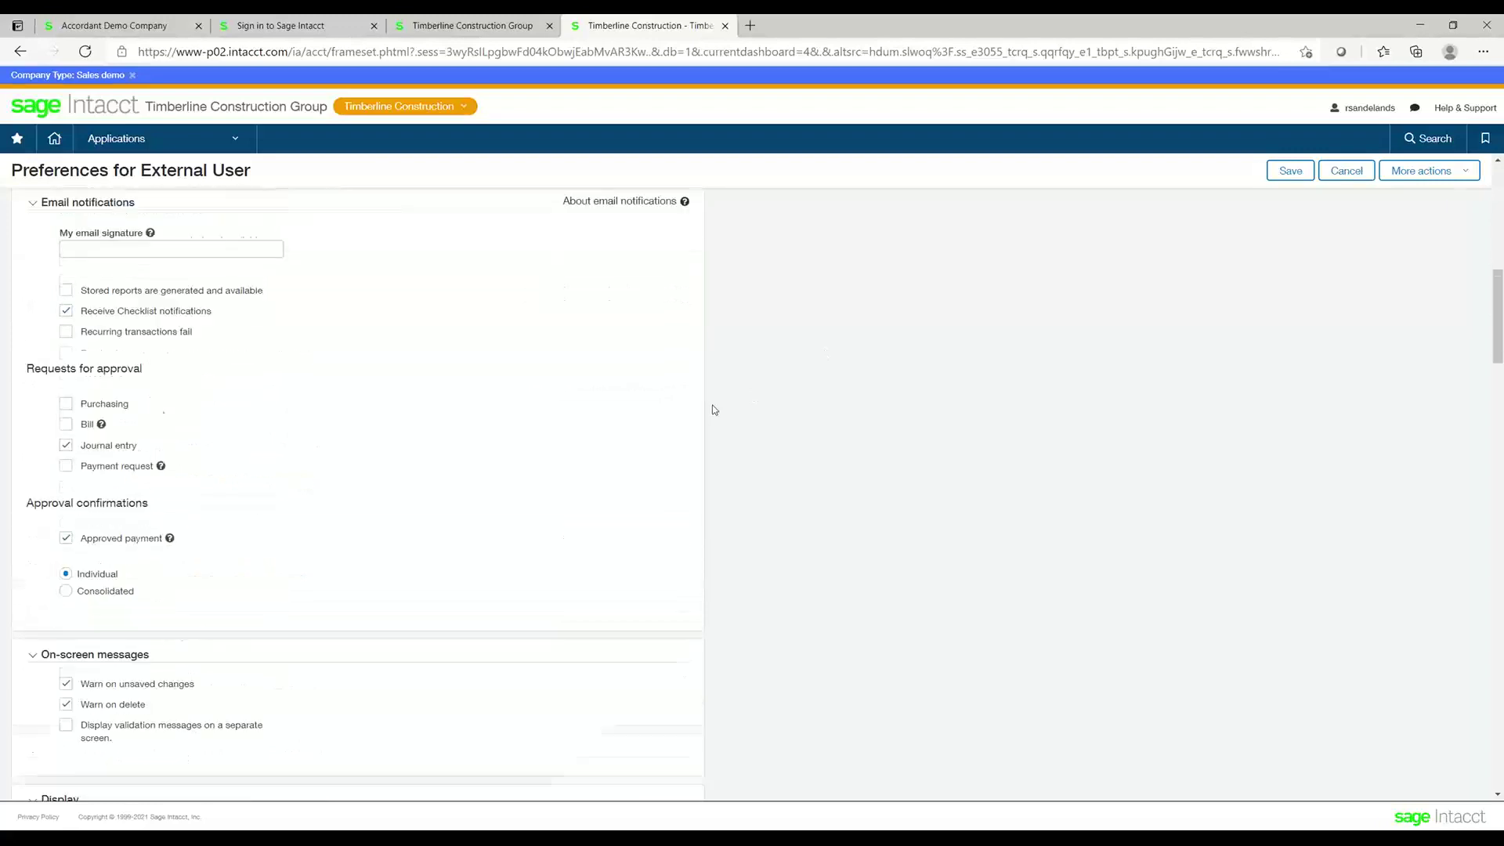
pyautogui.scroll(-5, 714, 409)
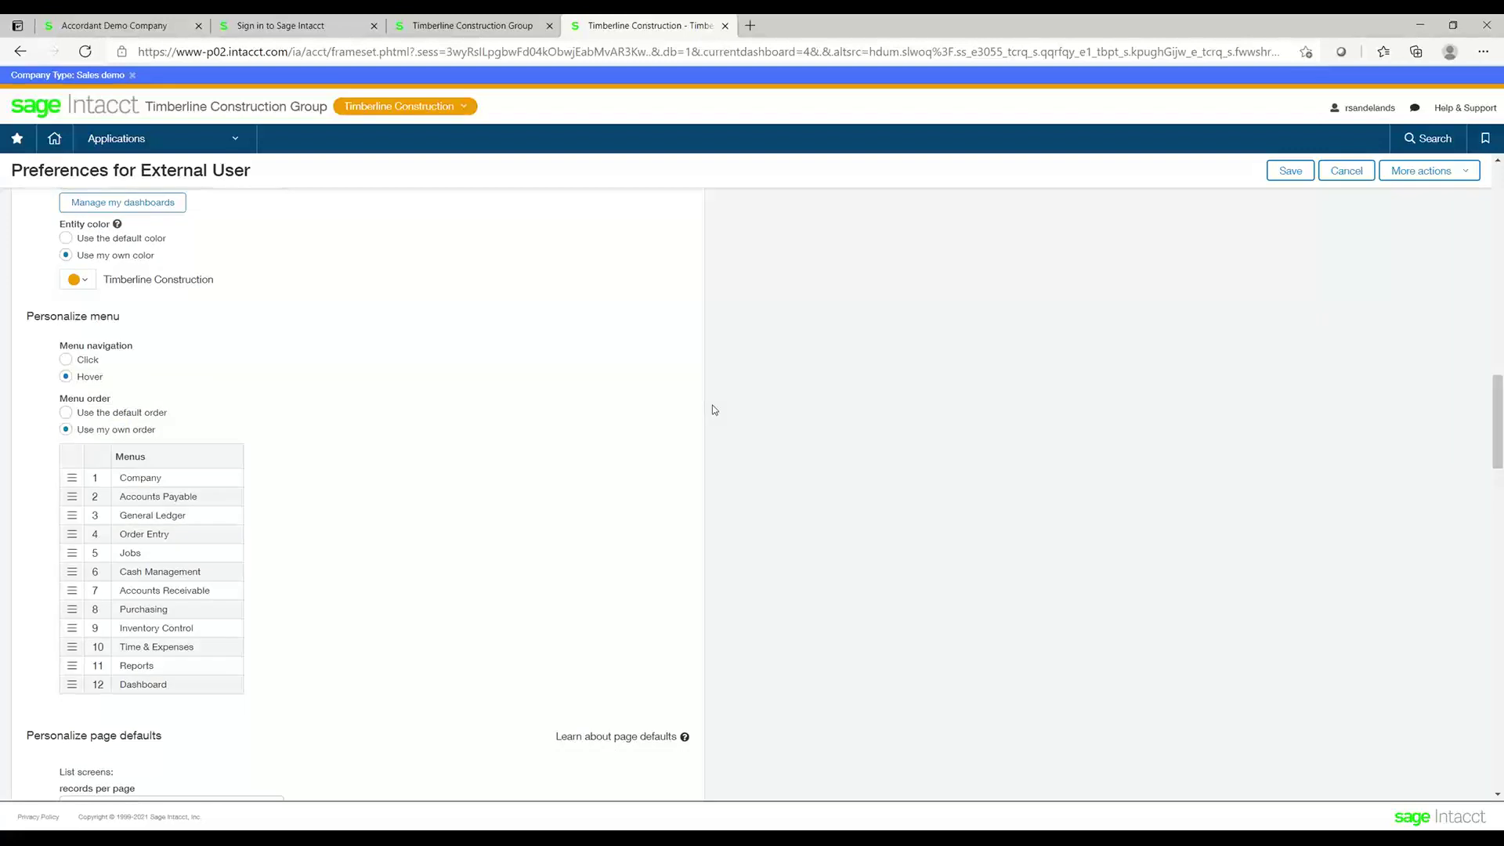
# Step: Examine the remaining user preferences, from page defaults and interactive behavior through check printing and general settings to the collaborate profile
pyautogui.scroll(-8, 712, 407)
pyautogui.scroll(-4, 712, 407)
pyautogui.scroll(5, 712, 407)
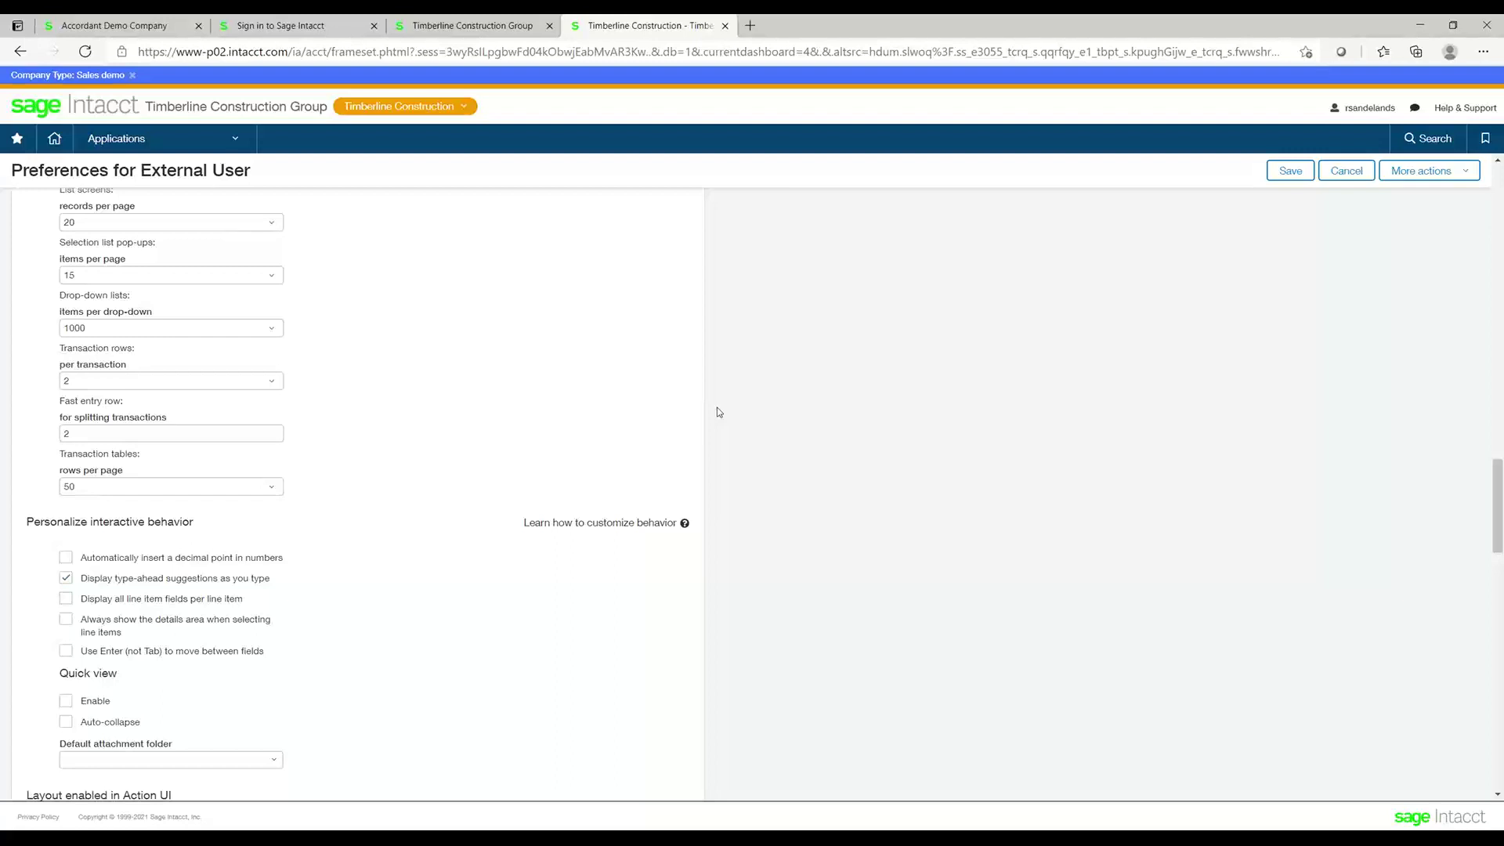
pyautogui.scroll(-5, 719, 413)
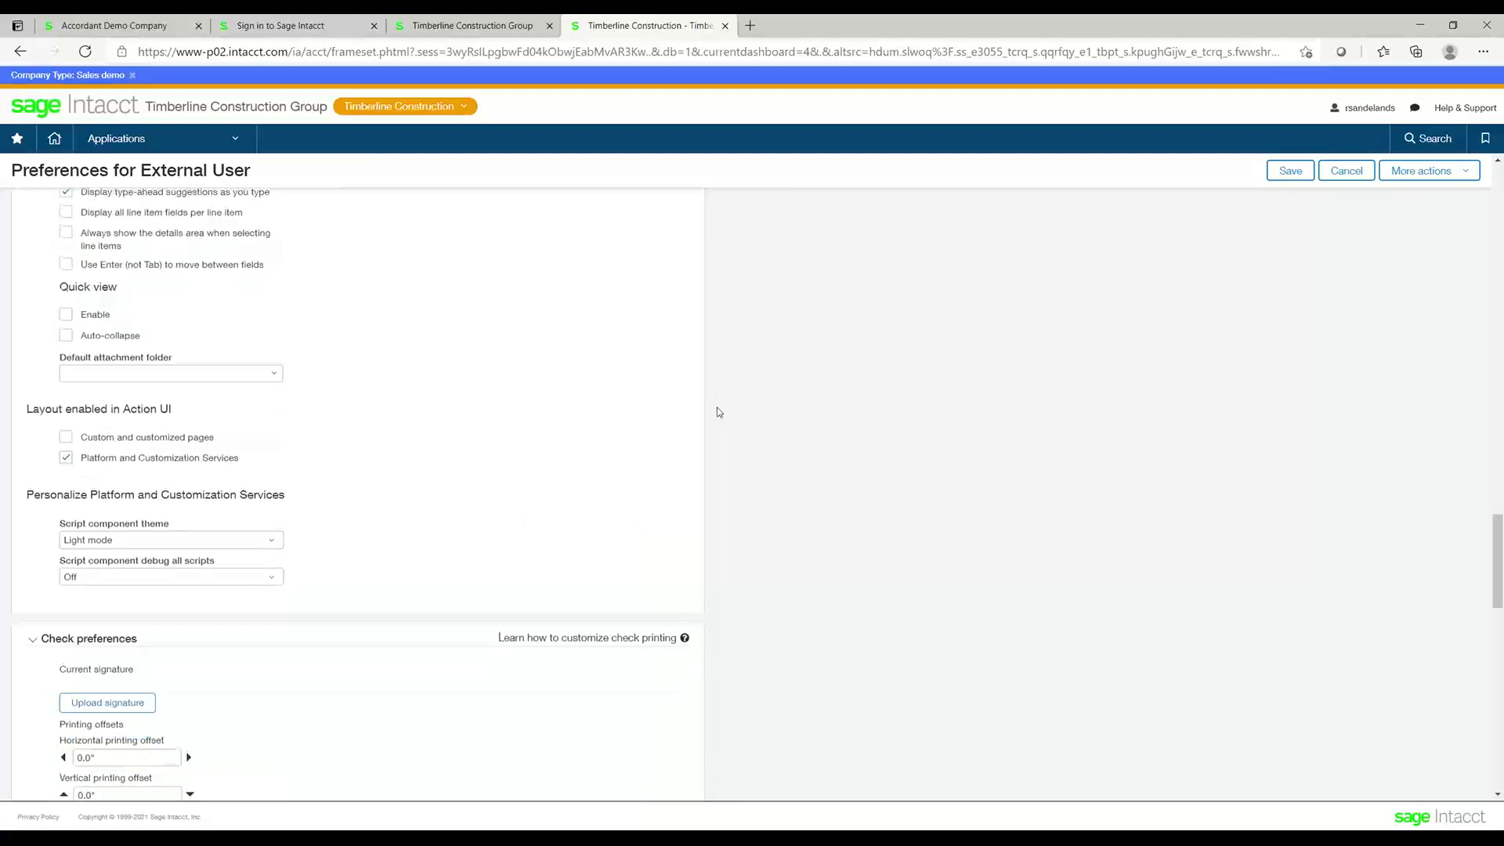
pyautogui.scroll(-6, 719, 412)
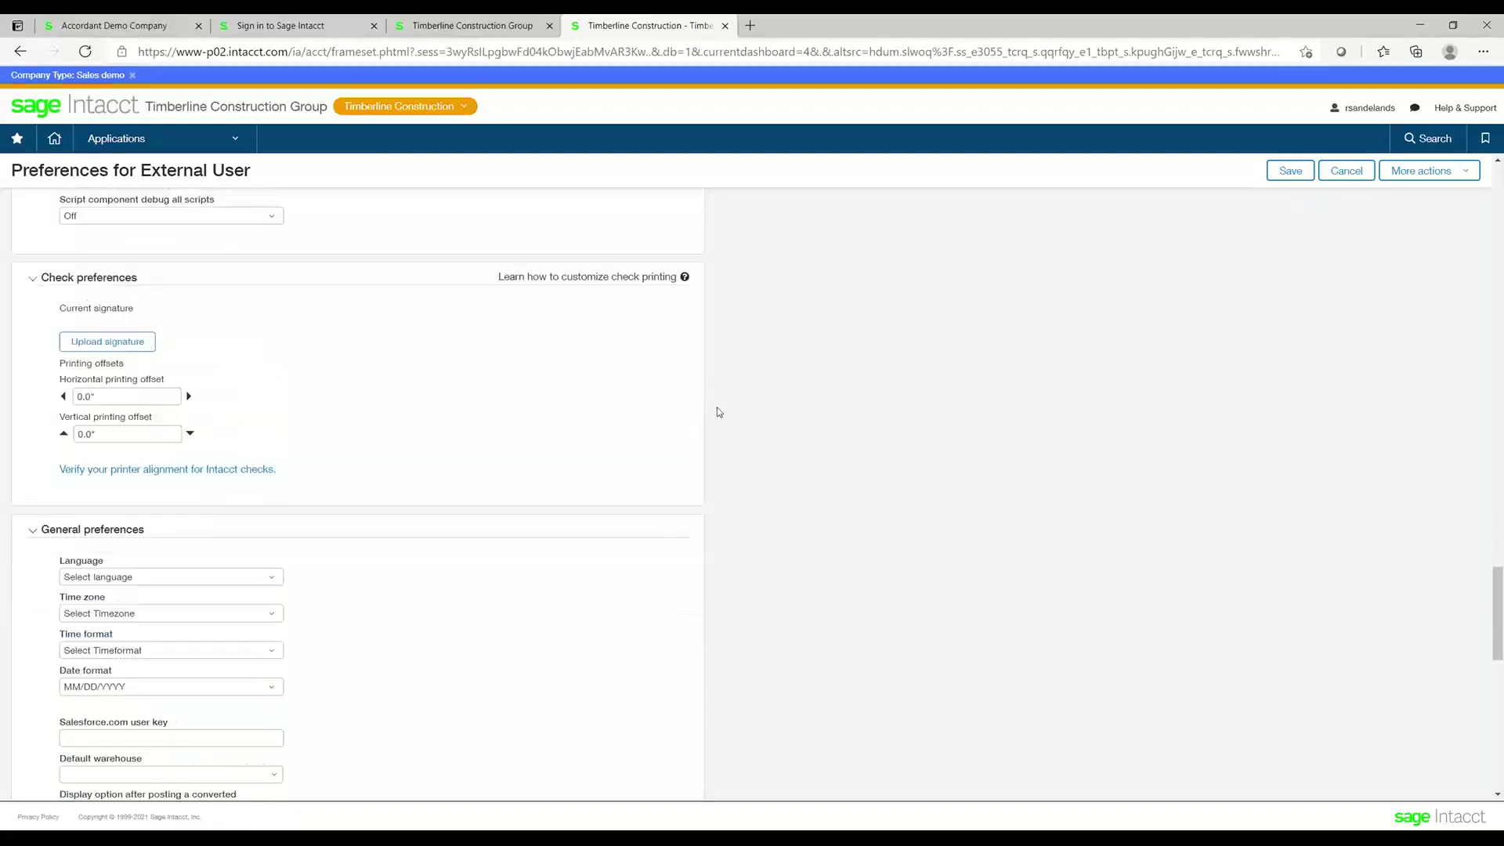
pyautogui.scroll(-7, 719, 412)
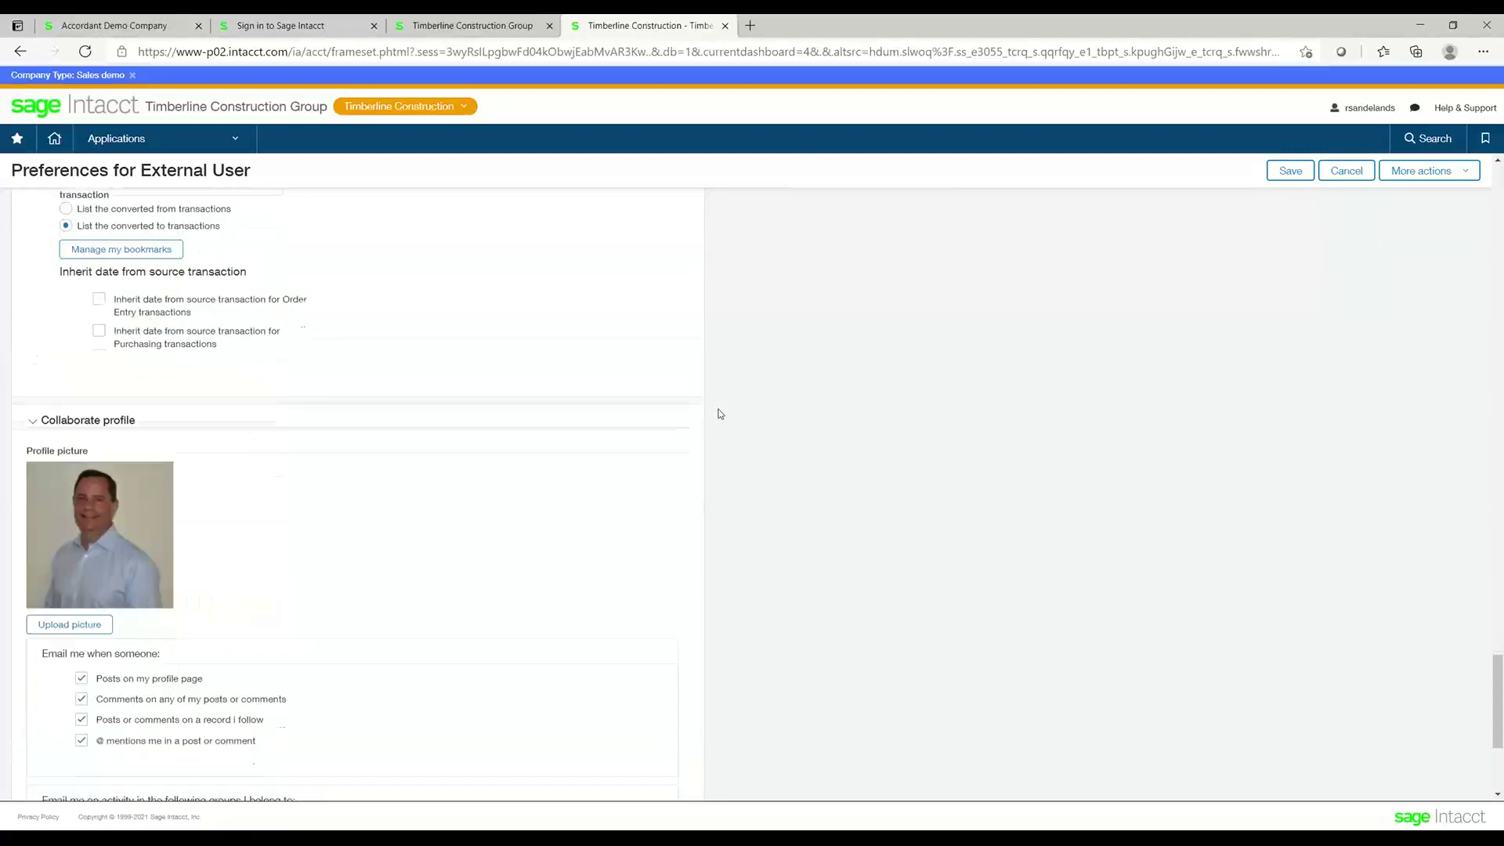
pyautogui.scroll(-2, 720, 414)
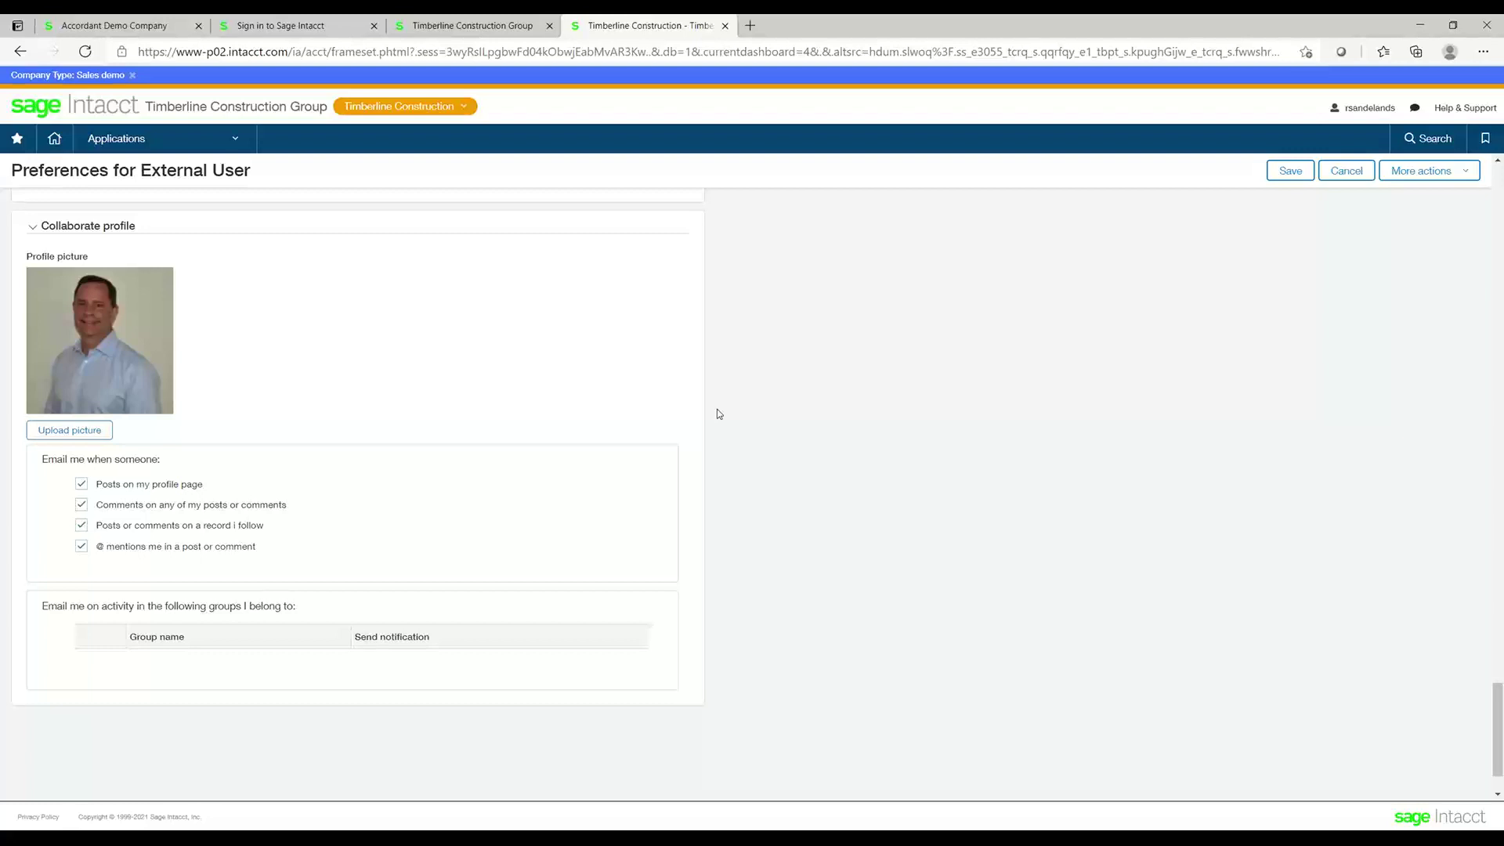
# Step: Open the purchase order mentioned in the Intacct collaborate feed and examine its details, entries and comment thread
pyautogui.click(1349, 109)
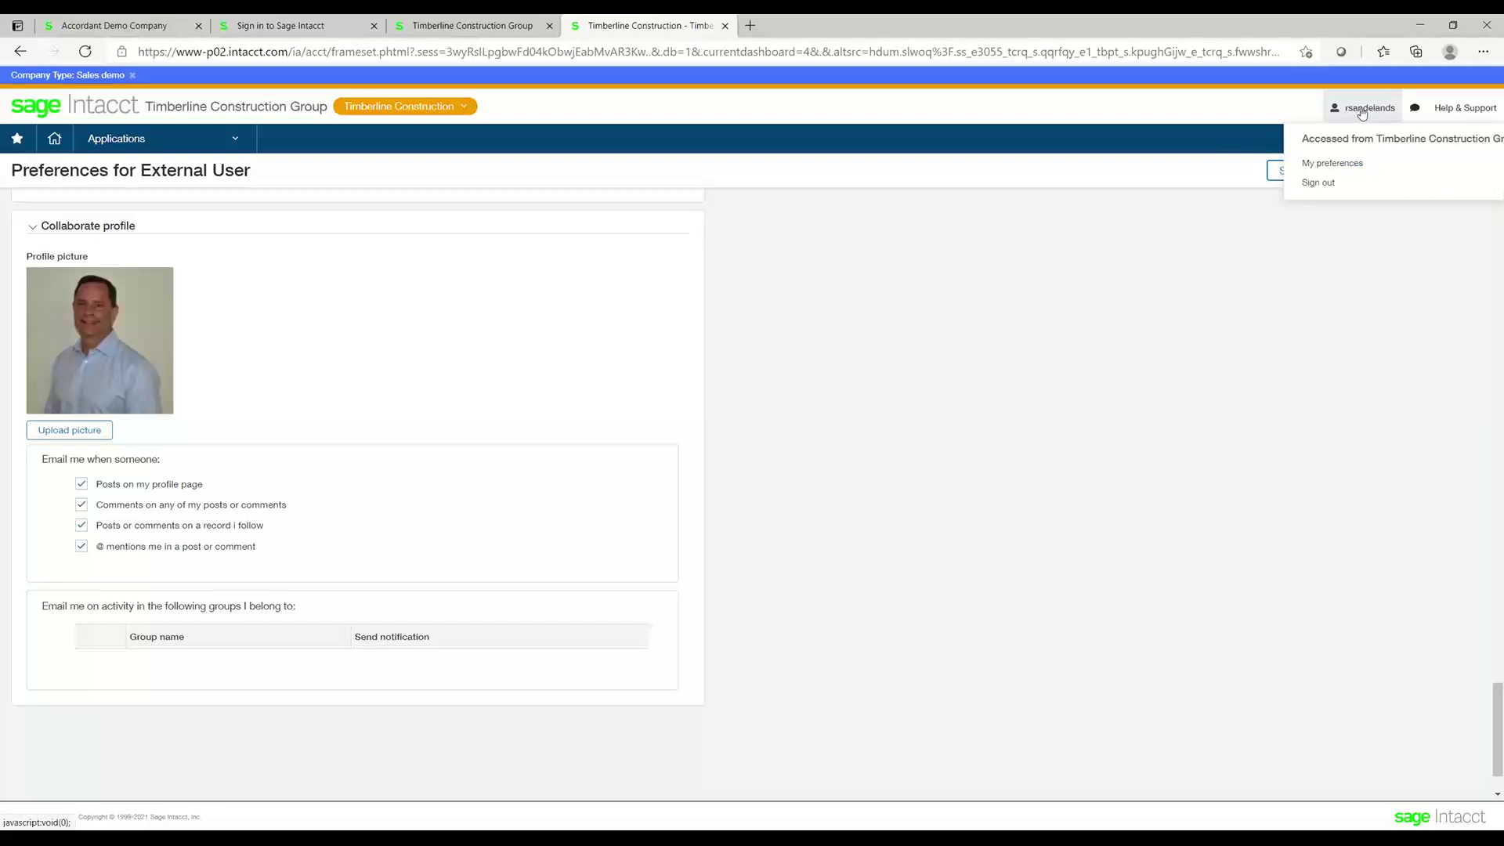
pyautogui.click(1416, 110)
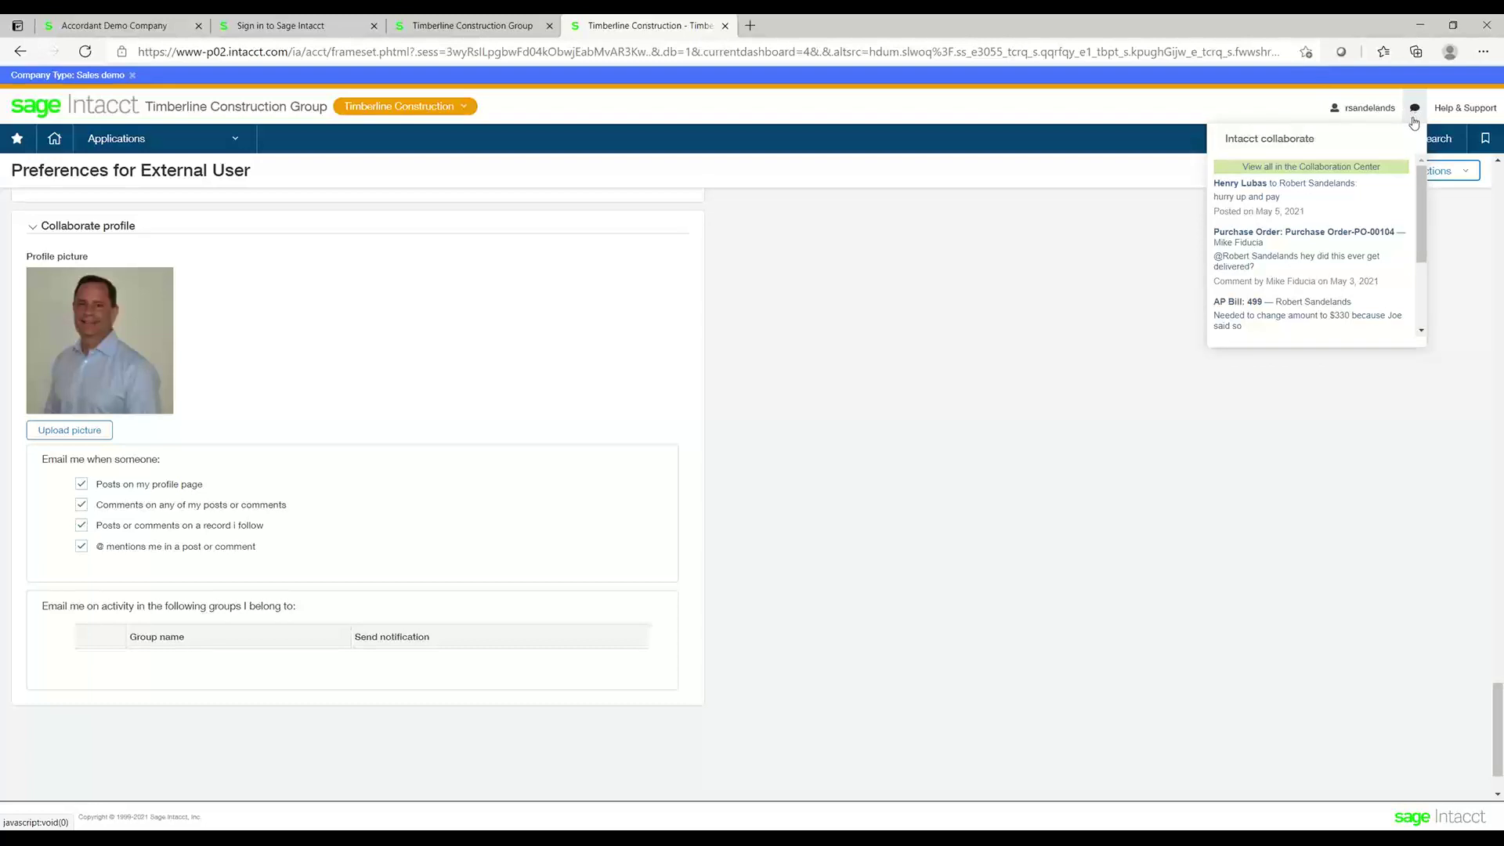
pyautogui.click(1324, 251)
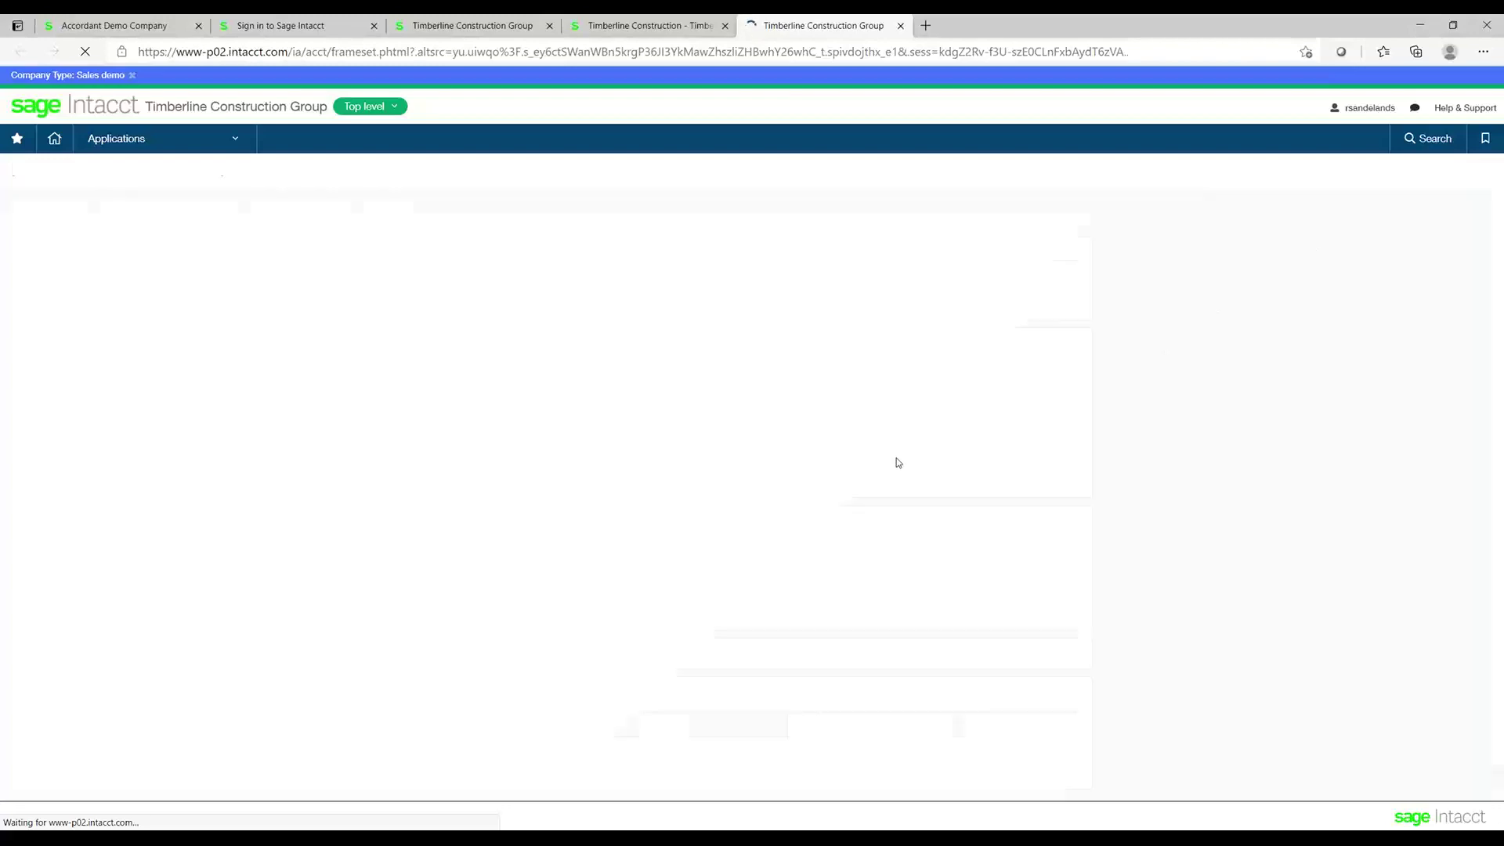
pyautogui.scroll(-3, 896, 462)
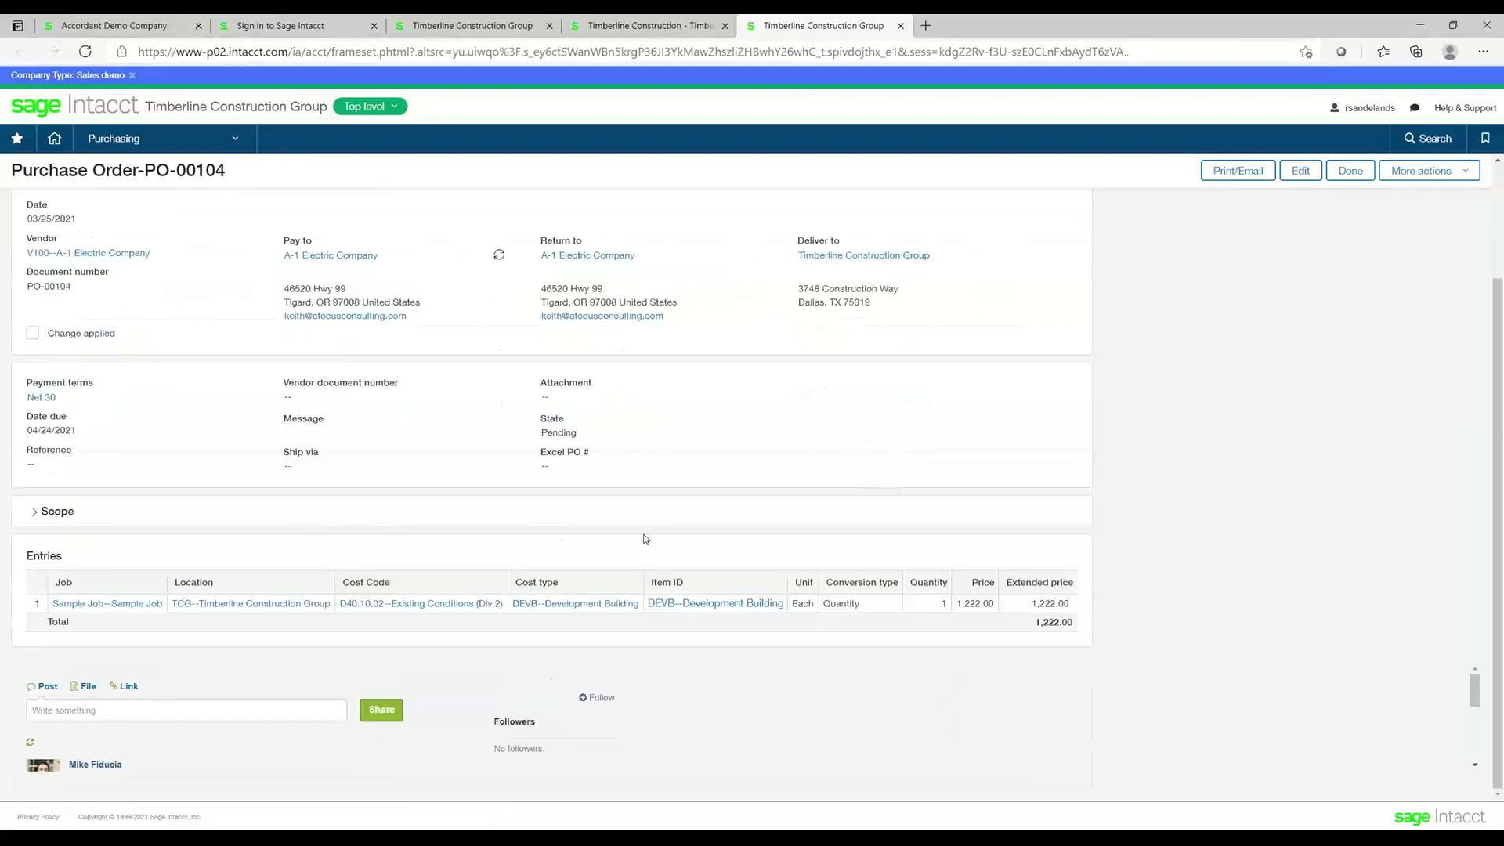
pyautogui.scroll(-2, 570, 614)
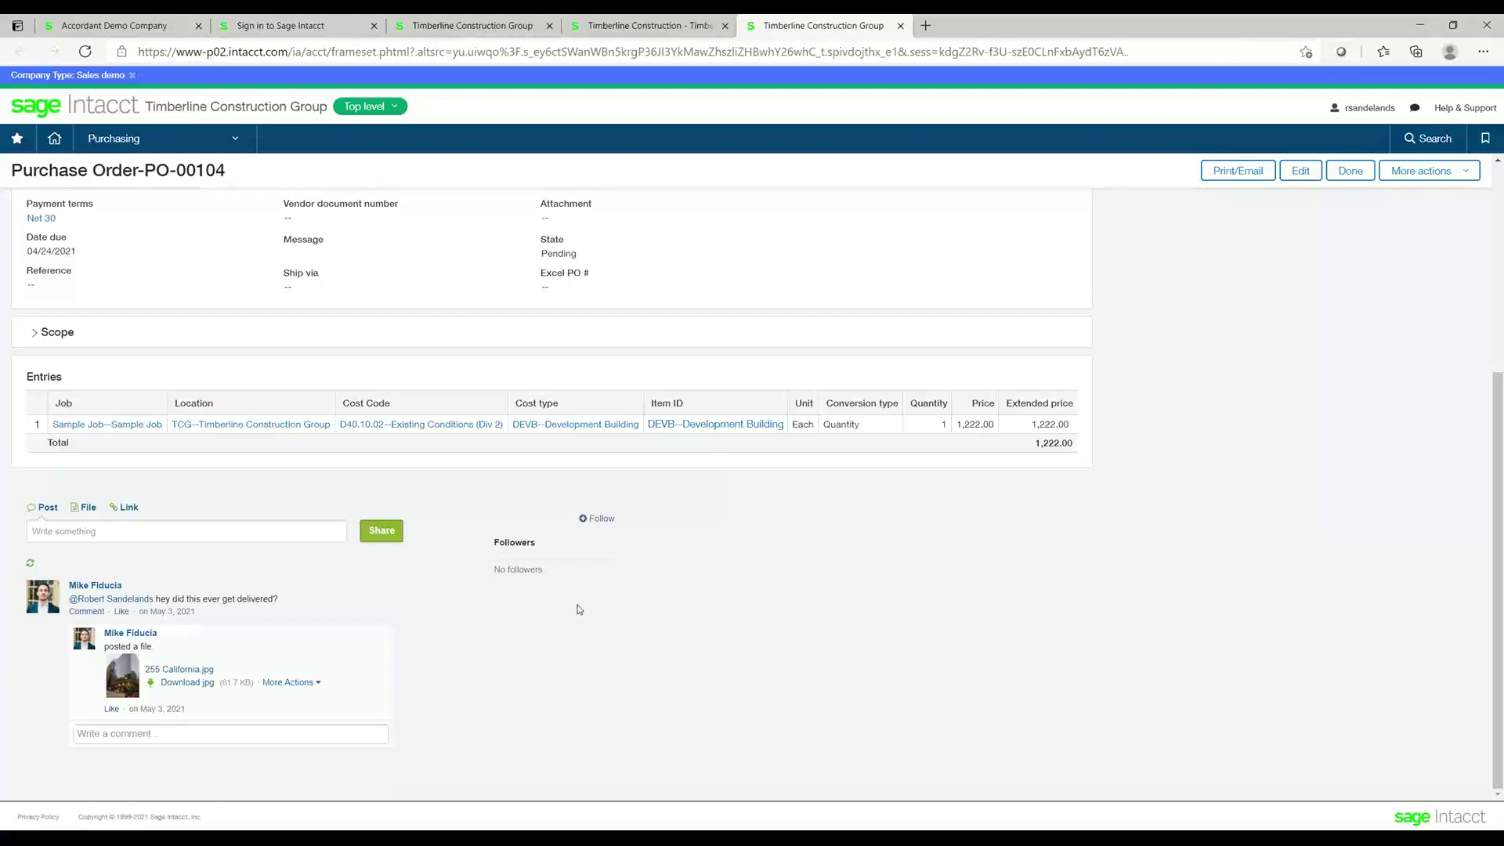
pyautogui.scroll(5, 578, 610)
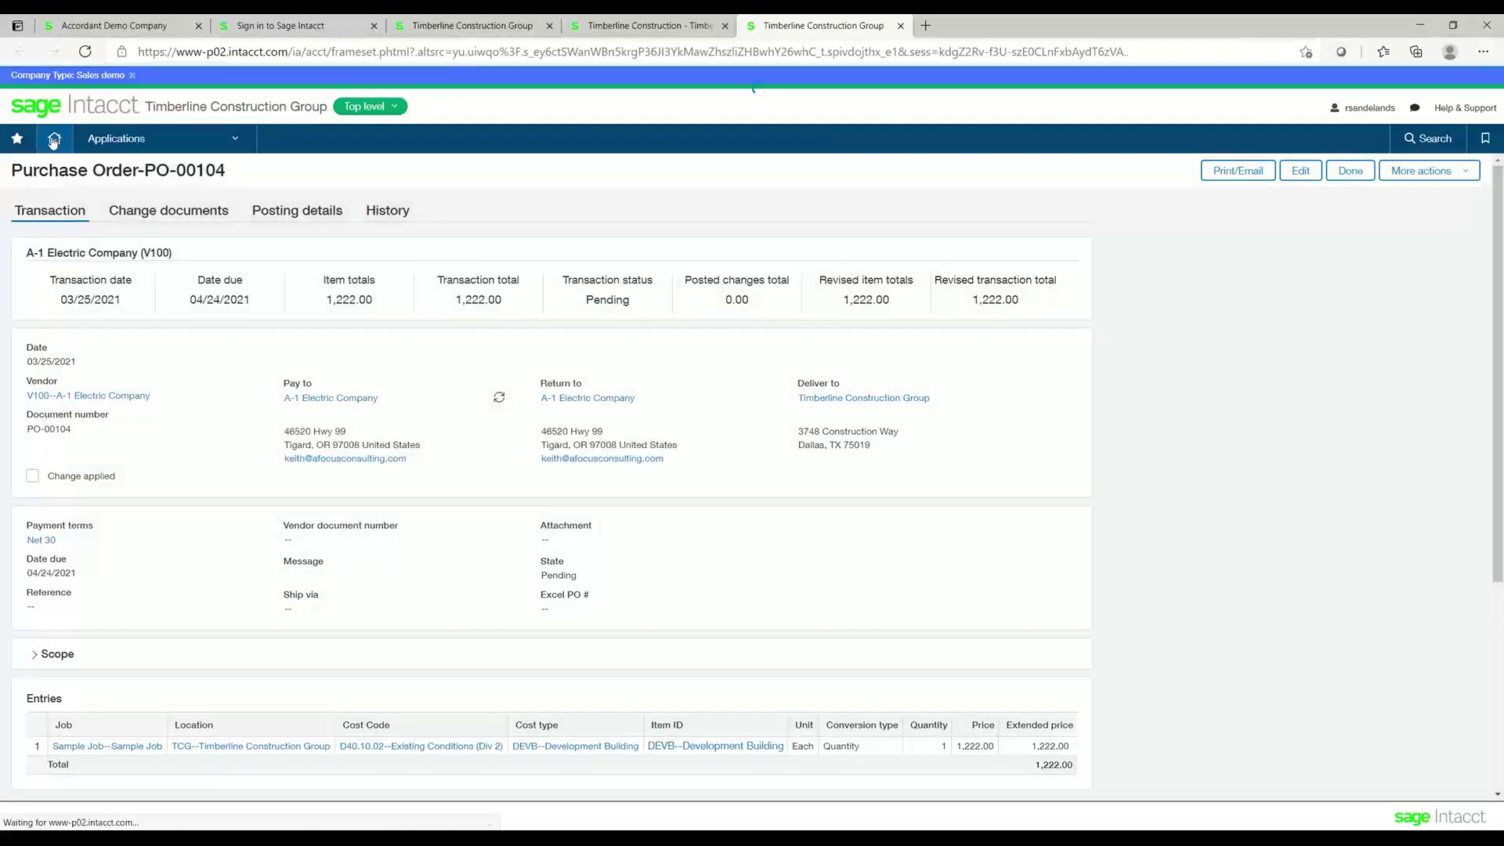
# Step: Return to the home page, review the Accounts Receivable functions and setup options, and open that application's overview
pyautogui.click(54, 141)
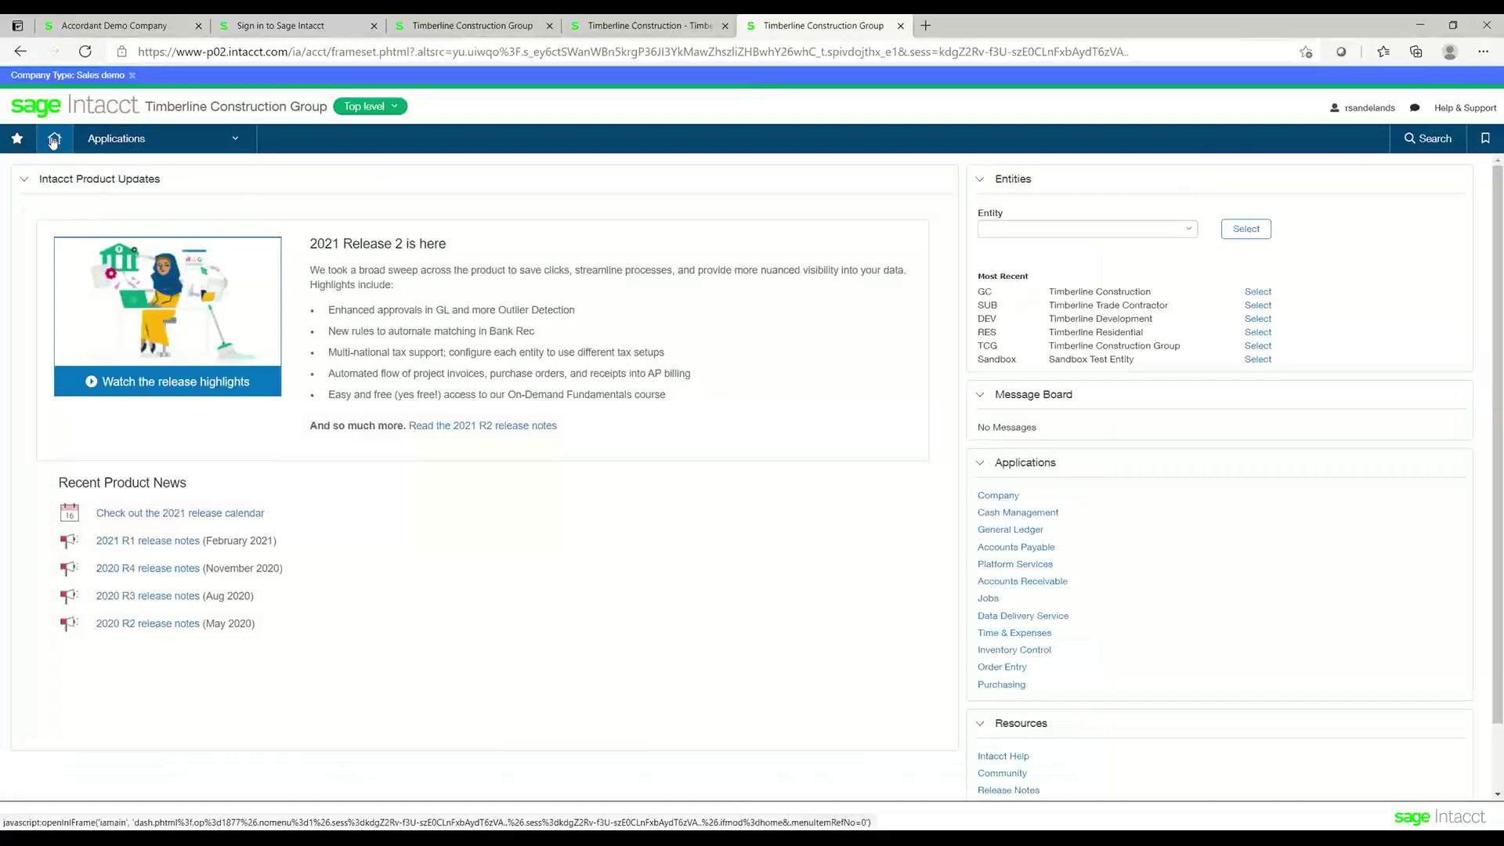
pyautogui.click(118, 139)
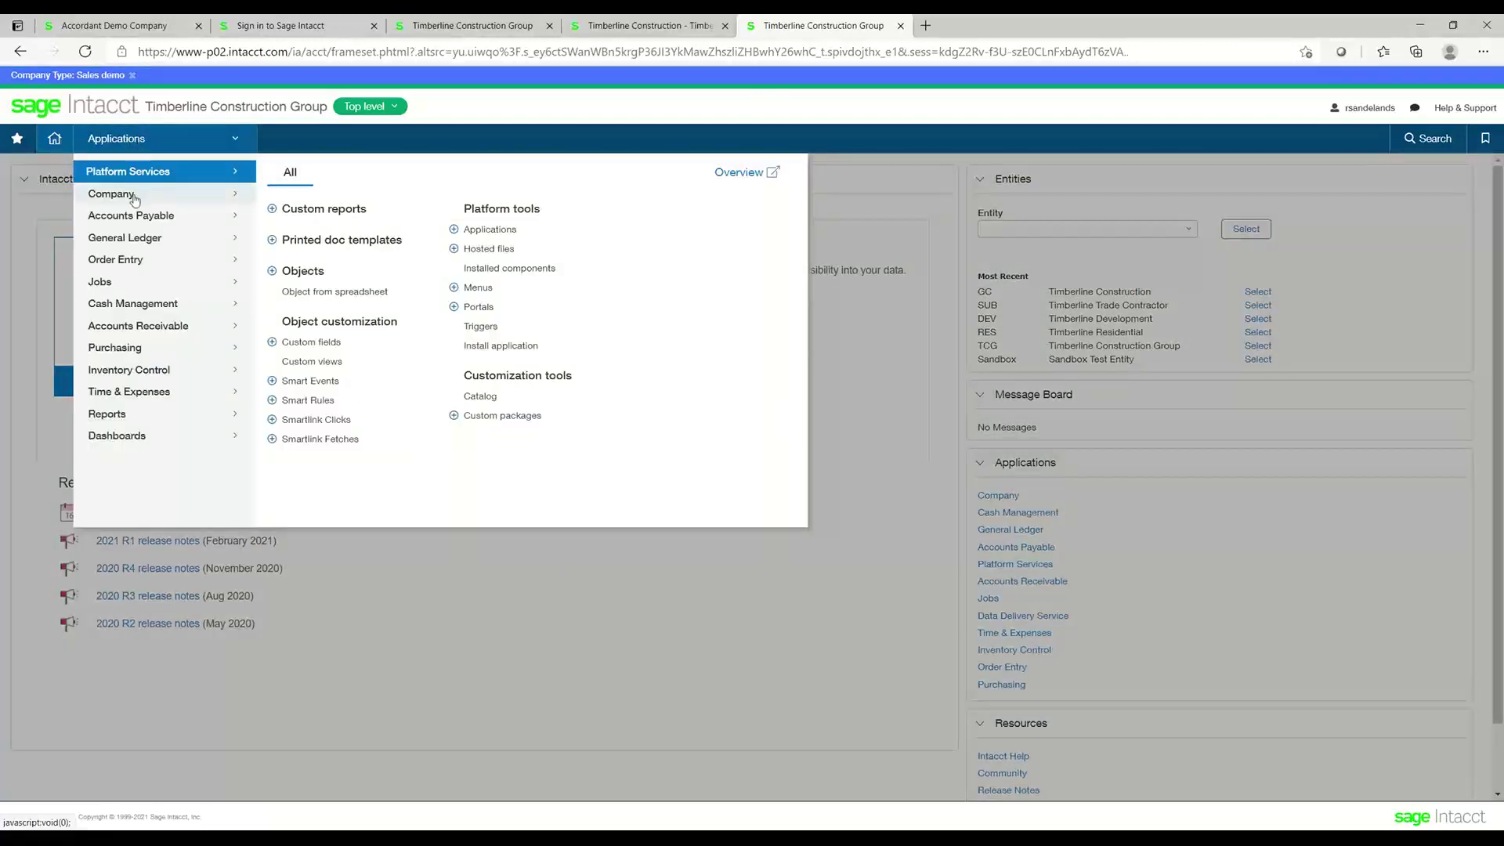
pyautogui.moveTo(140, 329)
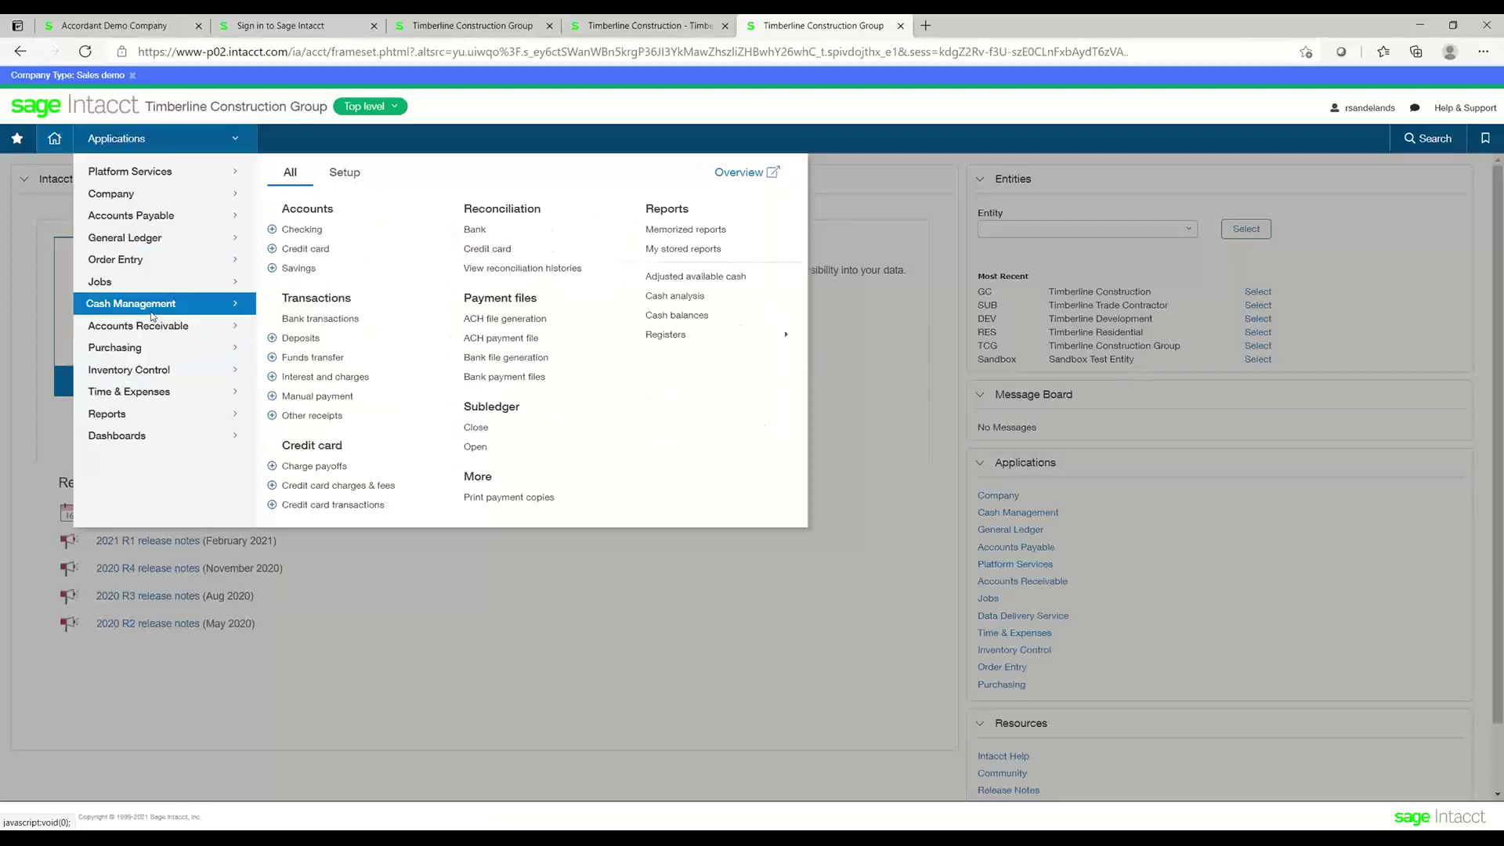
pyautogui.moveTo(150, 288)
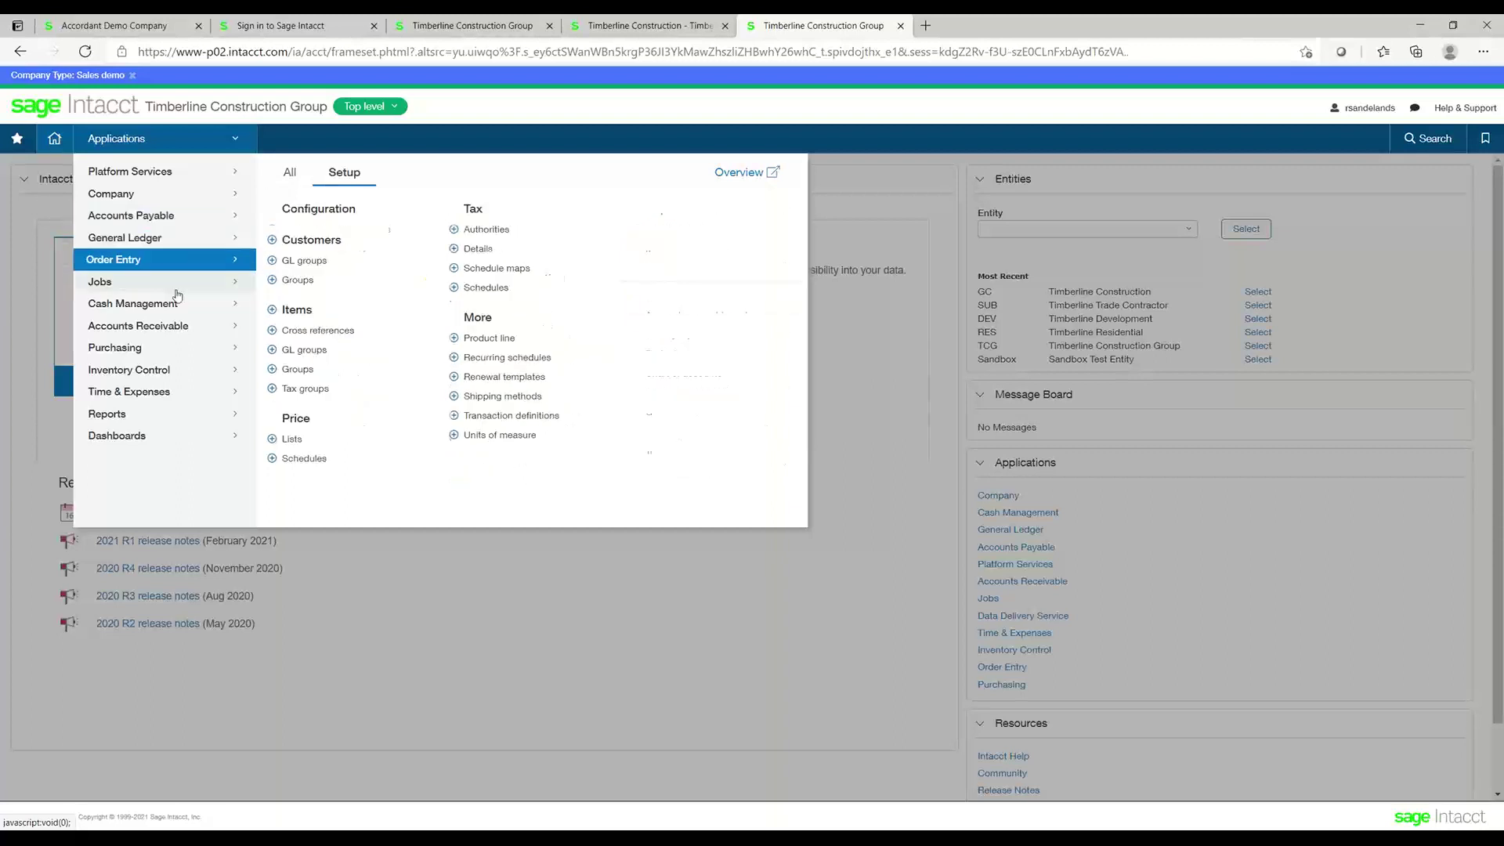
pyautogui.moveTo(227, 171)
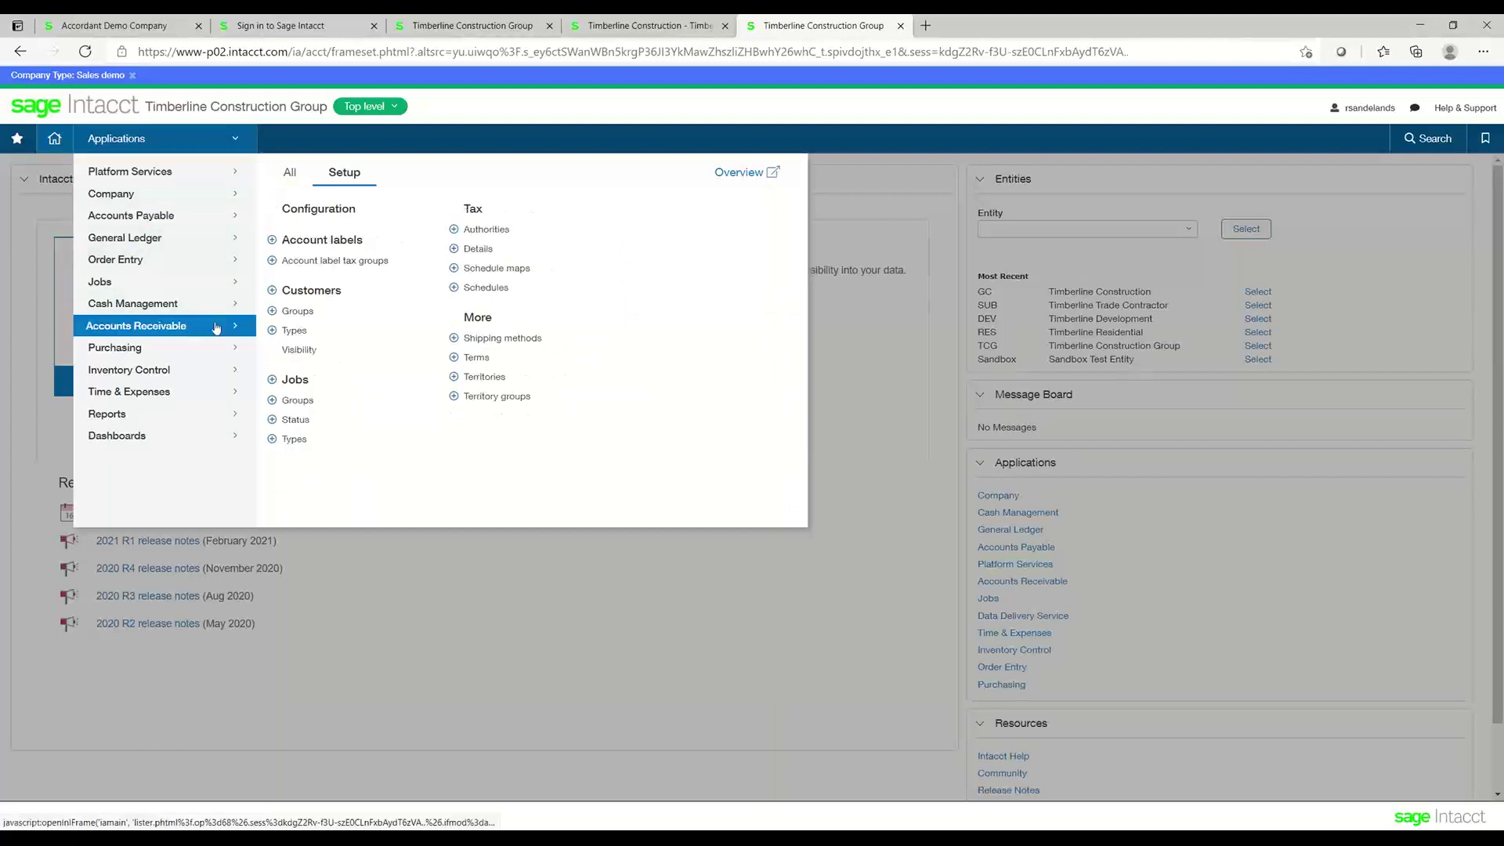
pyautogui.click(291, 174)
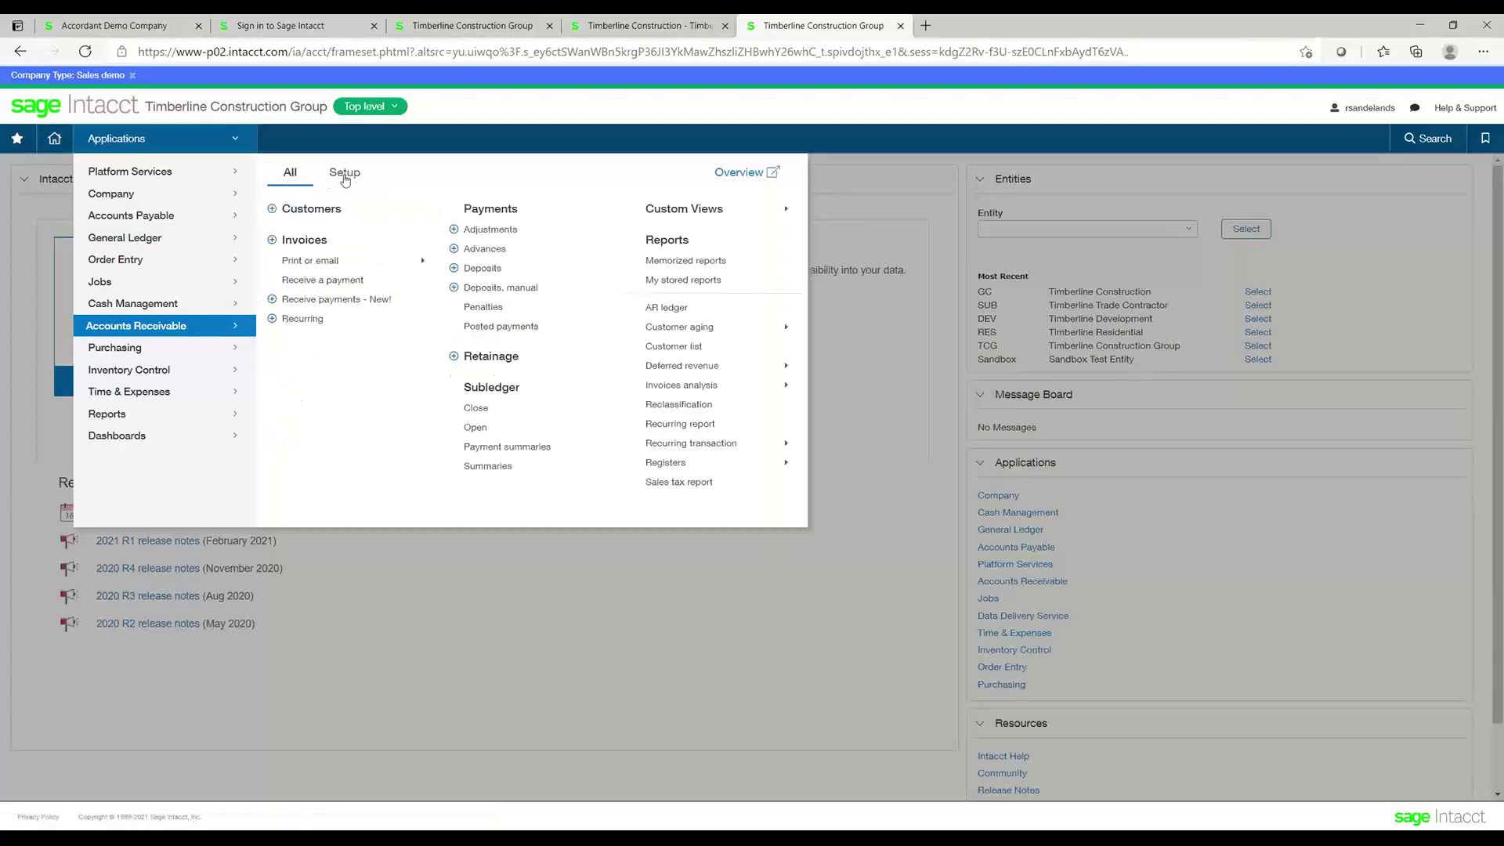
pyautogui.click(345, 177)
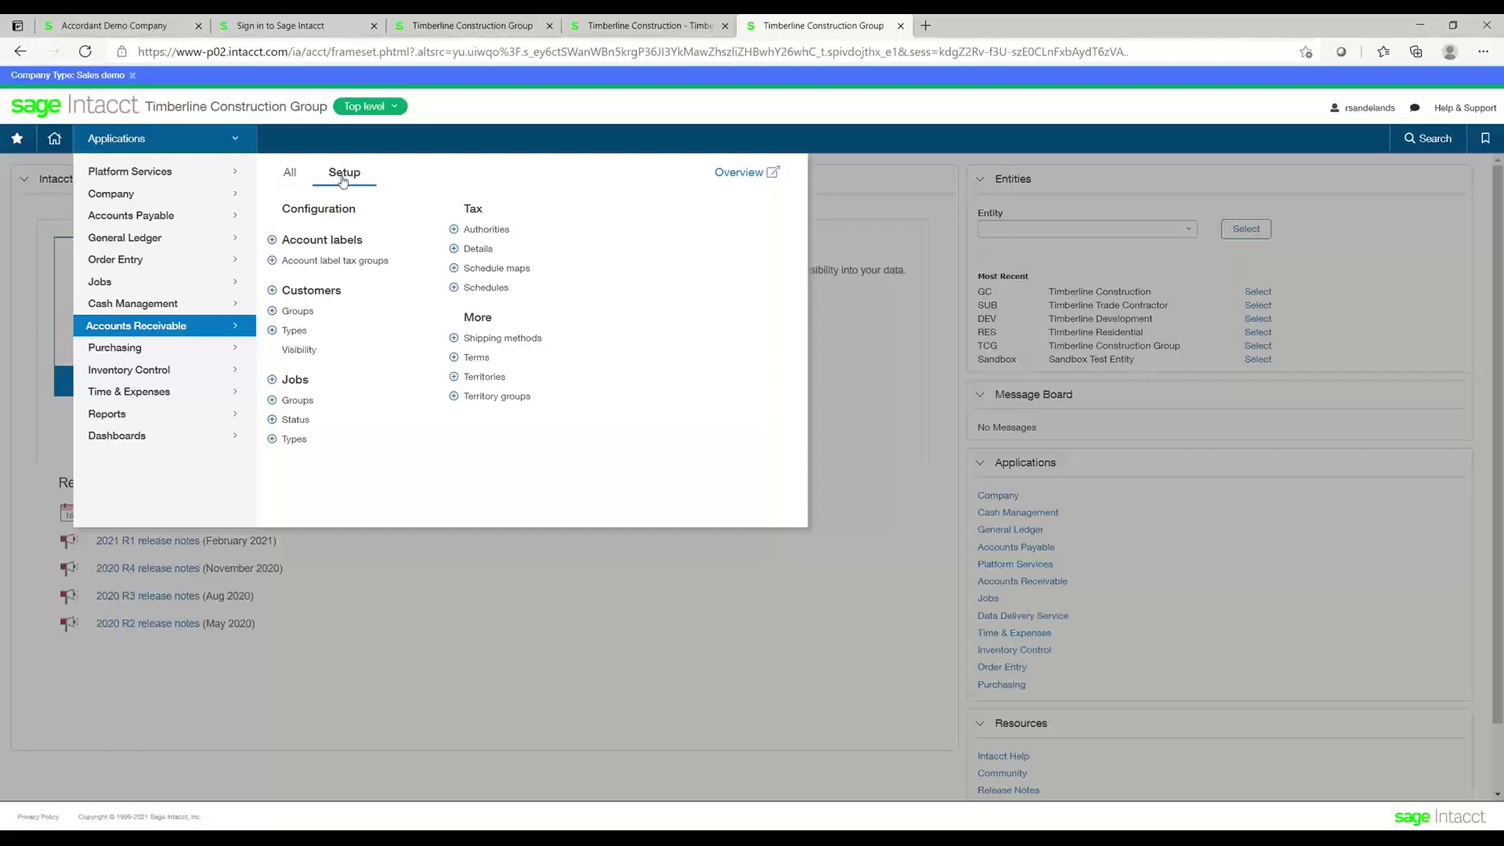
pyautogui.click(732, 174)
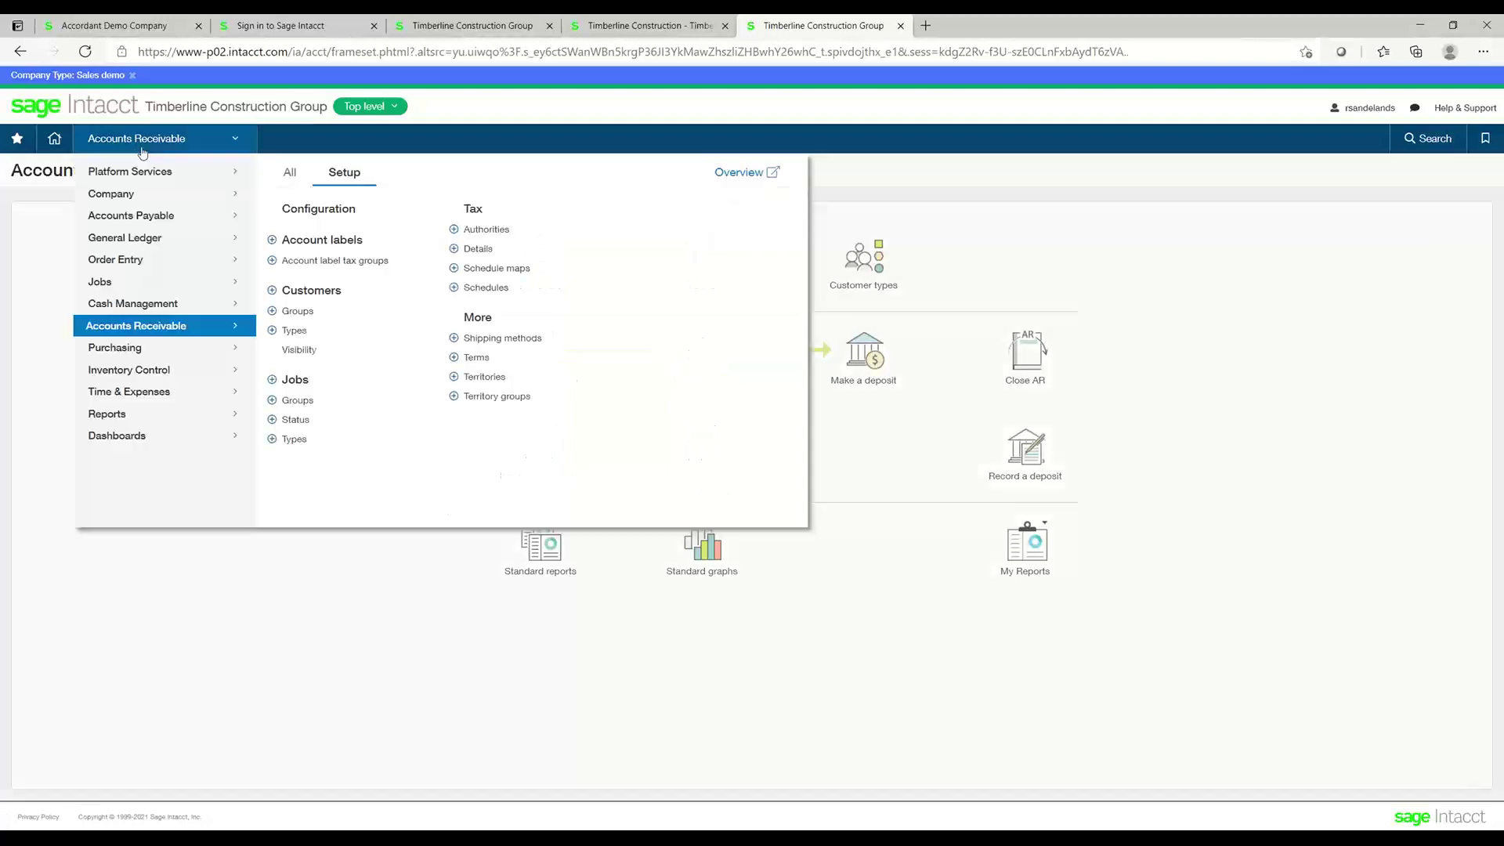
# Step: Open the Purchasing overview and show the transaction types available for creating a purchase order
pyautogui.click(178, 141)
pyautogui.moveTo(183, 355)
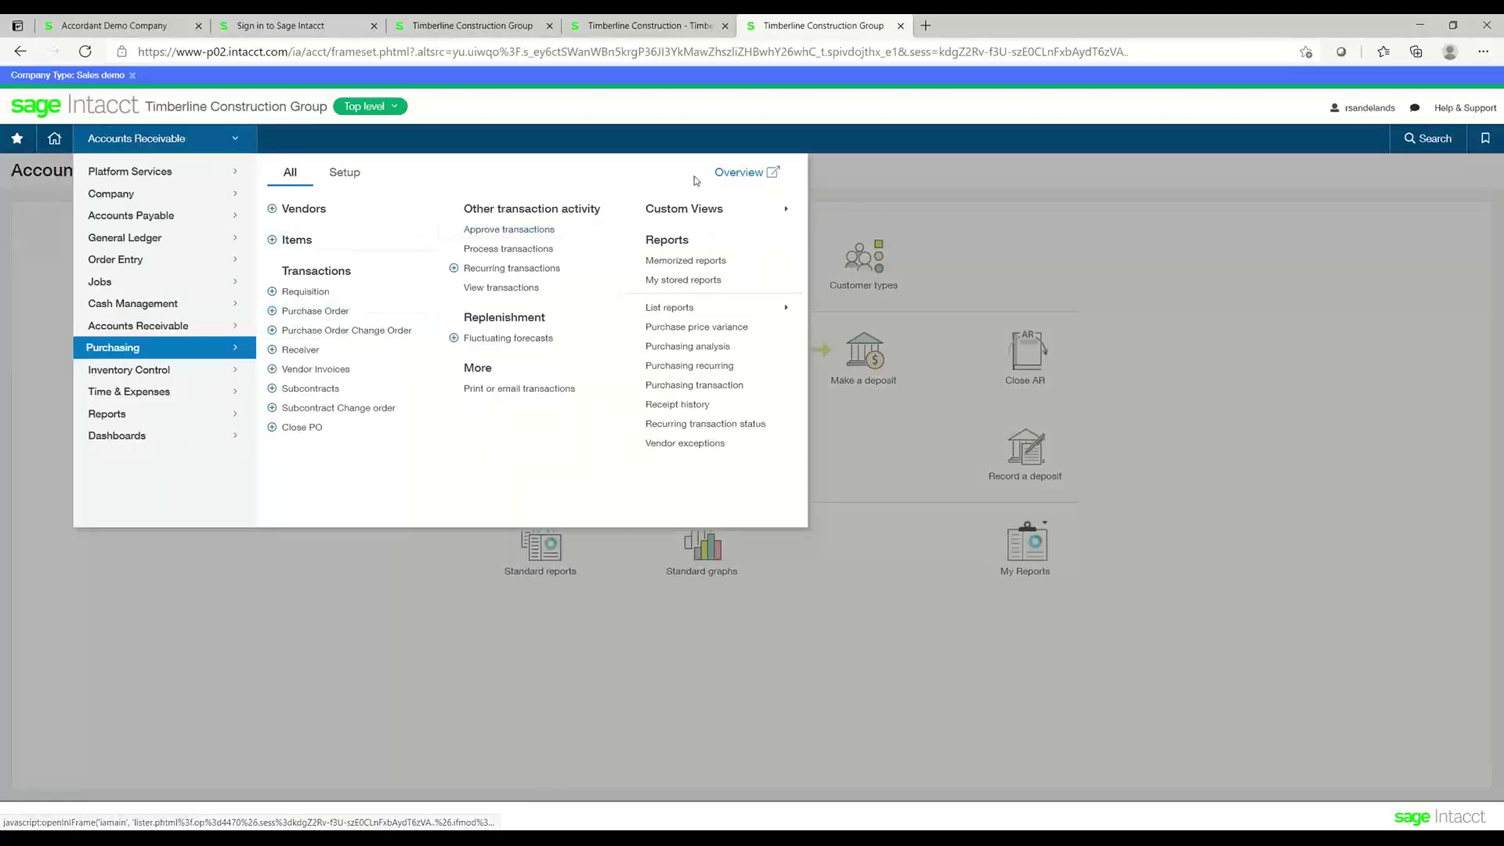
pyautogui.click(736, 174)
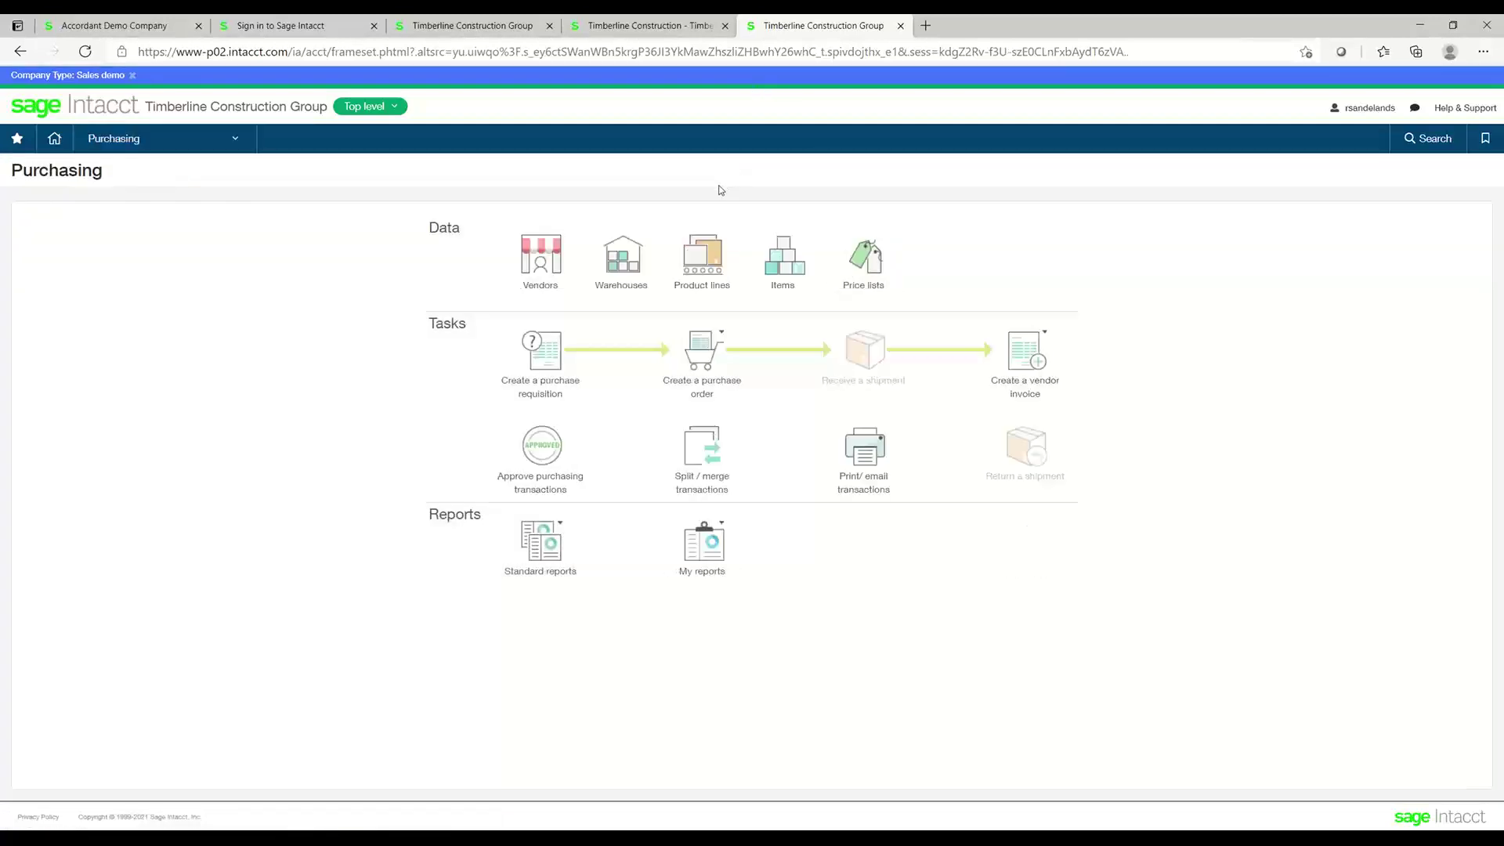
pyautogui.click(722, 336)
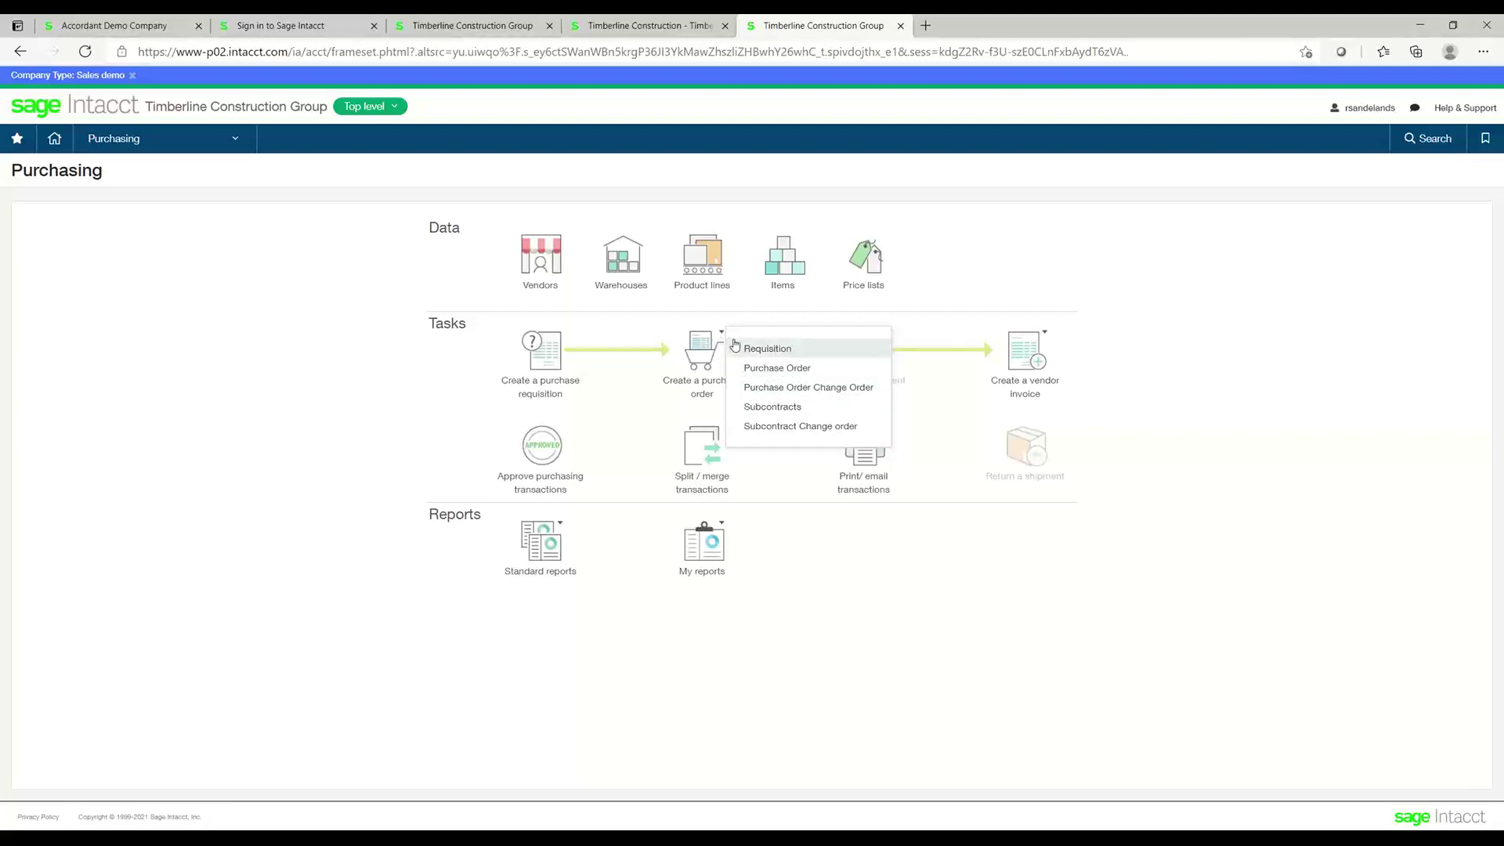
# Step: Open Pay bills from the favorites and compare the favorites list with the starred entry under Accounts Payable
pyautogui.click(235, 141)
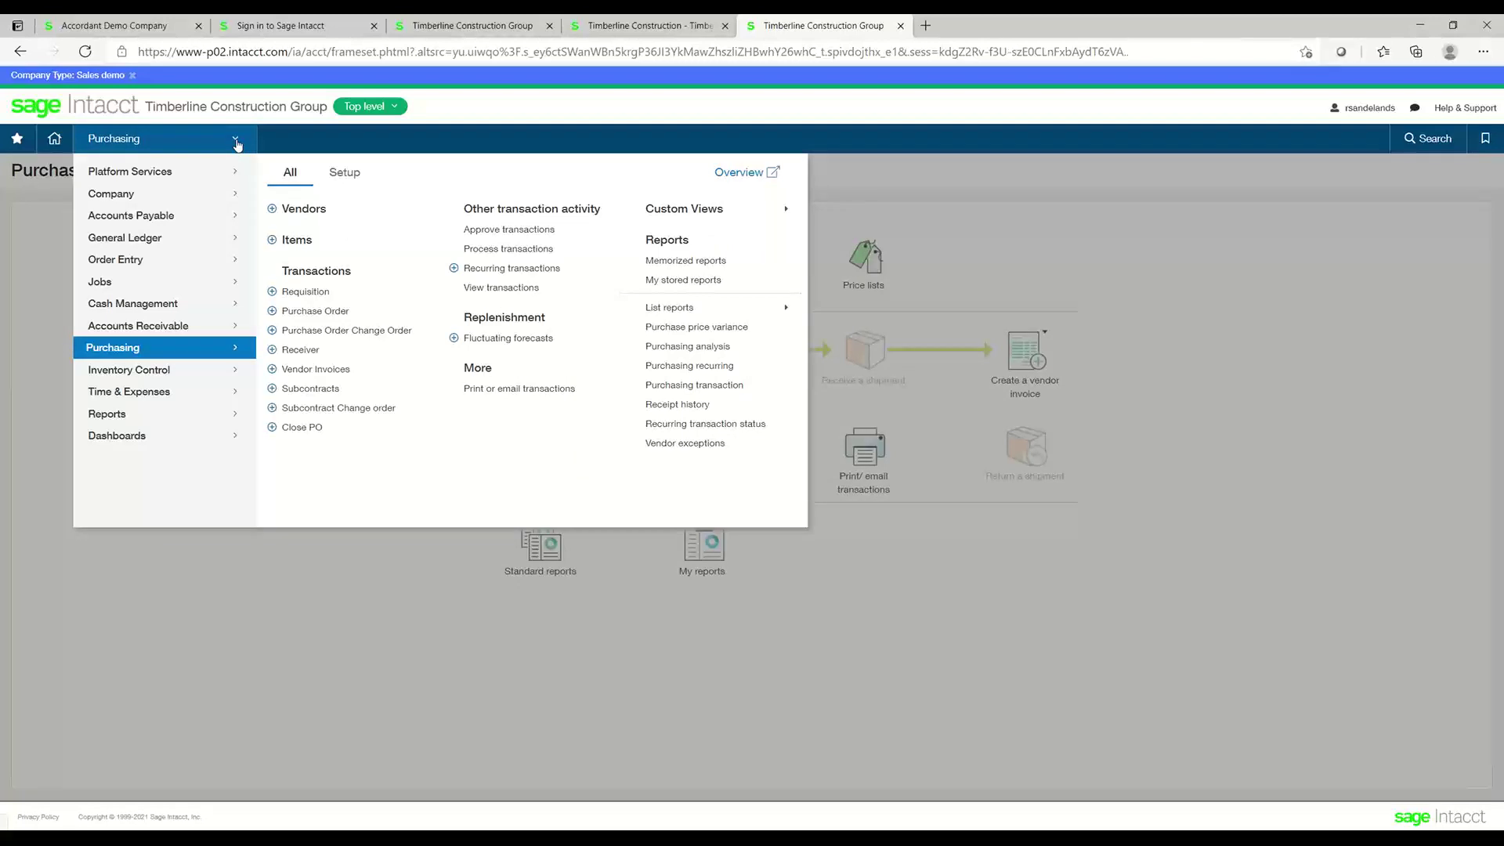
pyautogui.click(17, 140)
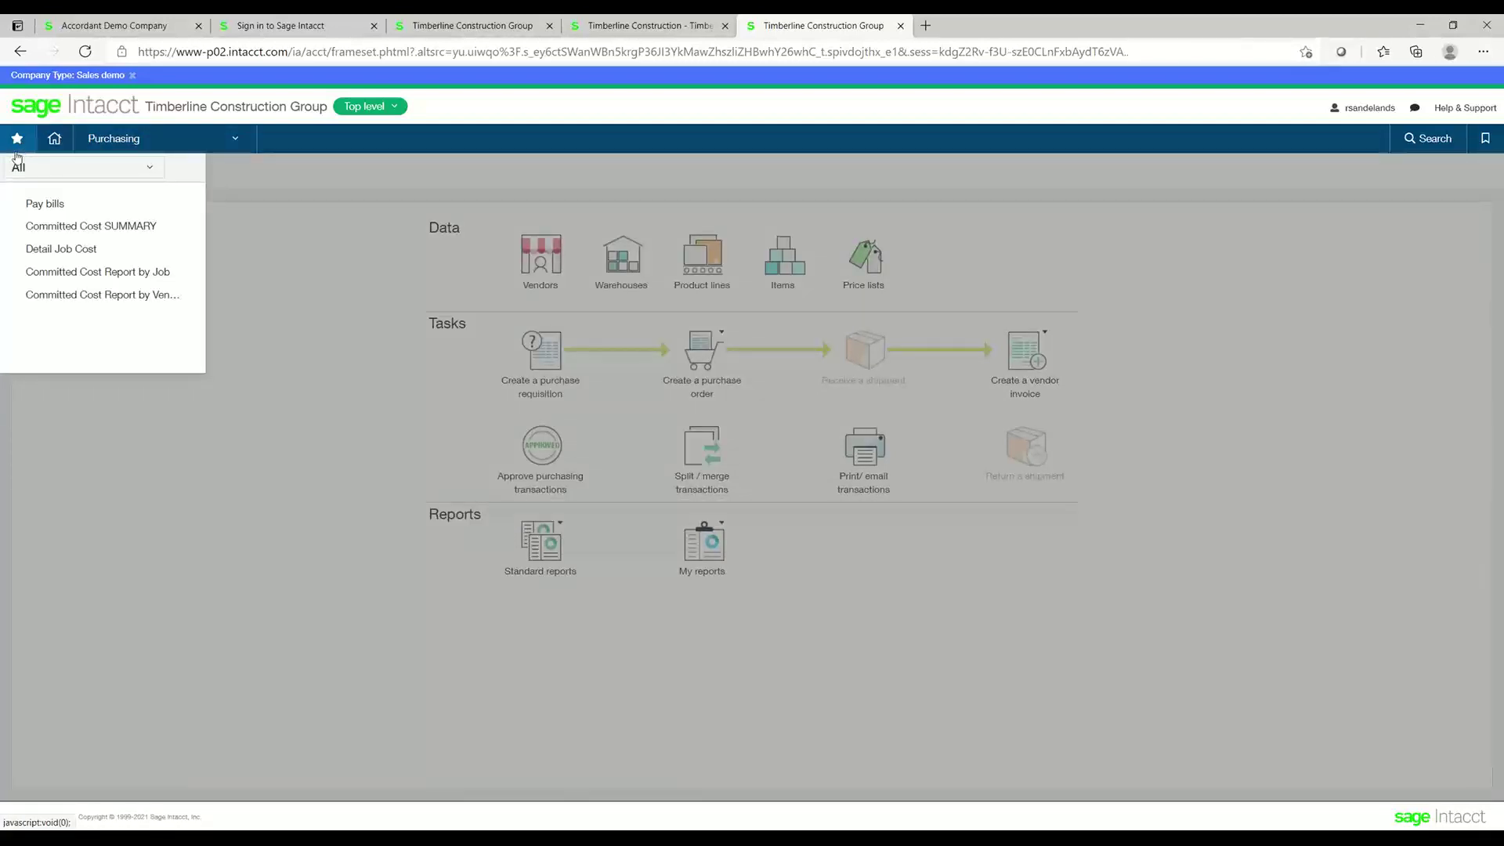
pyautogui.click(50, 205)
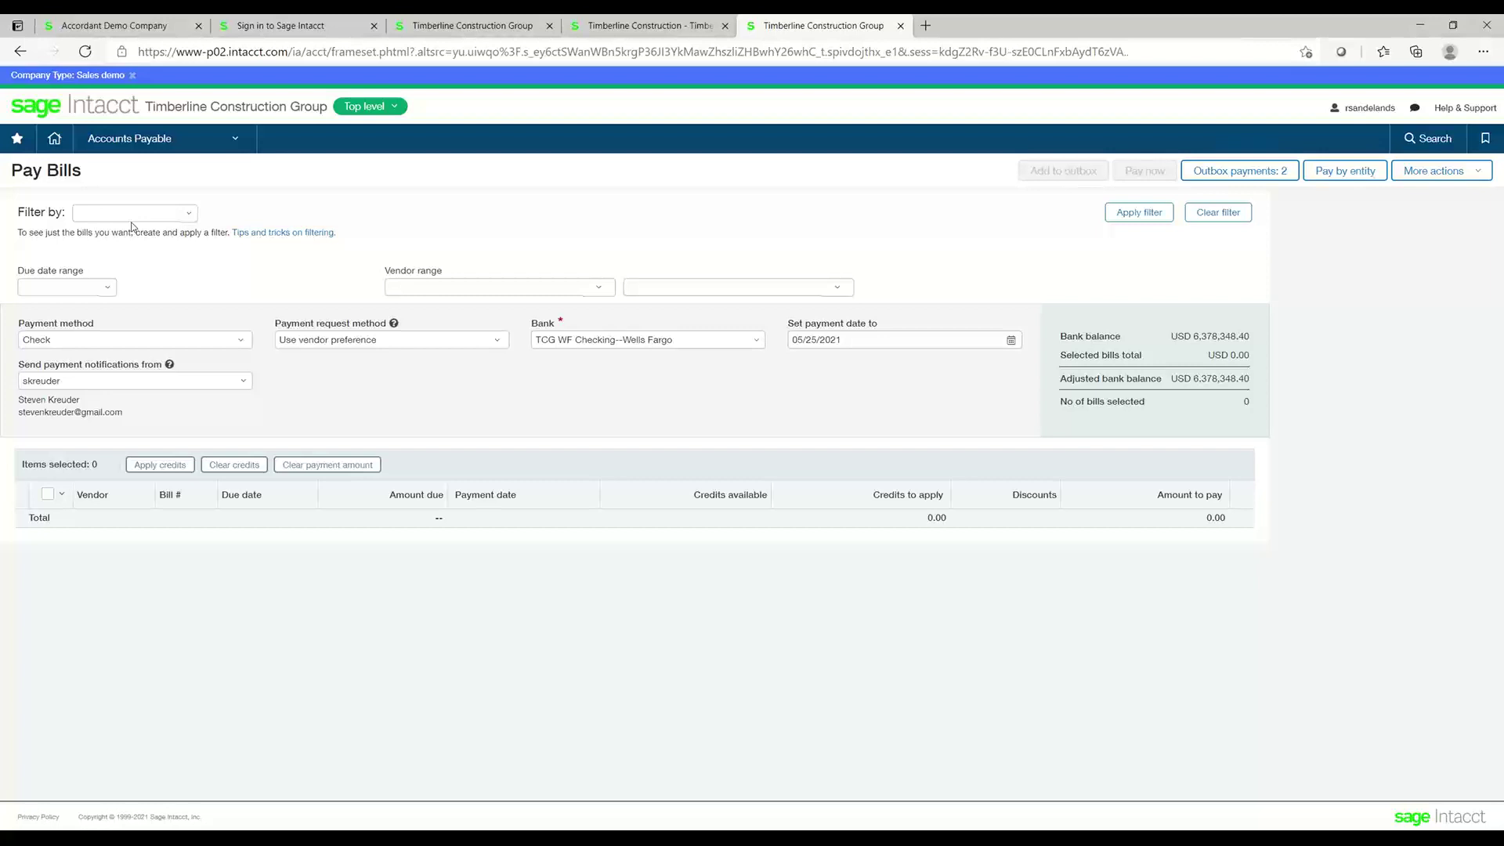
pyautogui.click(133, 140)
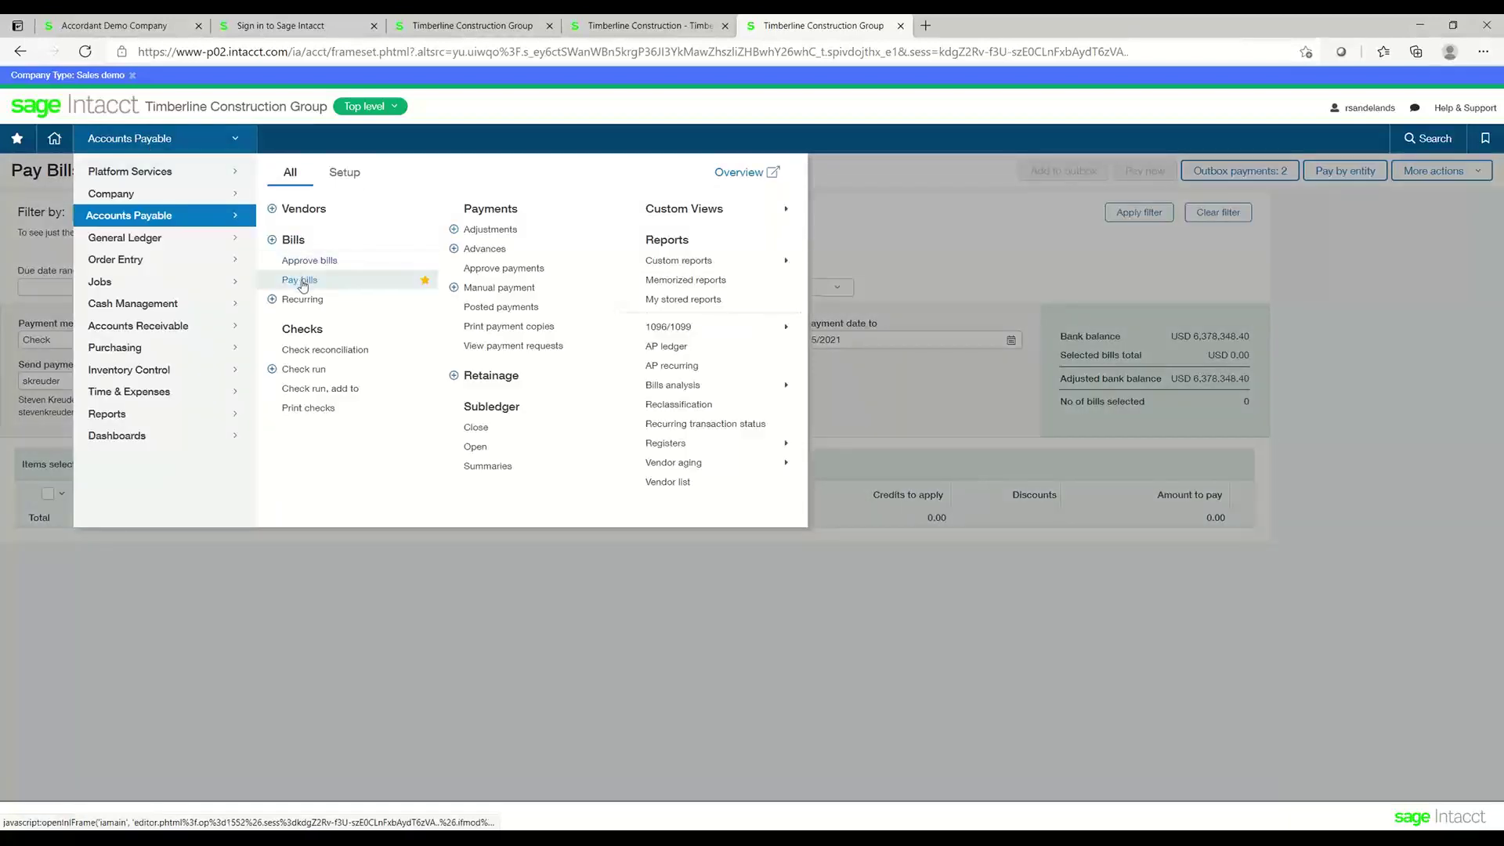
pyautogui.click(17, 139)
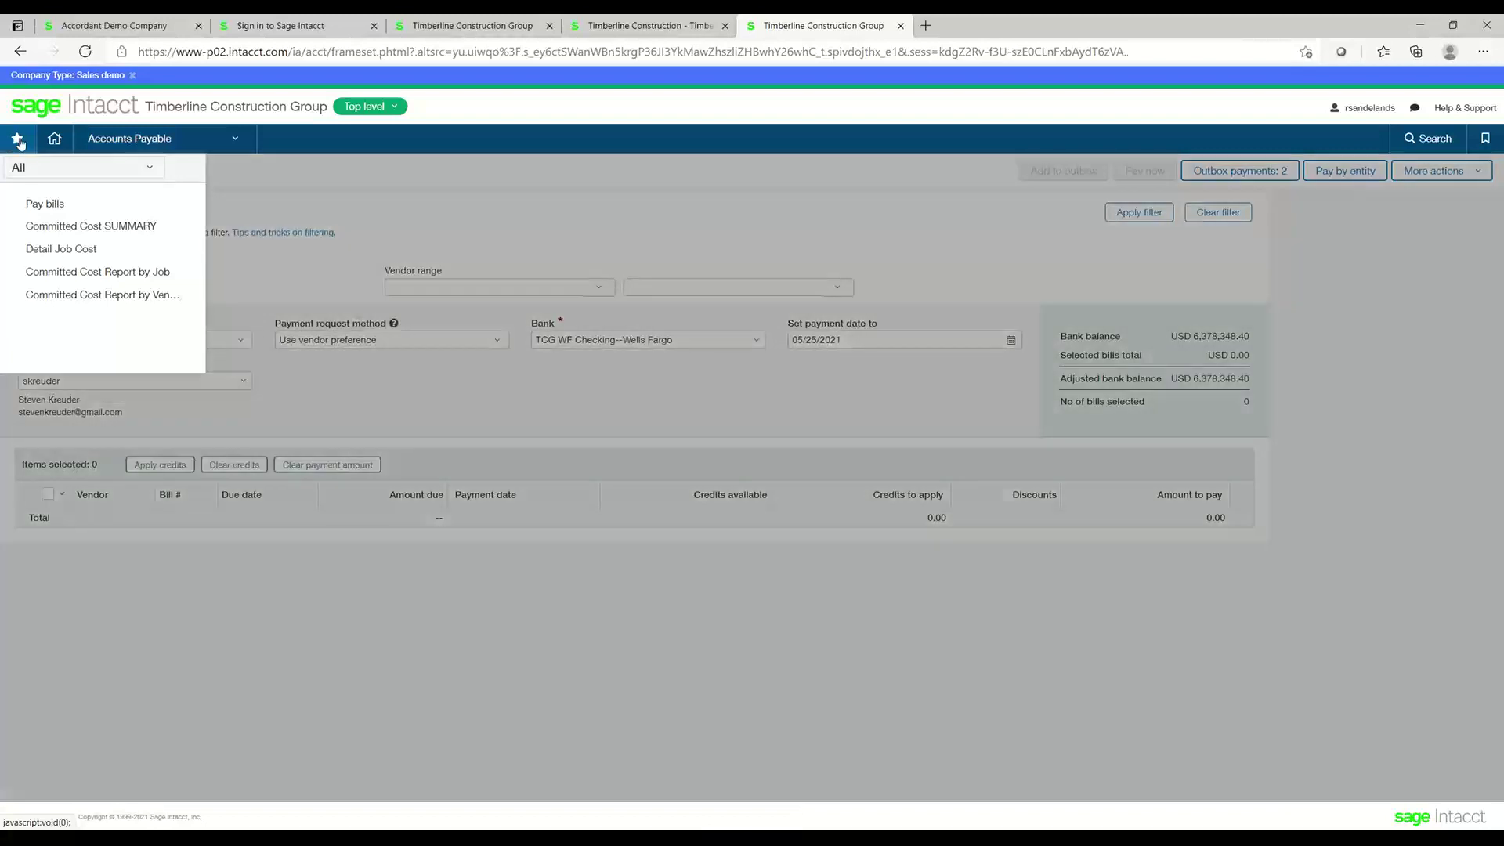
pyautogui.click(161, 148)
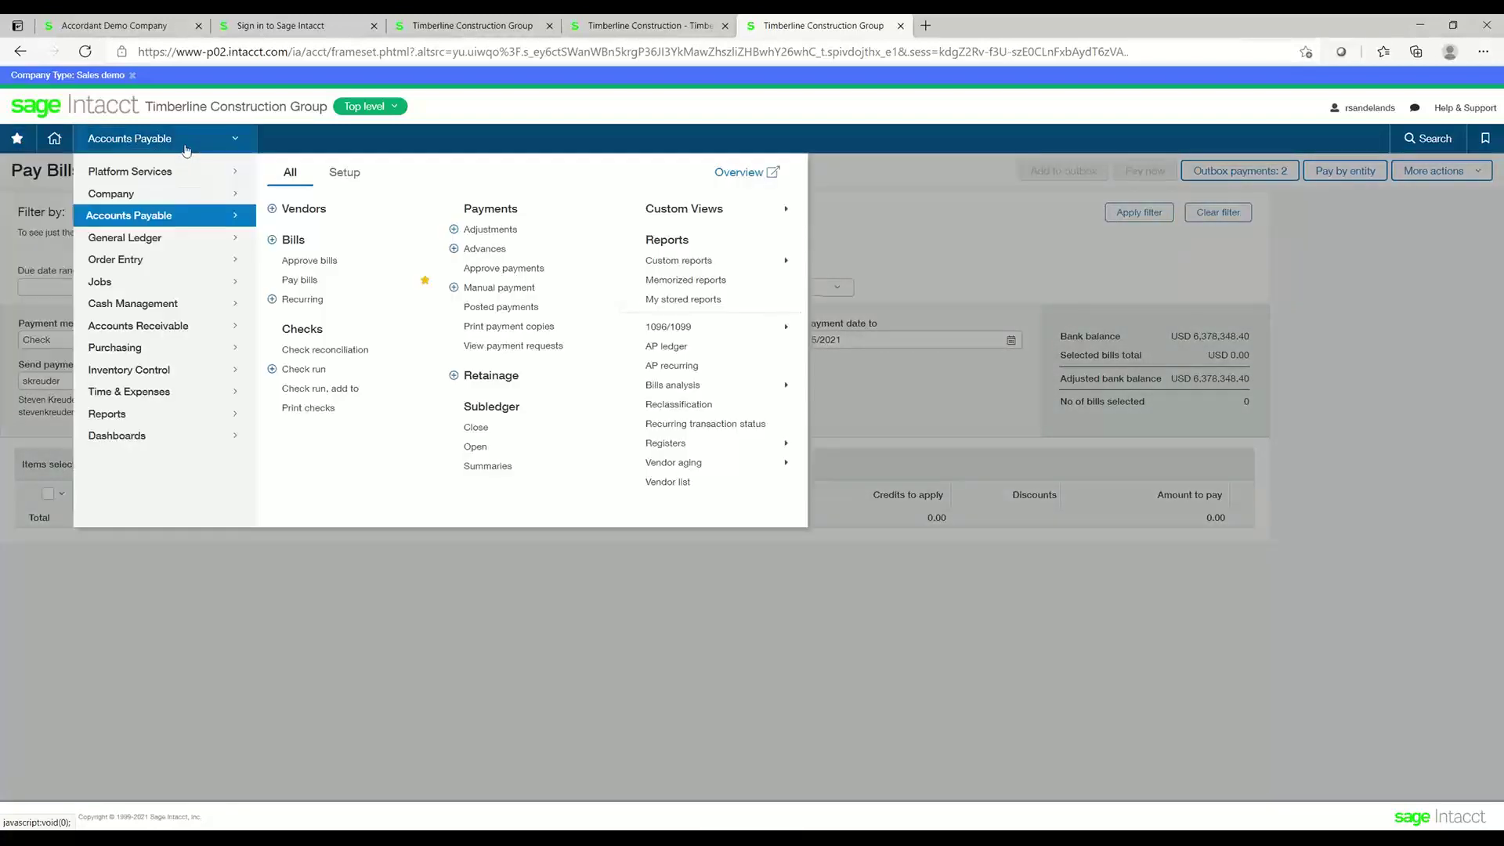
# Step: Open the Accounts Payable bills list, leaving the Pay Bills page without saving, and review the available list views
pyautogui.click(297, 243)
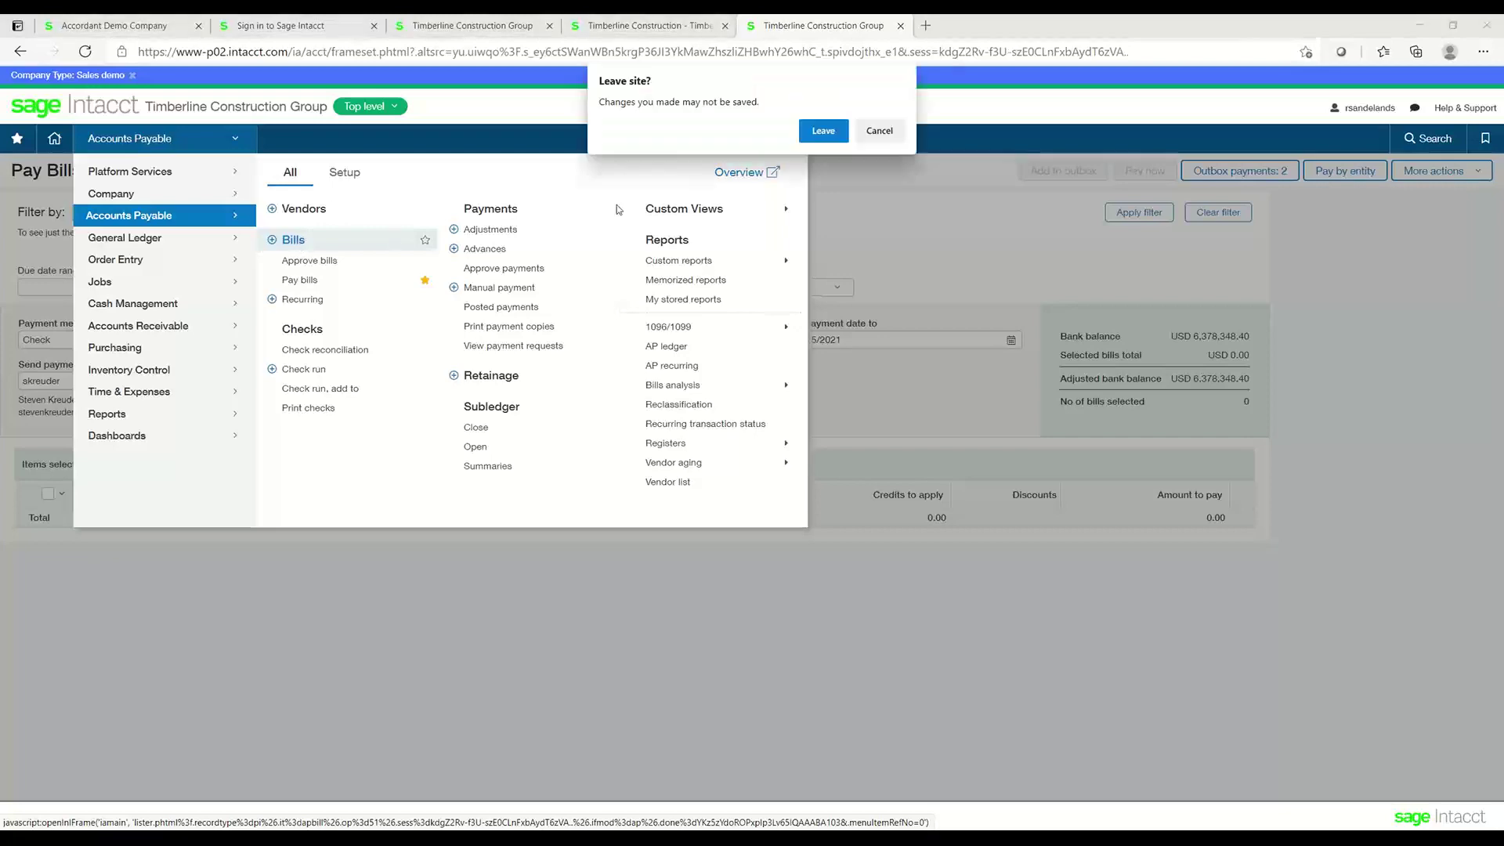
pyautogui.click(823, 131)
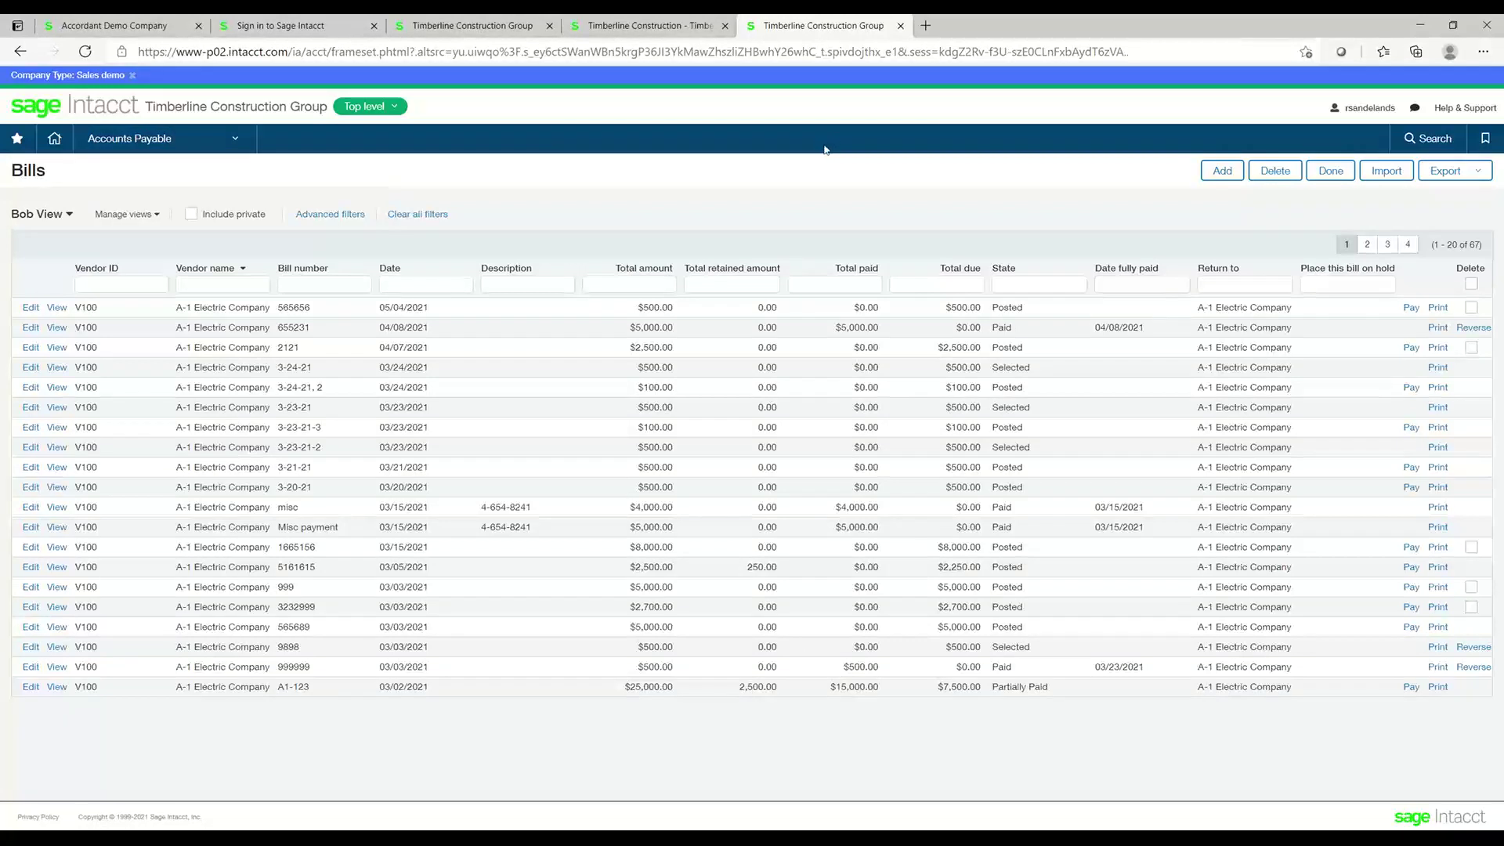
pyautogui.click(69, 216)
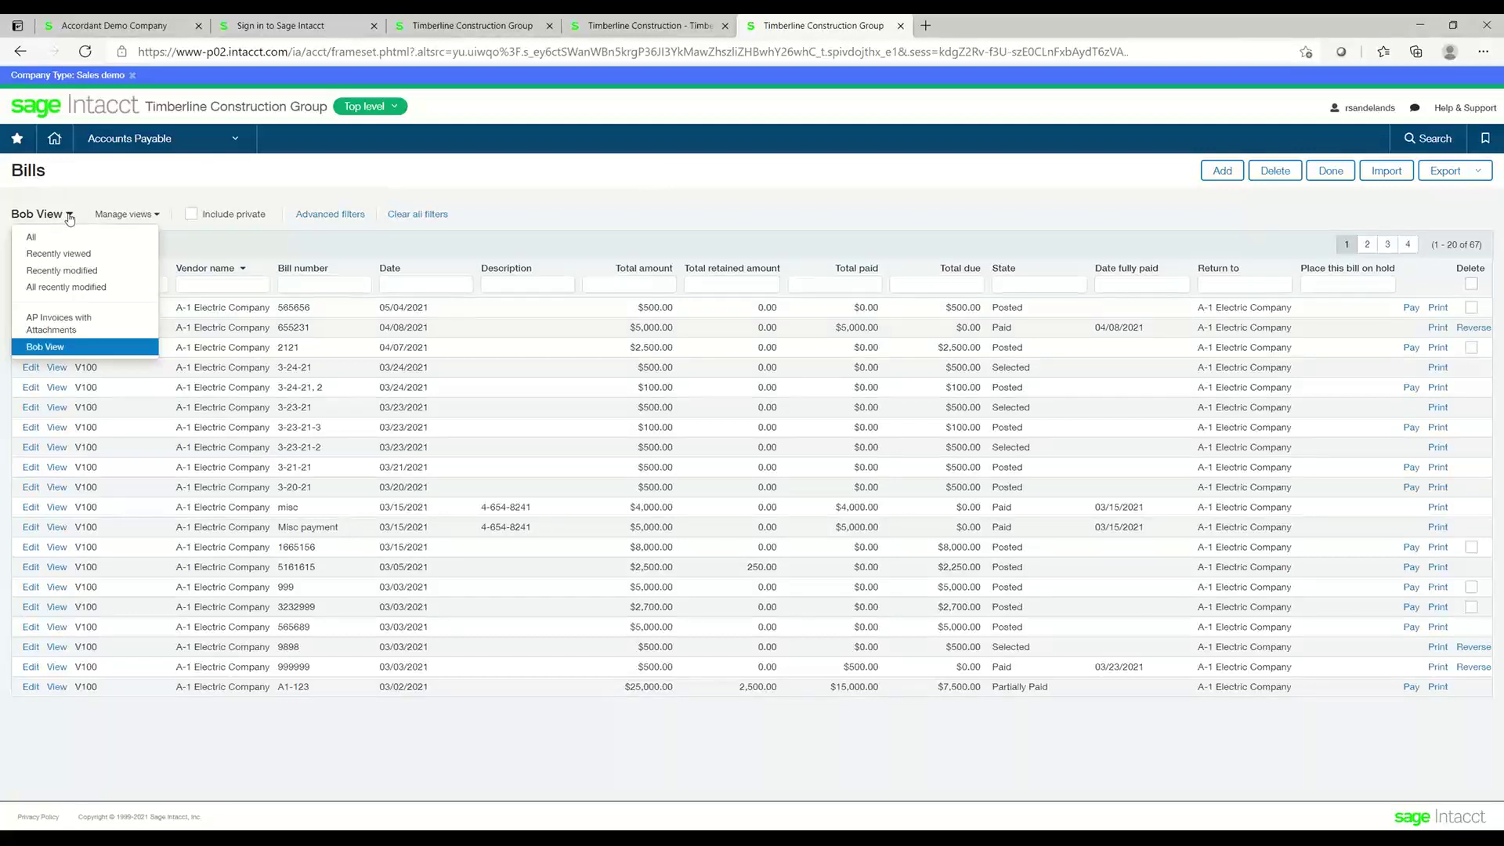
pyautogui.click(261, 249)
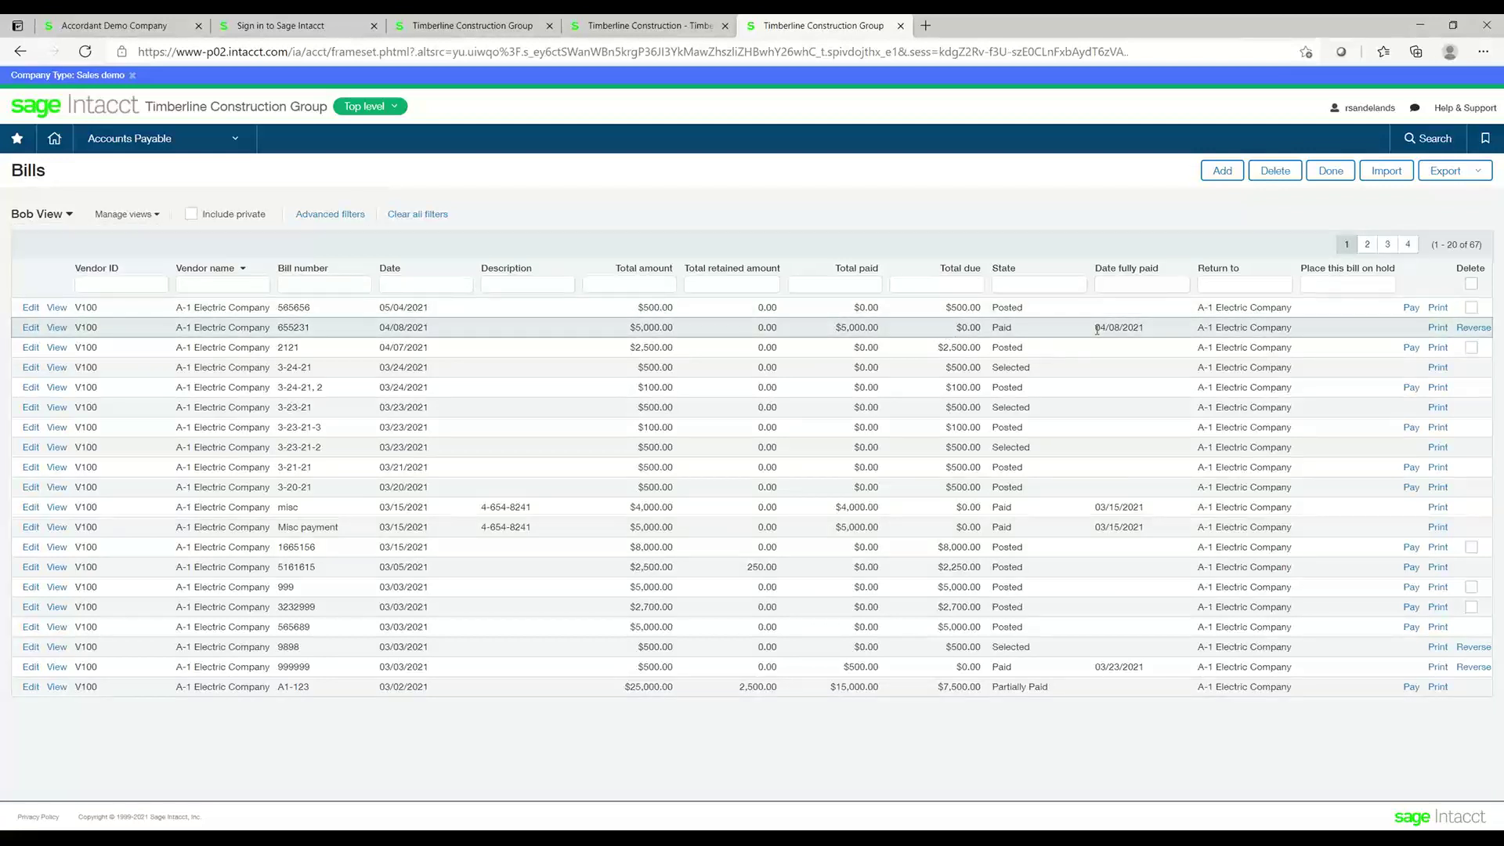
# Step: Filter the bills list by vendor name with the text "alp"
pyautogui.click(195, 285)
pyautogui.write('alpc')
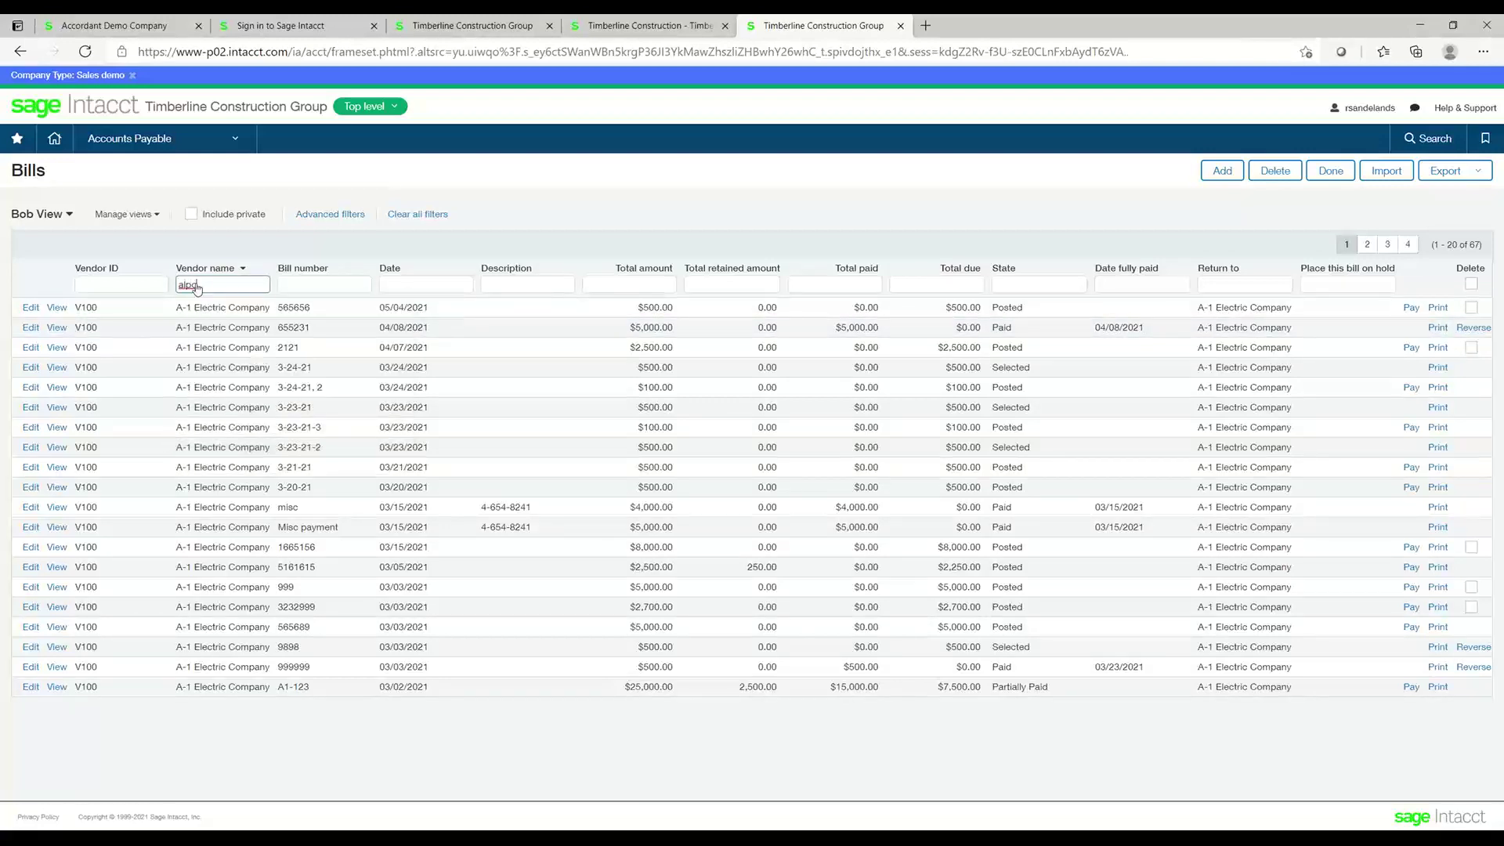
pyautogui.press('BackSpace')
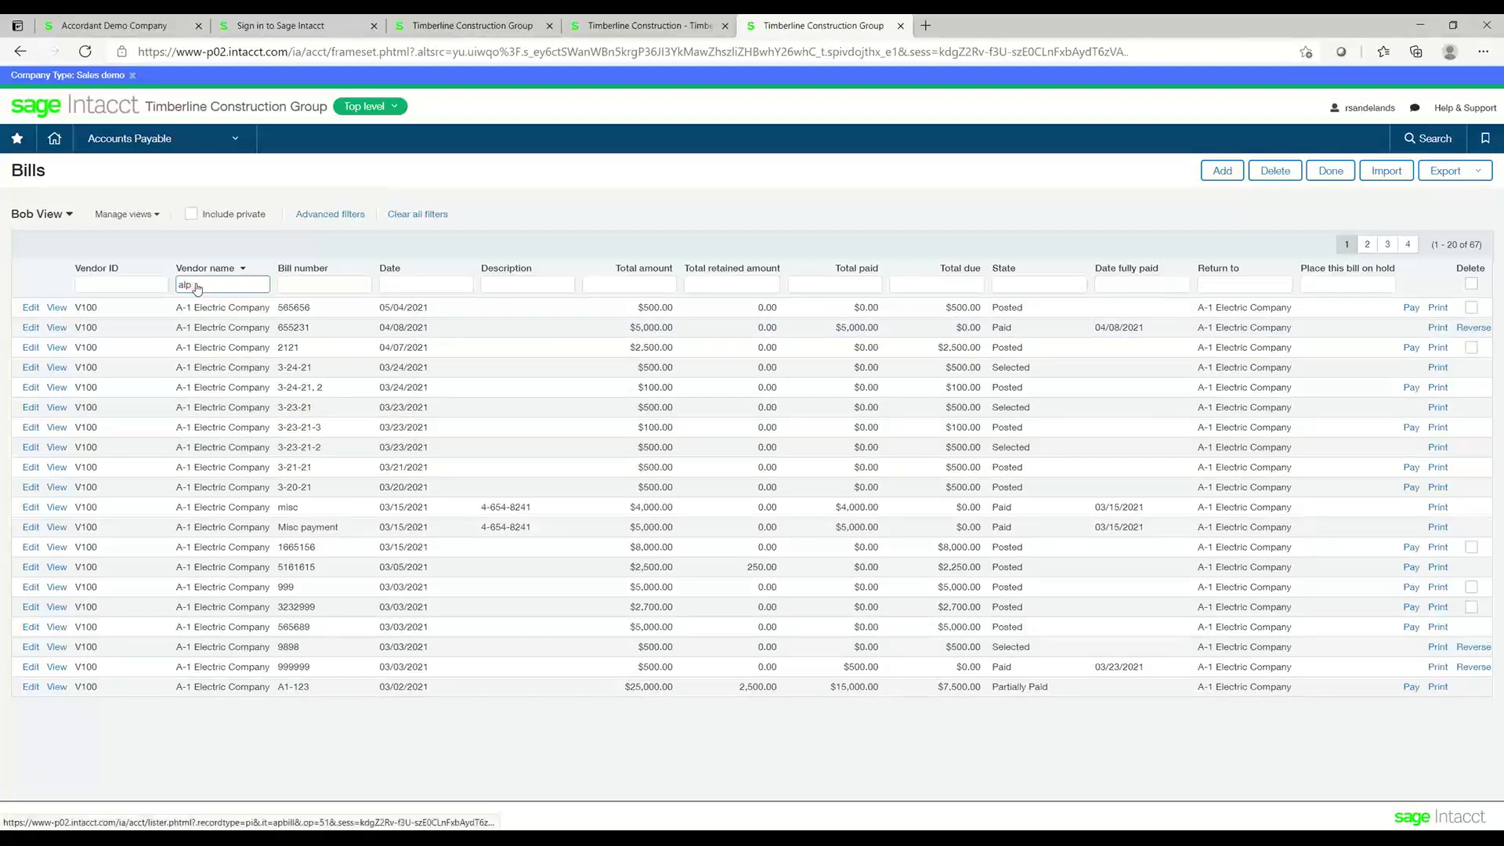
pyautogui.press('Return')
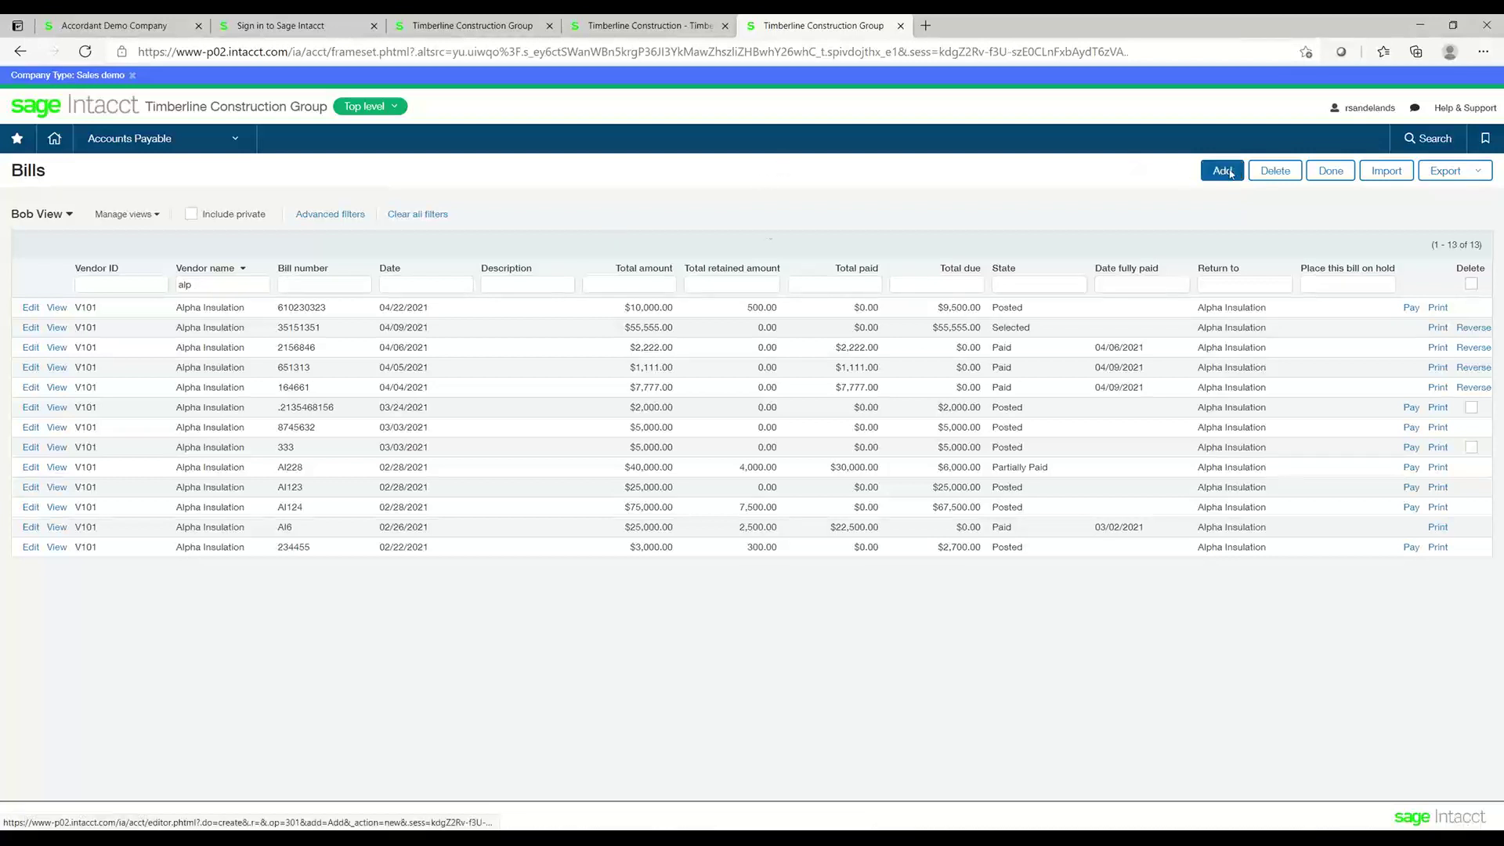
# Step: Open Alpha Insulation bill 2156846 for editing, review its header and line entry, and return to the bills list without saving
pyautogui.click(32, 349)
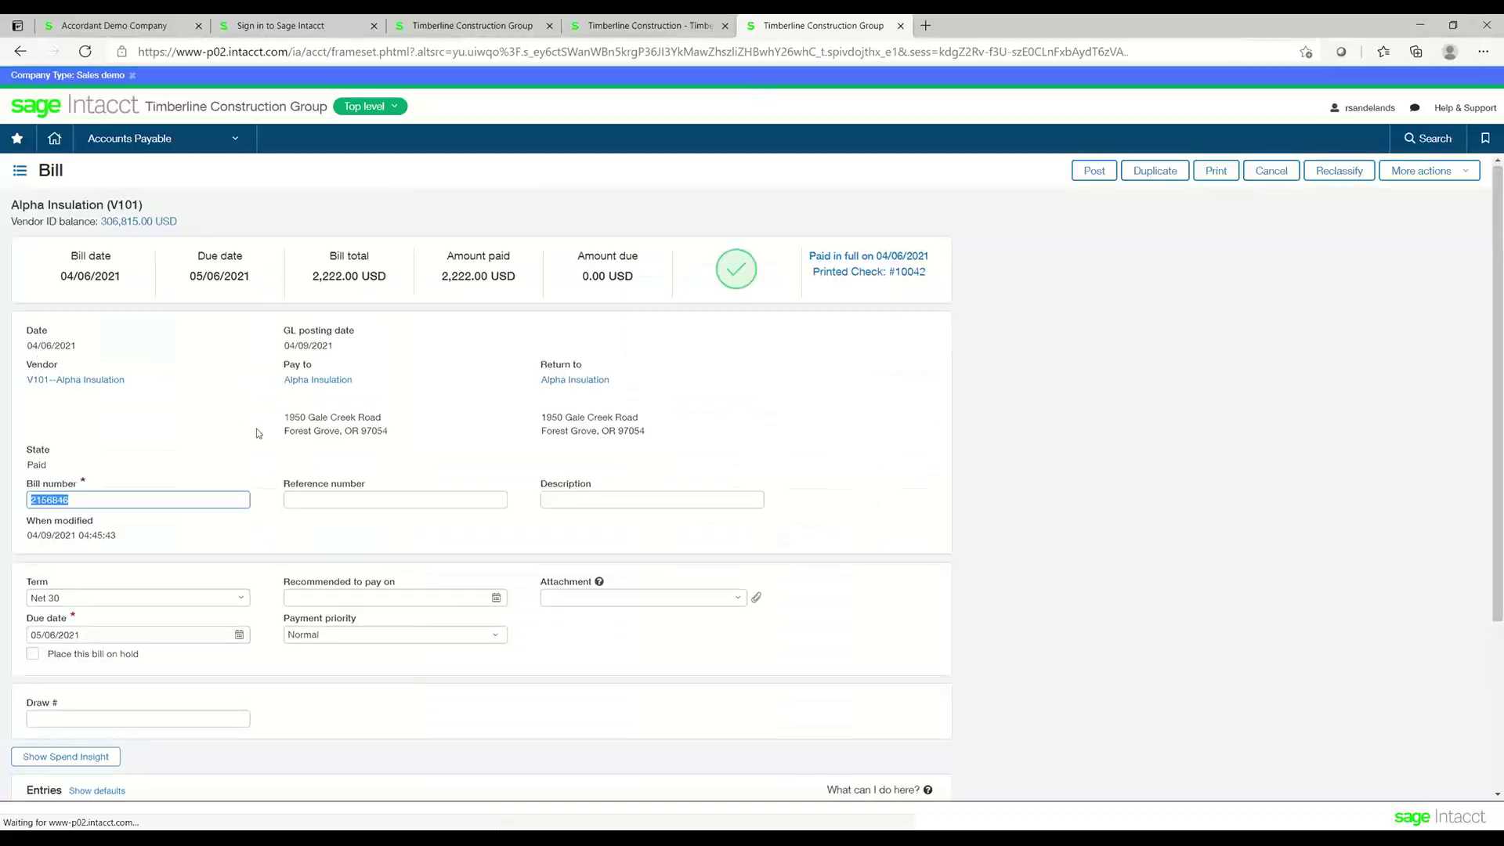
pyautogui.scroll(-3, 316, 449)
pyautogui.click(901, 602)
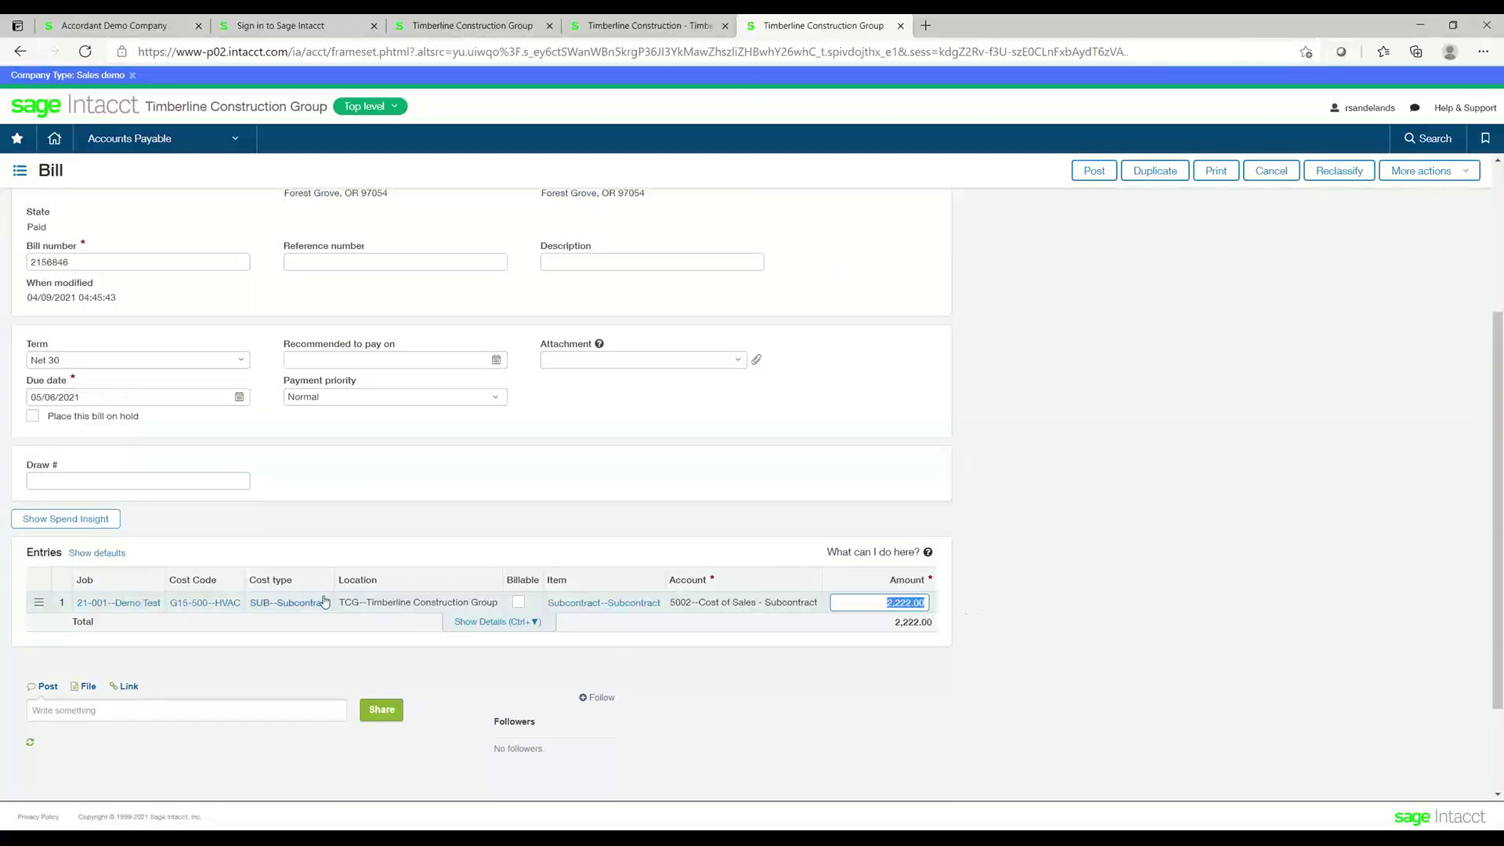
pyautogui.scroll(3, 325, 601)
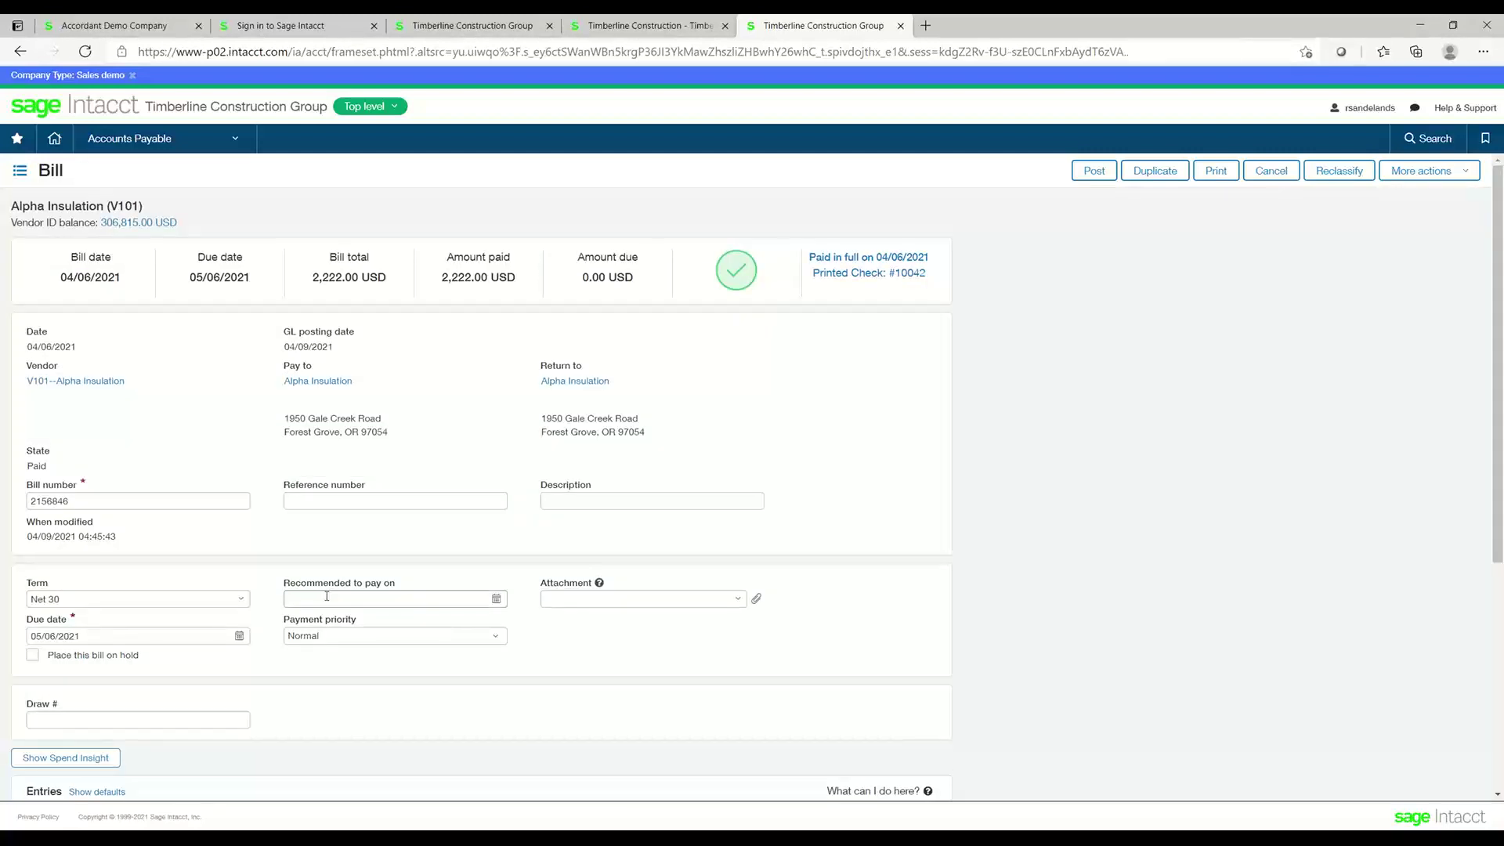
pyautogui.click(1265, 172)
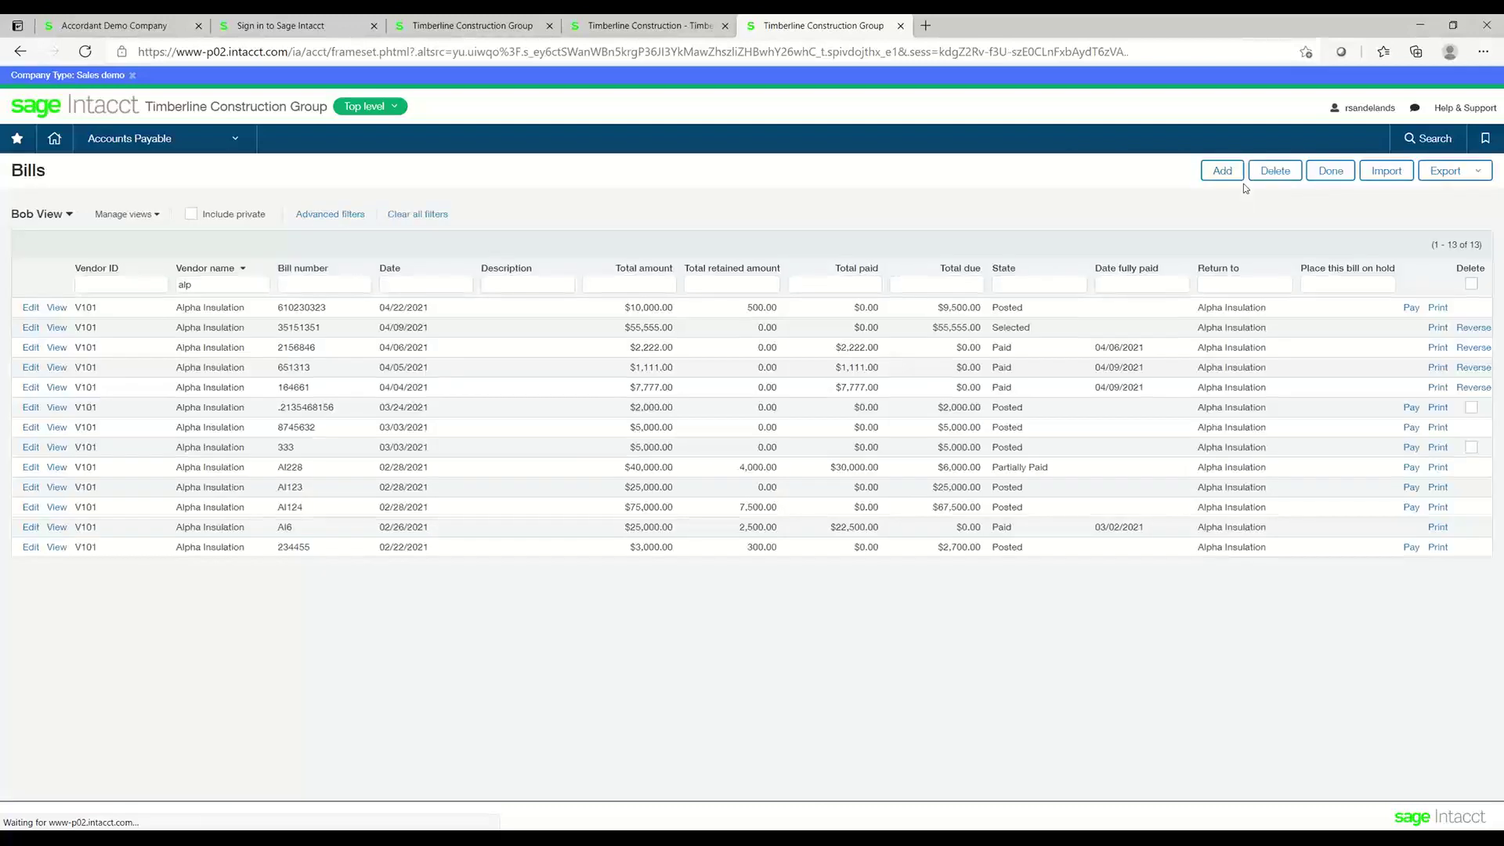
# Step: Sort the bills list by bill number and filter the total amount by 5
pyautogui.click(315, 270)
pyautogui.click(329, 268)
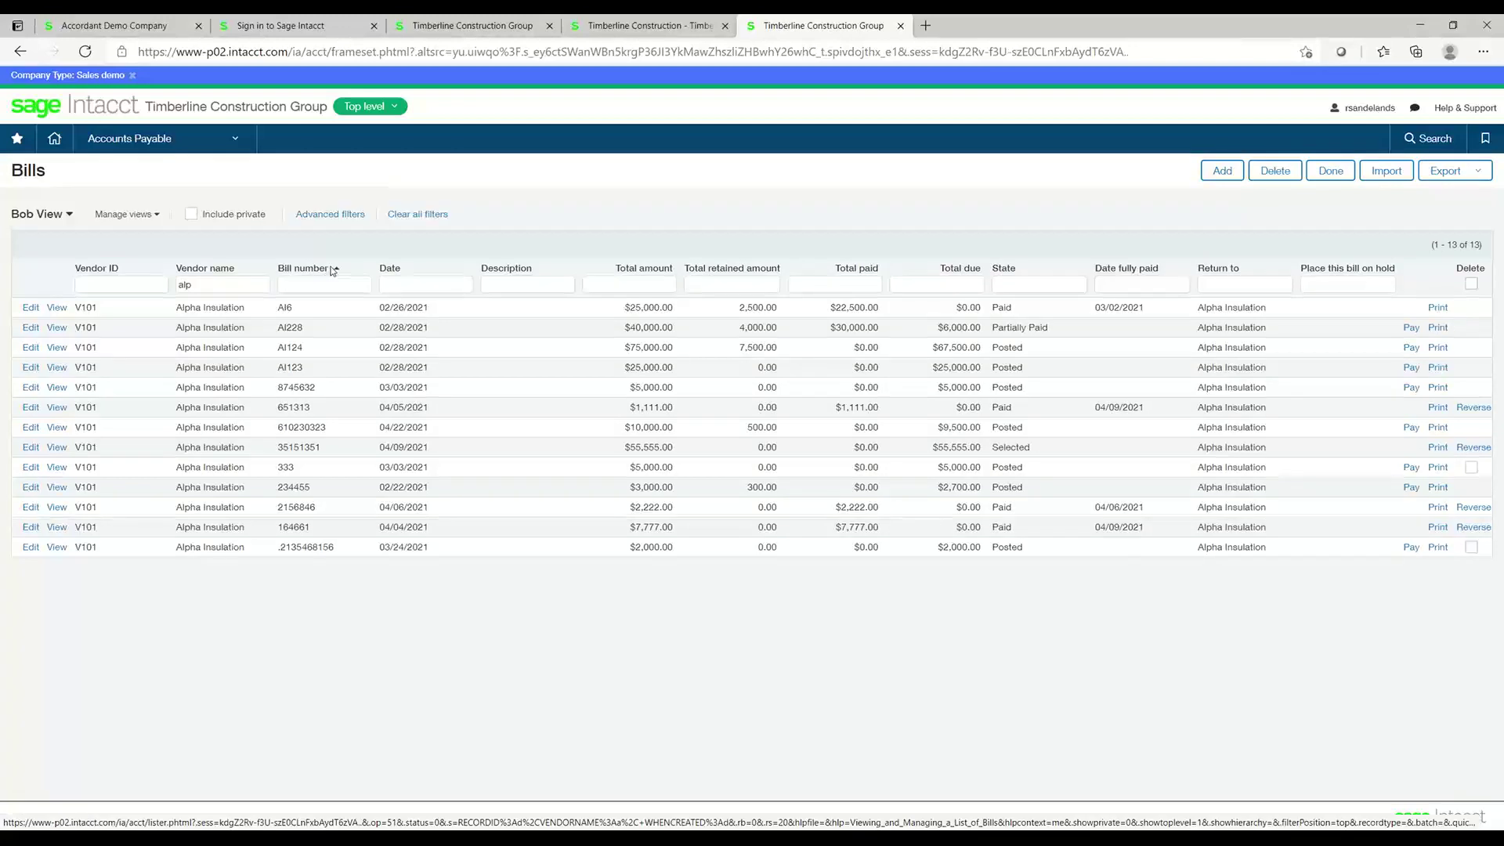
pyautogui.click(613, 278)
pyautogui.write('5')
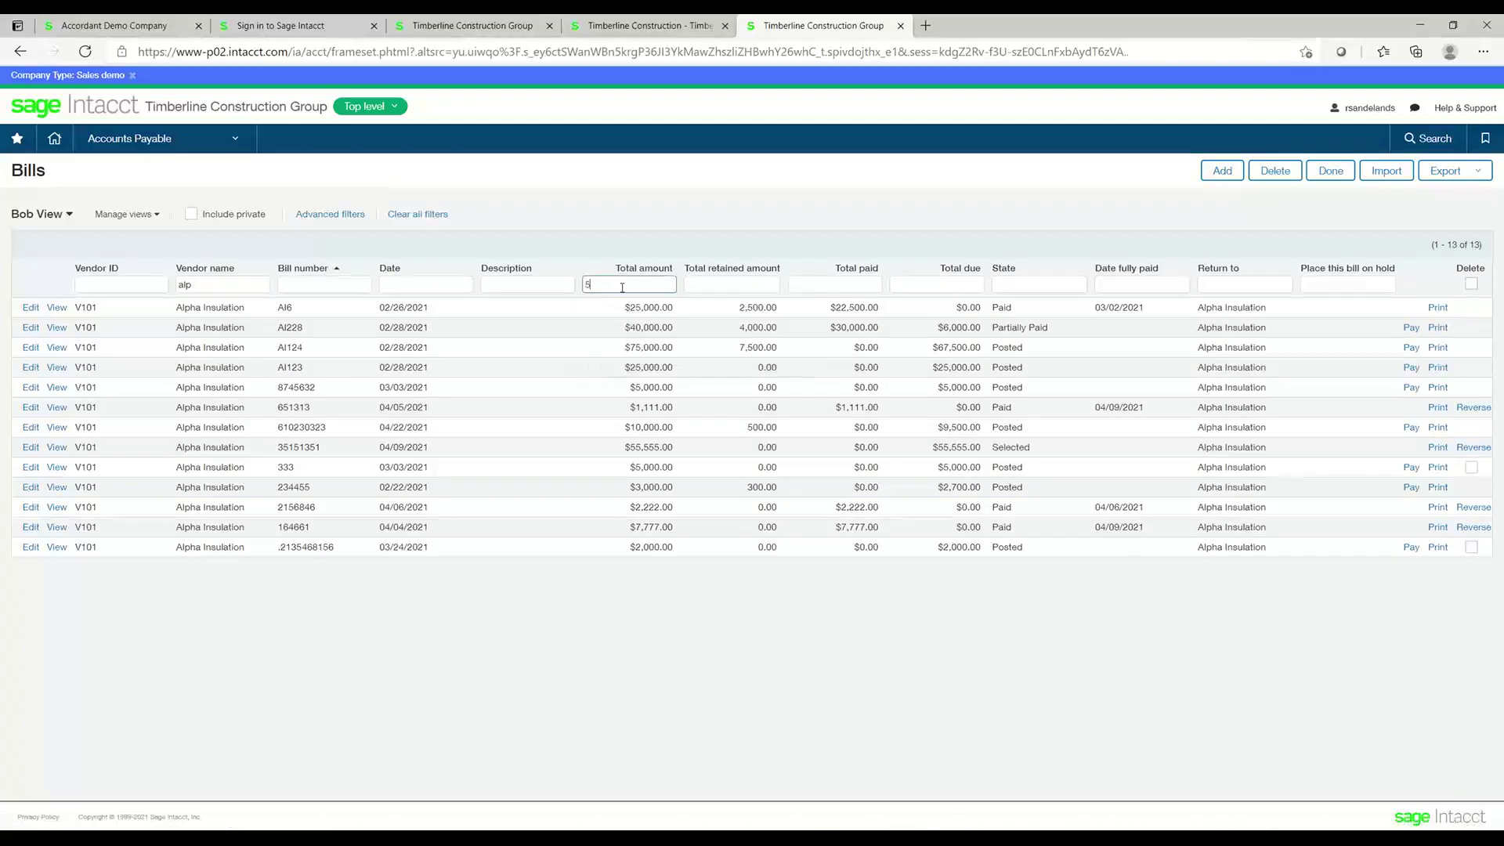
pyautogui.press('Return')
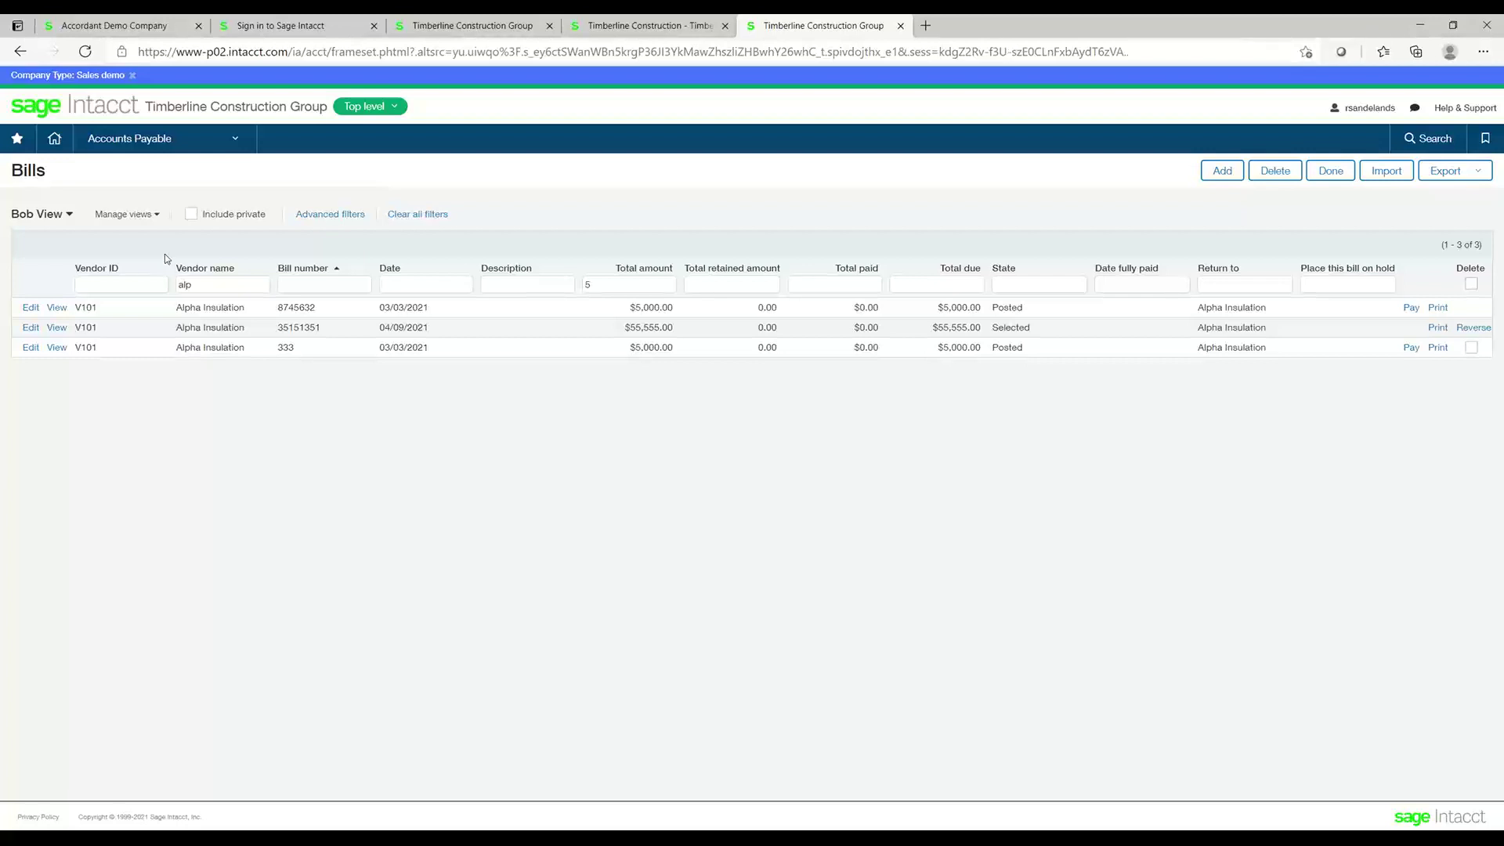
# Step: Clear all filters from the bills list and reopen Bills under Accounts Payable
pyautogui.click(413, 221)
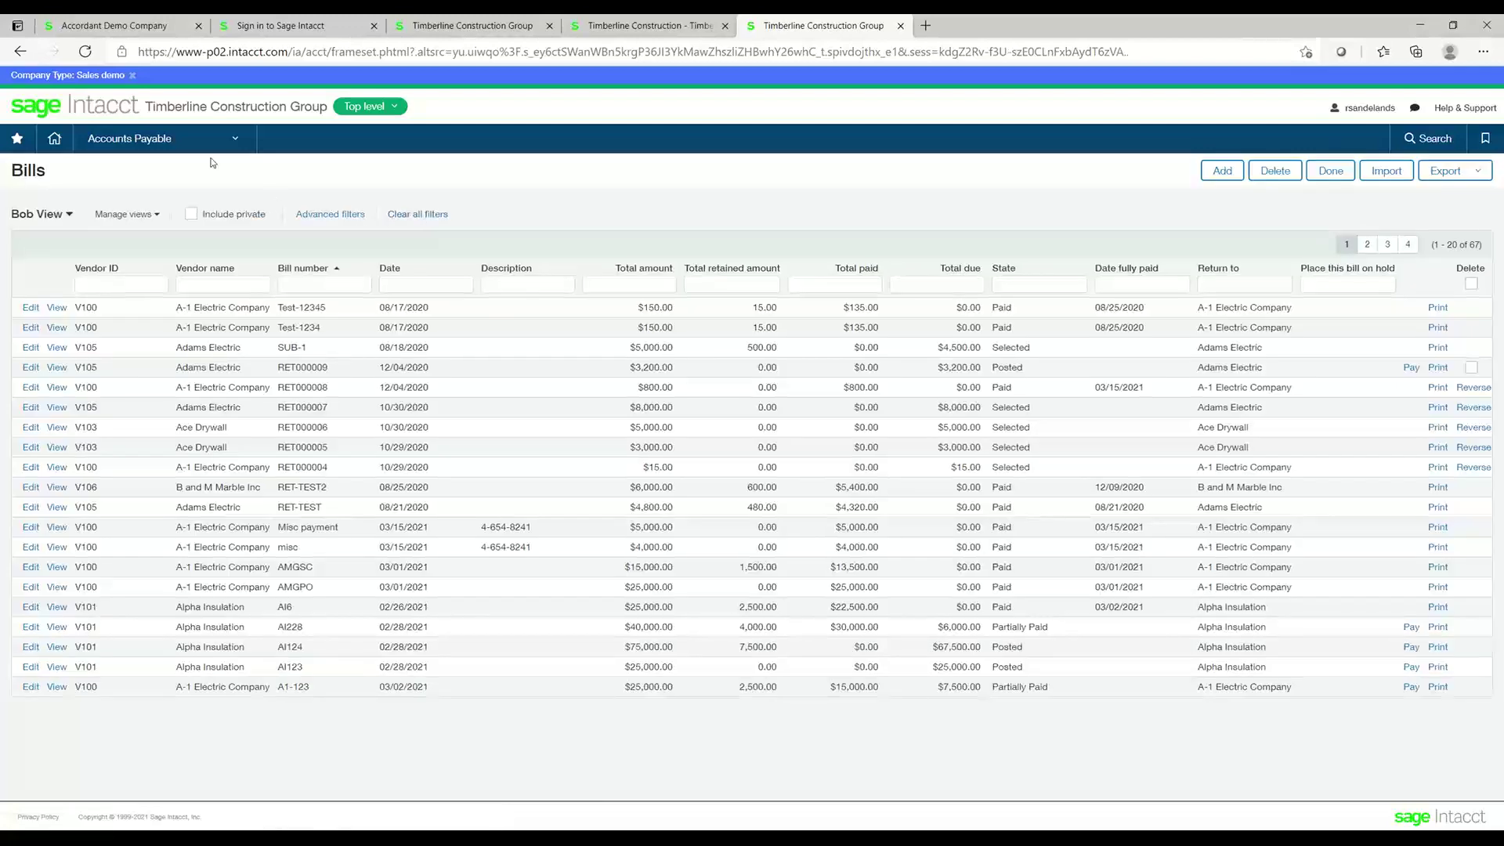
pyautogui.click(196, 149)
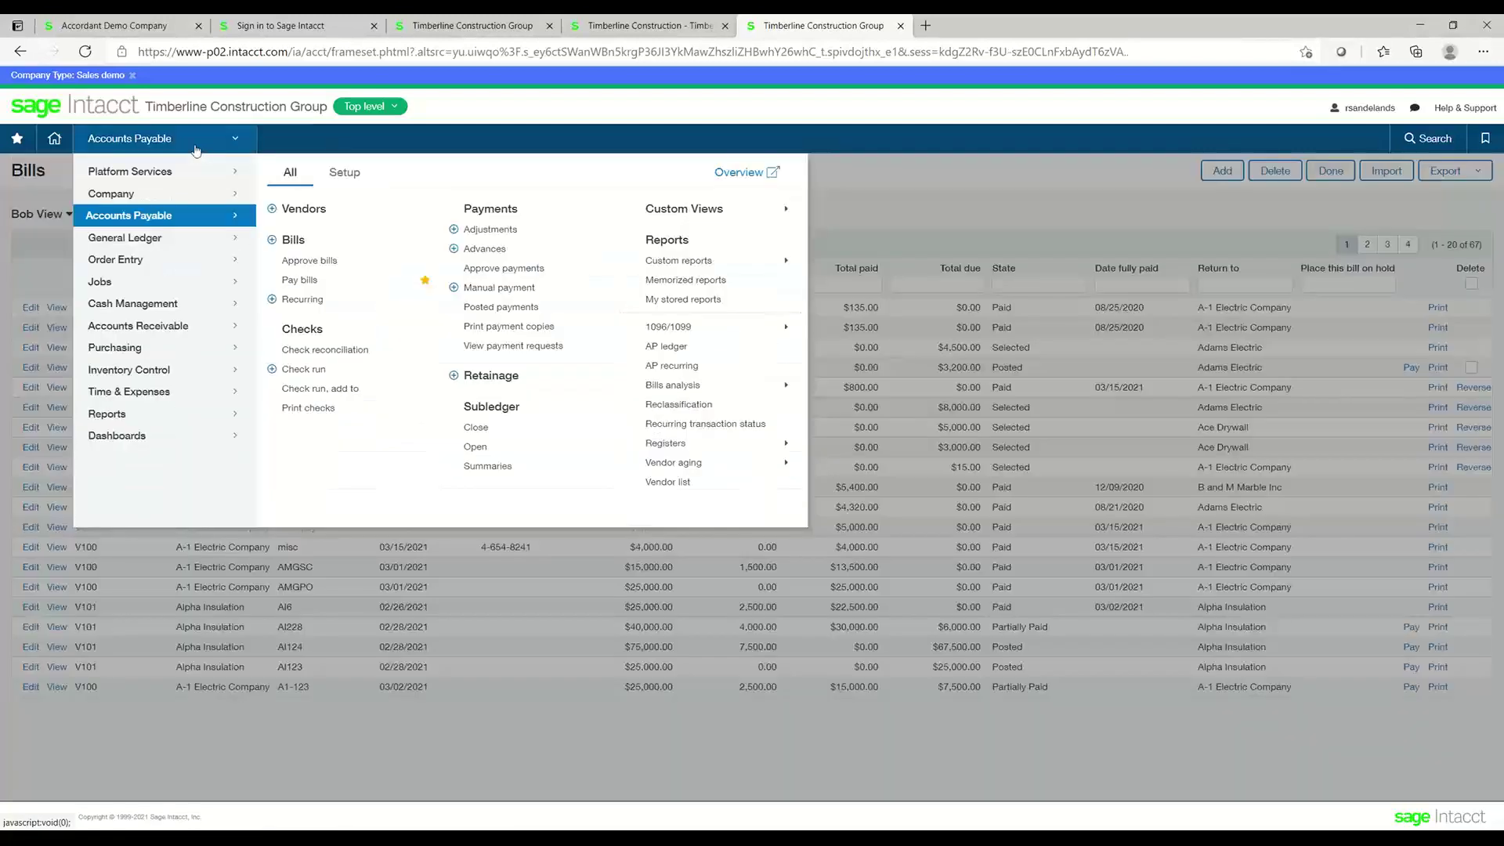
pyautogui.click(295, 242)
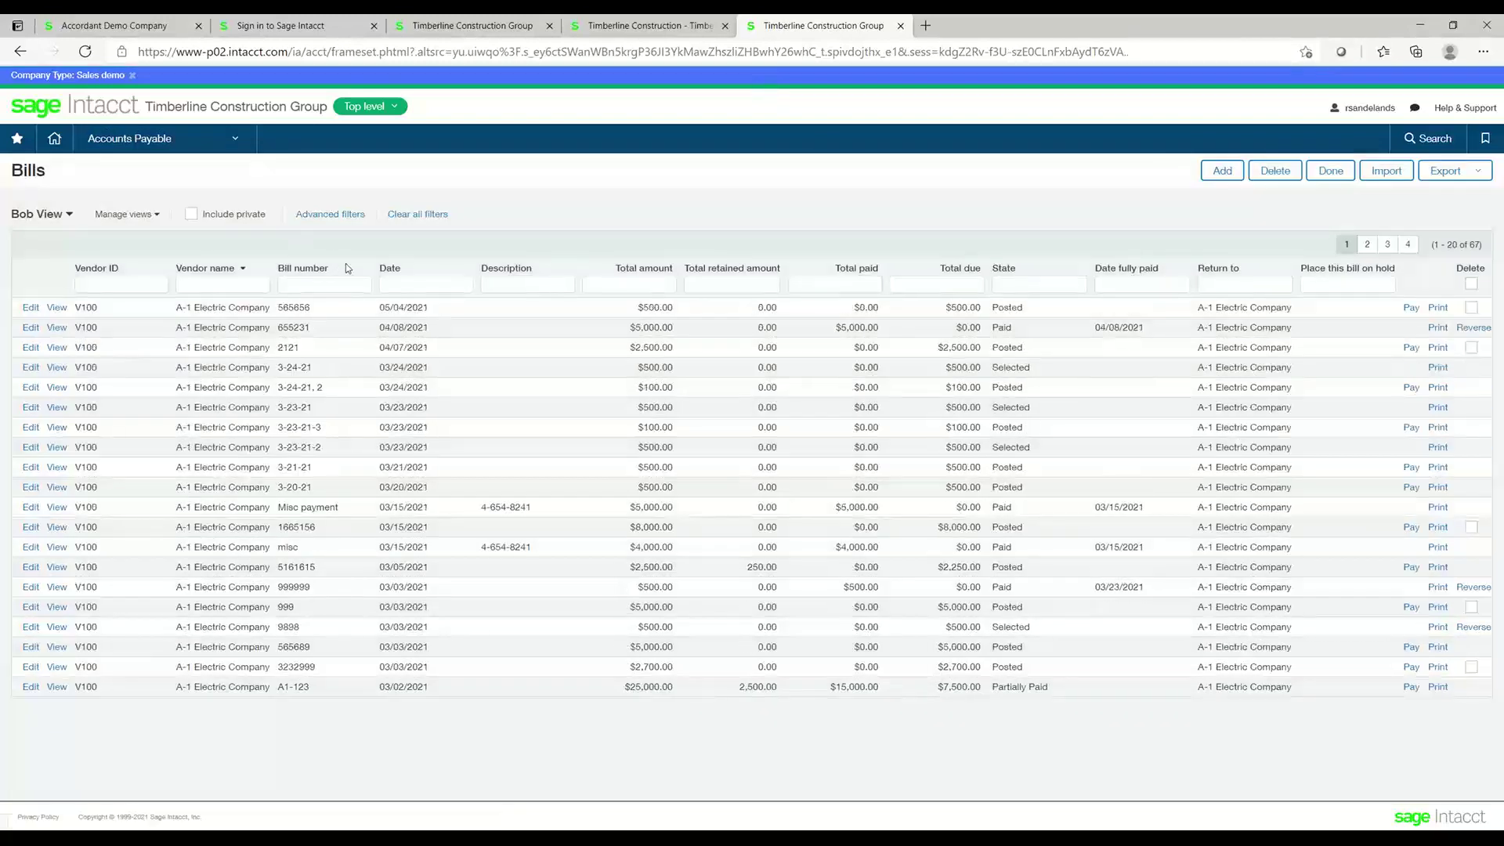
# Step: Start a new Accounts Payable bill directly from the application menu and bring the menu up again
pyautogui.moveTo(235, 143)
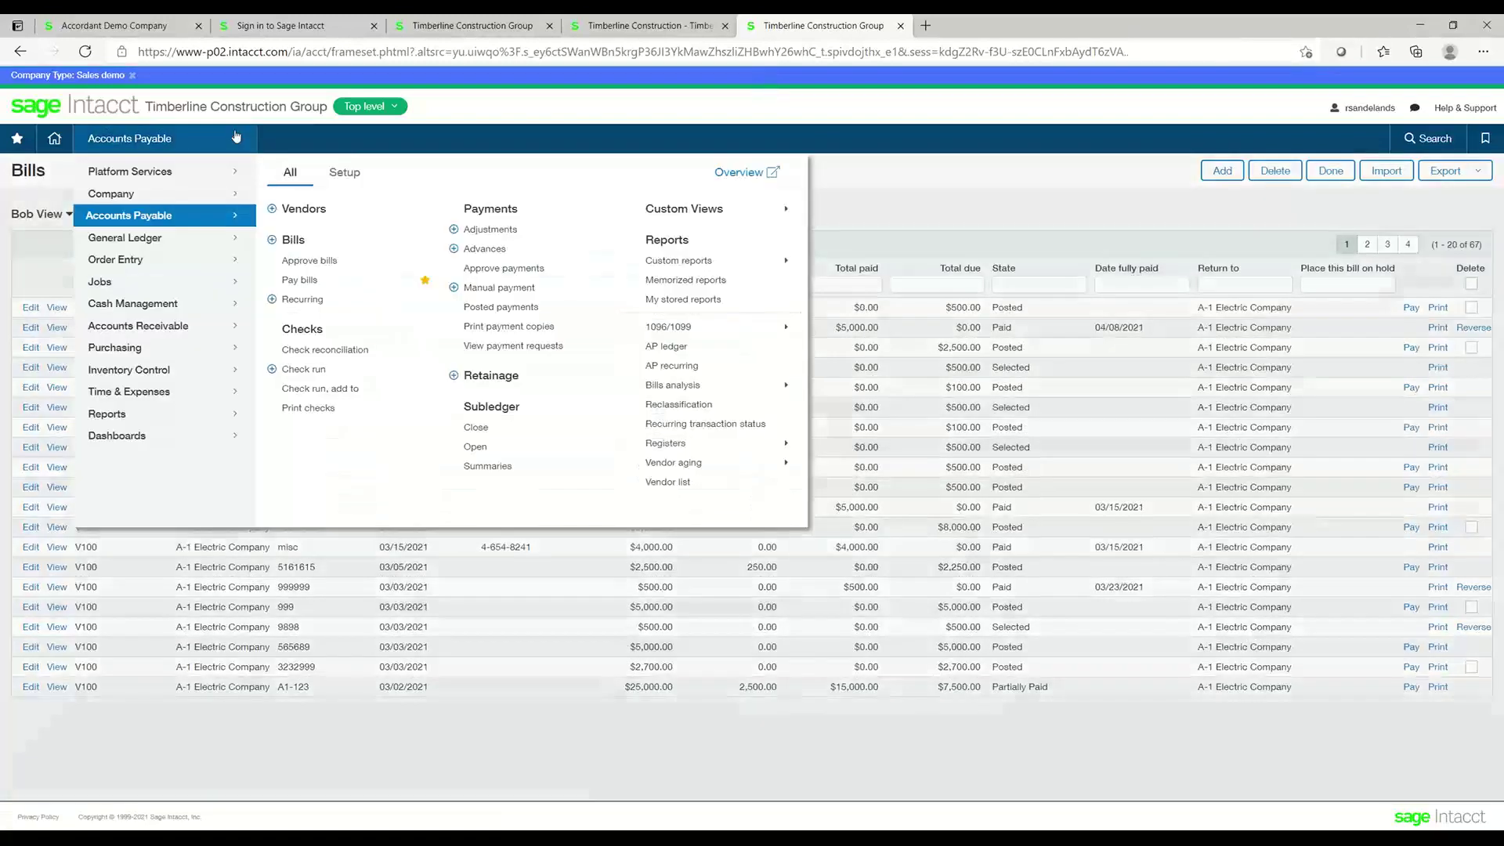
pyautogui.click(273, 241)
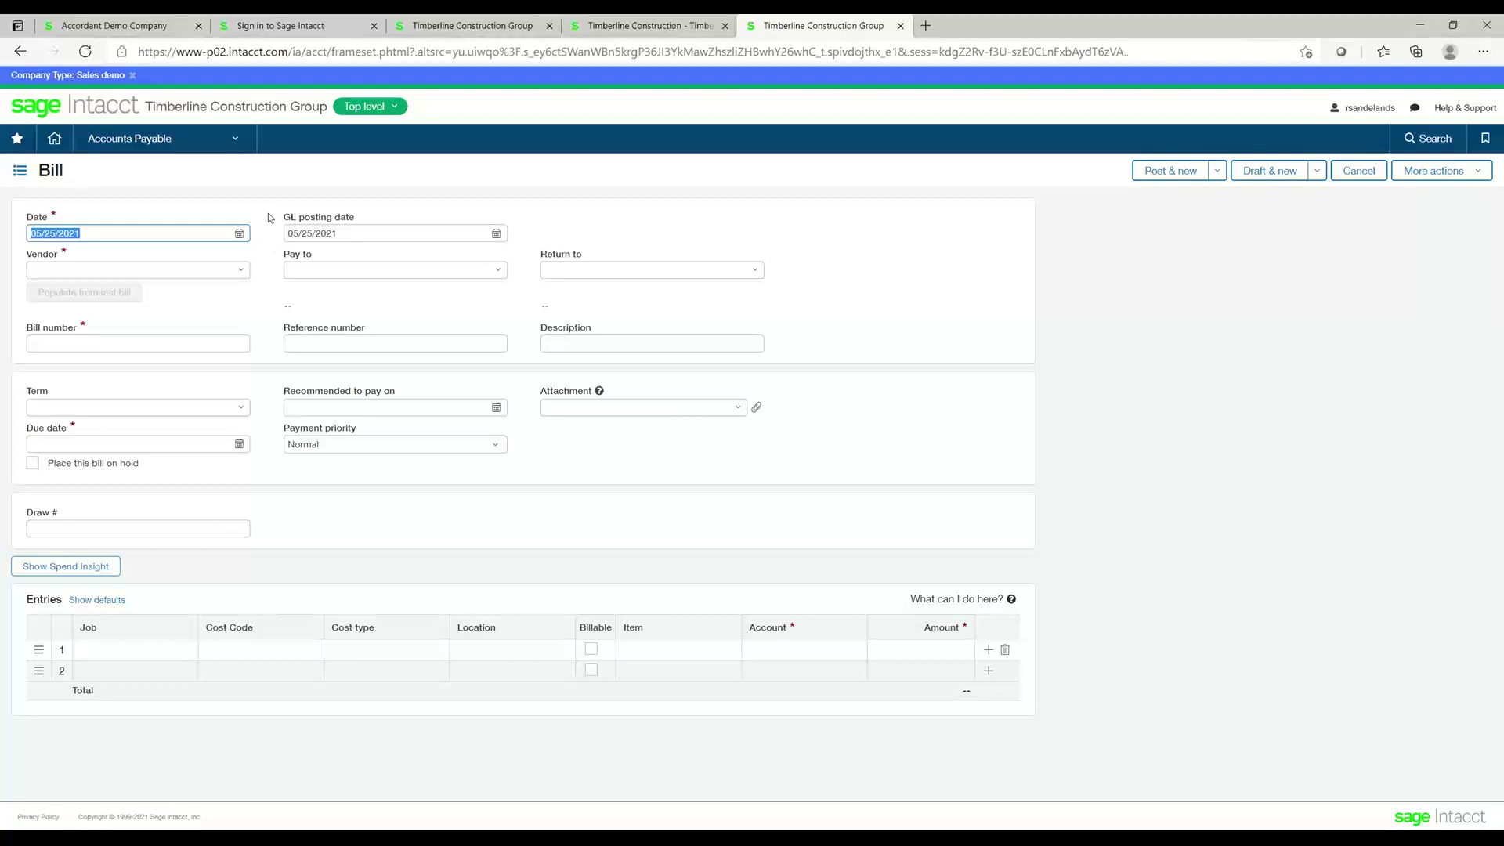
pyautogui.click(225, 154)
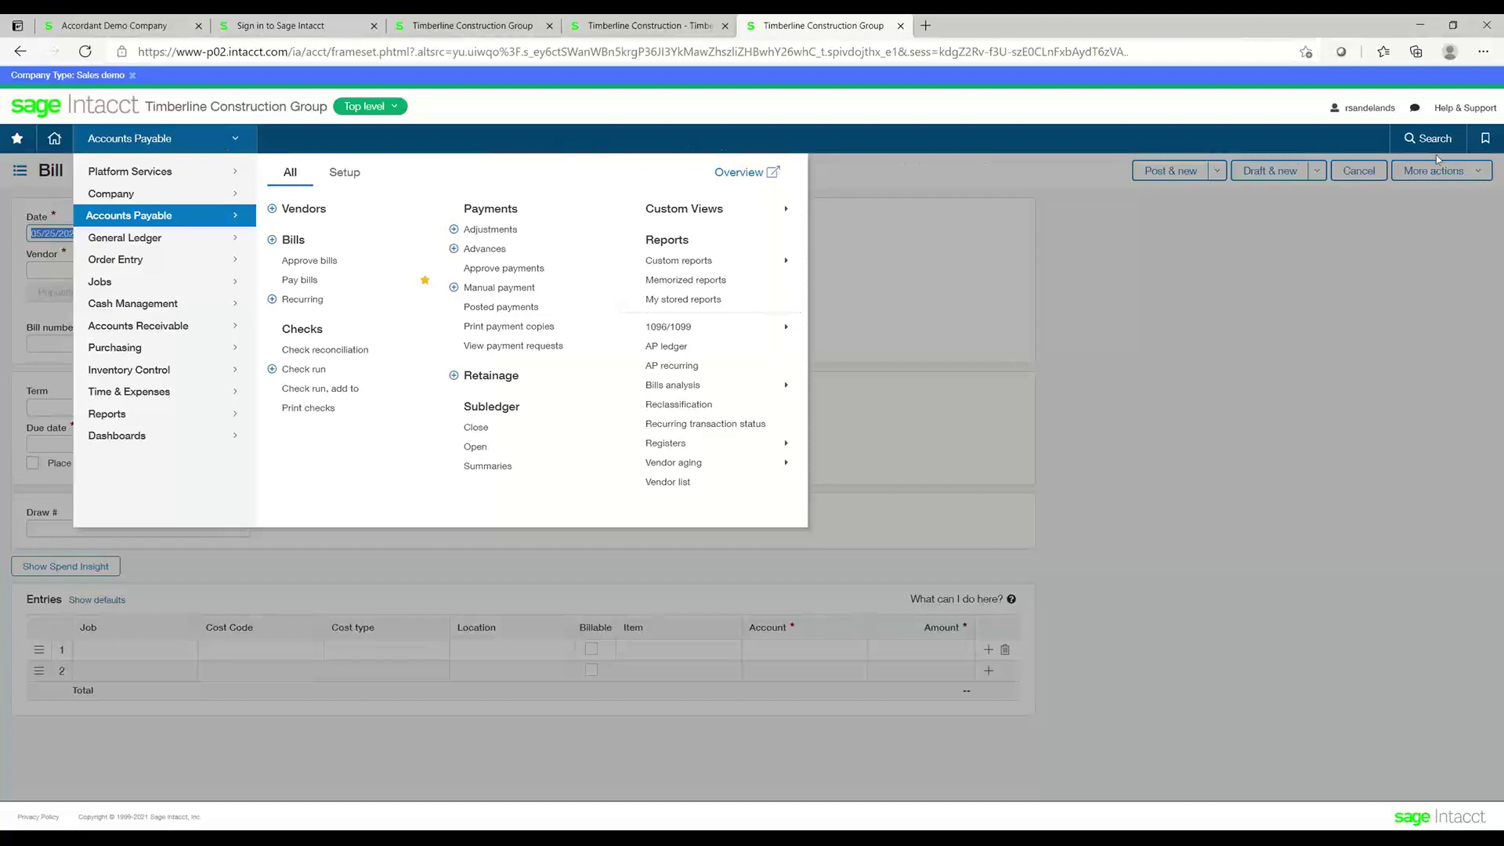
# Step: Open the "Quick vendor add" bookmark, leaving the new bill without saving
pyautogui.click(1484, 141)
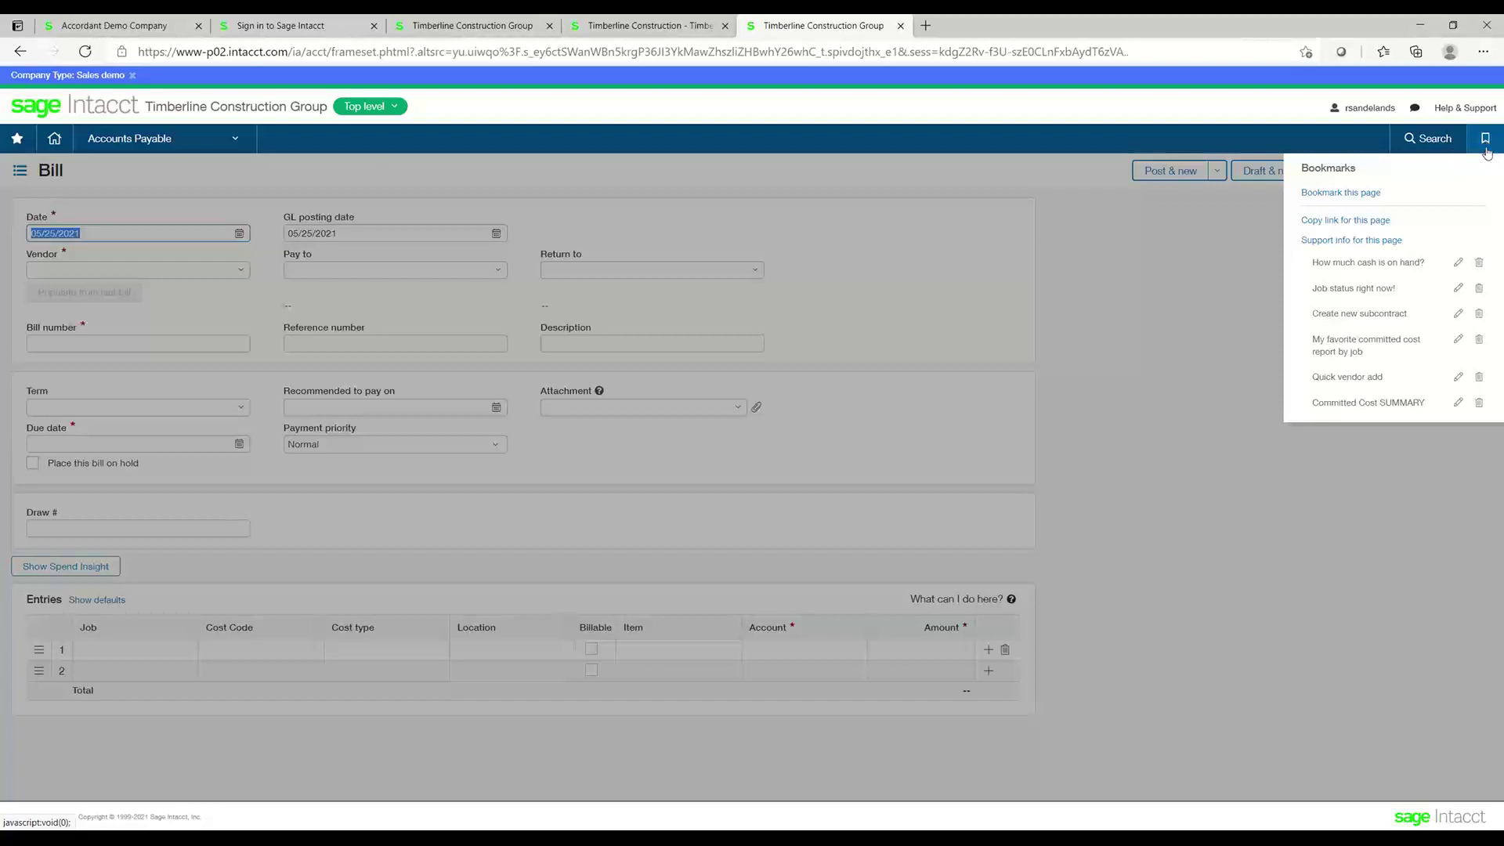
pyautogui.click(1371, 384)
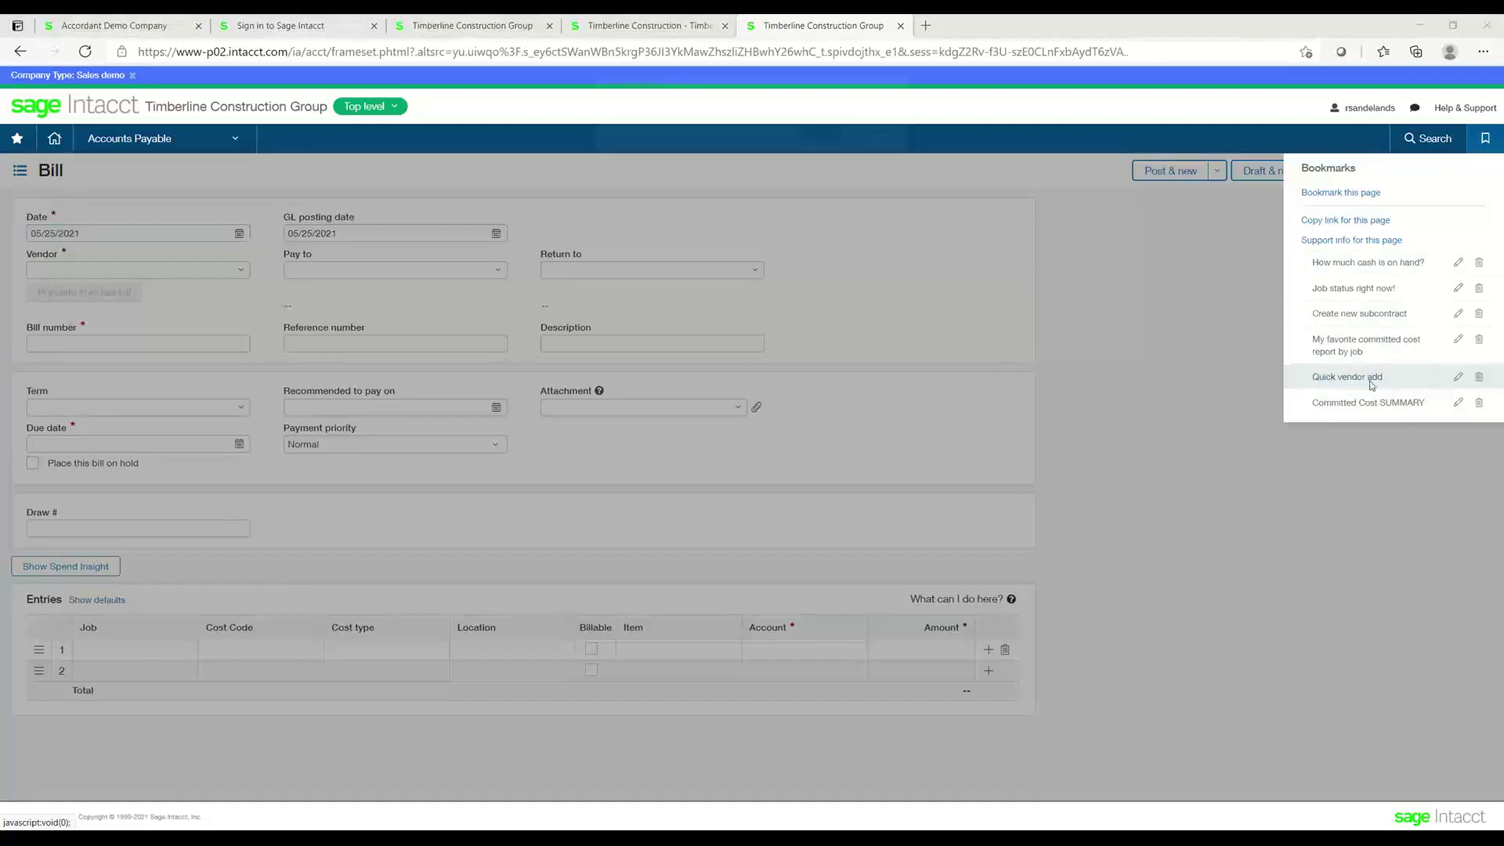
pyautogui.click(821, 137)
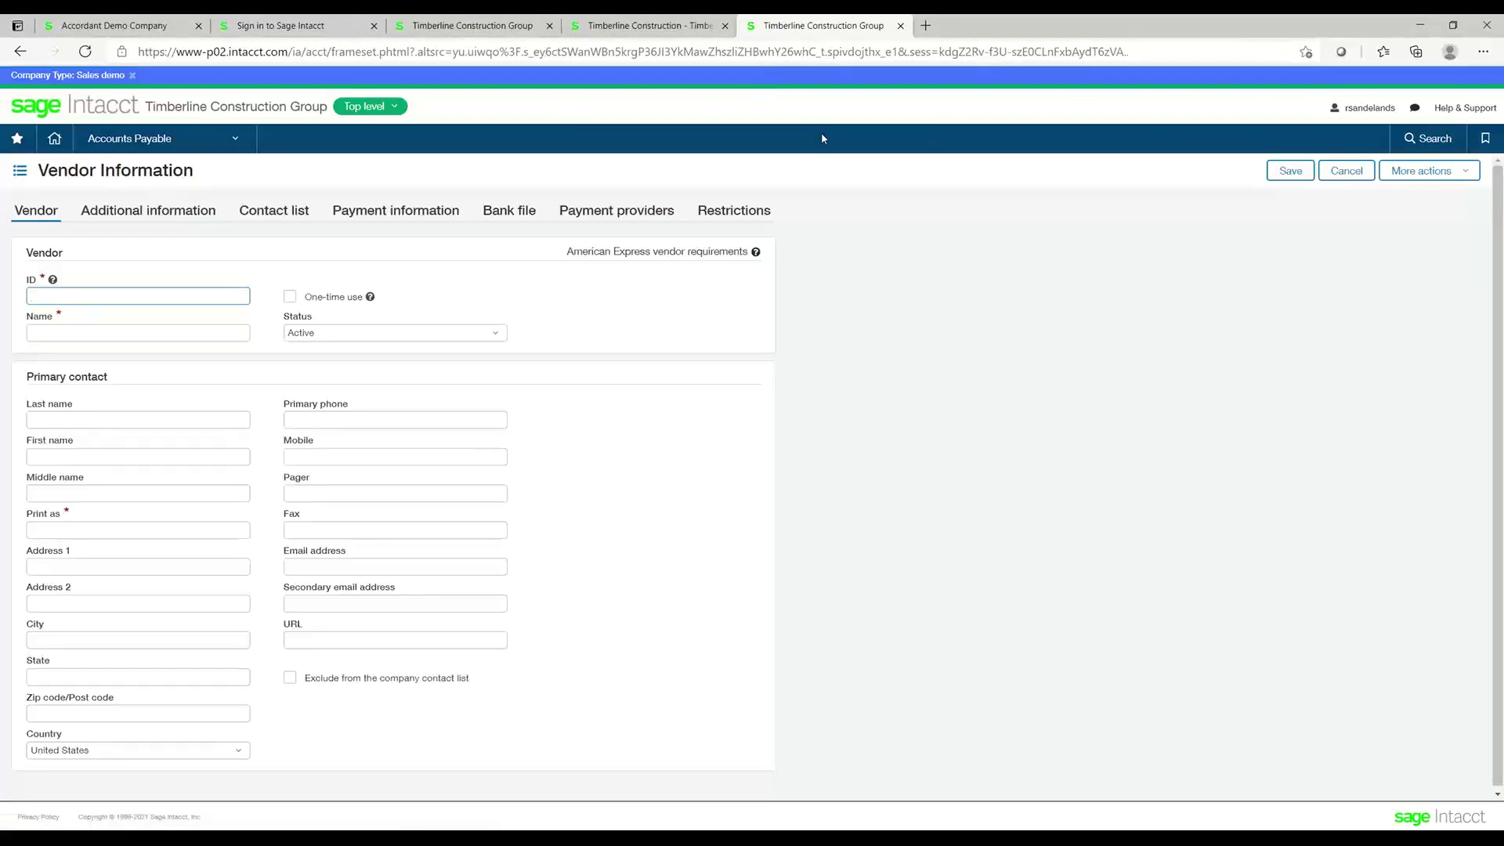
# Step: Open the "How much cash is on hand?" bookmark, leaving the vendor form without saving
pyautogui.click(1443, 110)
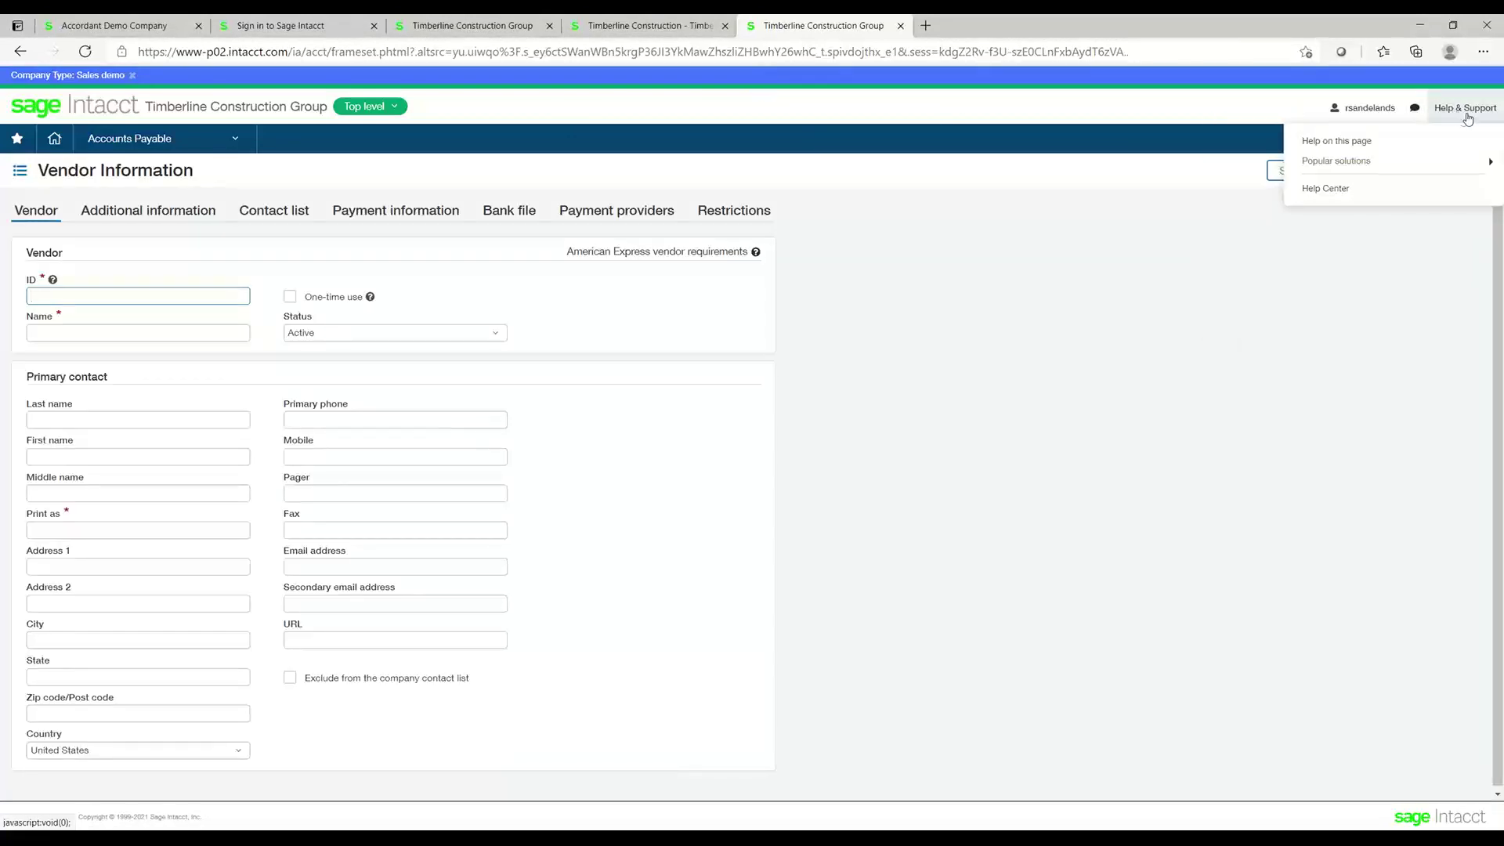
pyautogui.click(1485, 138)
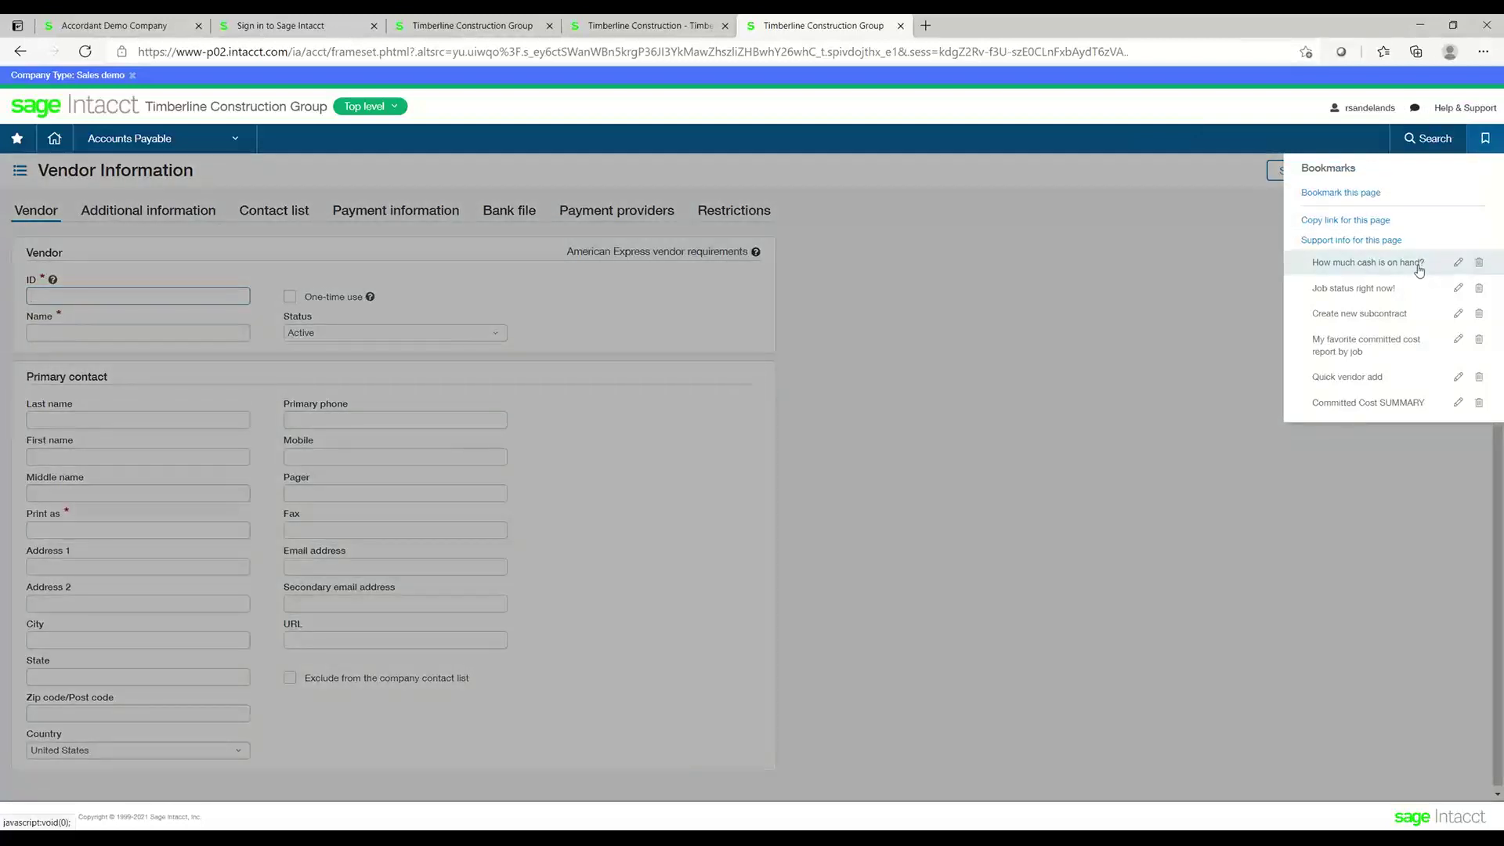
pyautogui.click(1373, 263)
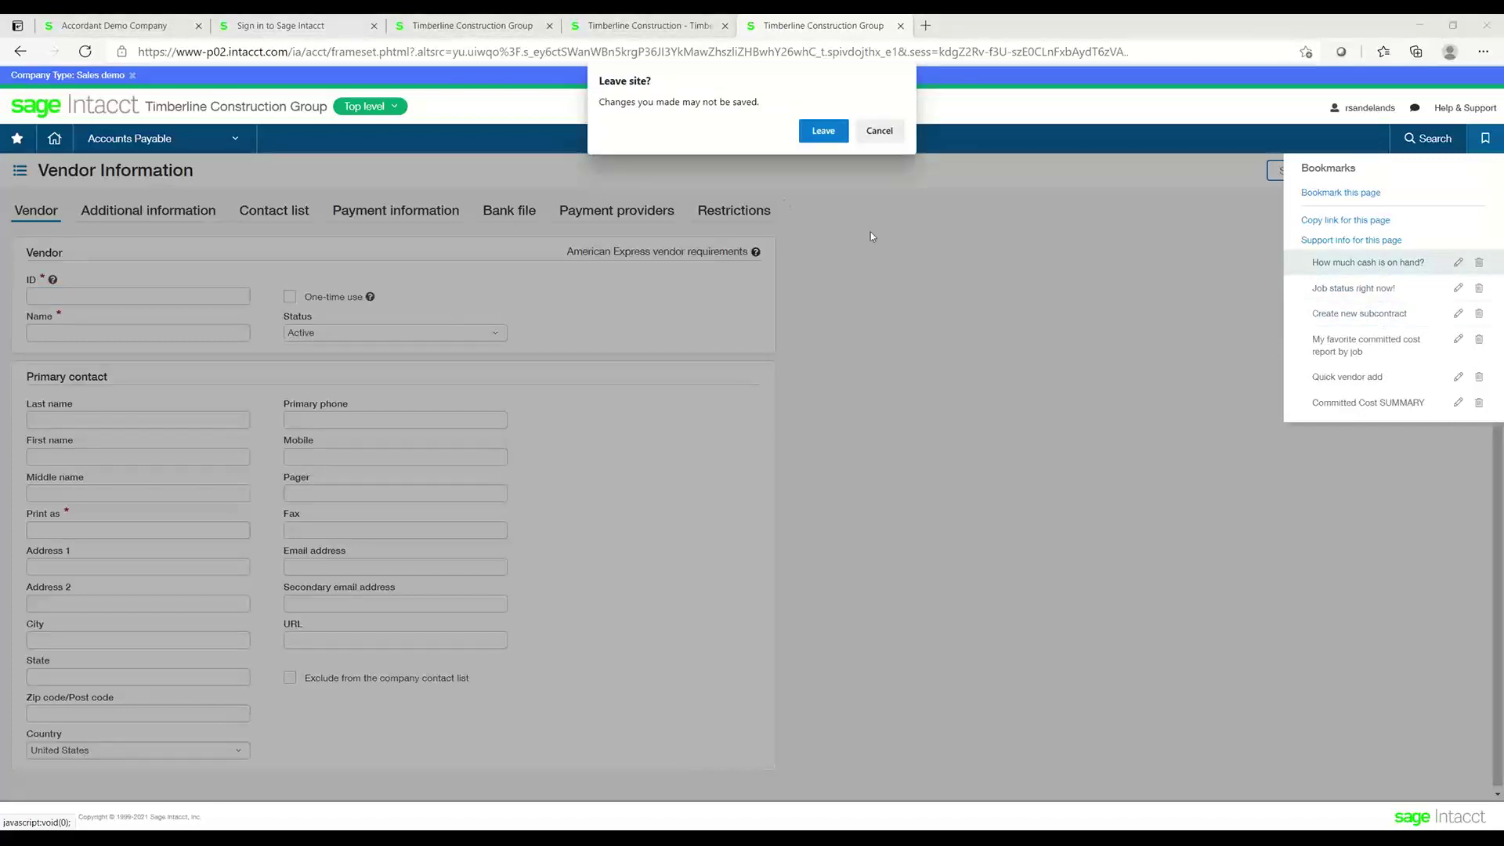
pyautogui.click(822, 132)
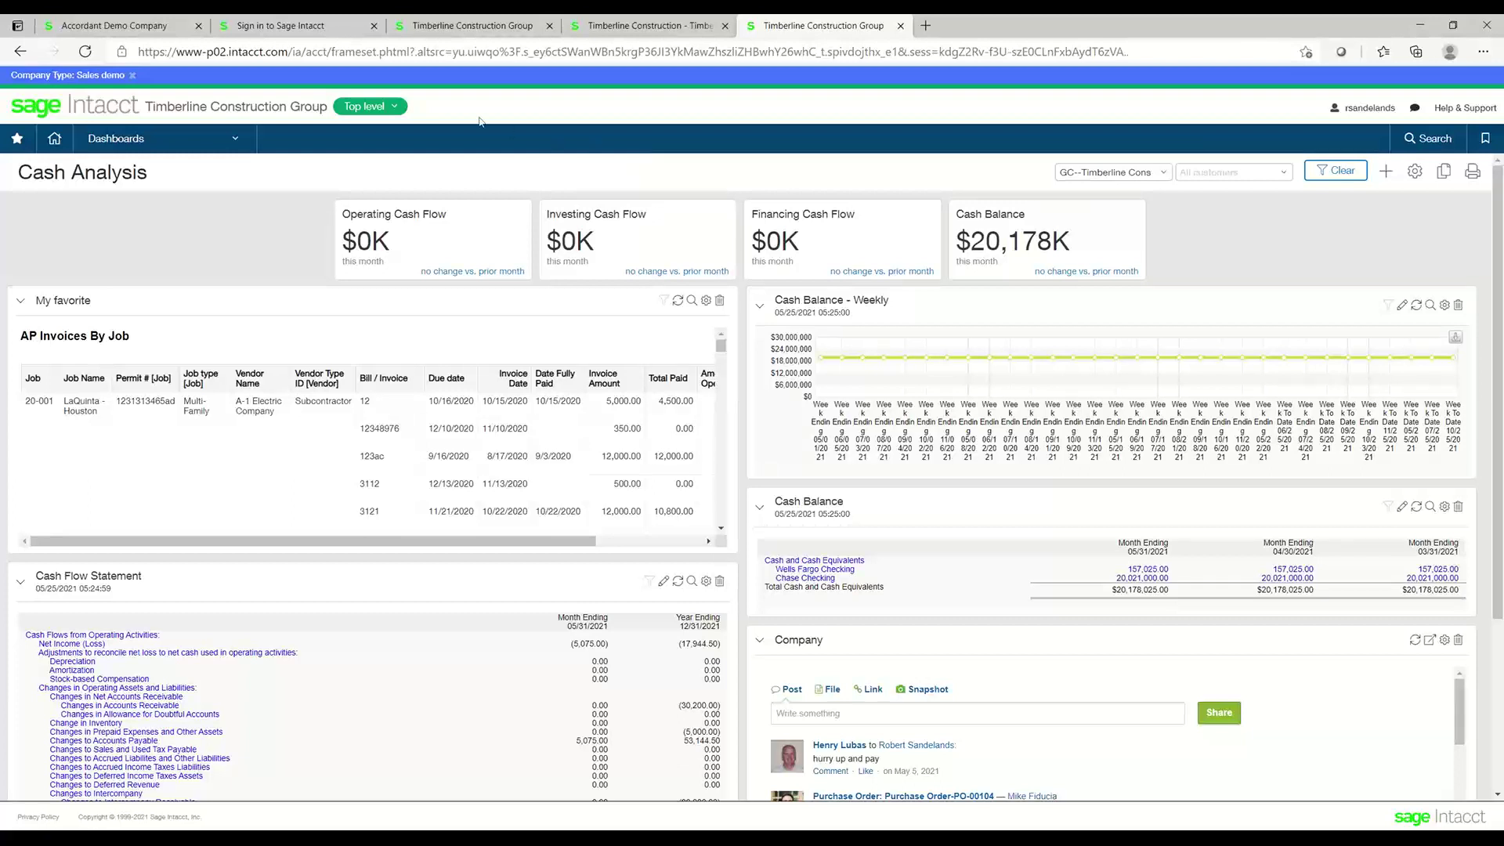
# Step: Show the available entities, then open the "How much cash is on hand?" bookmark in the Timberline Construction entity session
pyautogui.click(395, 110)
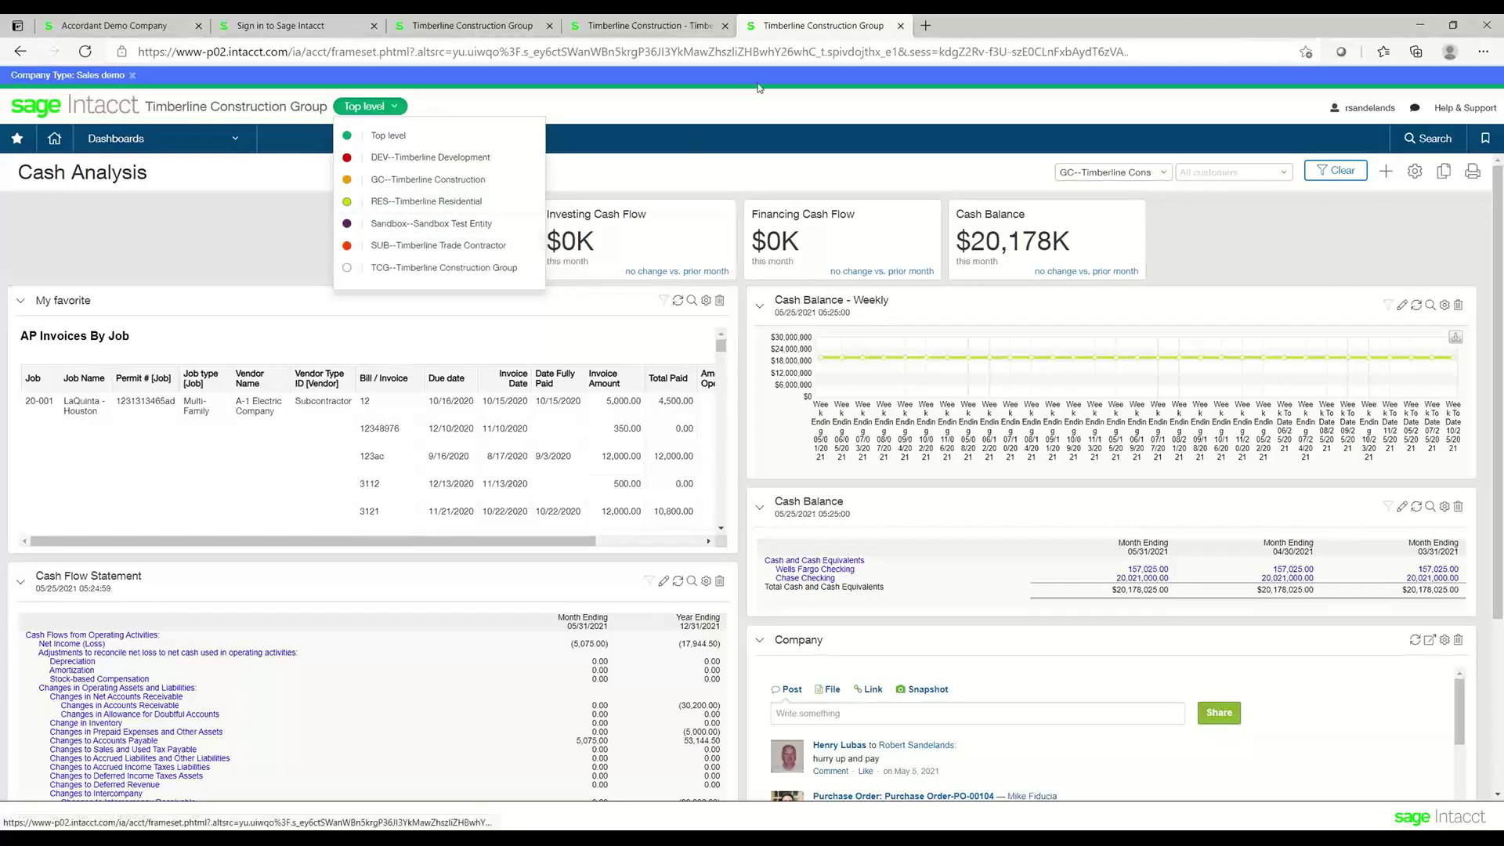
pyautogui.click(672, 30)
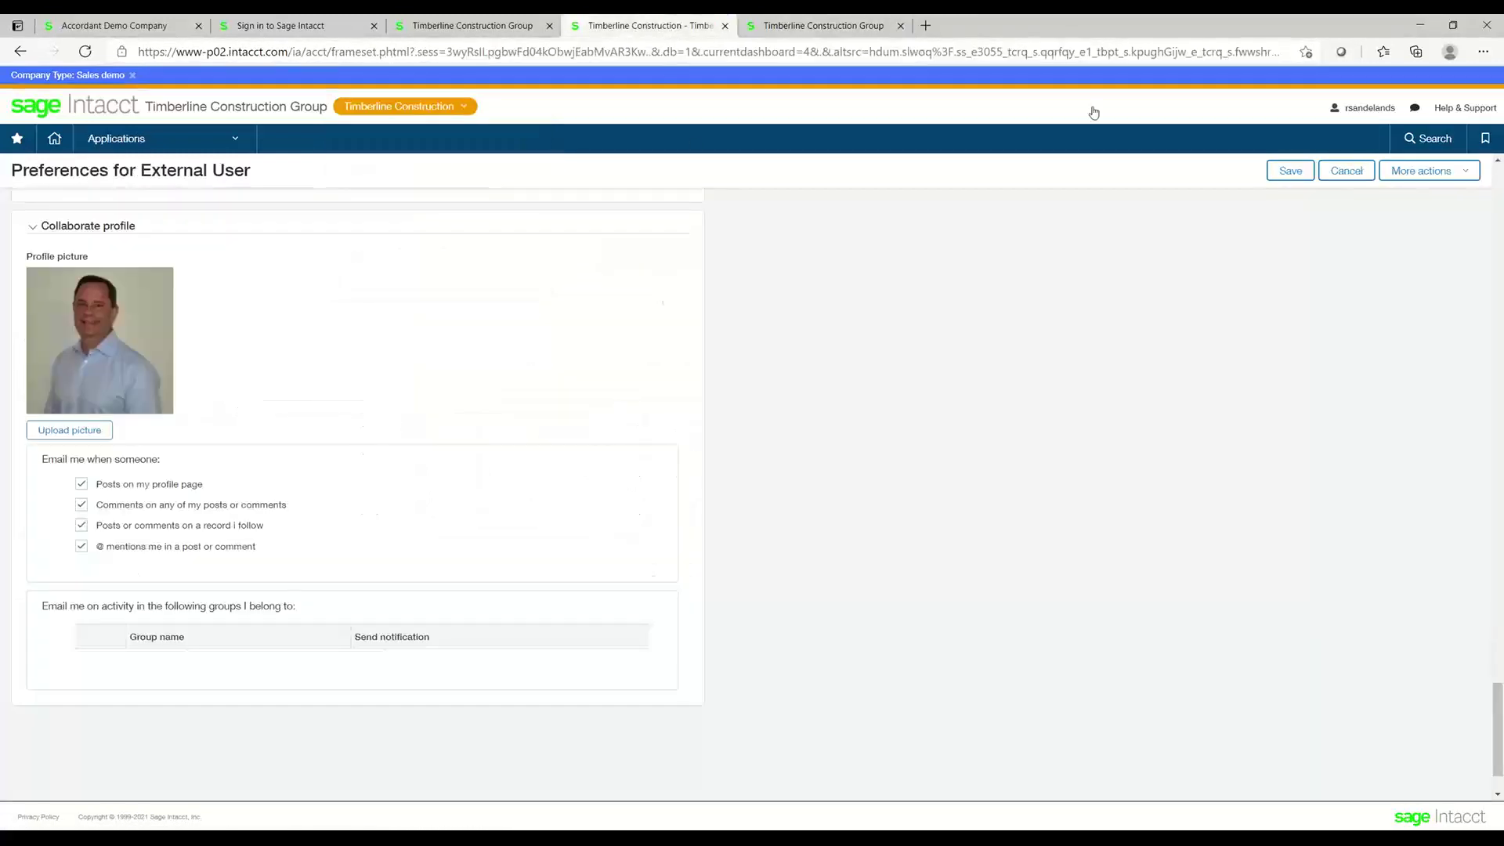
pyautogui.click(1485, 141)
pyautogui.click(1404, 266)
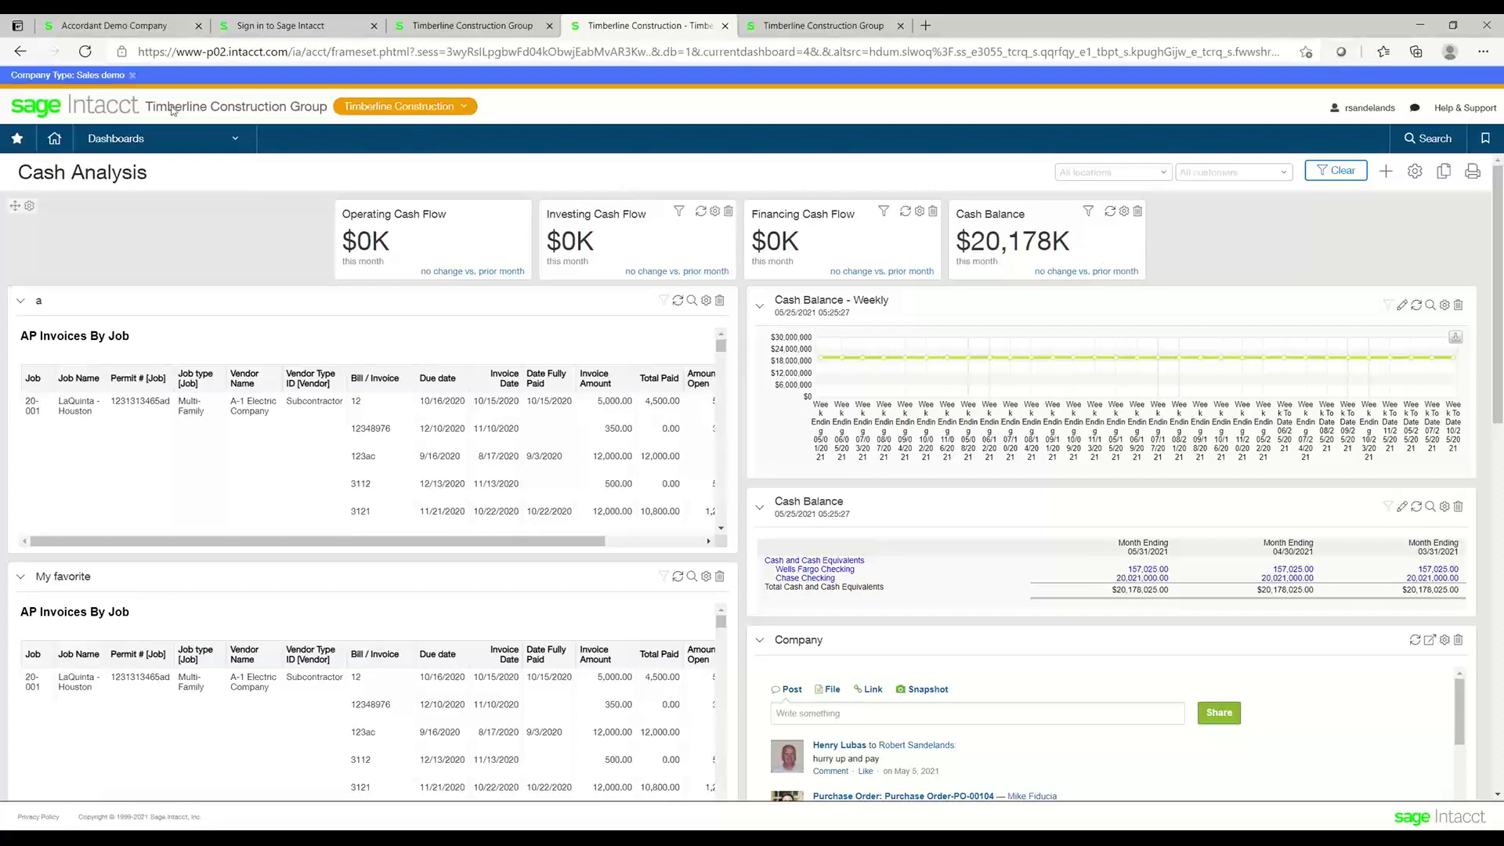
# Step: Return to the top-level session, look over the Platform Services options, and open the Accounts Payable bills list
pyautogui.click(468, 32)
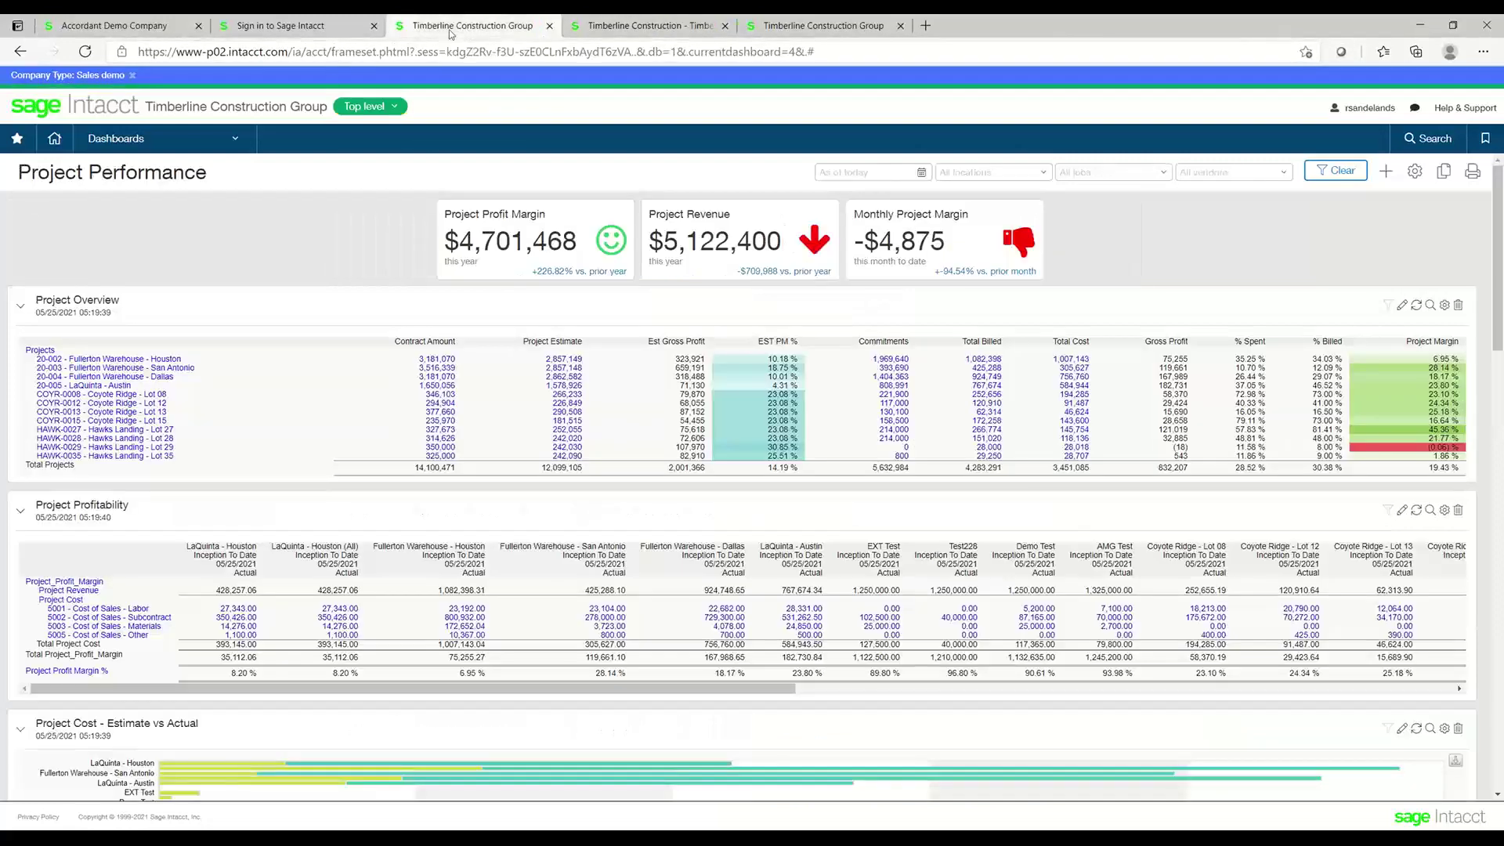
pyautogui.click(175, 144)
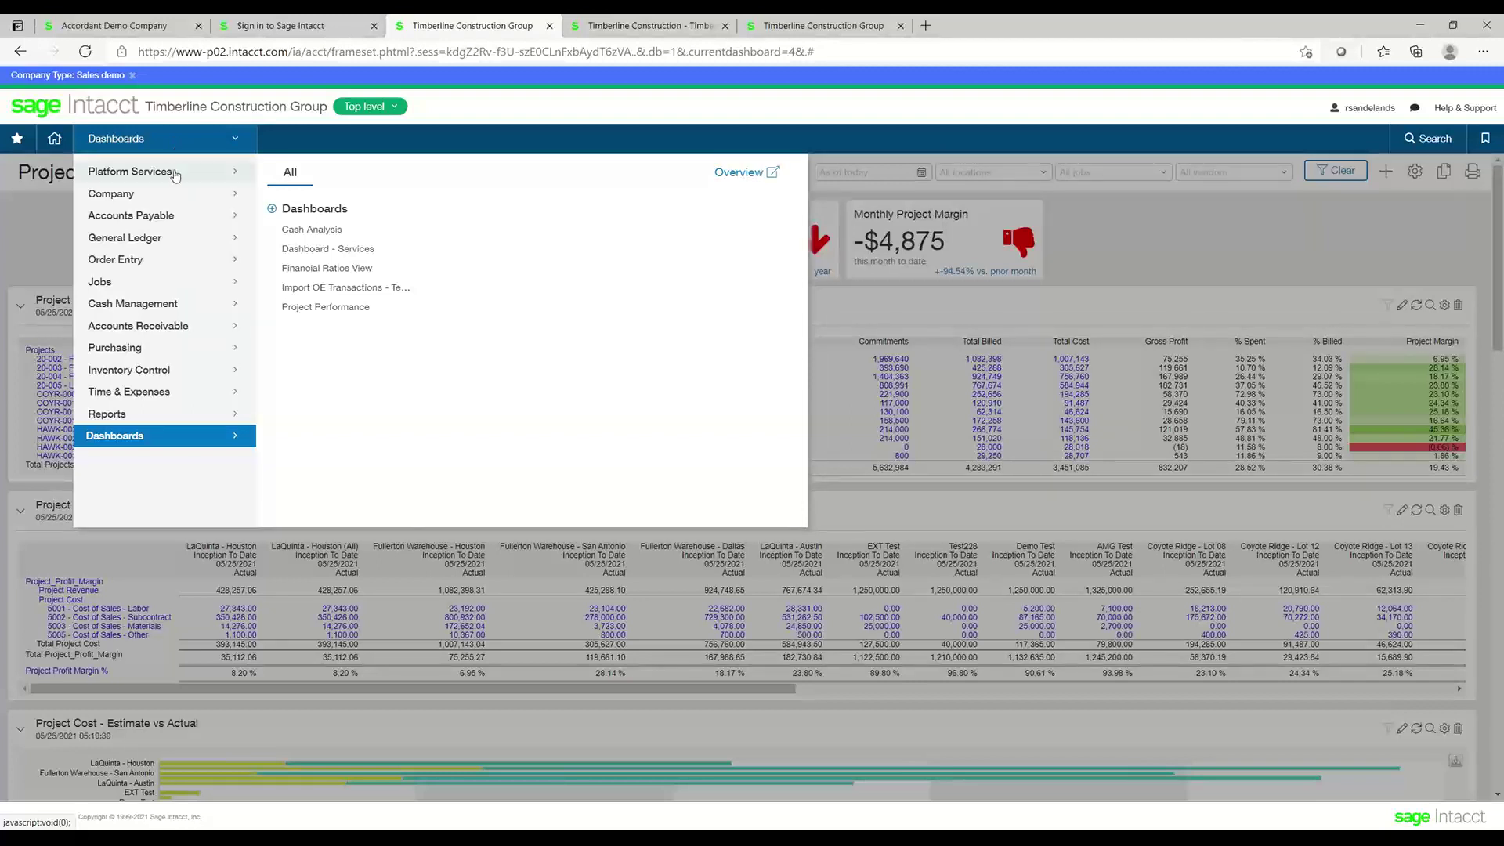
pyautogui.moveTo(176, 174)
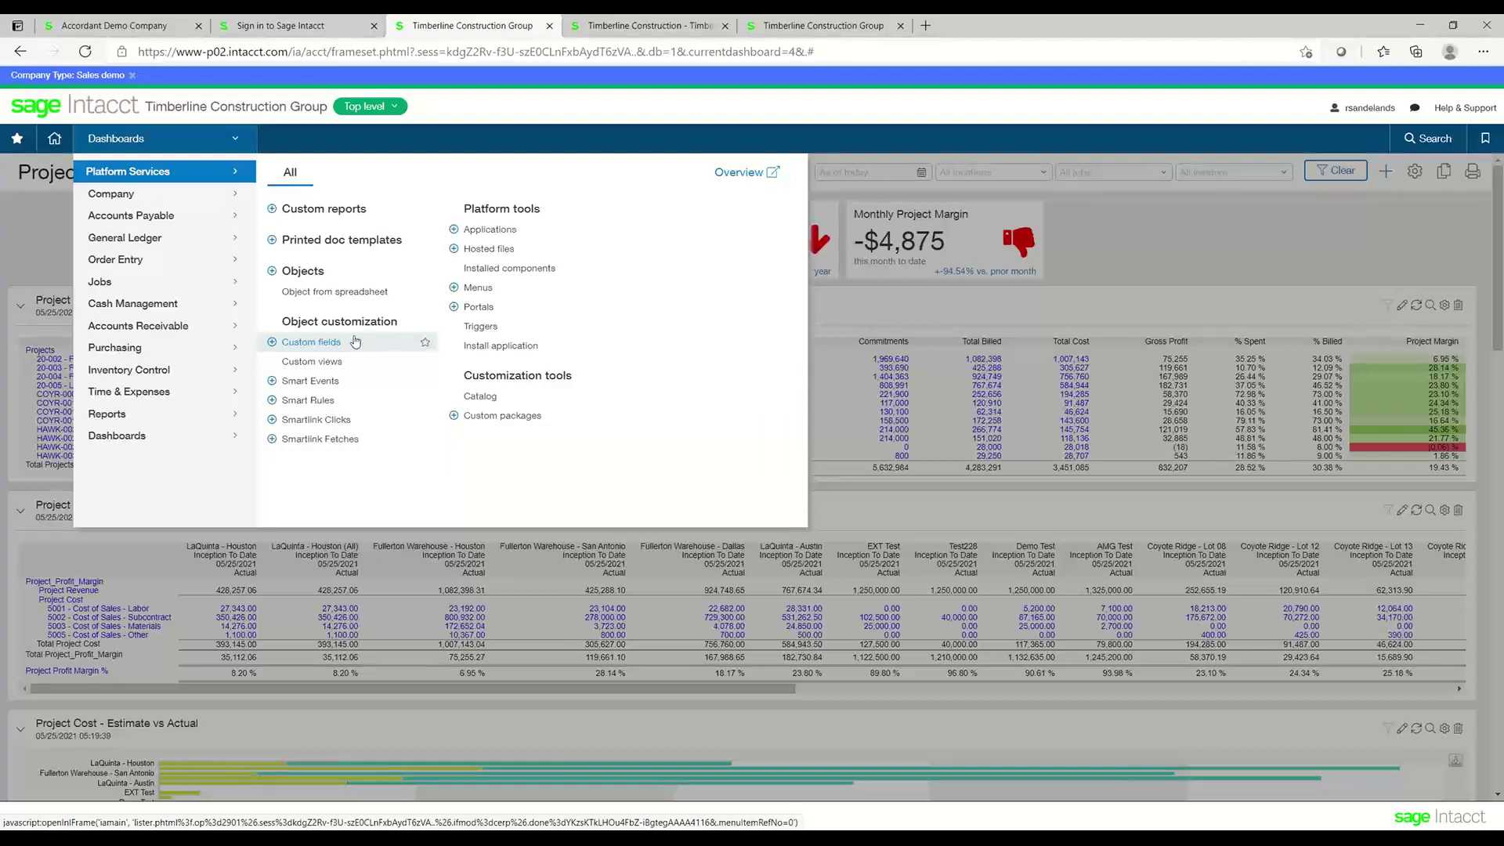
pyautogui.moveTo(198, 225)
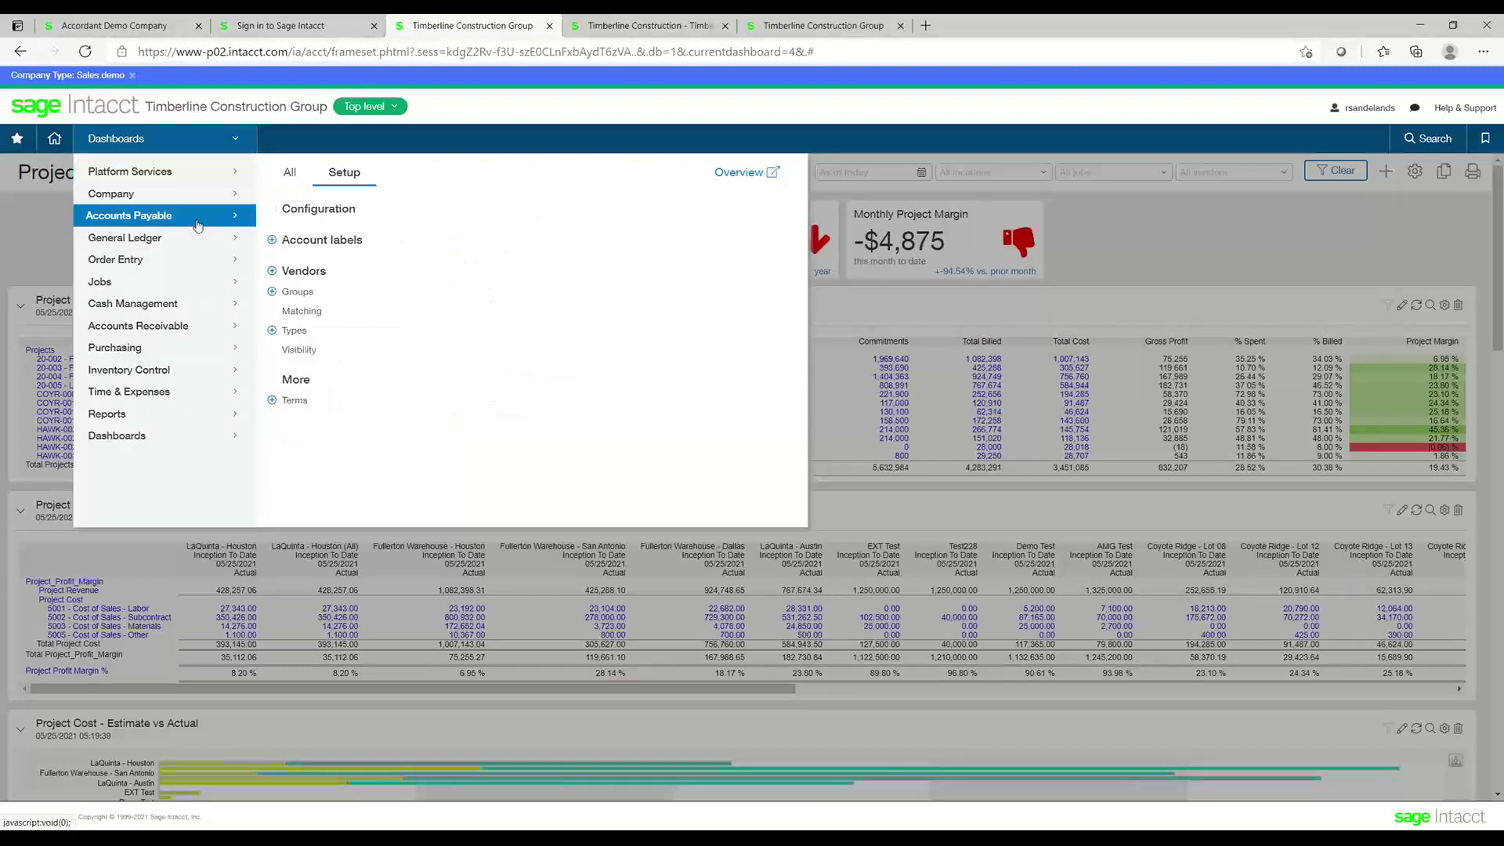
pyautogui.click(288, 172)
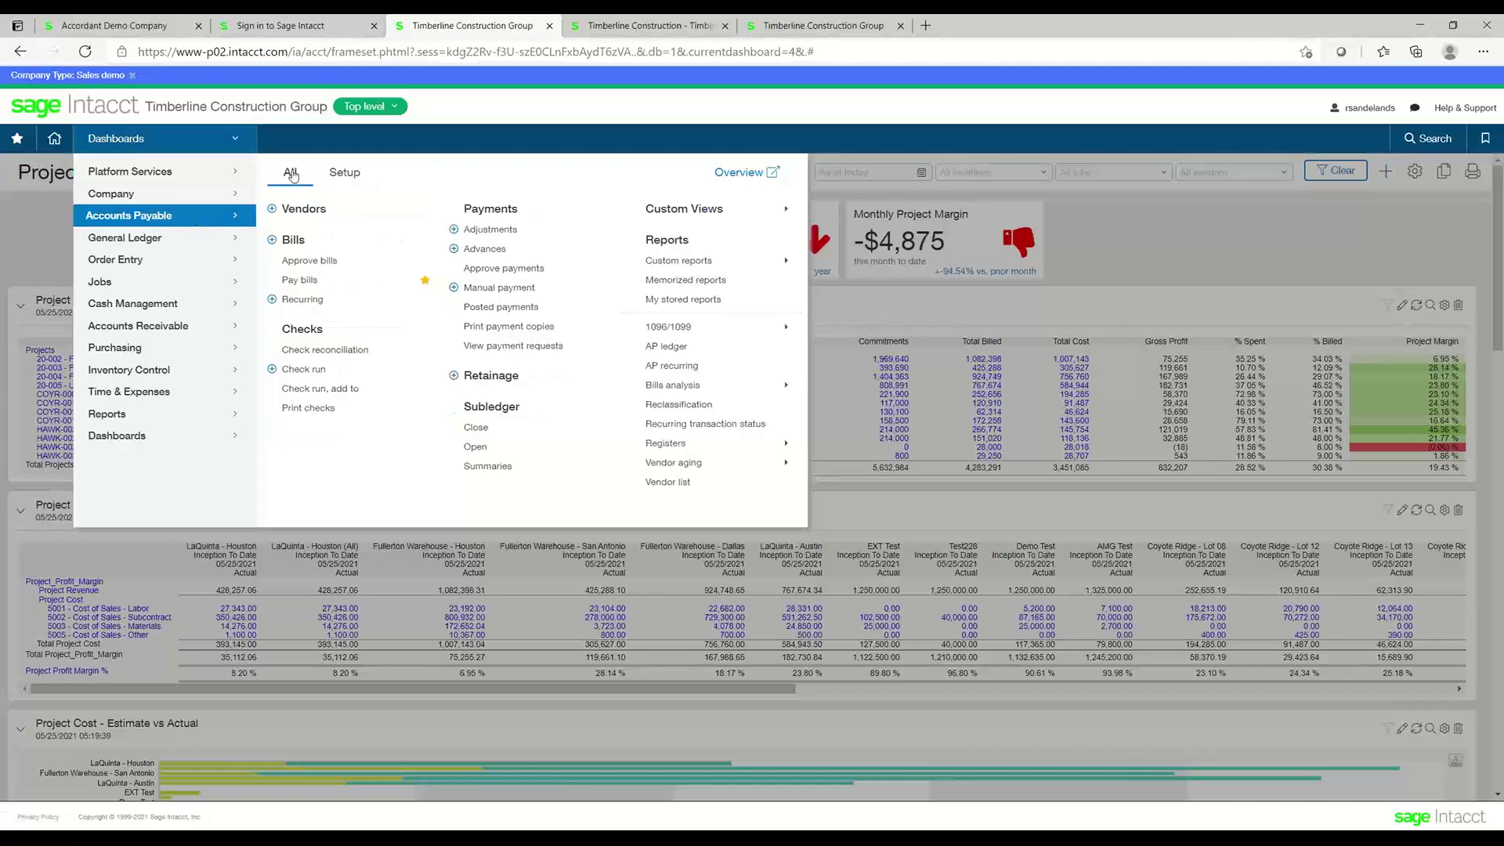
pyautogui.click(294, 240)
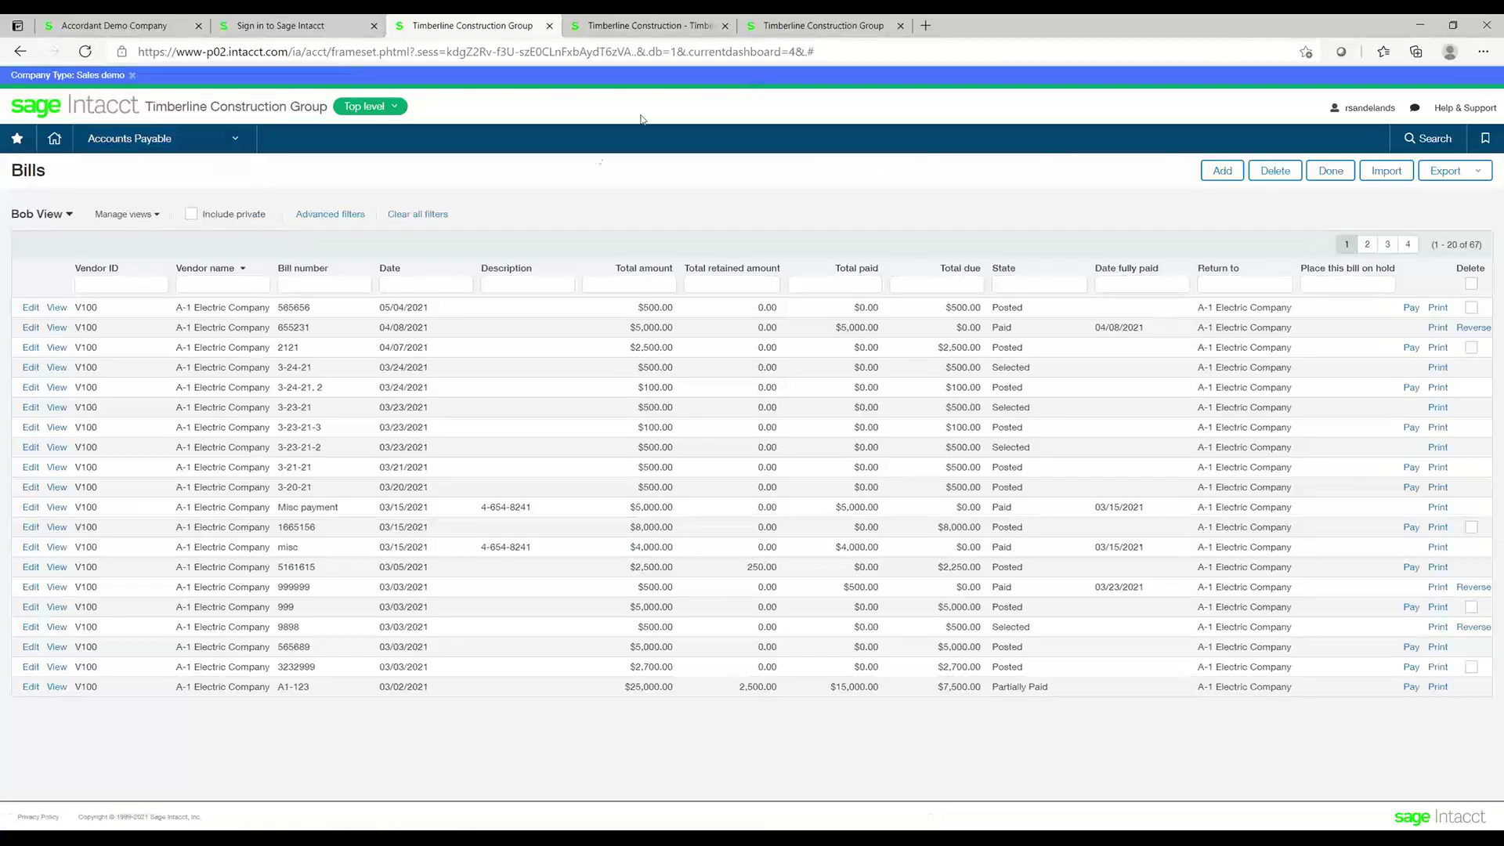
# Step: Switch to the Timberline Construction entity session and open its Accounts Payable bills list
pyautogui.click(660, 29)
pyautogui.click(211, 139)
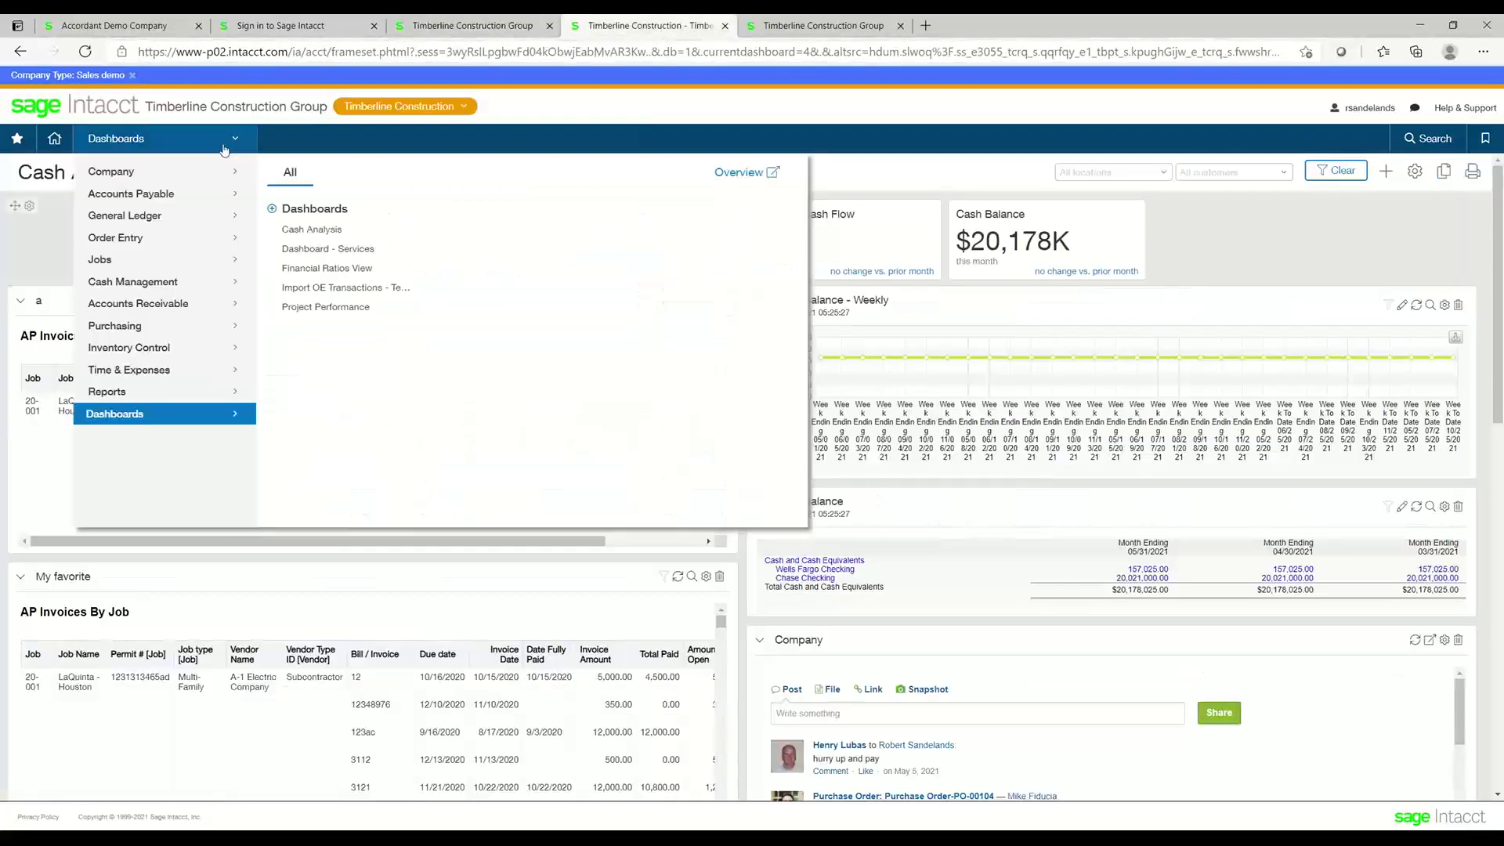
pyautogui.moveTo(174, 202)
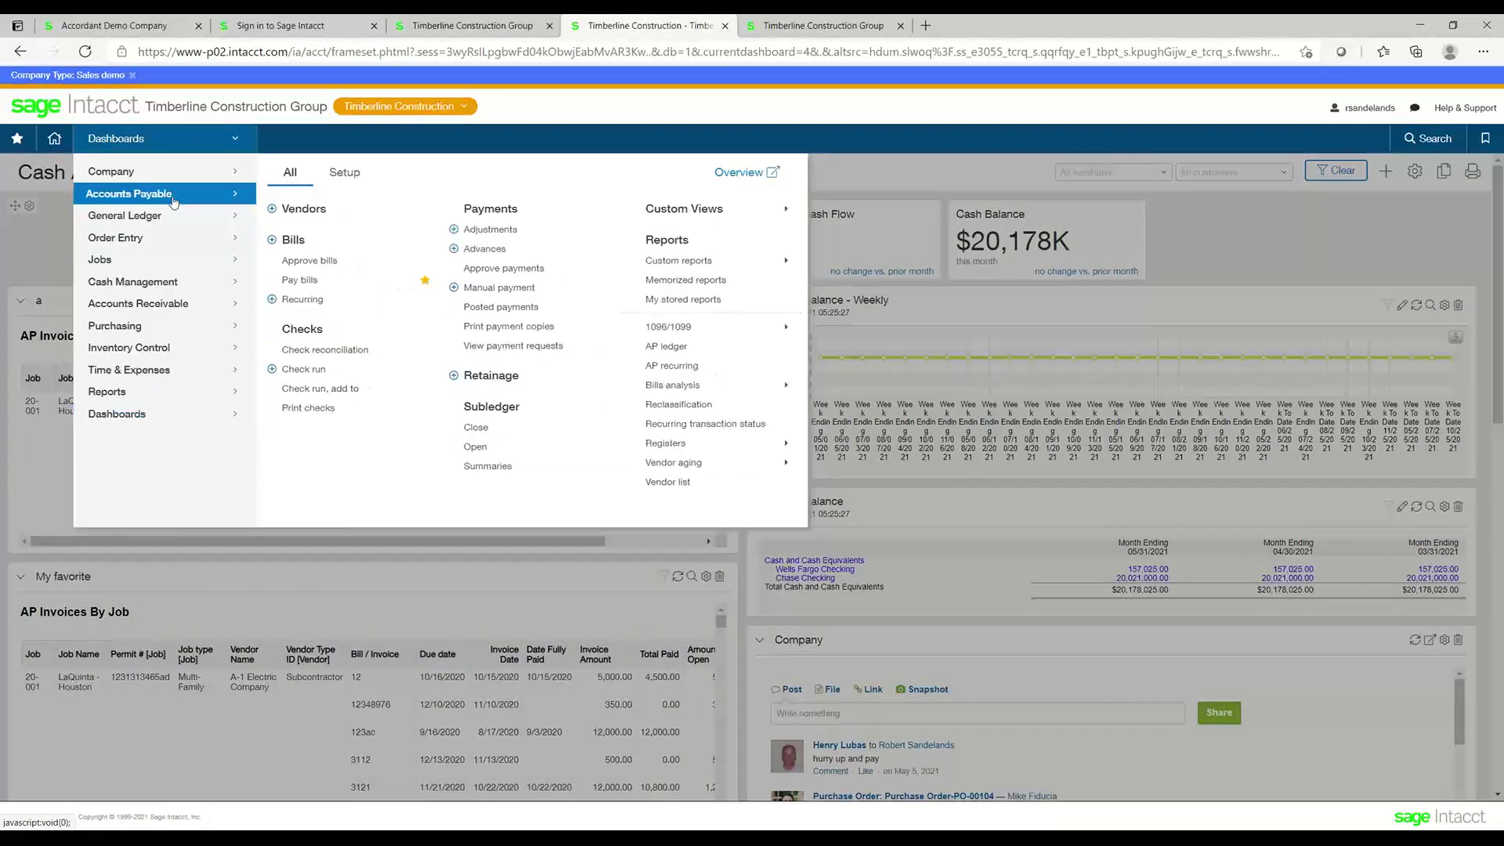
pyautogui.click(298, 242)
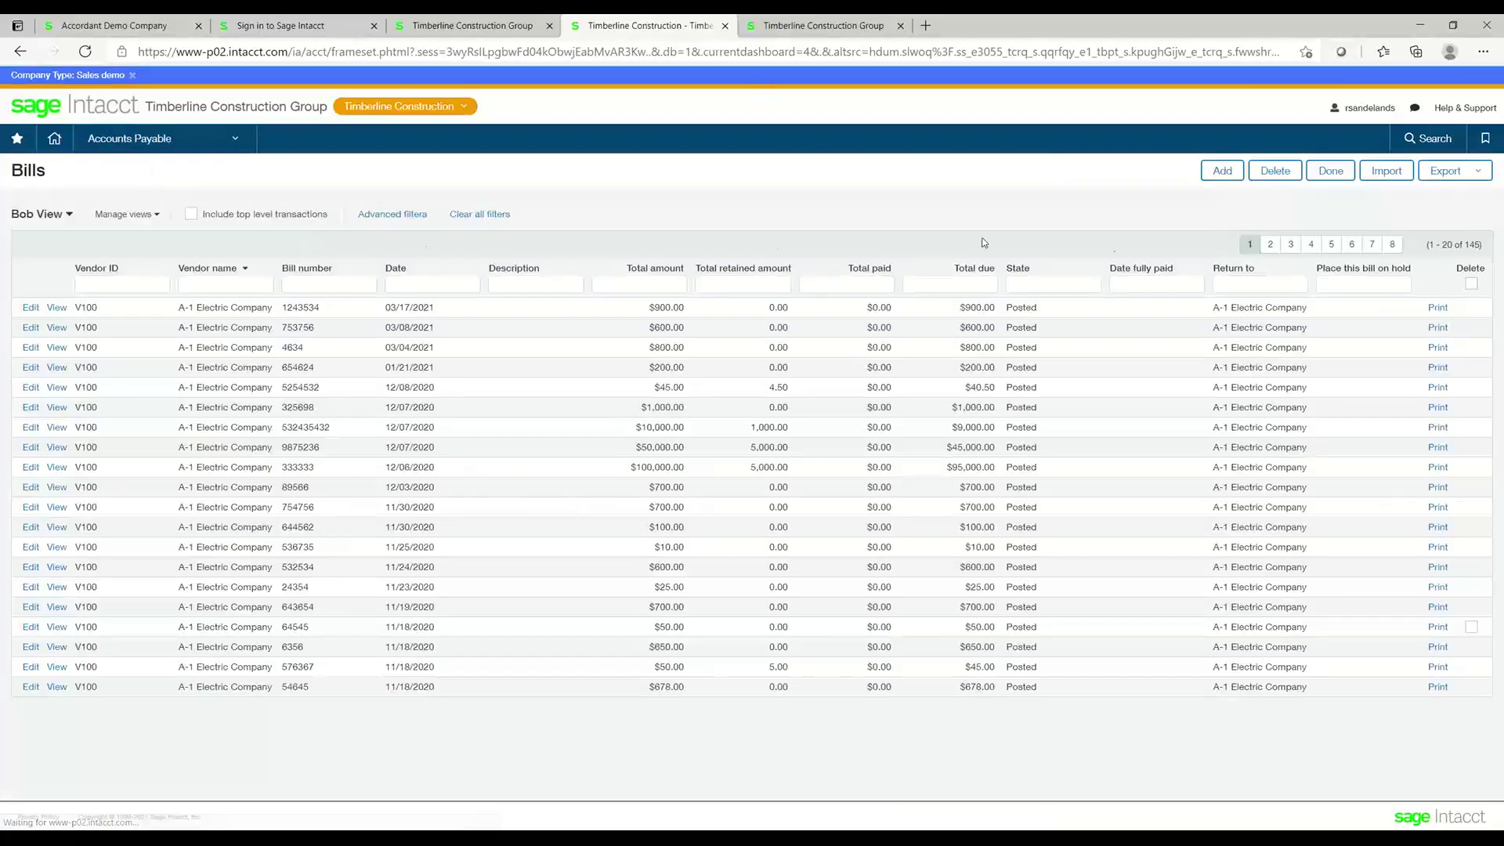
# Step: Add a new bill in the Timberline Construction entity and choose V100--A-1 Electric Company as the vendor
pyautogui.click(1222, 172)
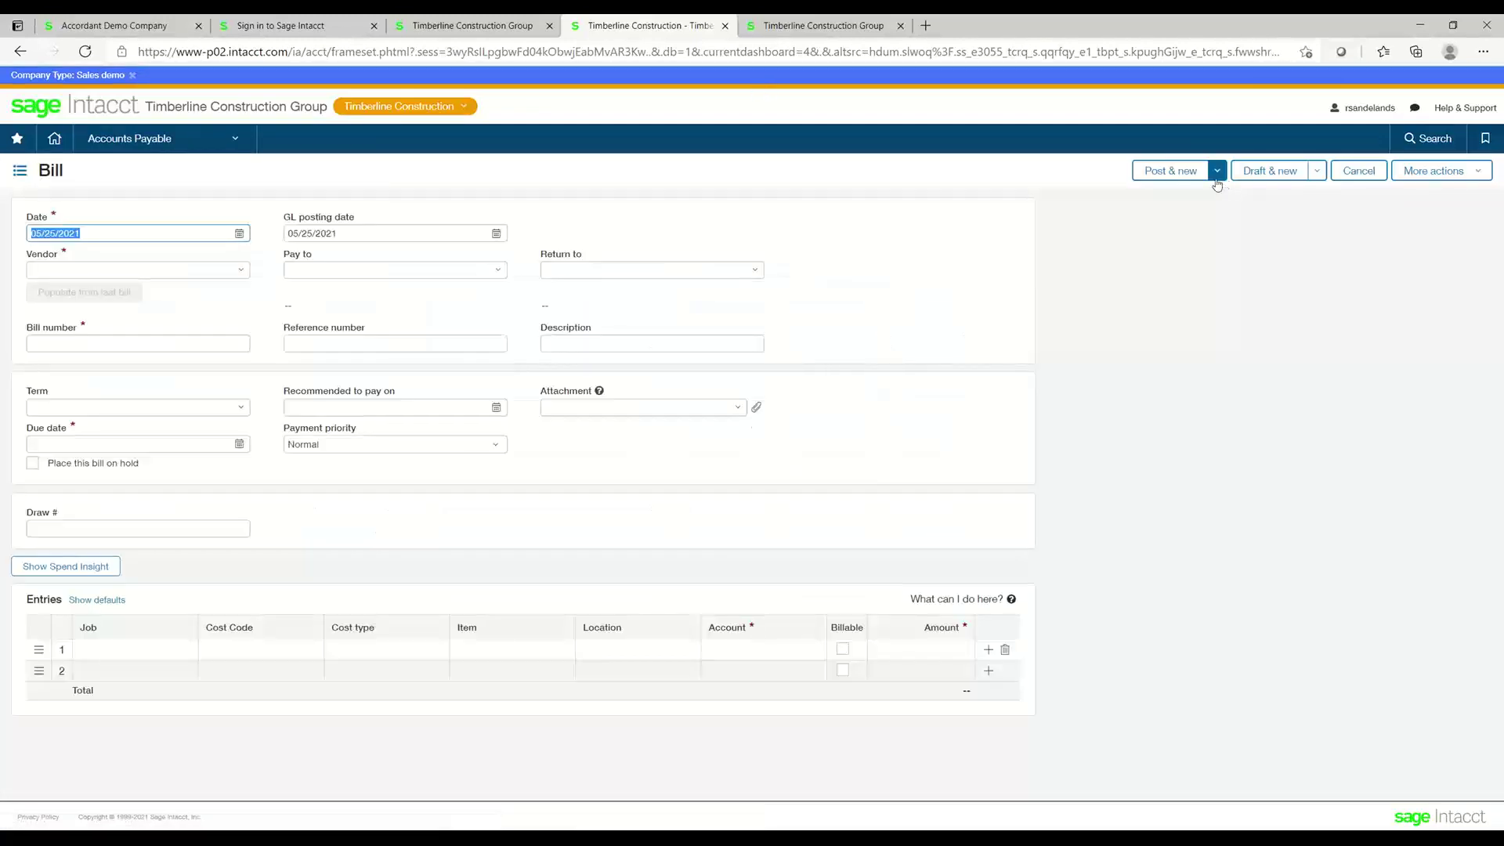
pyautogui.click(142, 272)
pyautogui.write('a')
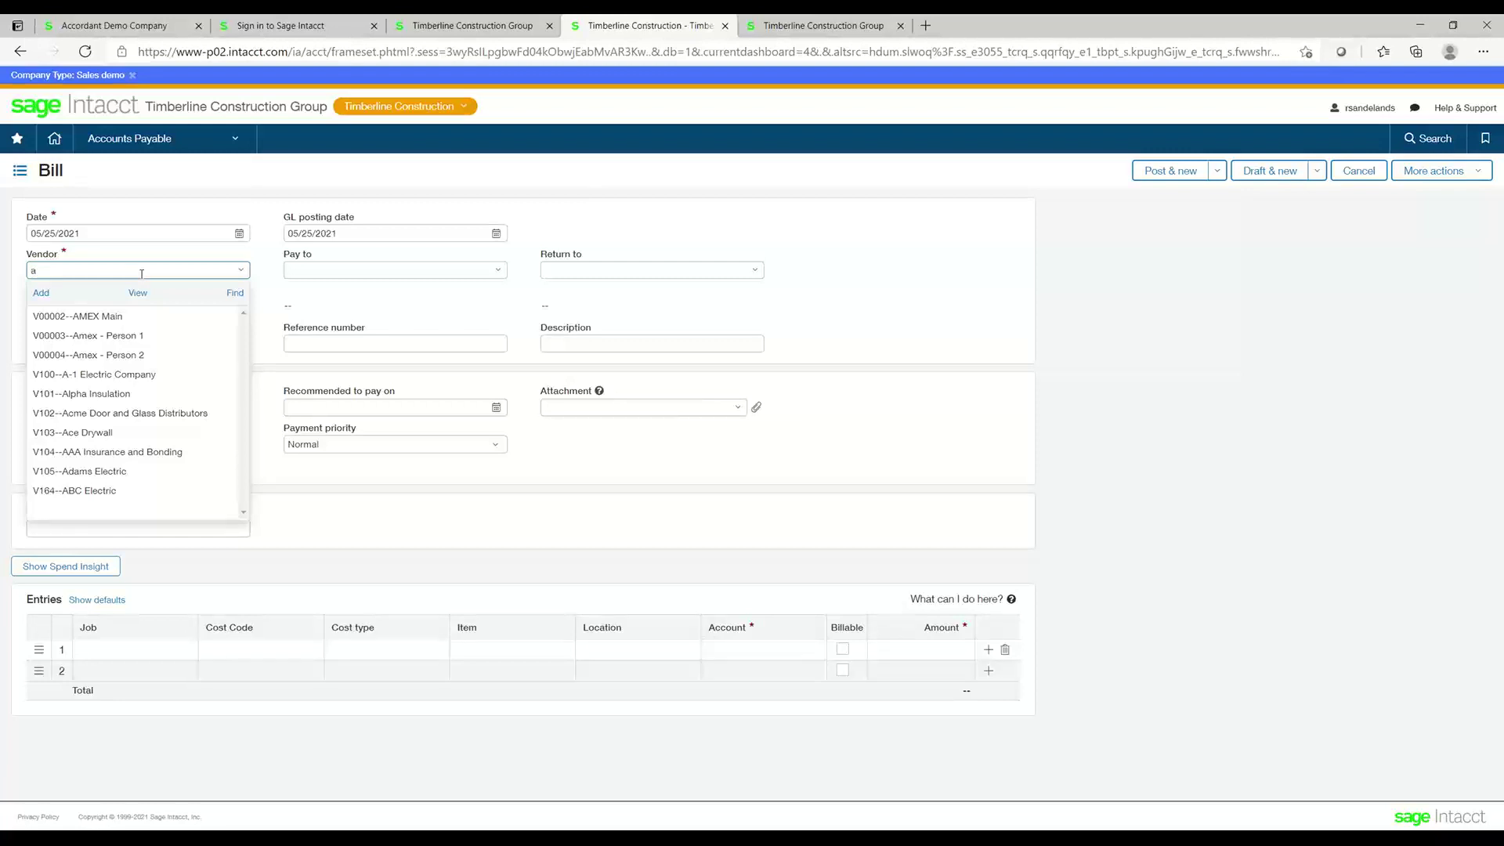
pyautogui.click(122, 375)
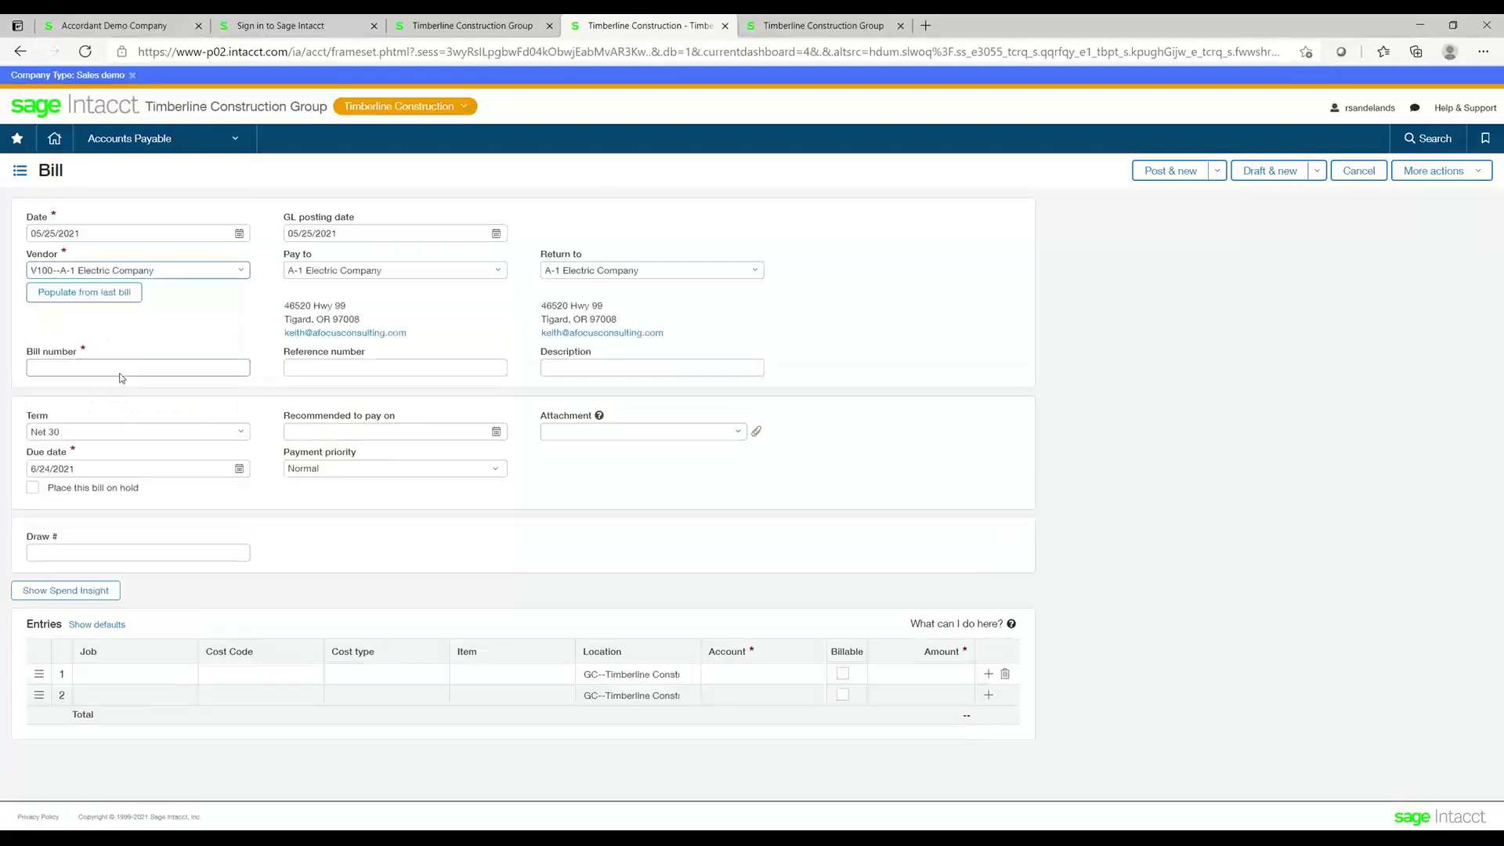
# Step: Enter bill number 346532 and an entry line for job 20-001--LaQuinta - Houston with cost code G02-220, cost type MAT--Materials and amount 700
pyautogui.click(113, 368)
pyautogui.write('346532')
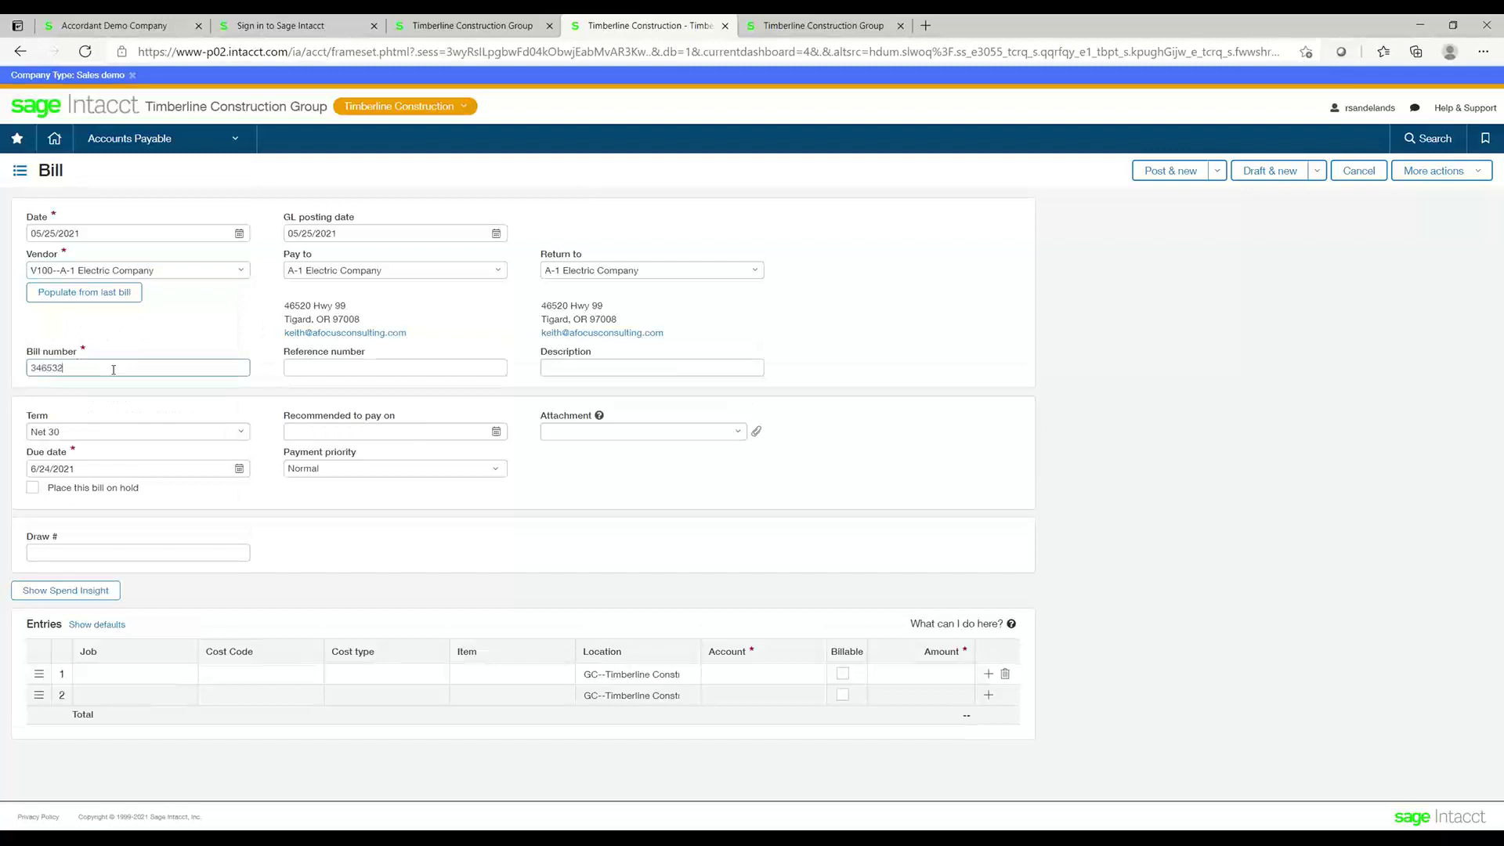
pyautogui.click(185, 675)
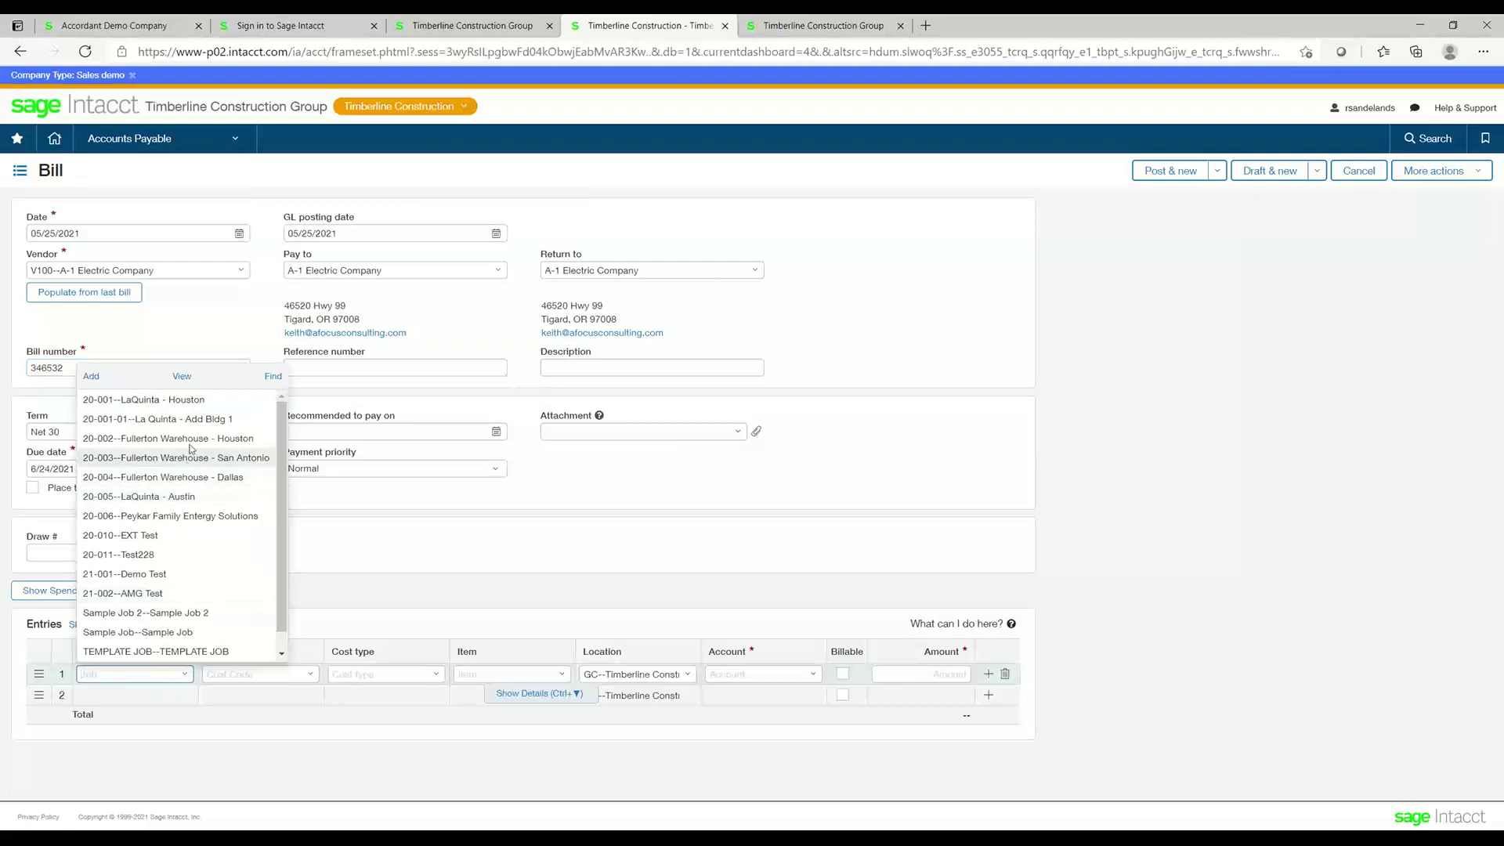
pyautogui.click(197, 399)
pyautogui.click(310, 677)
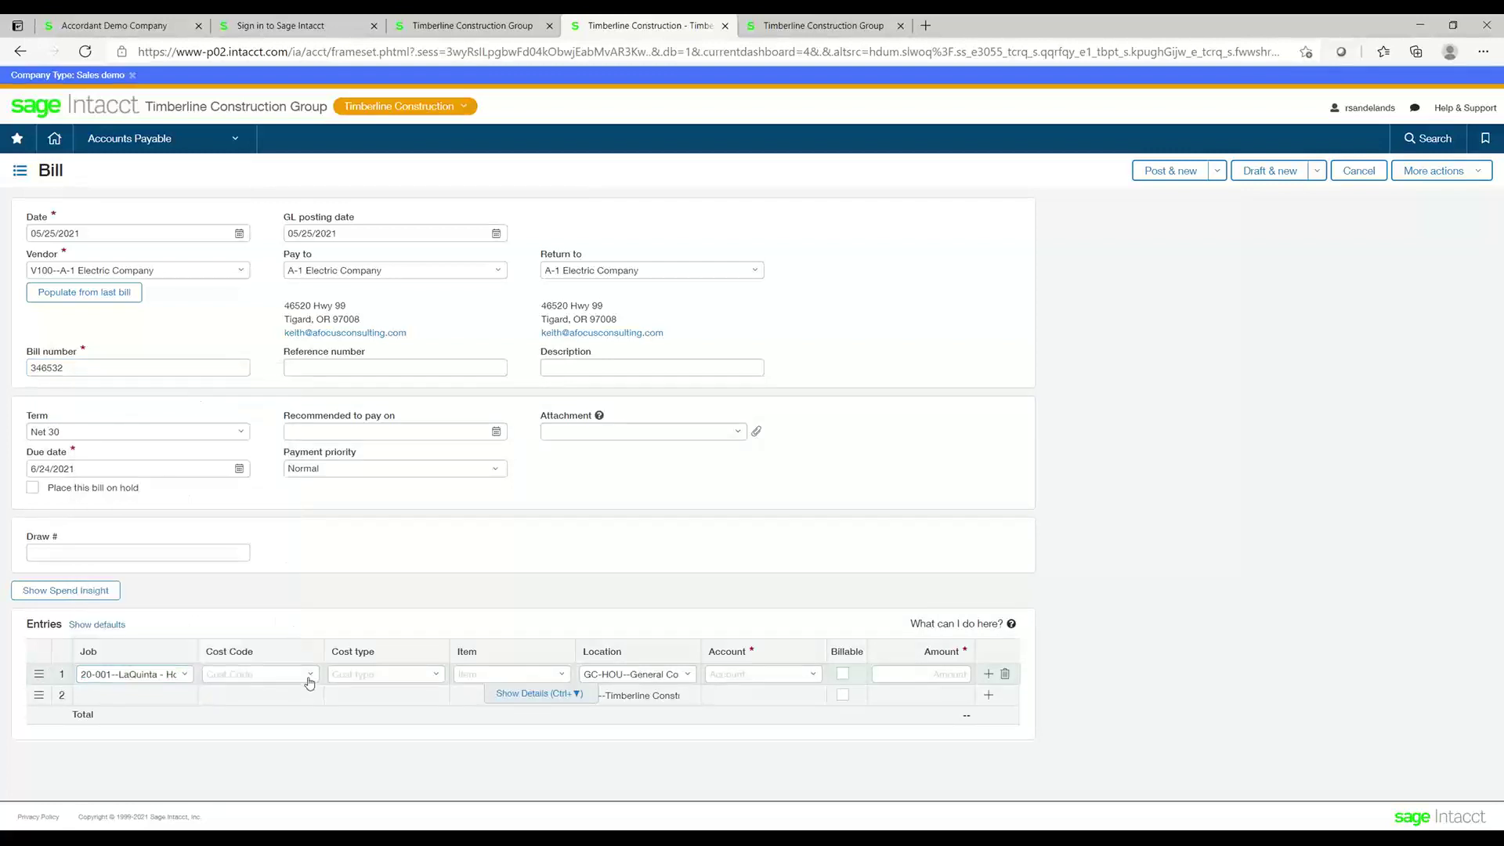
pyautogui.click(305, 497)
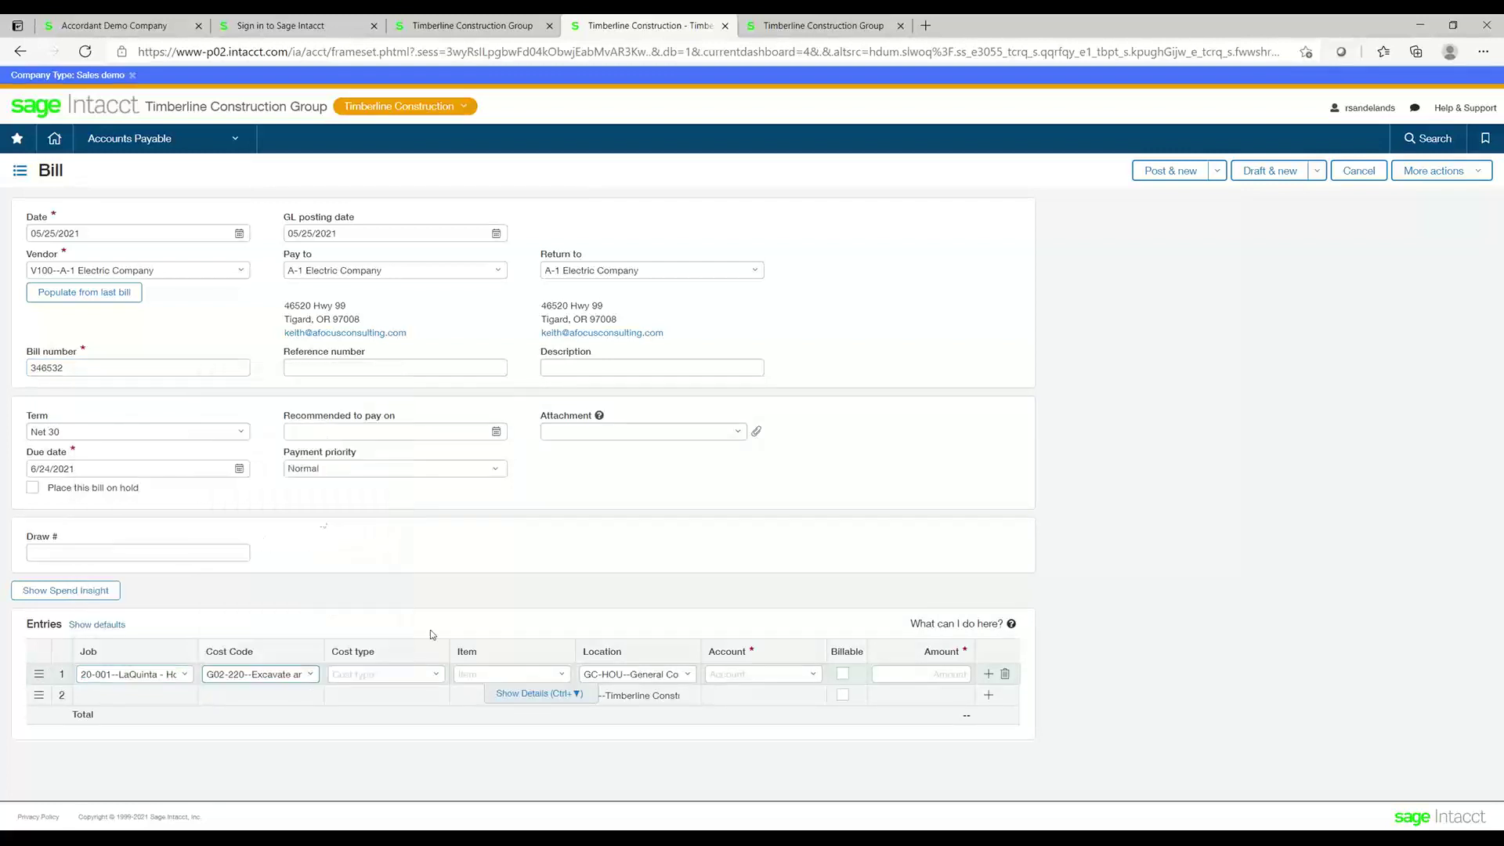
pyautogui.click(432, 676)
pyautogui.click(412, 593)
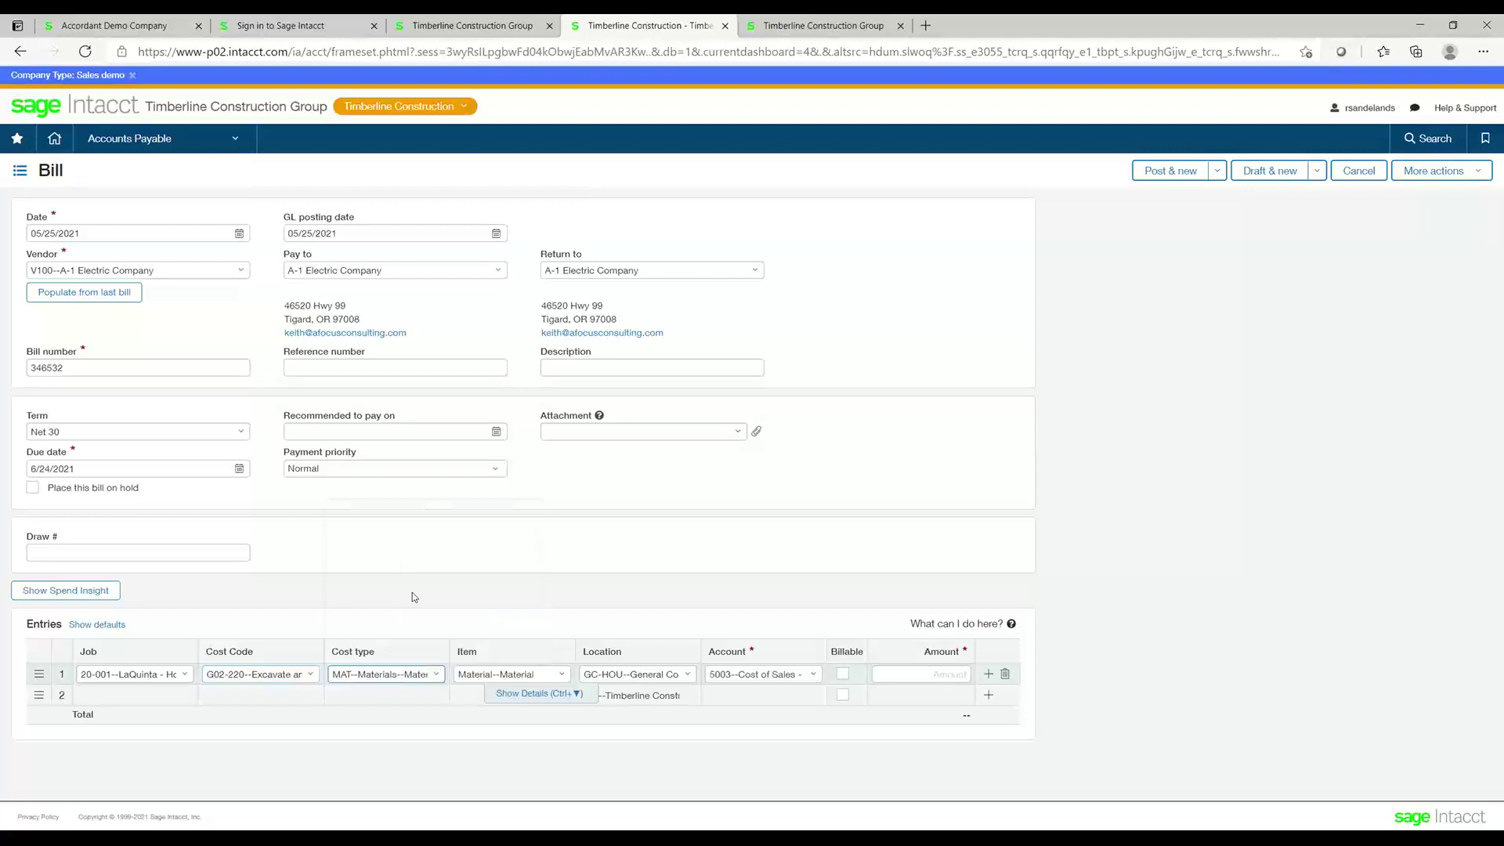
pyautogui.click(899, 675)
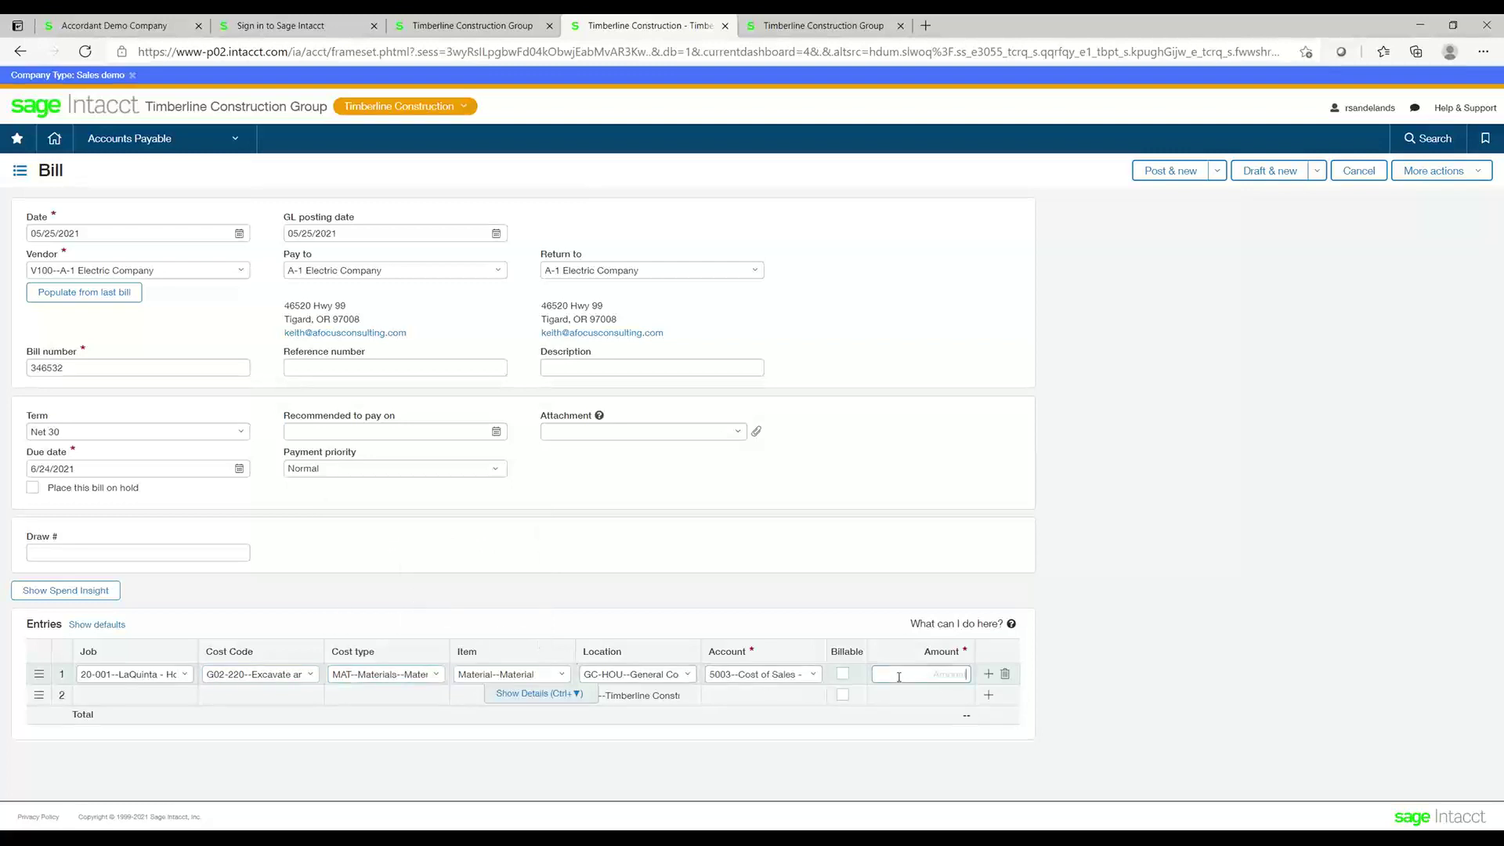
pyautogui.write('700')
# Step: Attach Sage Payment Authorization ACH - CC.pdf from the desktop to the bill, with attachment ID 42142 in the AP folder
pyautogui.doubleClick(971, 32)
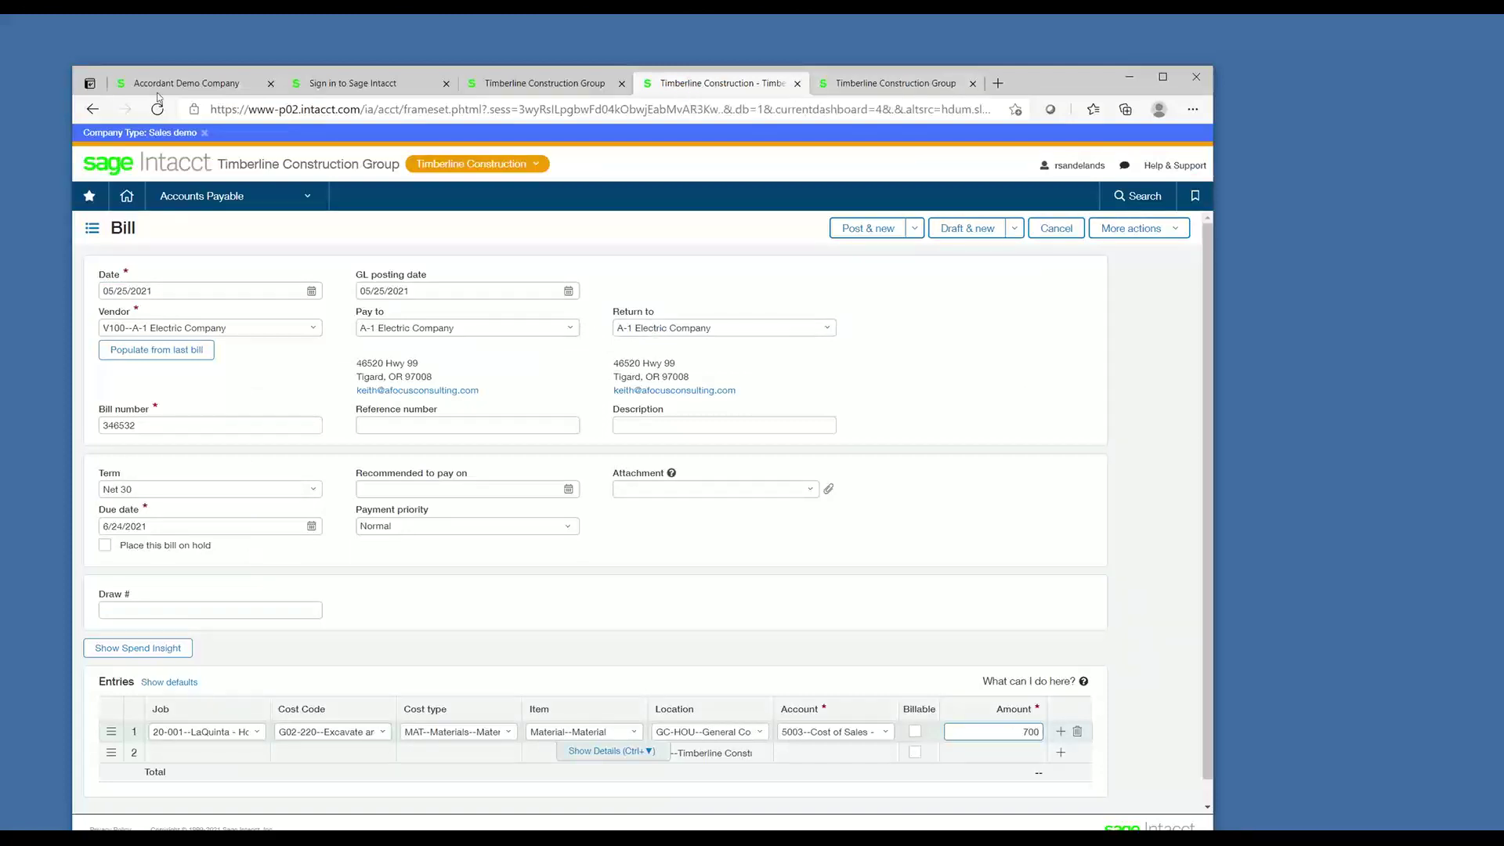
pyautogui.write('.00')
pyautogui.moveTo(0, 119); pyautogui.dragTo(715, 493)
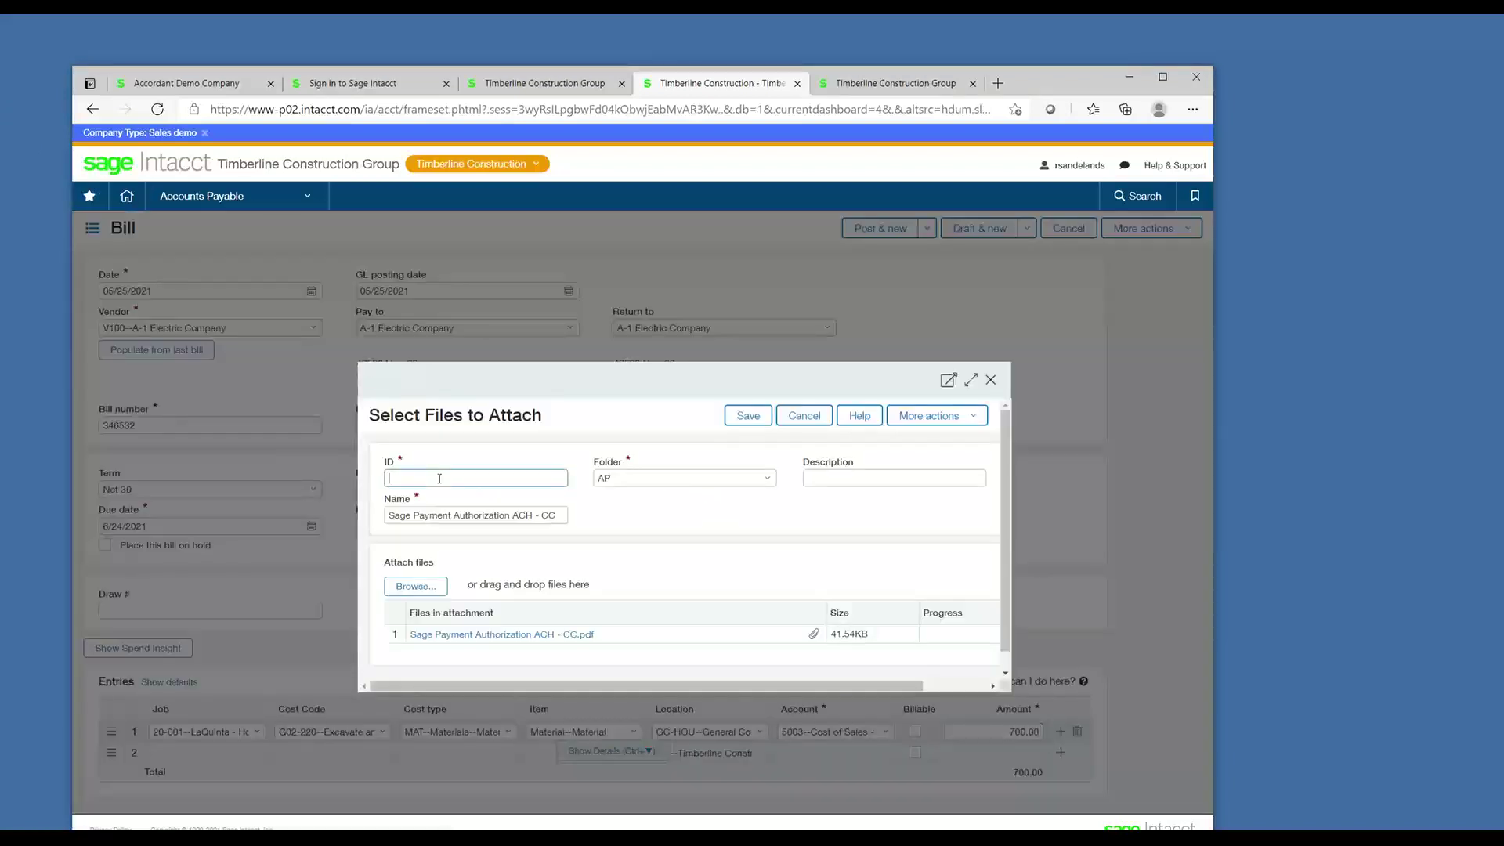
pyautogui.write('42142')
pyautogui.click(768, 480)
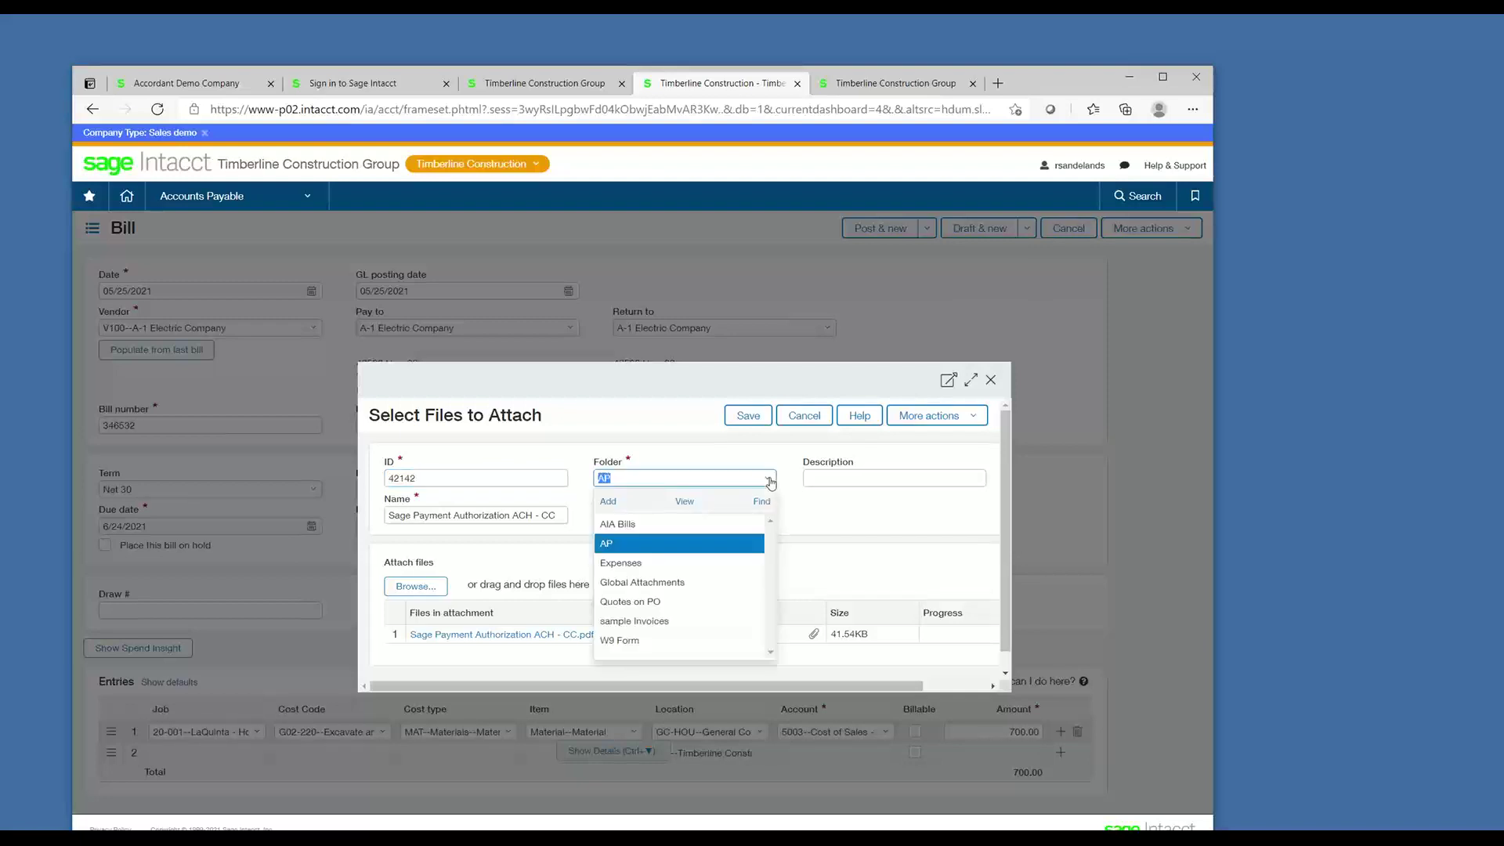
pyautogui.click(771, 481)
pyautogui.click(749, 420)
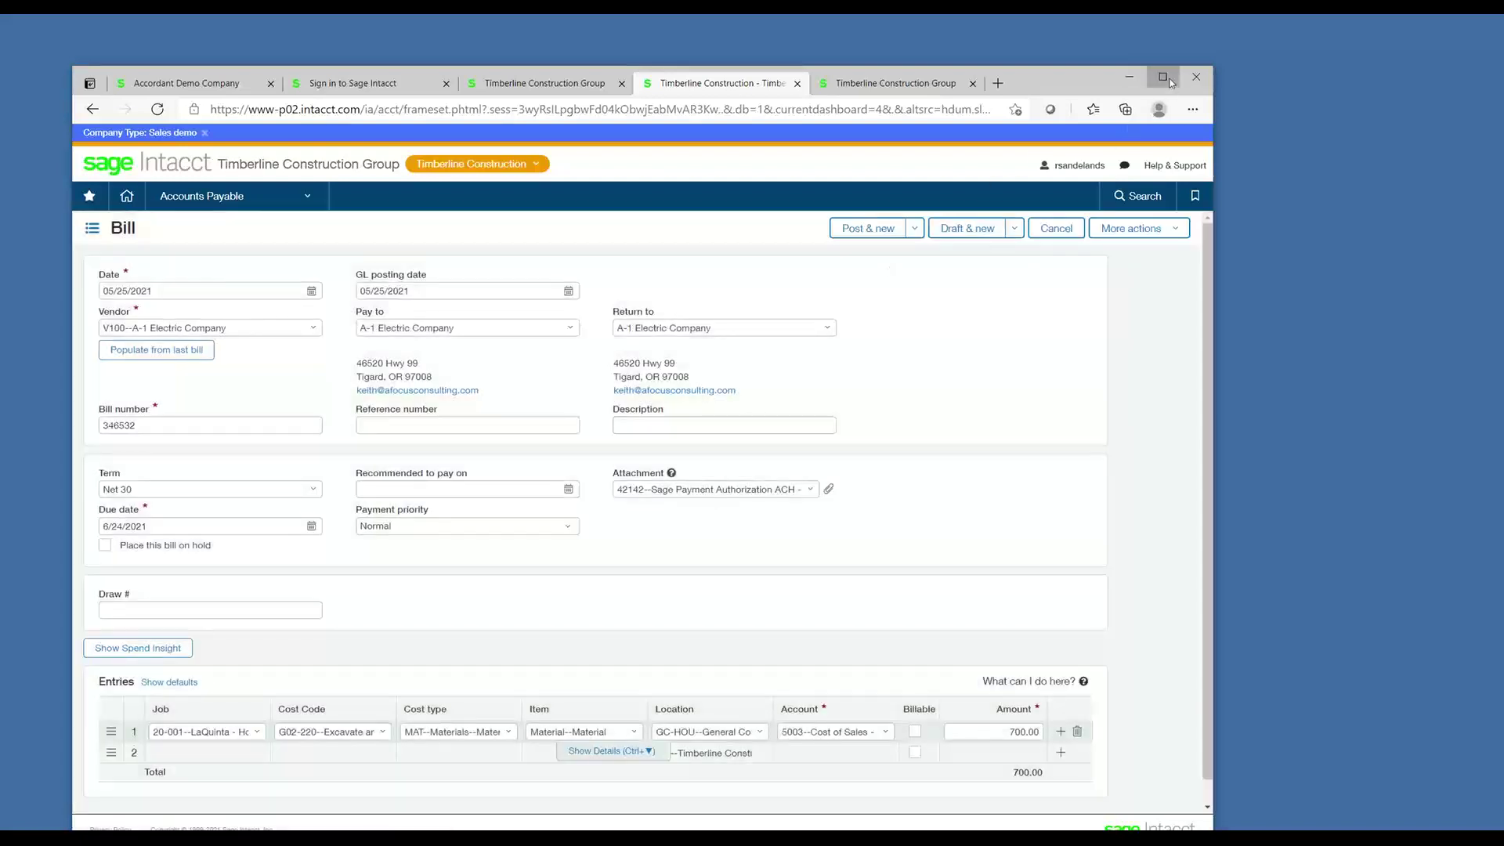
pyautogui.click(1167, 79)
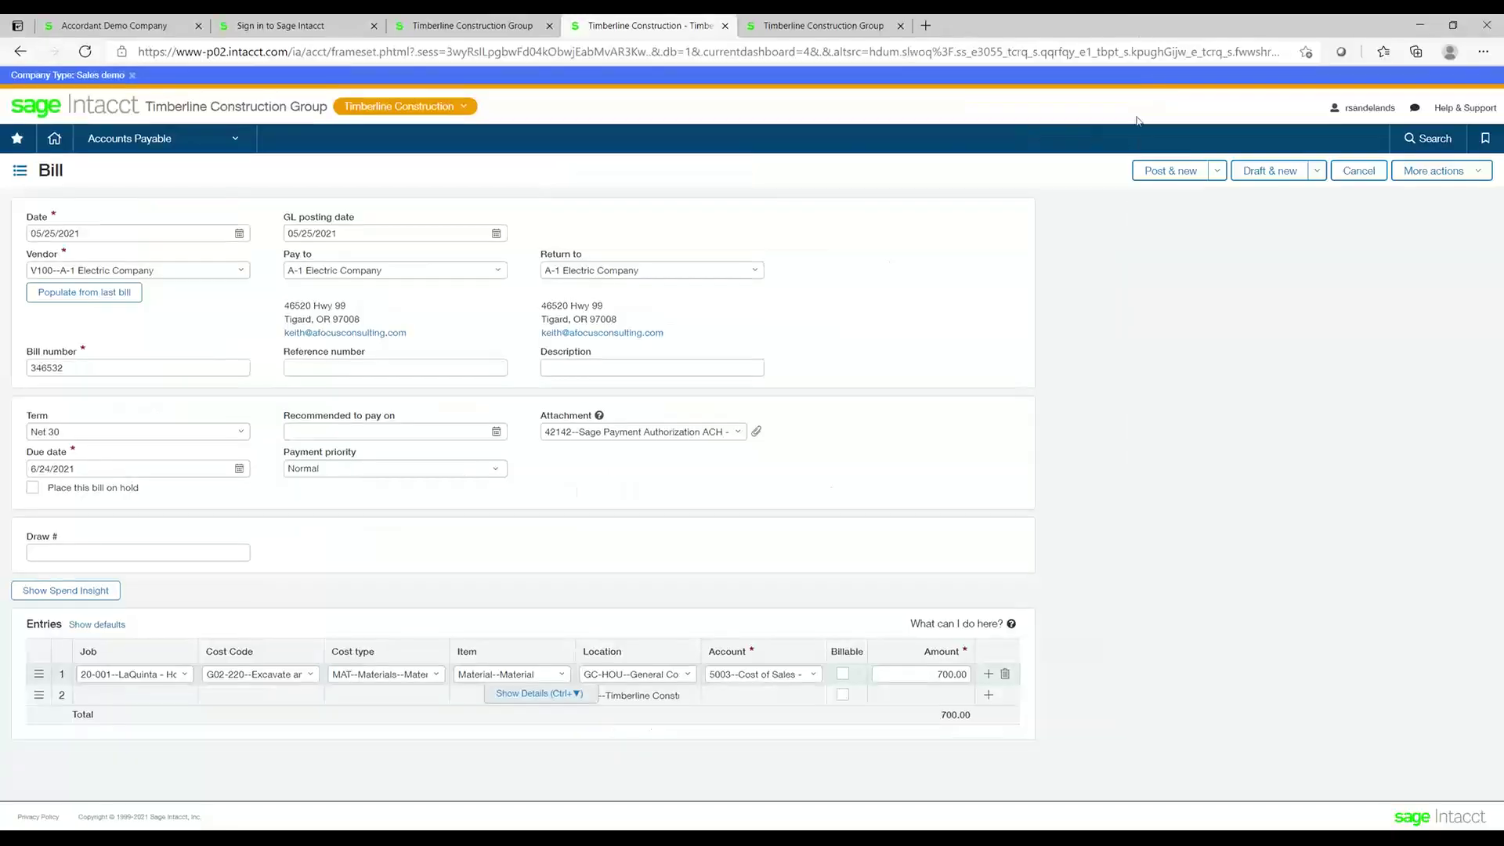
# Step: Try to post the bill, and review its Spend Insight with the budget and general ledger reports behind the entry's figures
pyautogui.click(1156, 174)
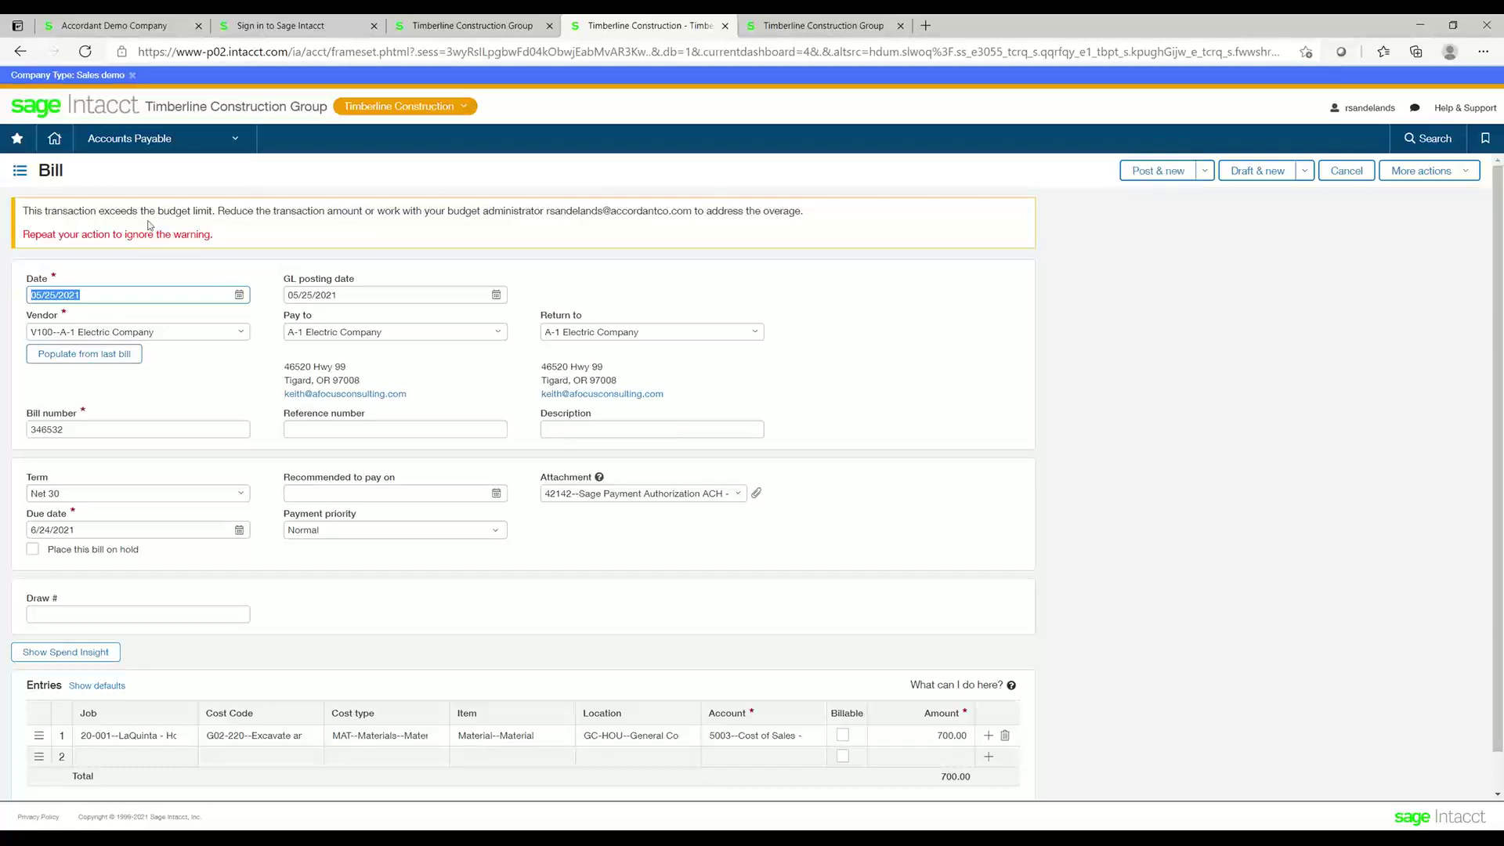
pyautogui.click(82, 654)
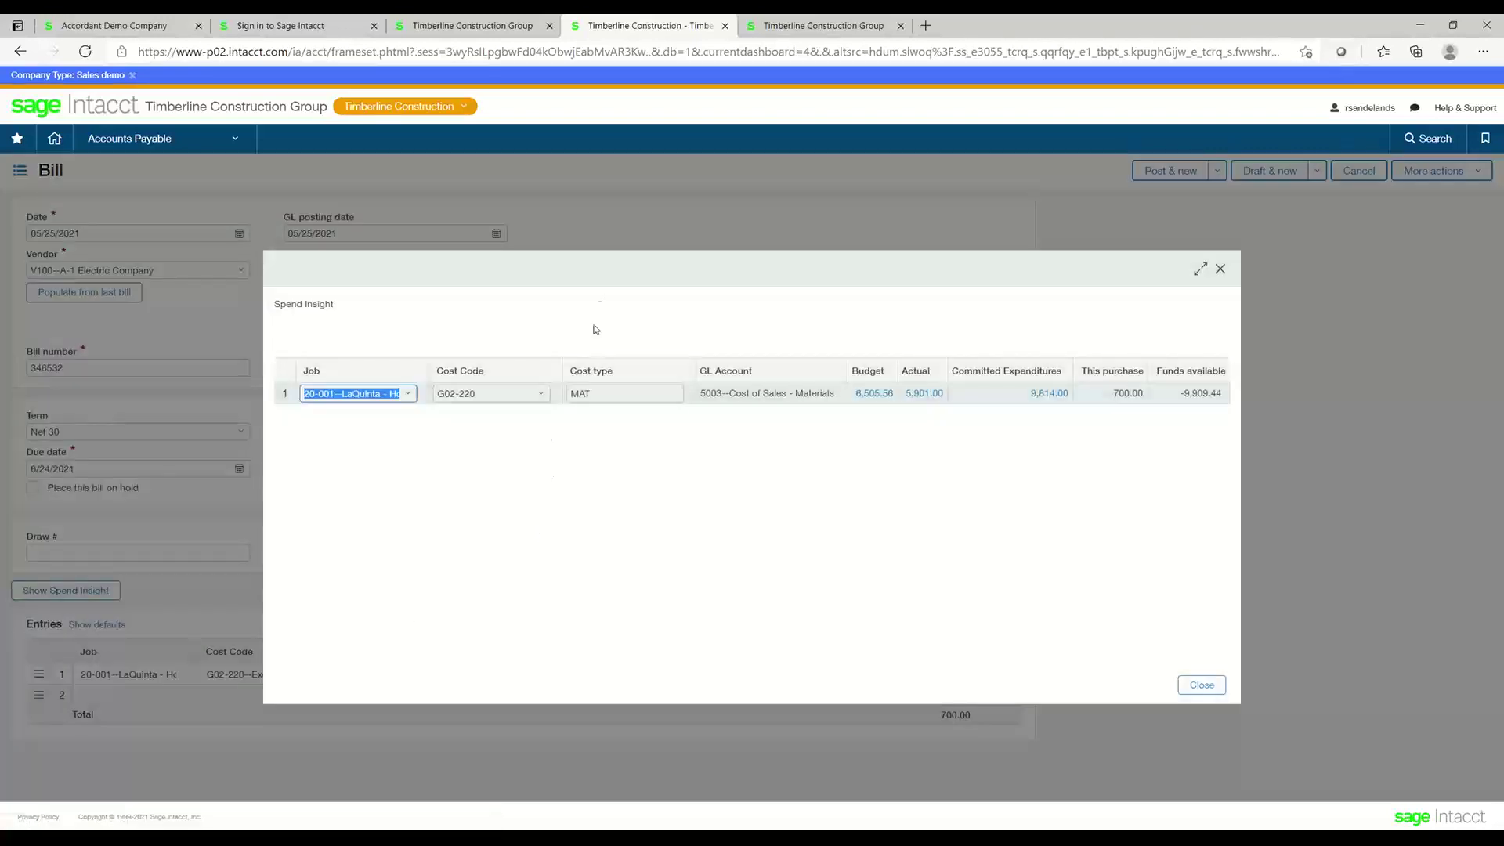
pyautogui.click(594, 260)
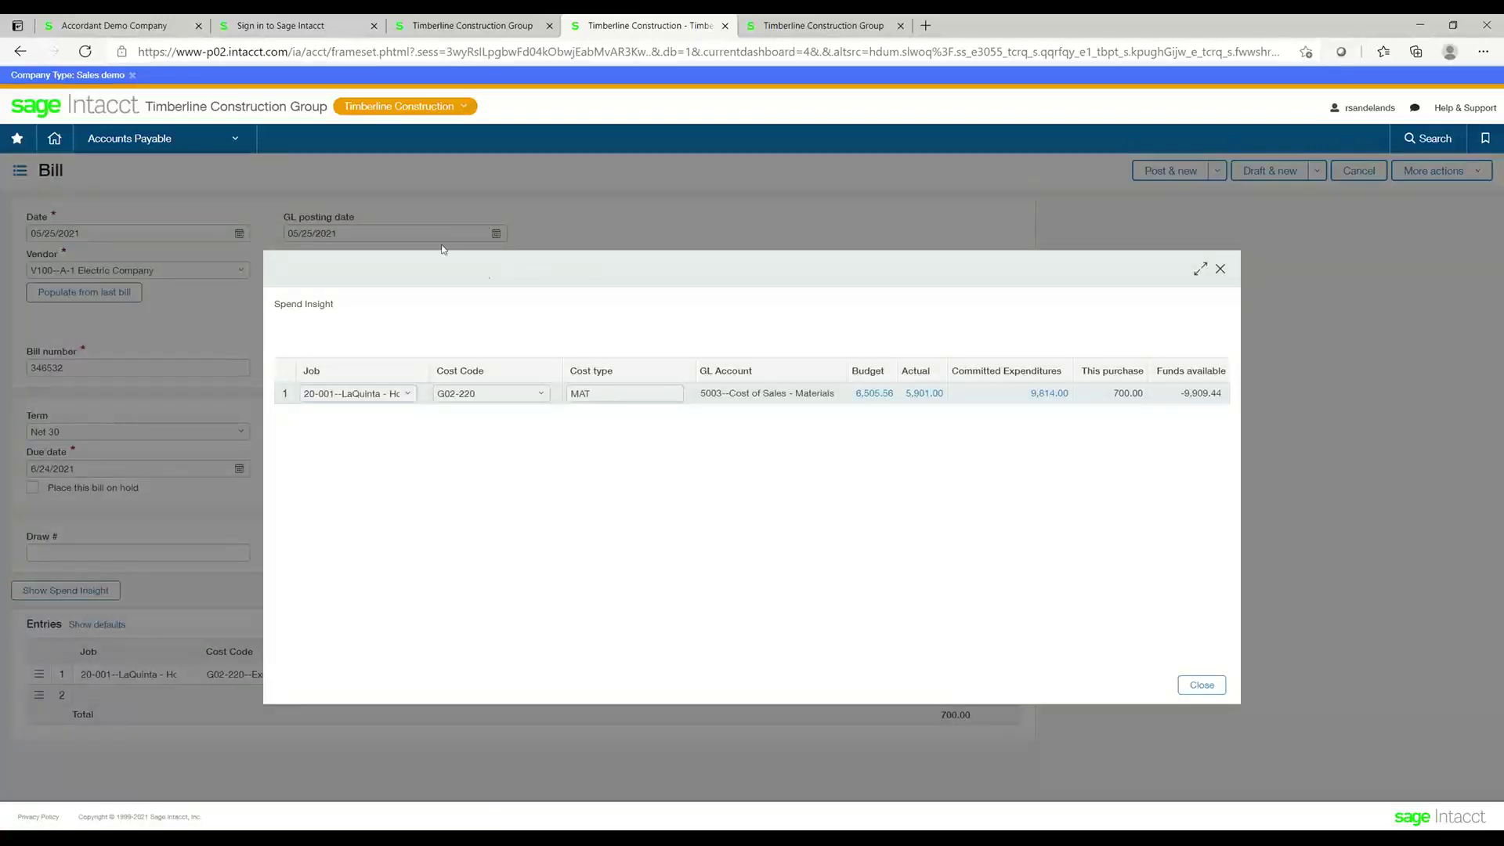
pyautogui.click(870, 394)
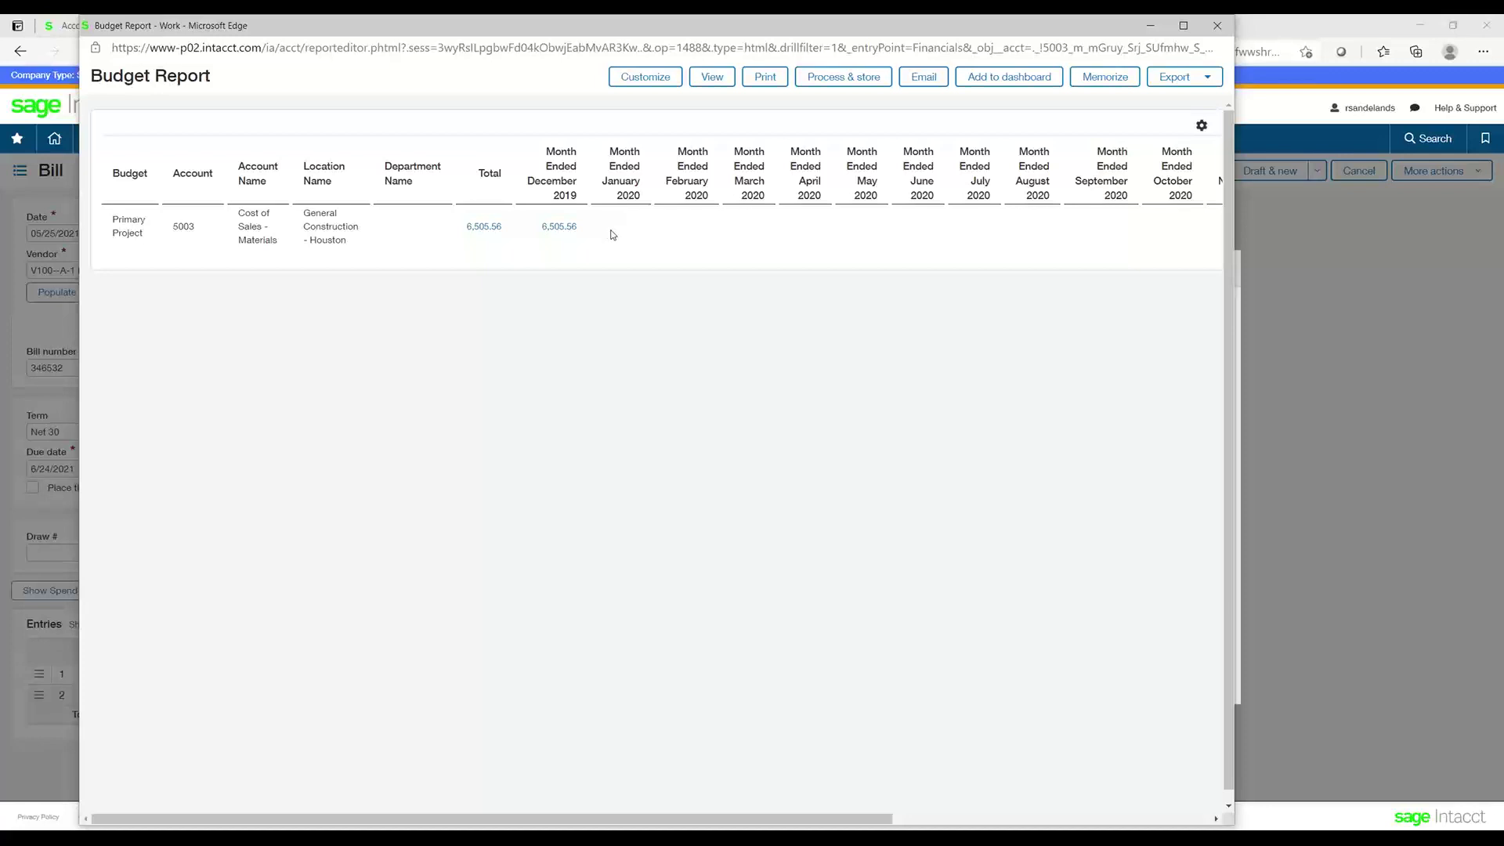
pyautogui.click(1218, 25)
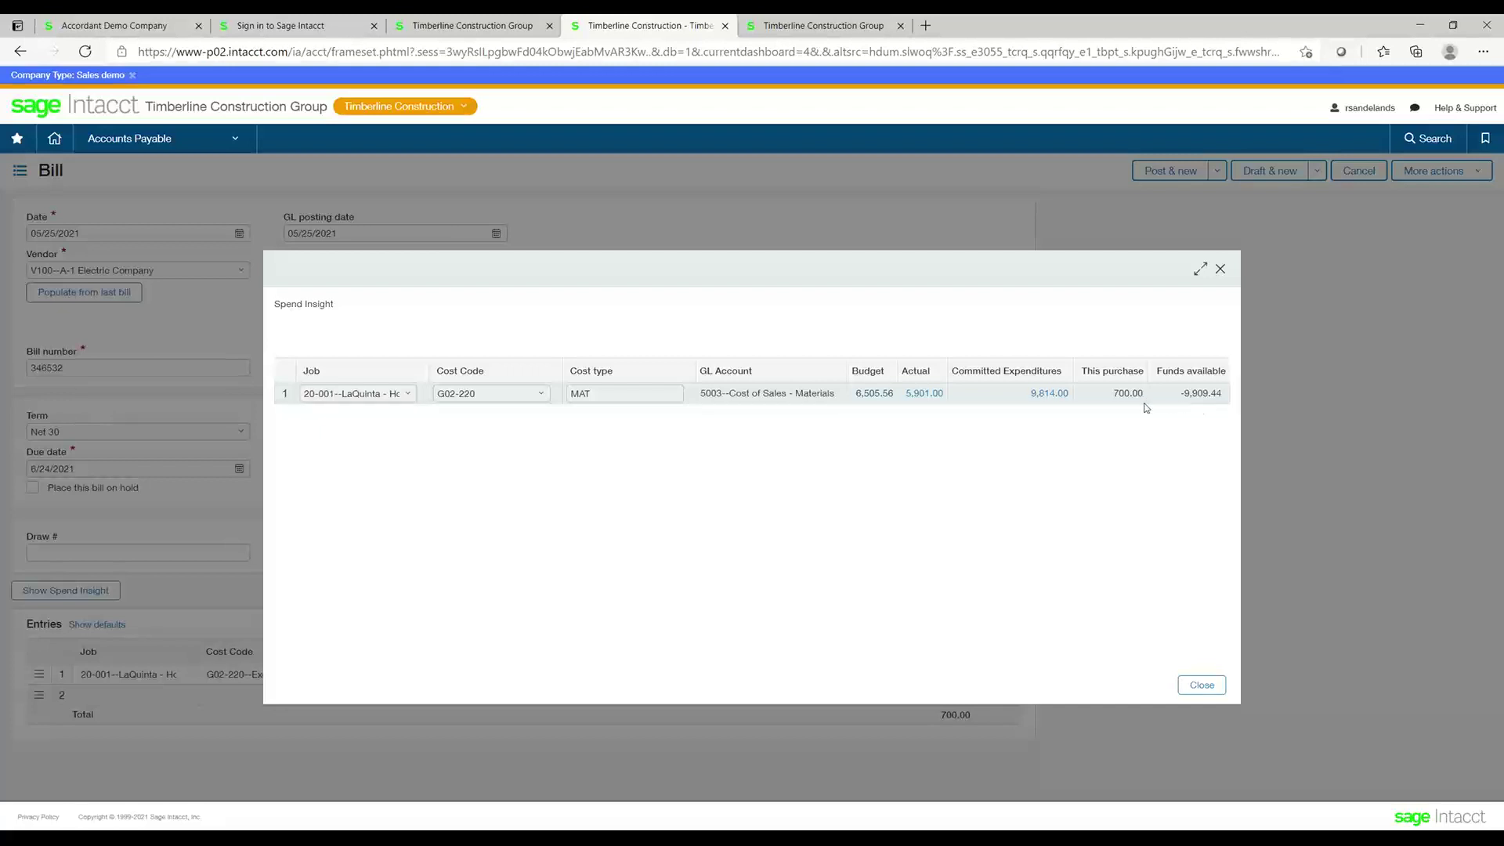
pyautogui.click(926, 393)
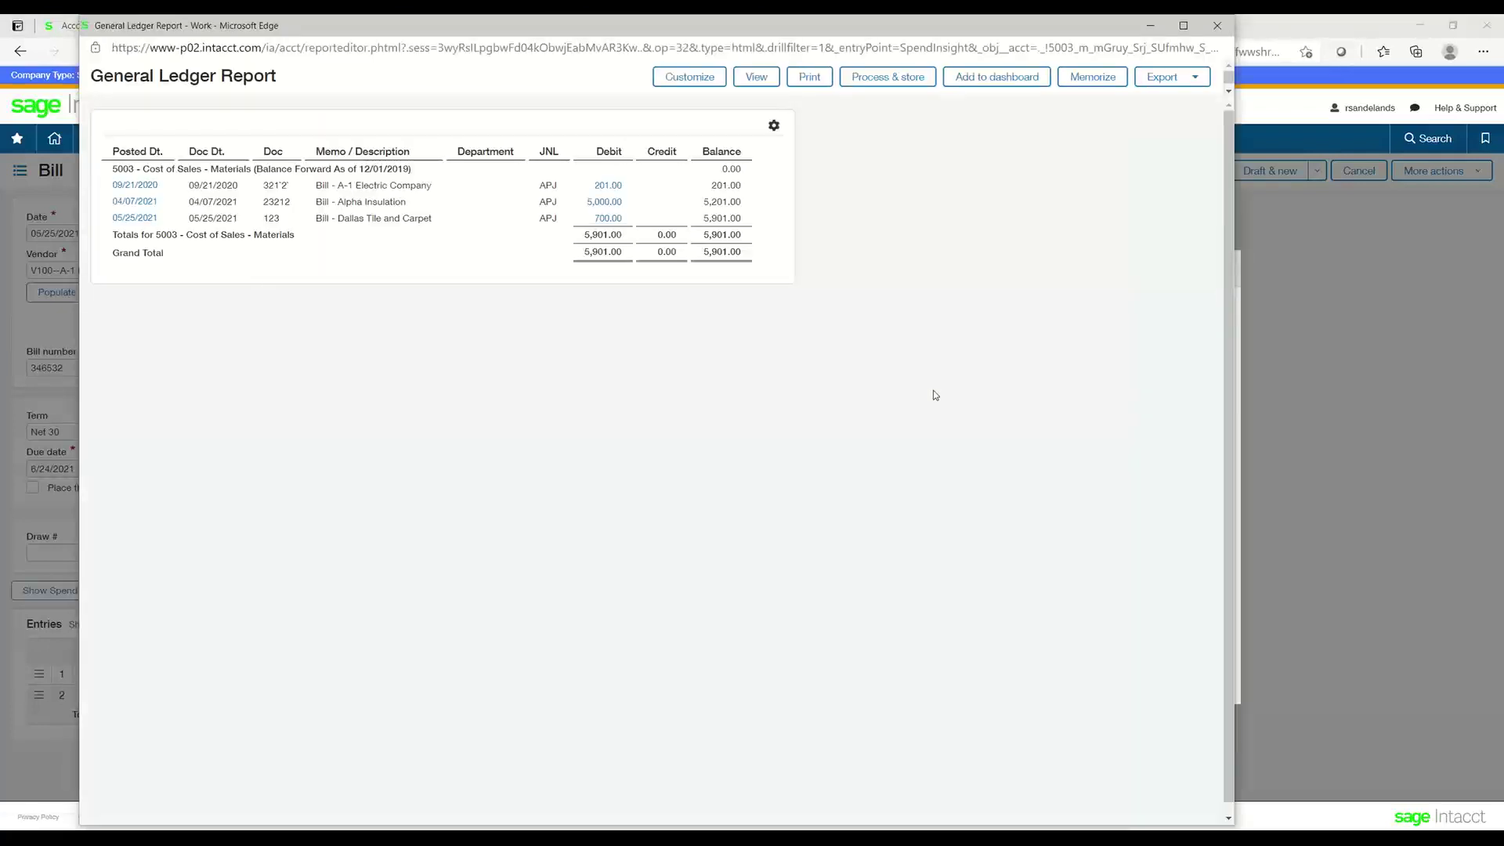
pyautogui.click(1217, 25)
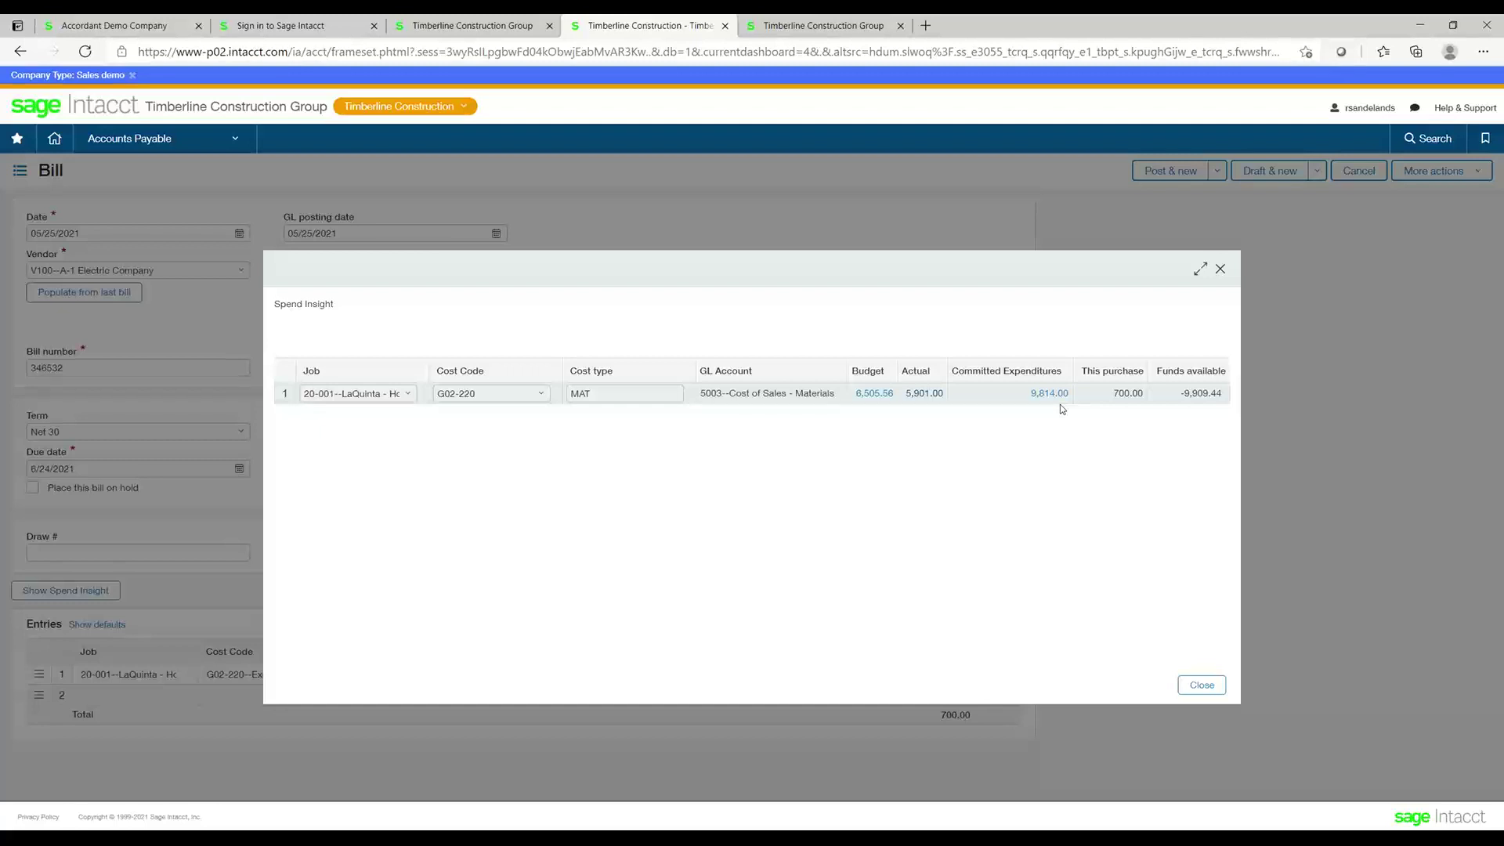
pyautogui.click(1202, 686)
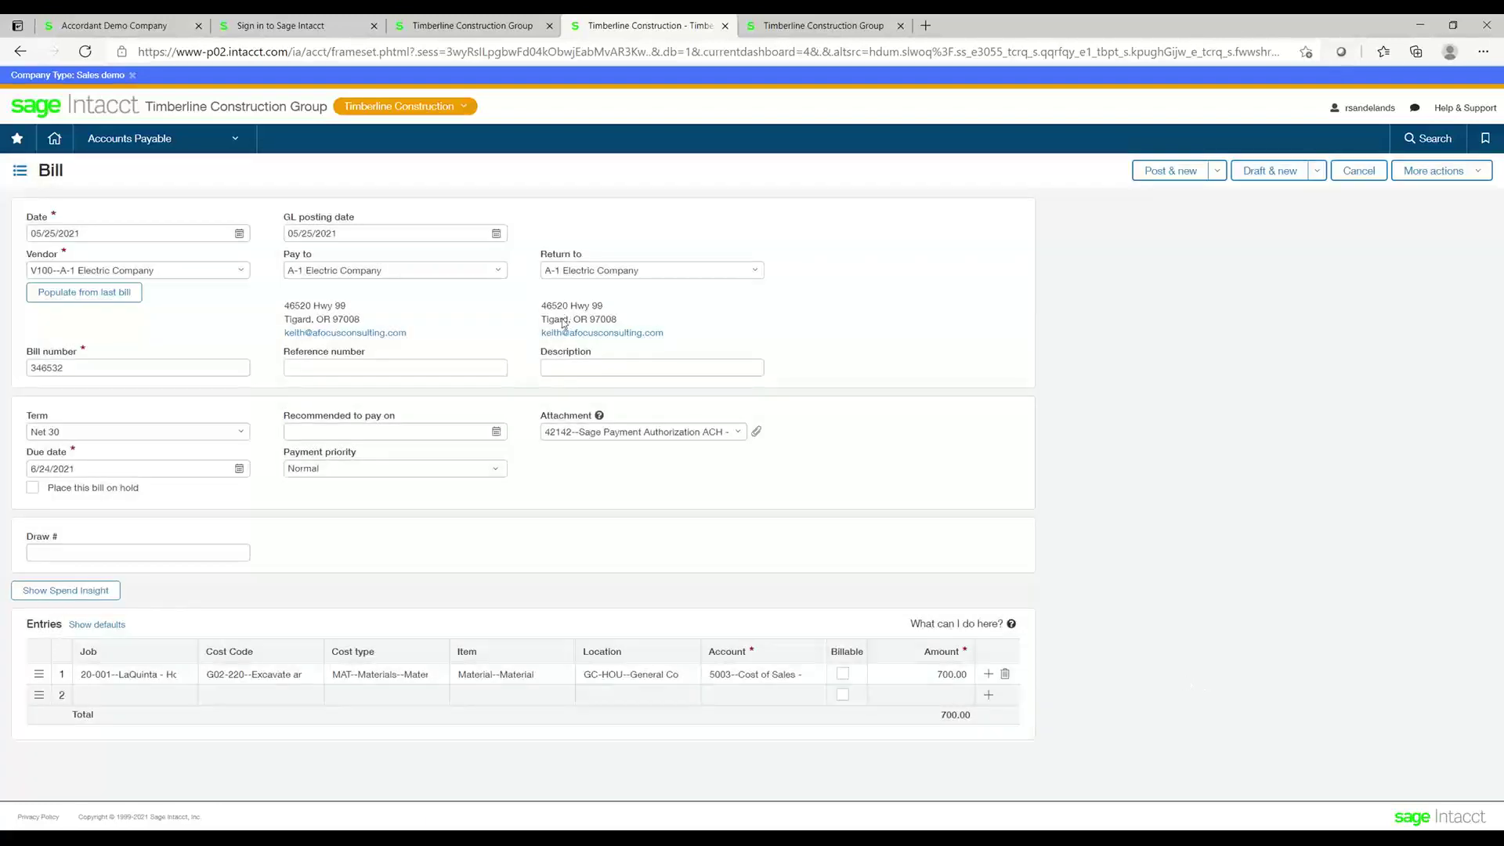
# Step: Open the purchase order list in Purchasing, view a blank new purchase order and cancel it
pyautogui.click(156, 138)
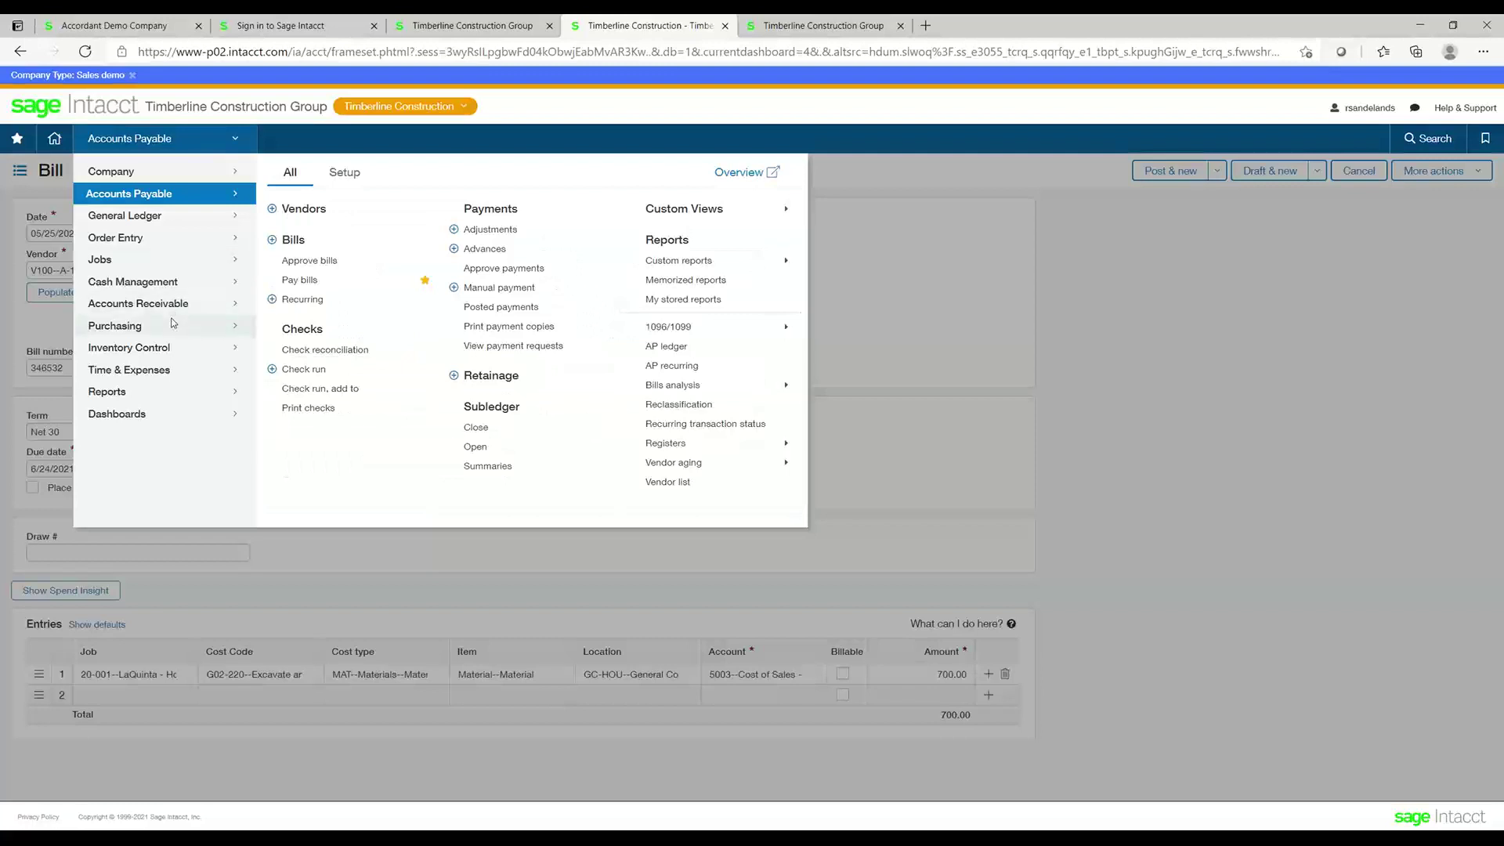
pyautogui.moveTo(173, 323)
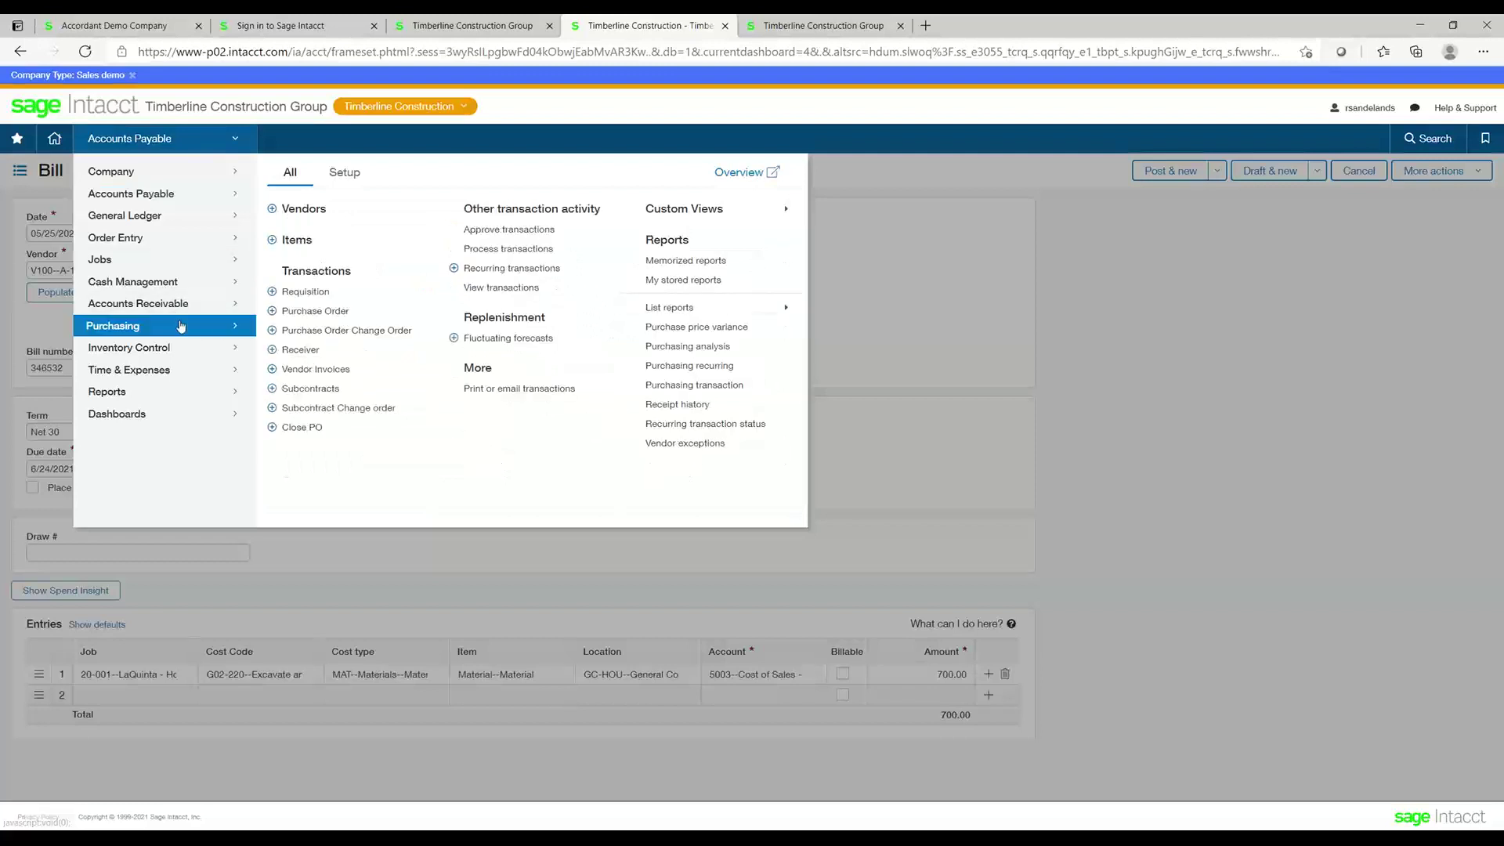
pyautogui.click(321, 313)
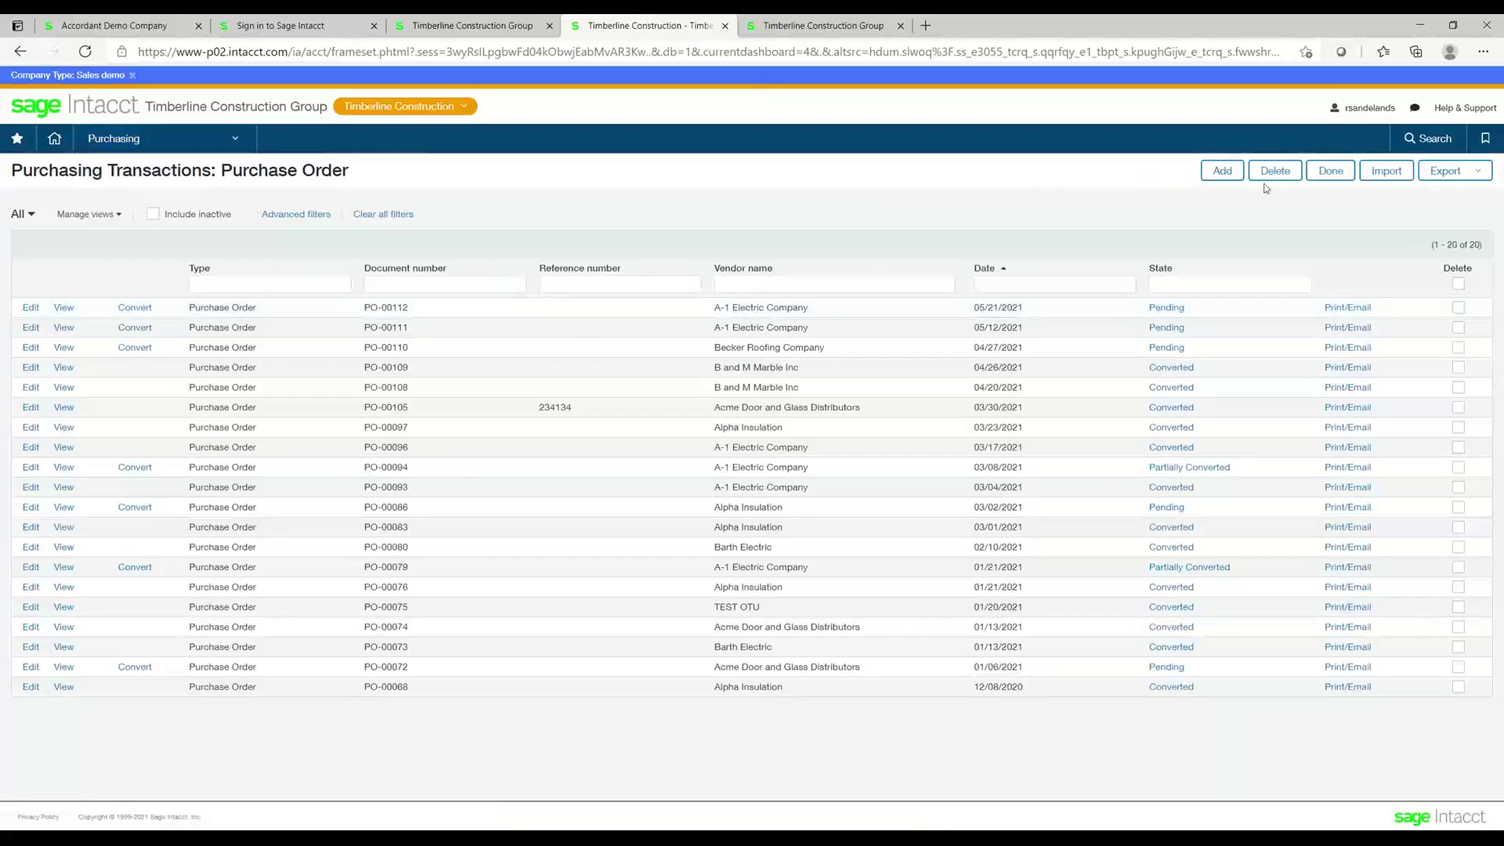
pyautogui.click(1222, 172)
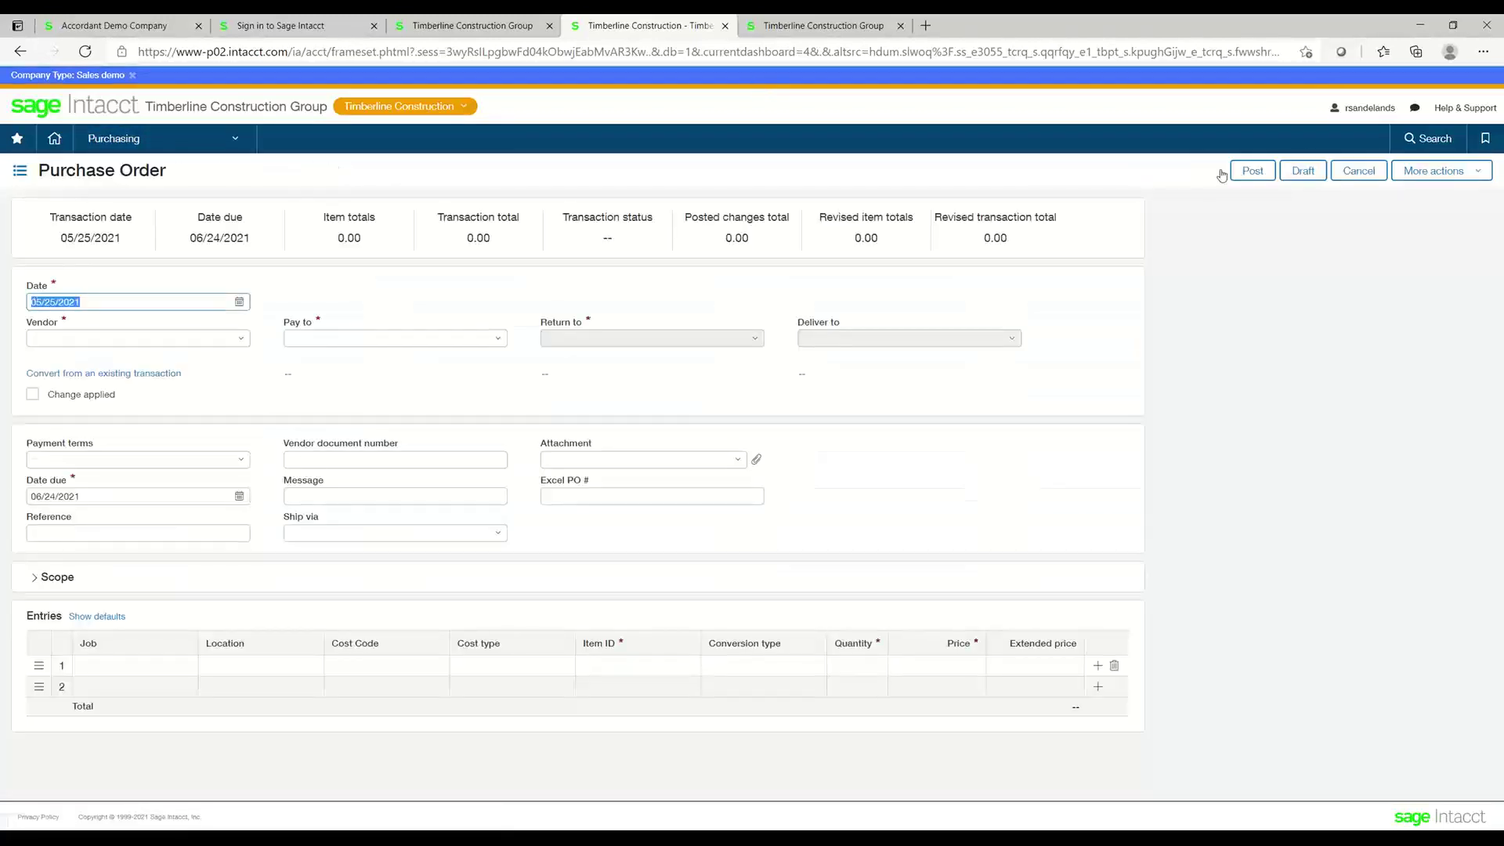
pyautogui.click(1342, 172)
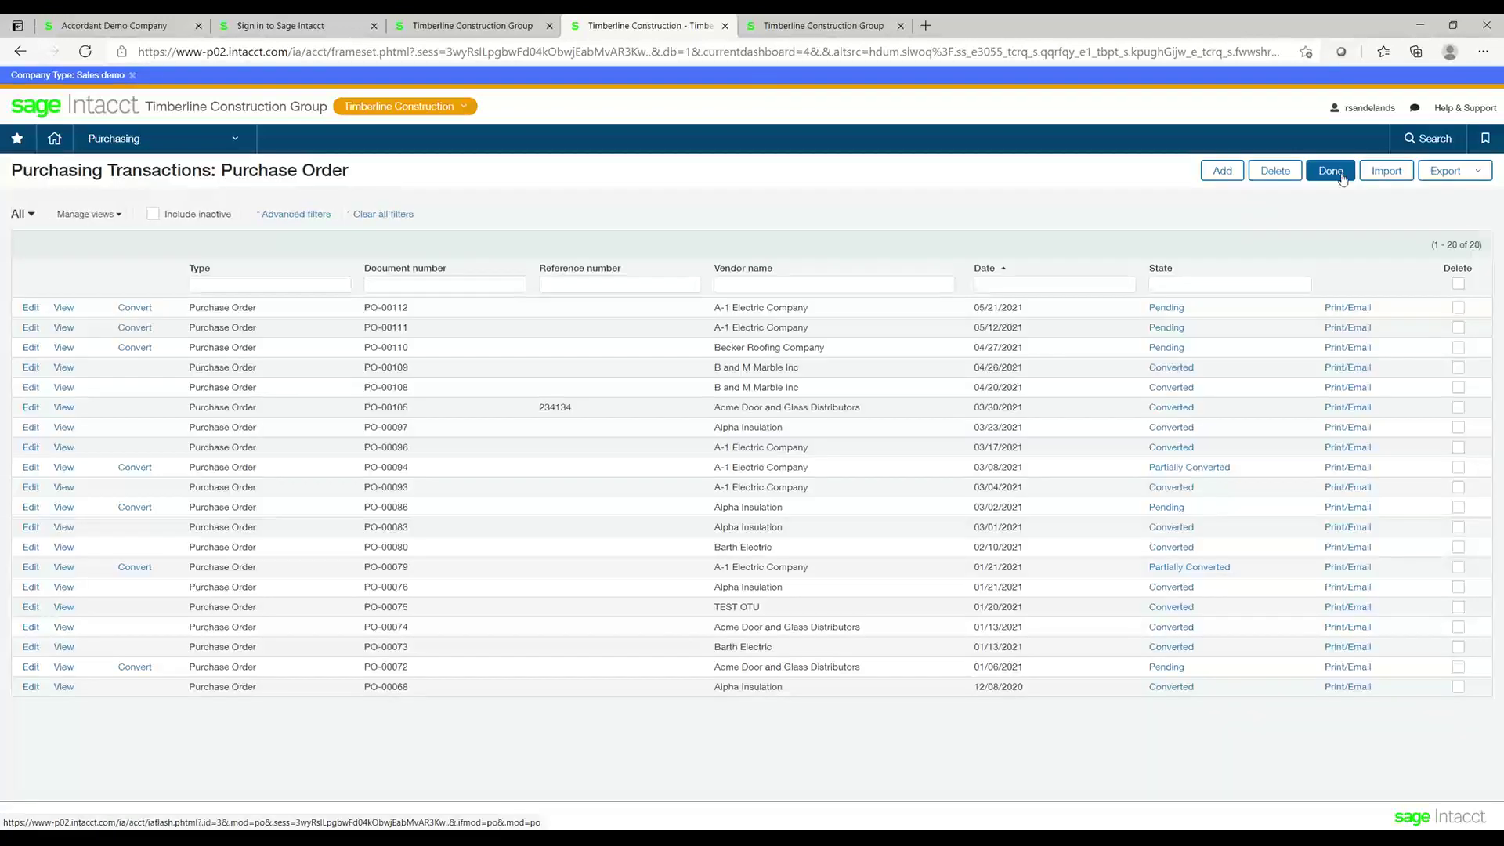
# Step: Open the Accounts Receivable invoices list in the Timberline Construction entity
pyautogui.click(156, 138)
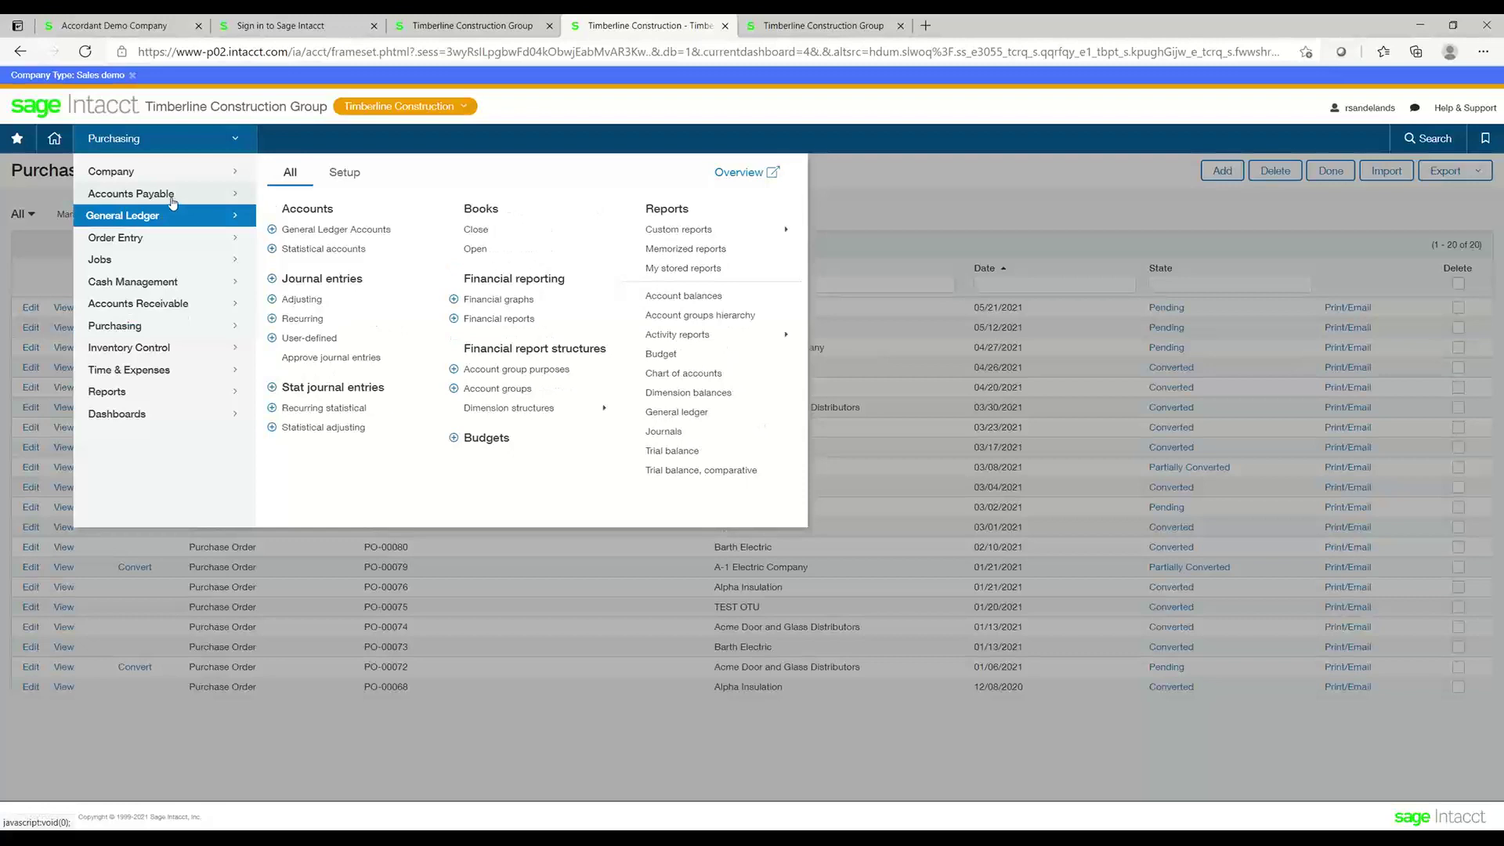
pyautogui.moveTo(179, 306)
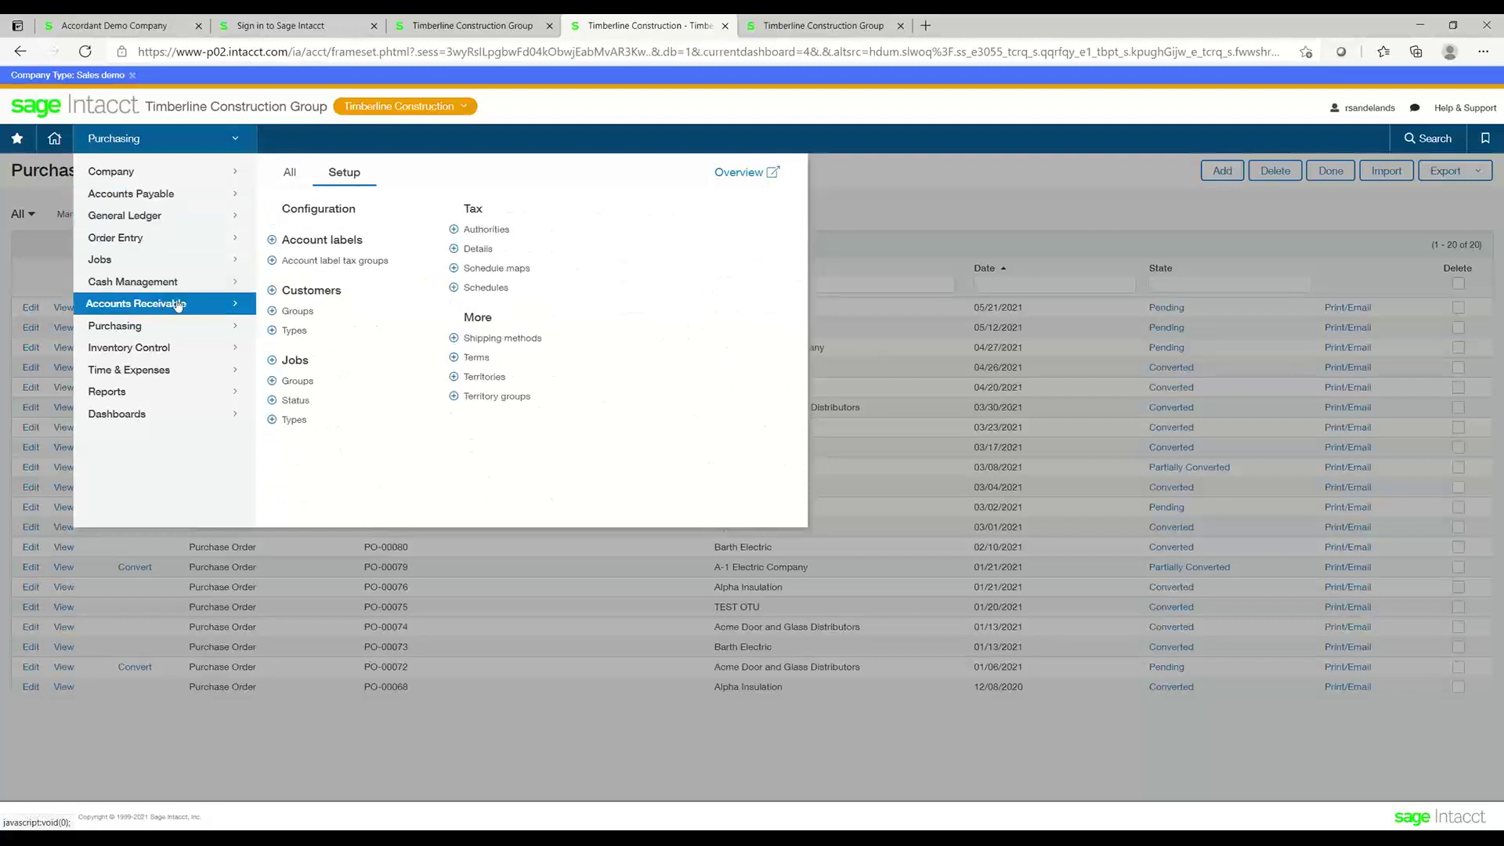
pyautogui.moveTo(324, 261)
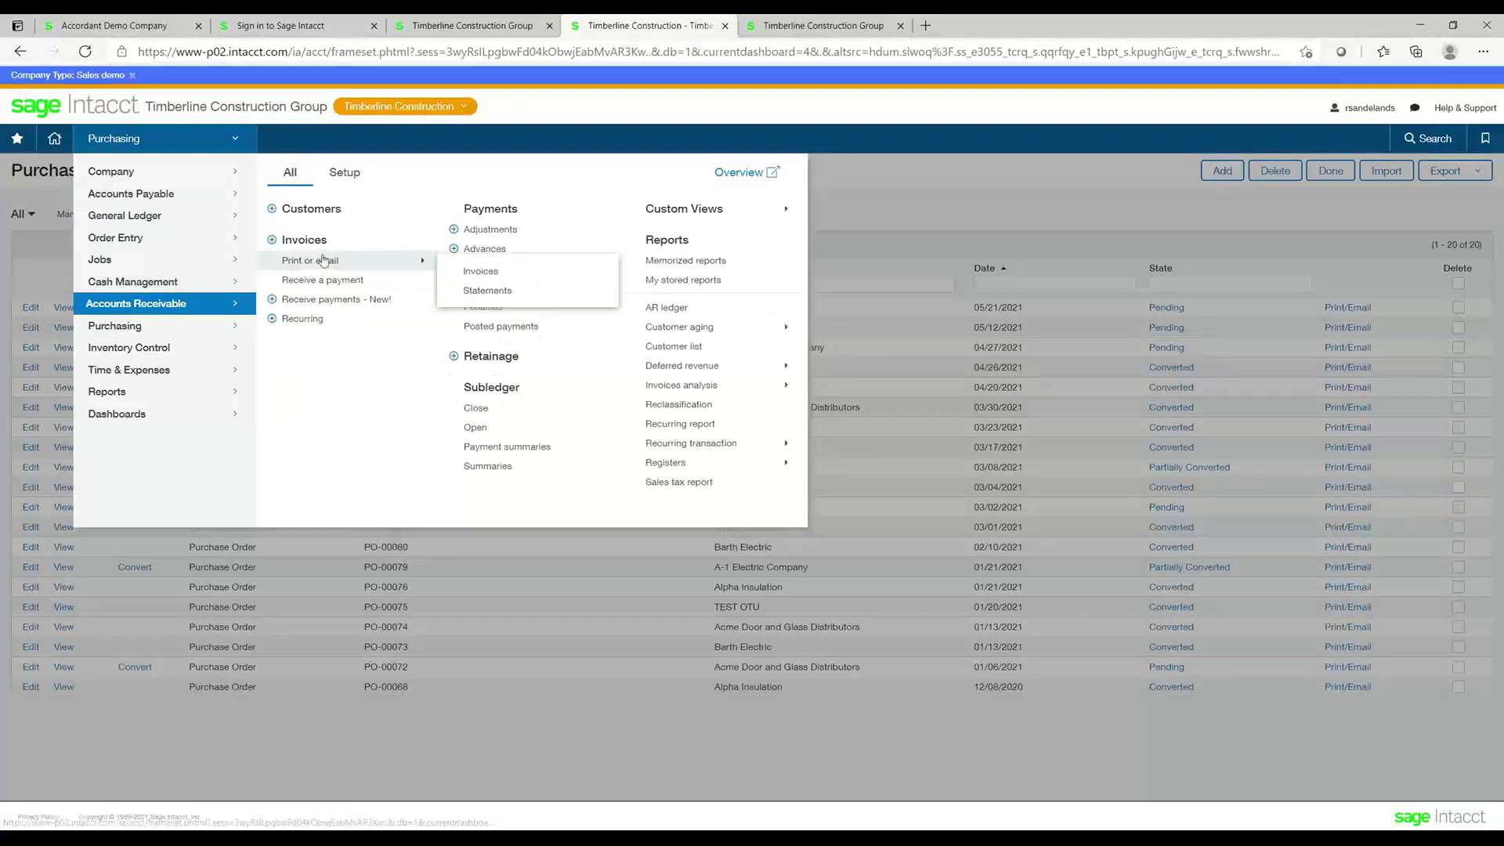
pyautogui.click(481, 271)
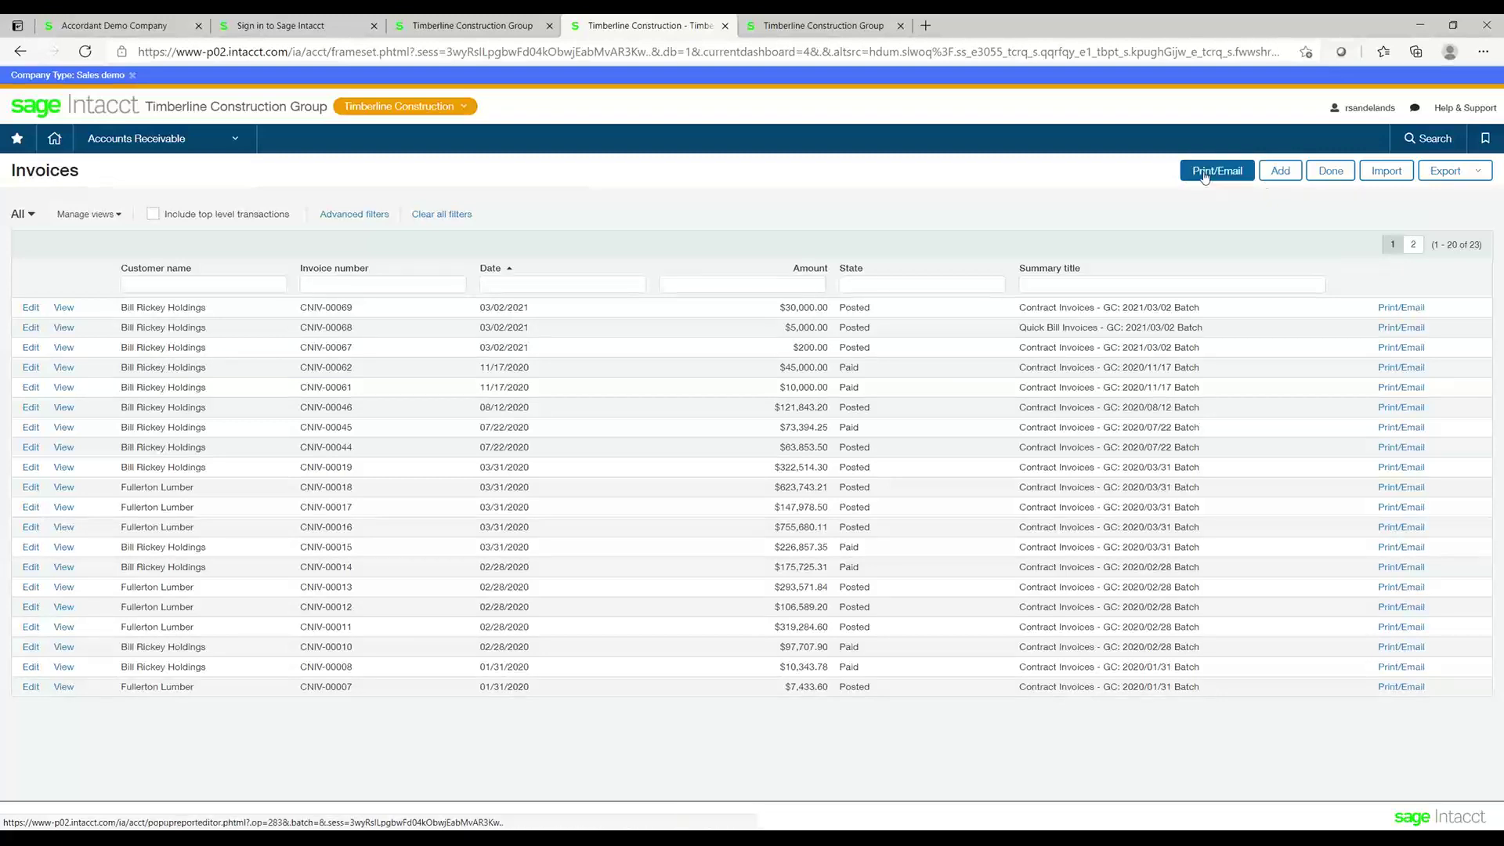
# Step: Return to the purchase order list and add a new purchase order for vendor V100--A-1 Electric Company
pyautogui.click(207, 141)
pyautogui.click(192, 326)
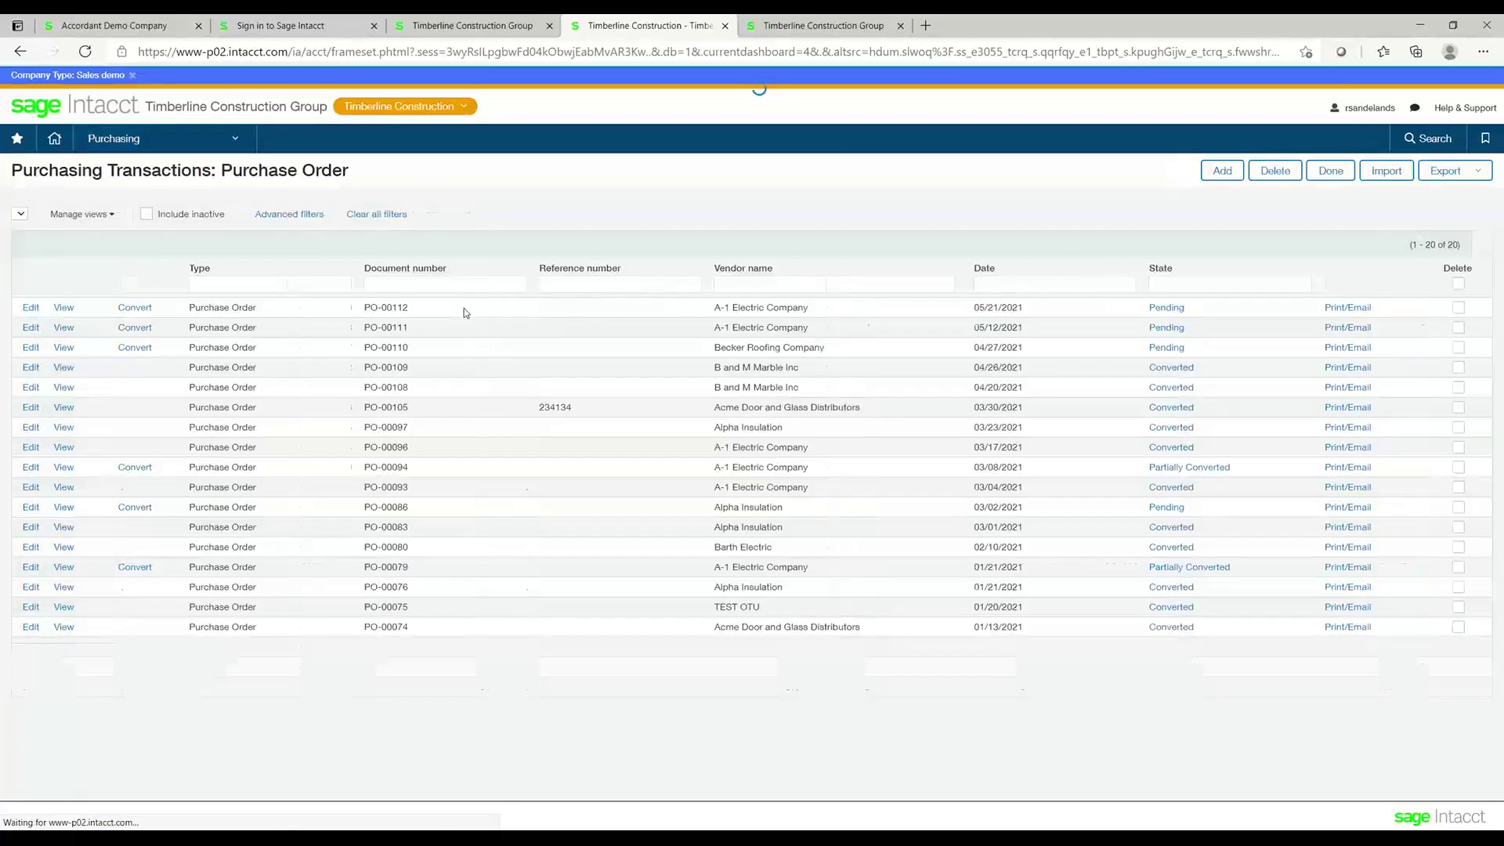
pyautogui.click(1218, 173)
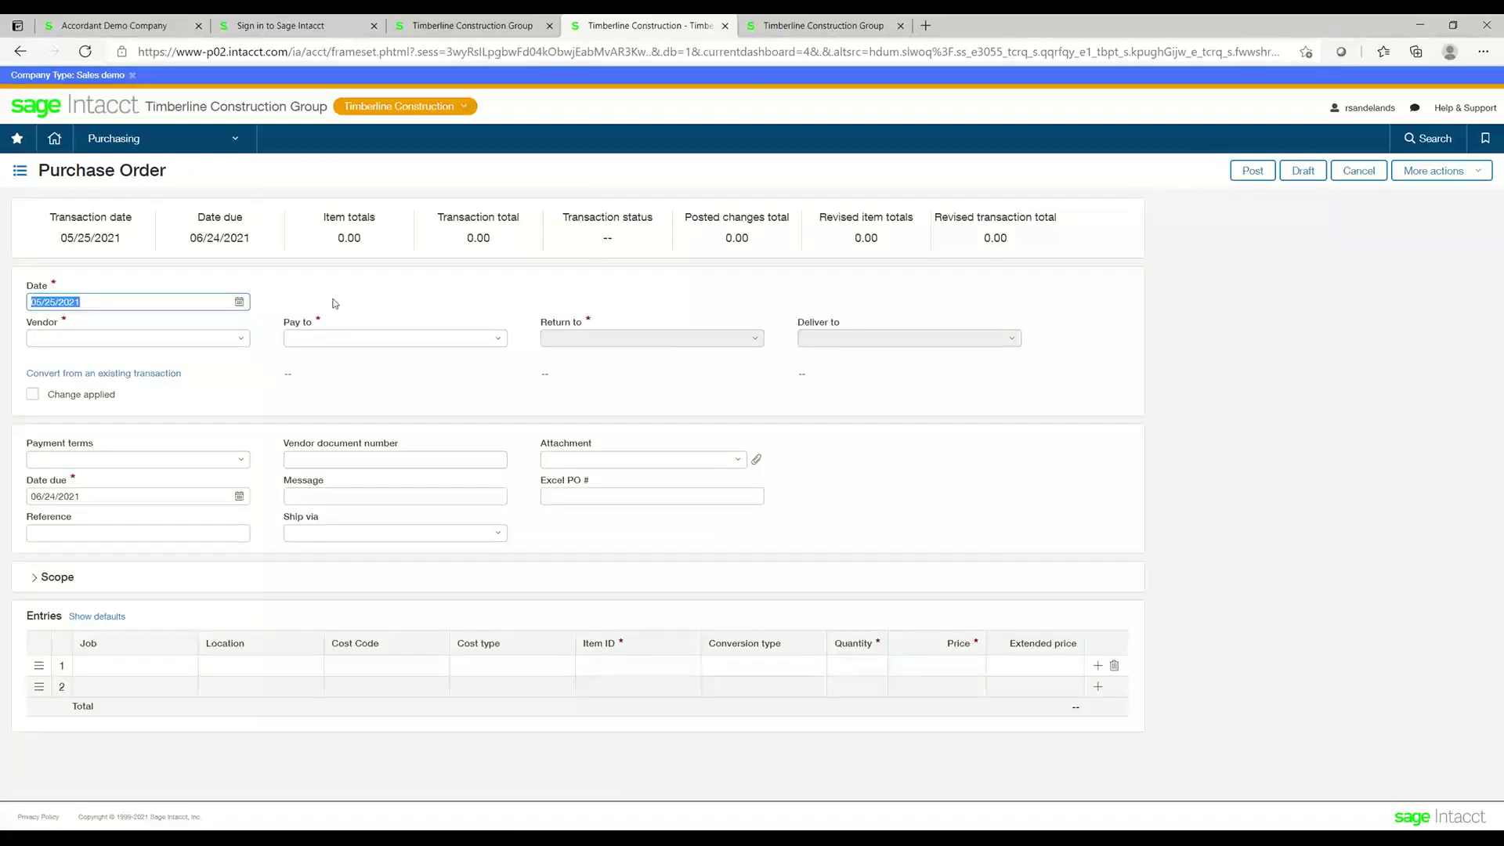
pyautogui.click(108, 337)
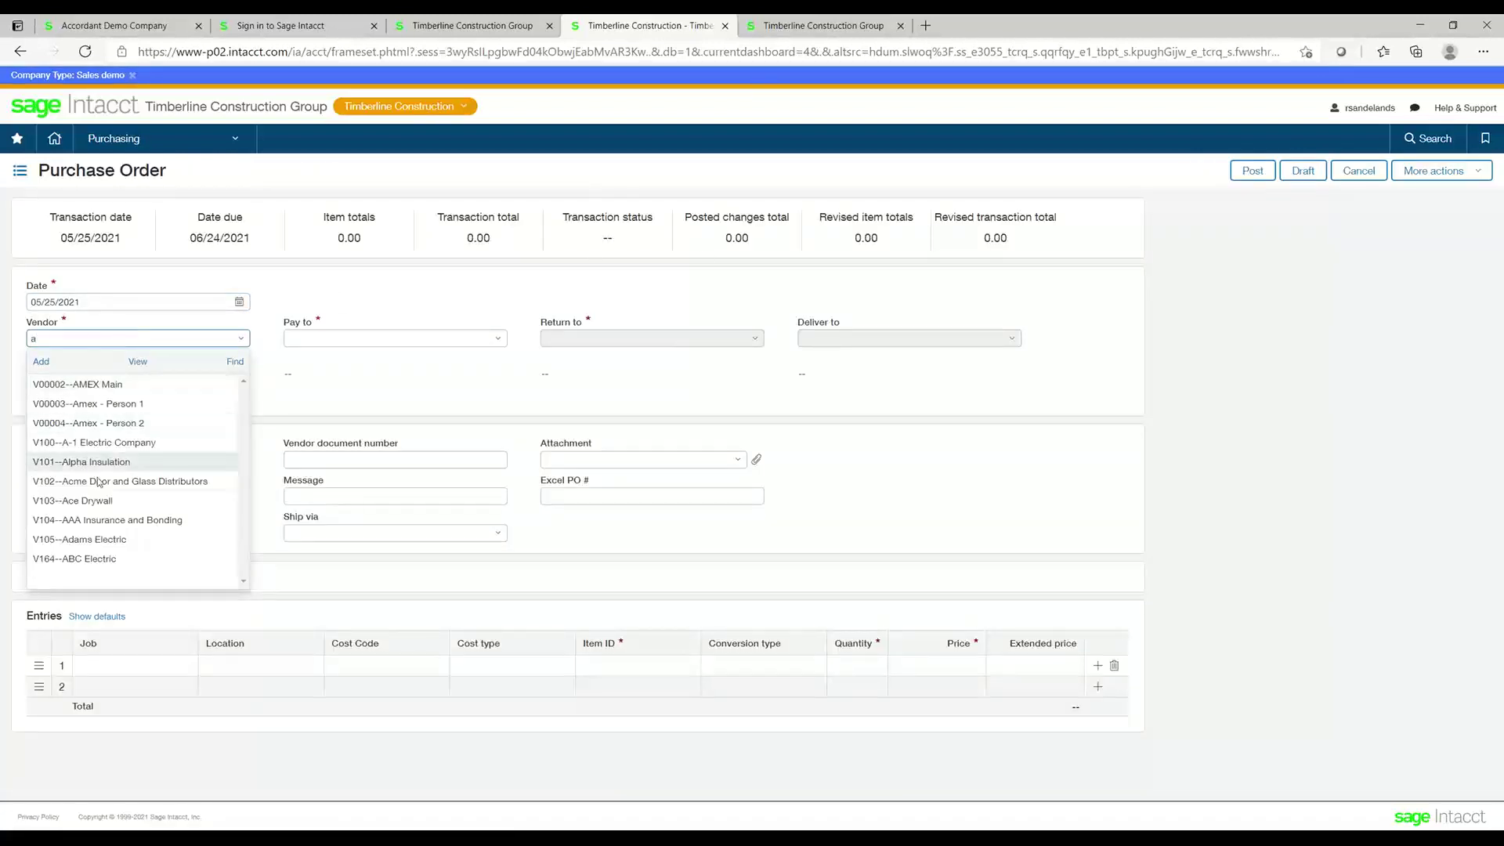
pyautogui.click(125, 441)
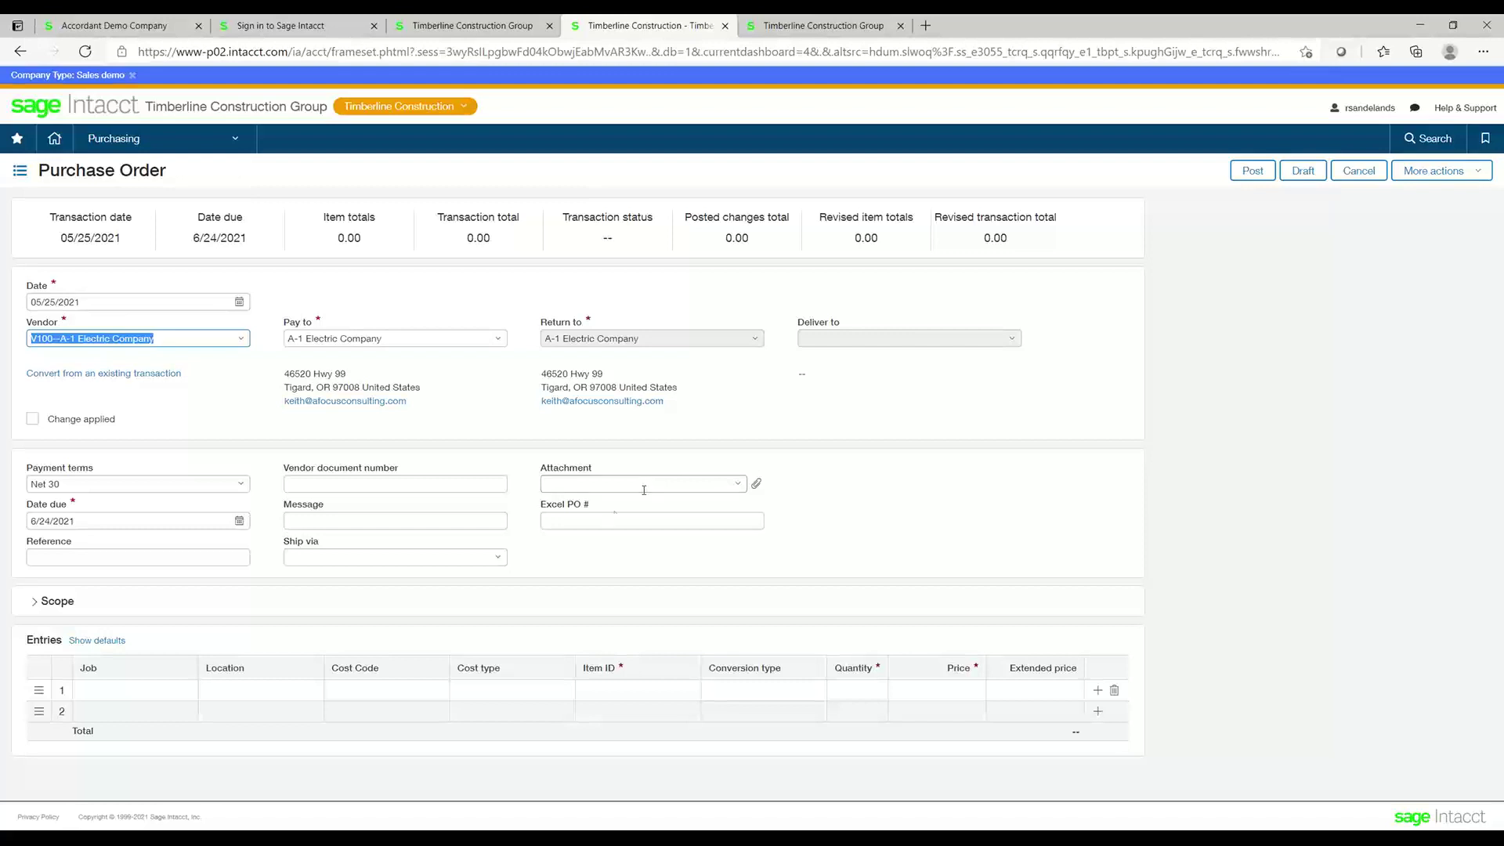
# Step: Look over the purchase order's Excel PO # field, the job choices for its first entry, and the form's customization options
pyautogui.click(594, 519)
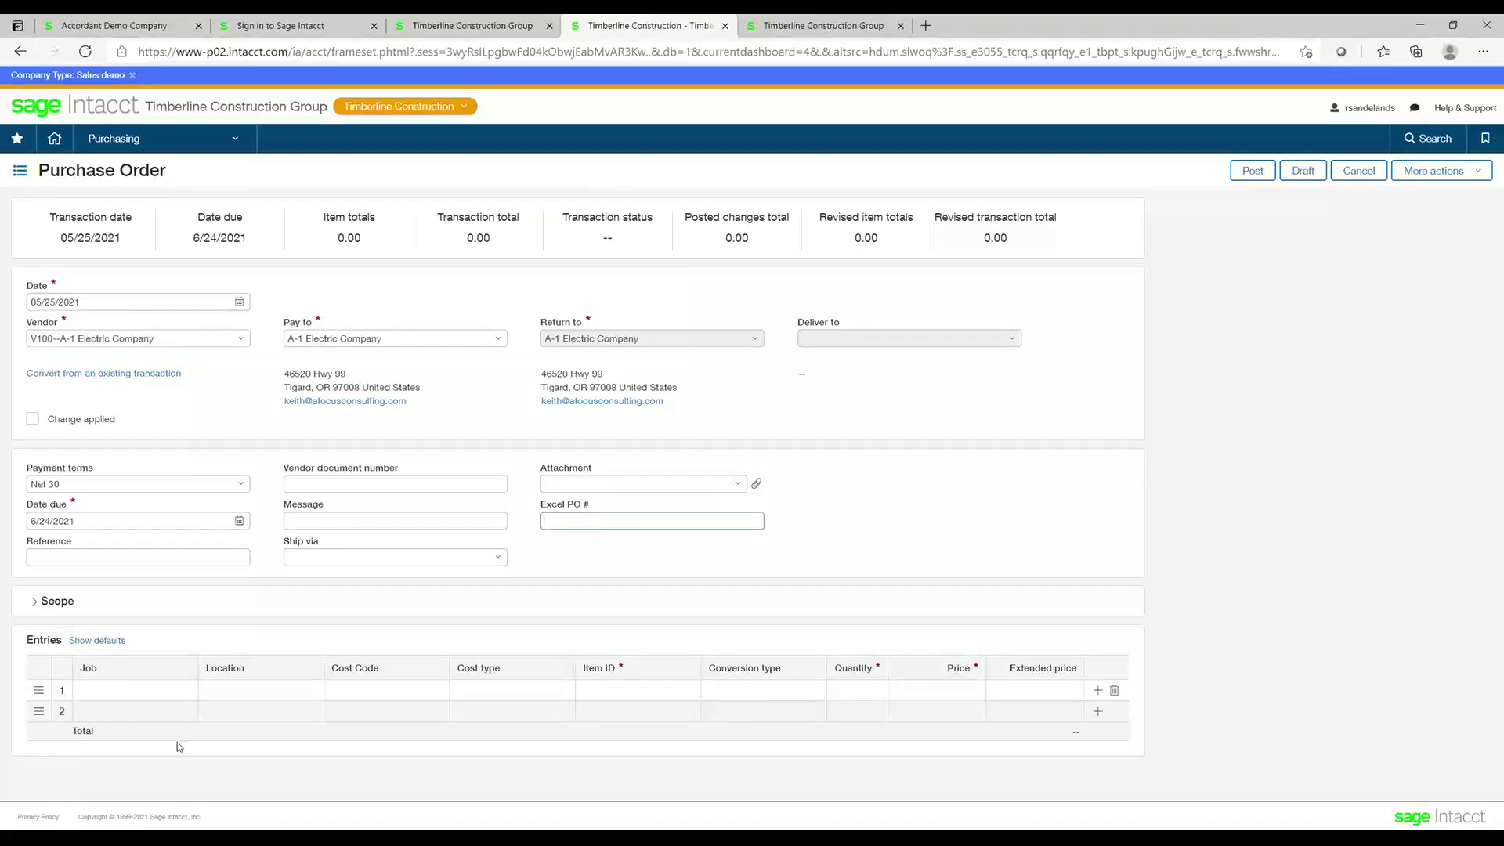
pyautogui.click(173, 687)
pyautogui.click(186, 693)
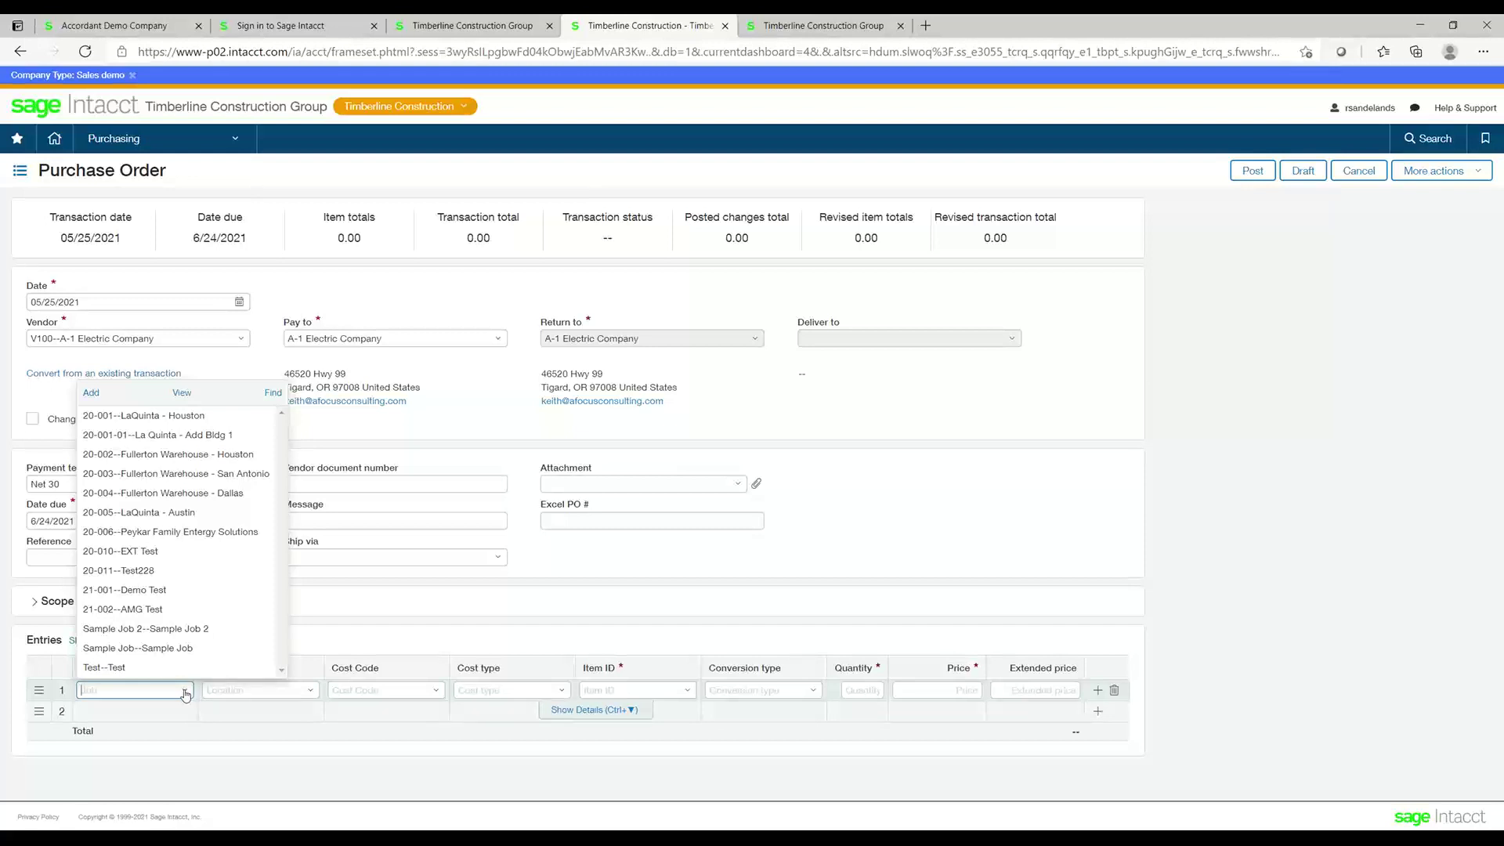
pyautogui.click(1479, 172)
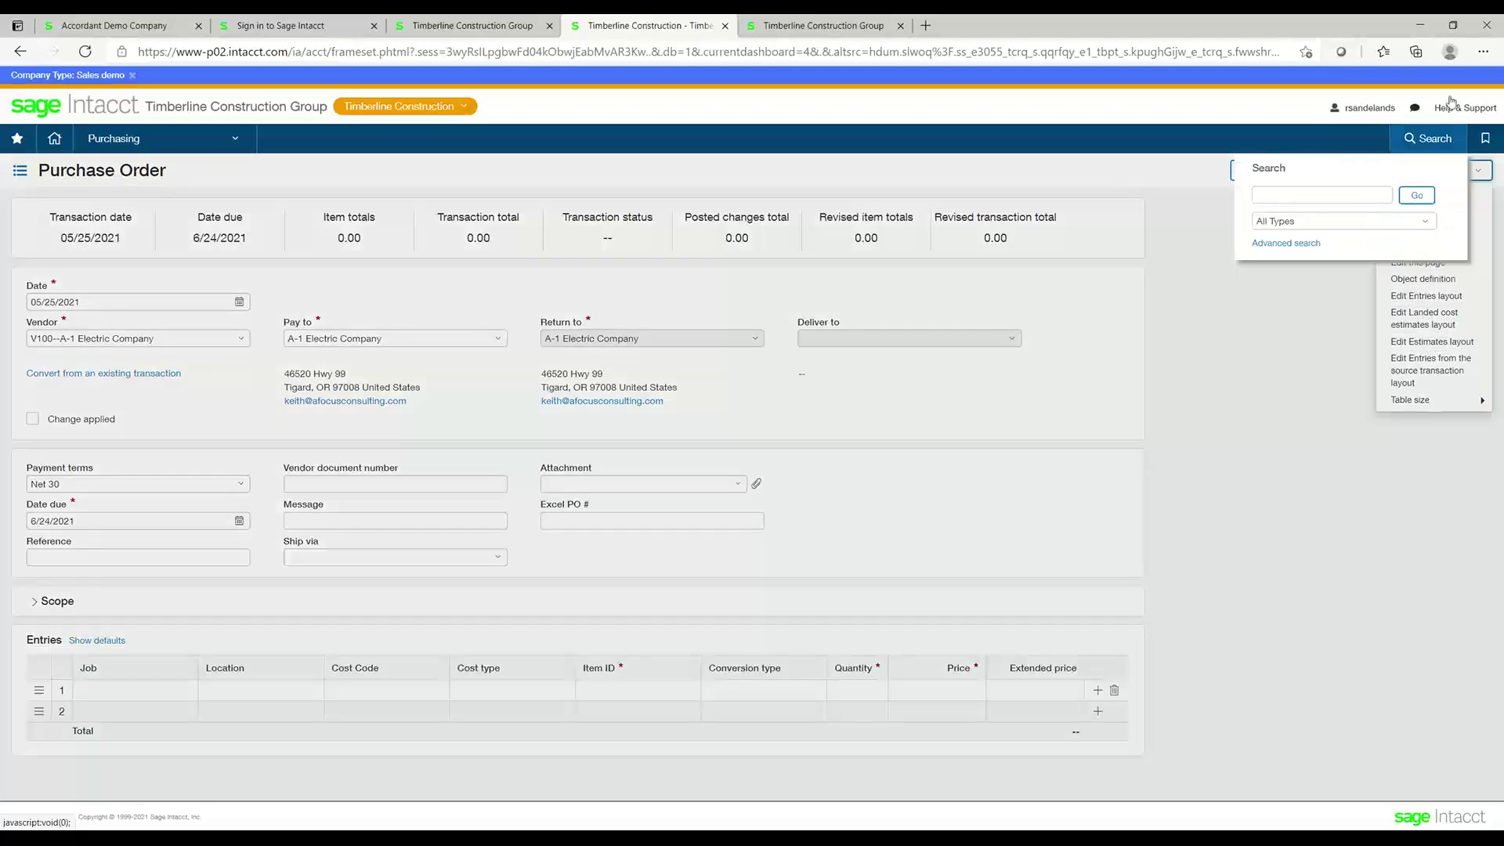
# Step: Return to the purchase order list, open A-1 Electric Company's 05/21/2021 purchase order for editing, and cancel out of it
pyautogui.click(1415, 107)
pyautogui.click(202, 146)
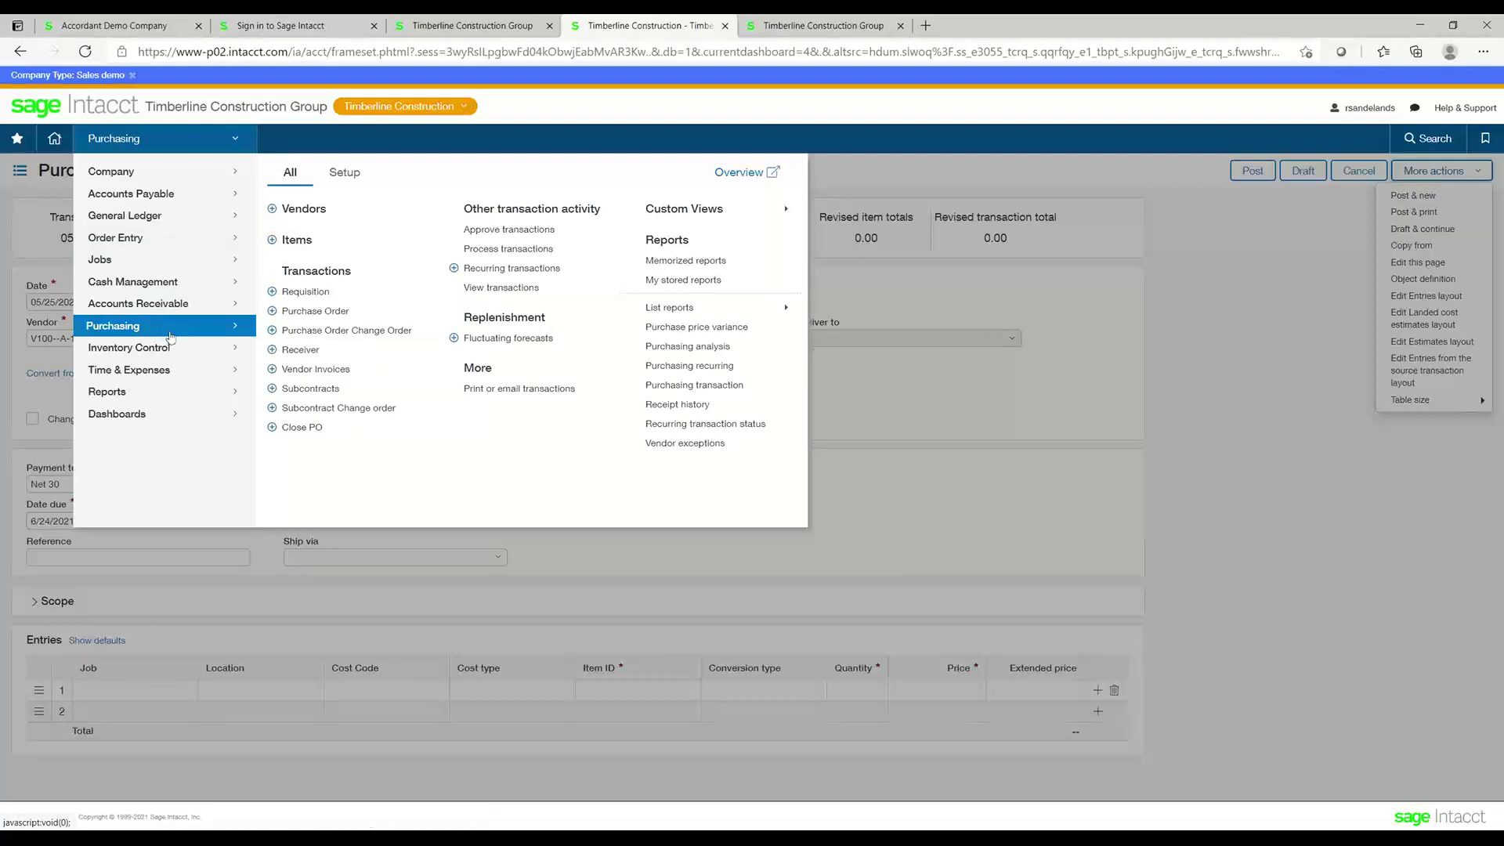
pyautogui.click(316, 312)
pyautogui.click(840, 126)
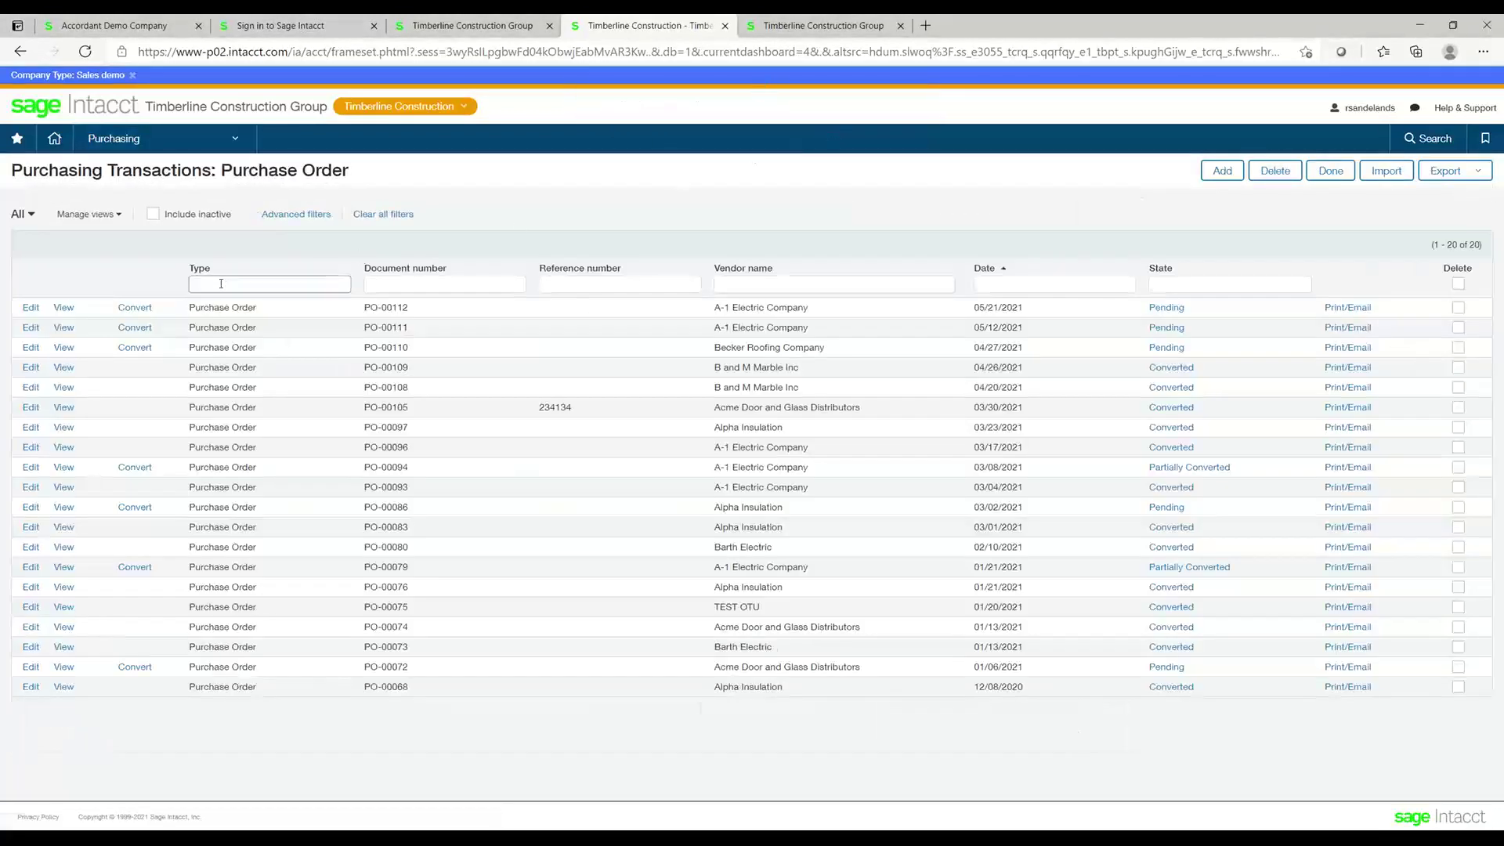
pyautogui.click(33, 309)
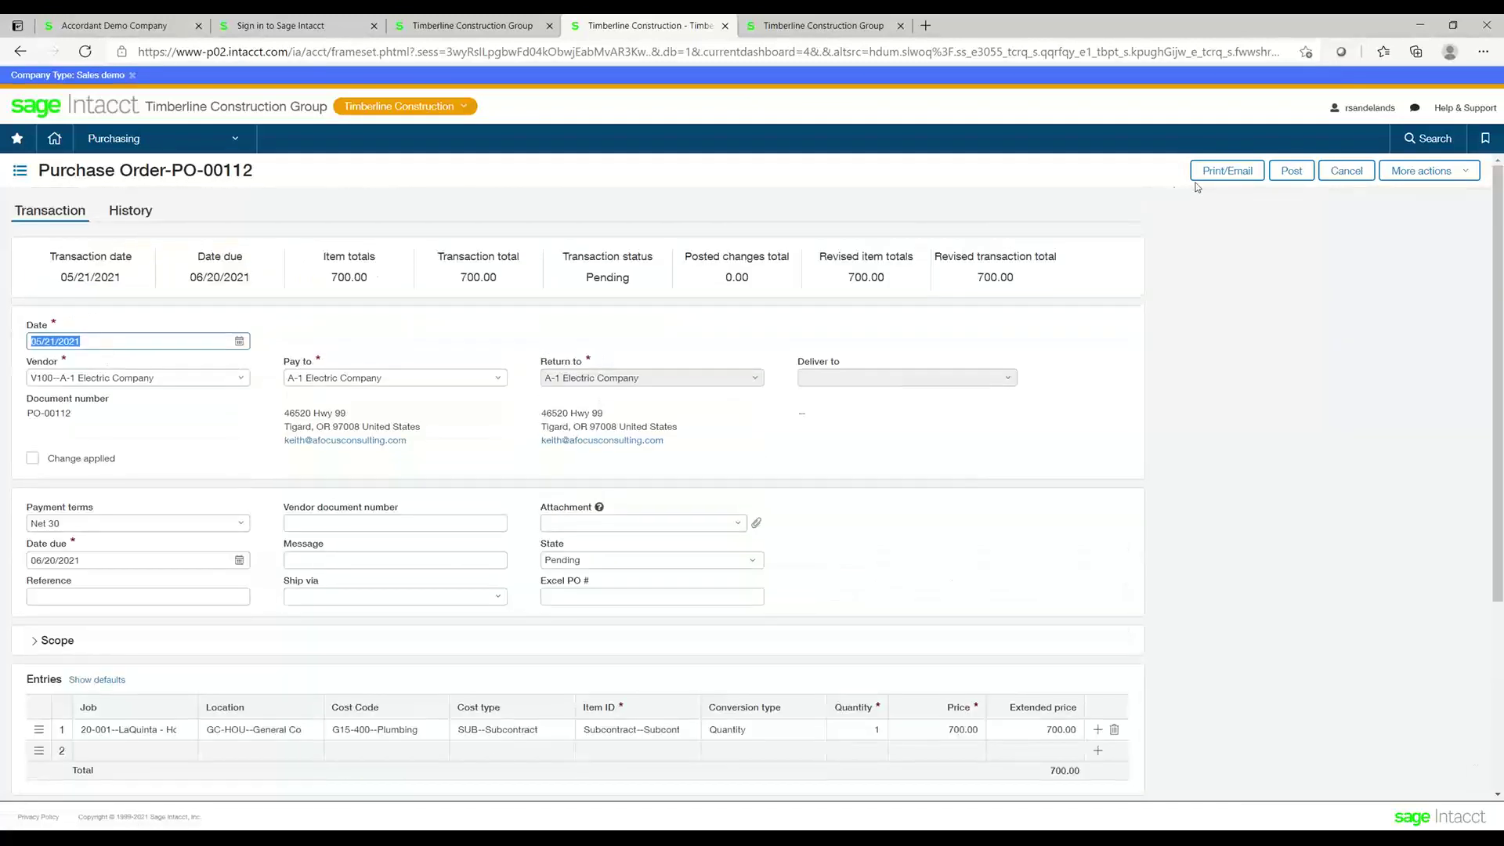
pyautogui.click(1346, 171)
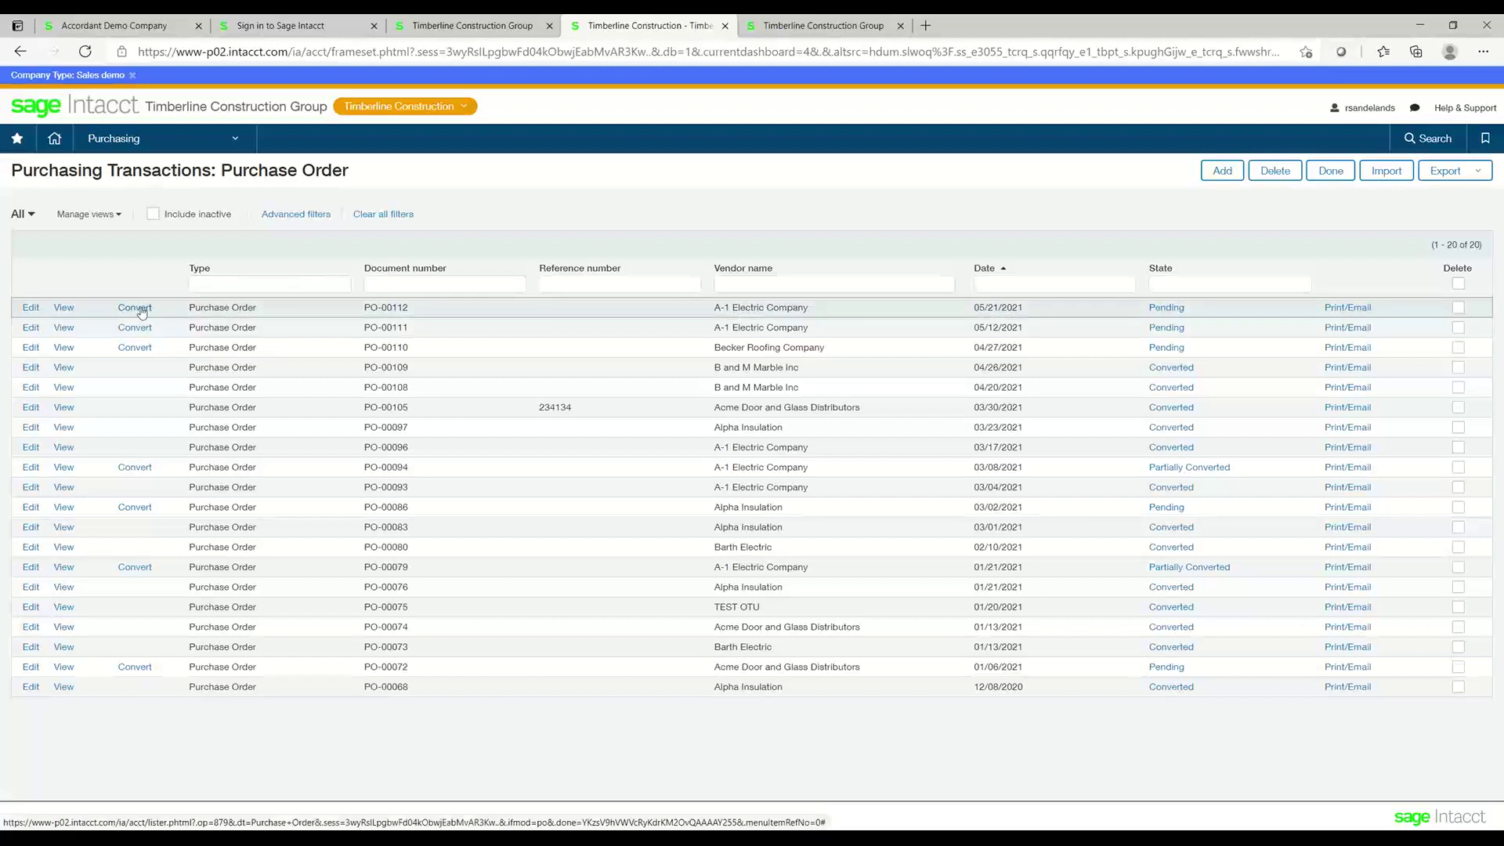
# Step: Convert A-1 Electric Company's 05/21/2021 purchase order to a vendor invoice and select the price of its first entry
pyautogui.moveTo(142, 312)
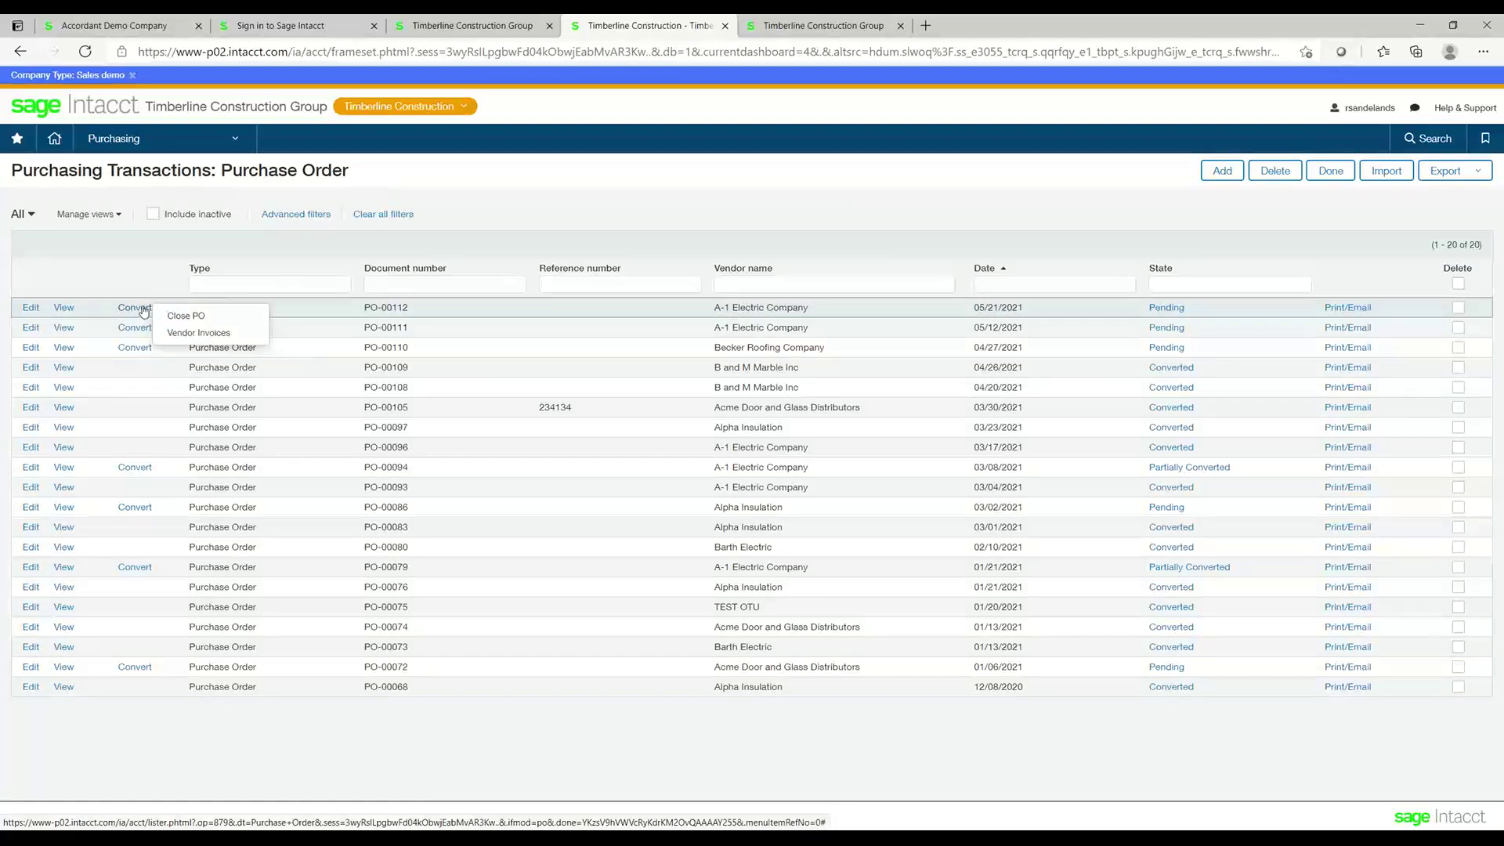
pyautogui.click(187, 334)
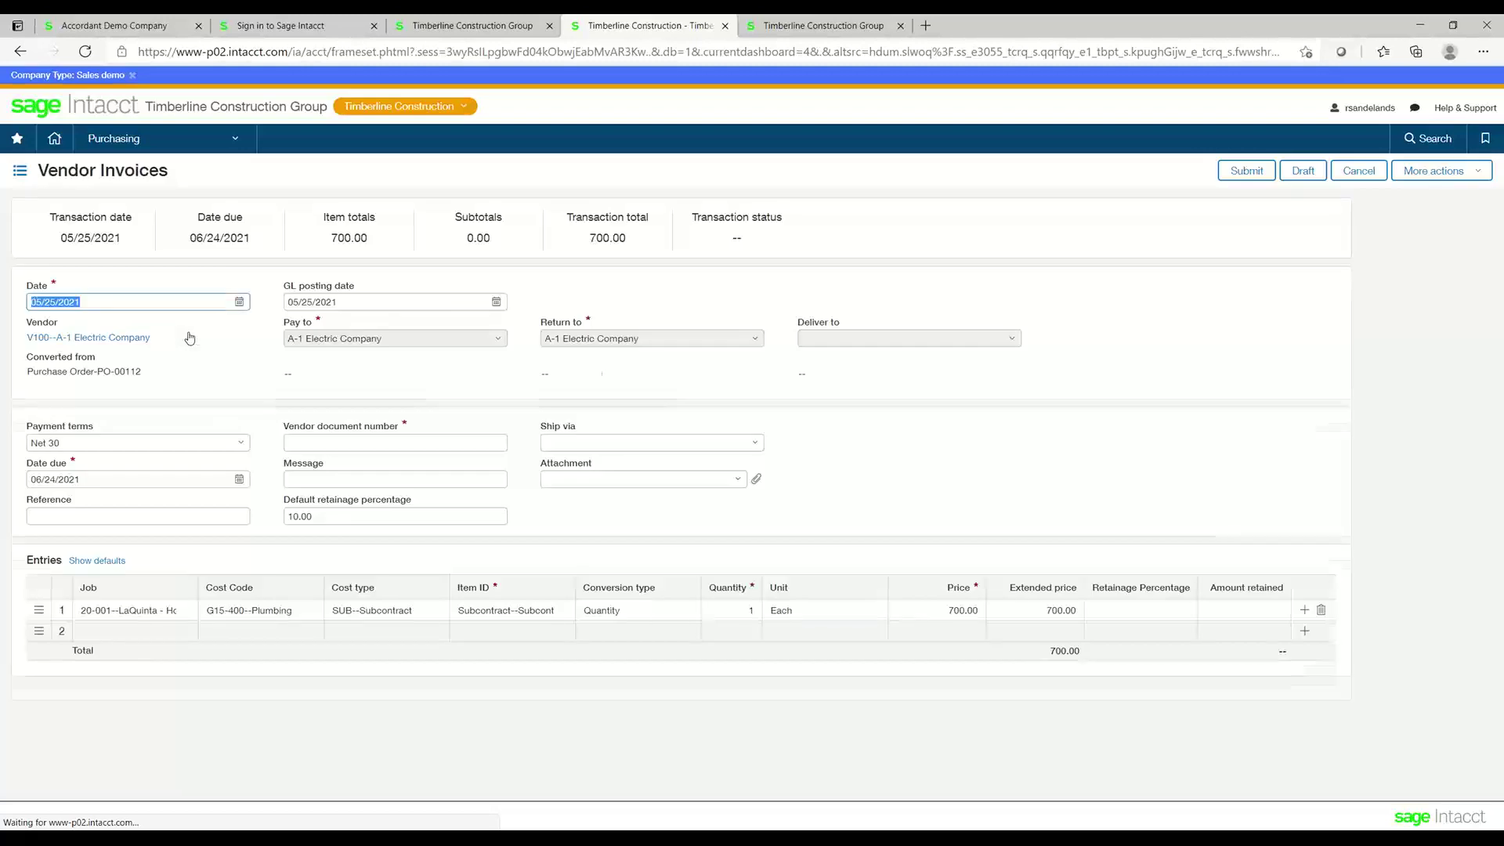
pyautogui.click(943, 636)
pyautogui.moveTo(944, 638); pyautogui.dragTo(1008, 640)
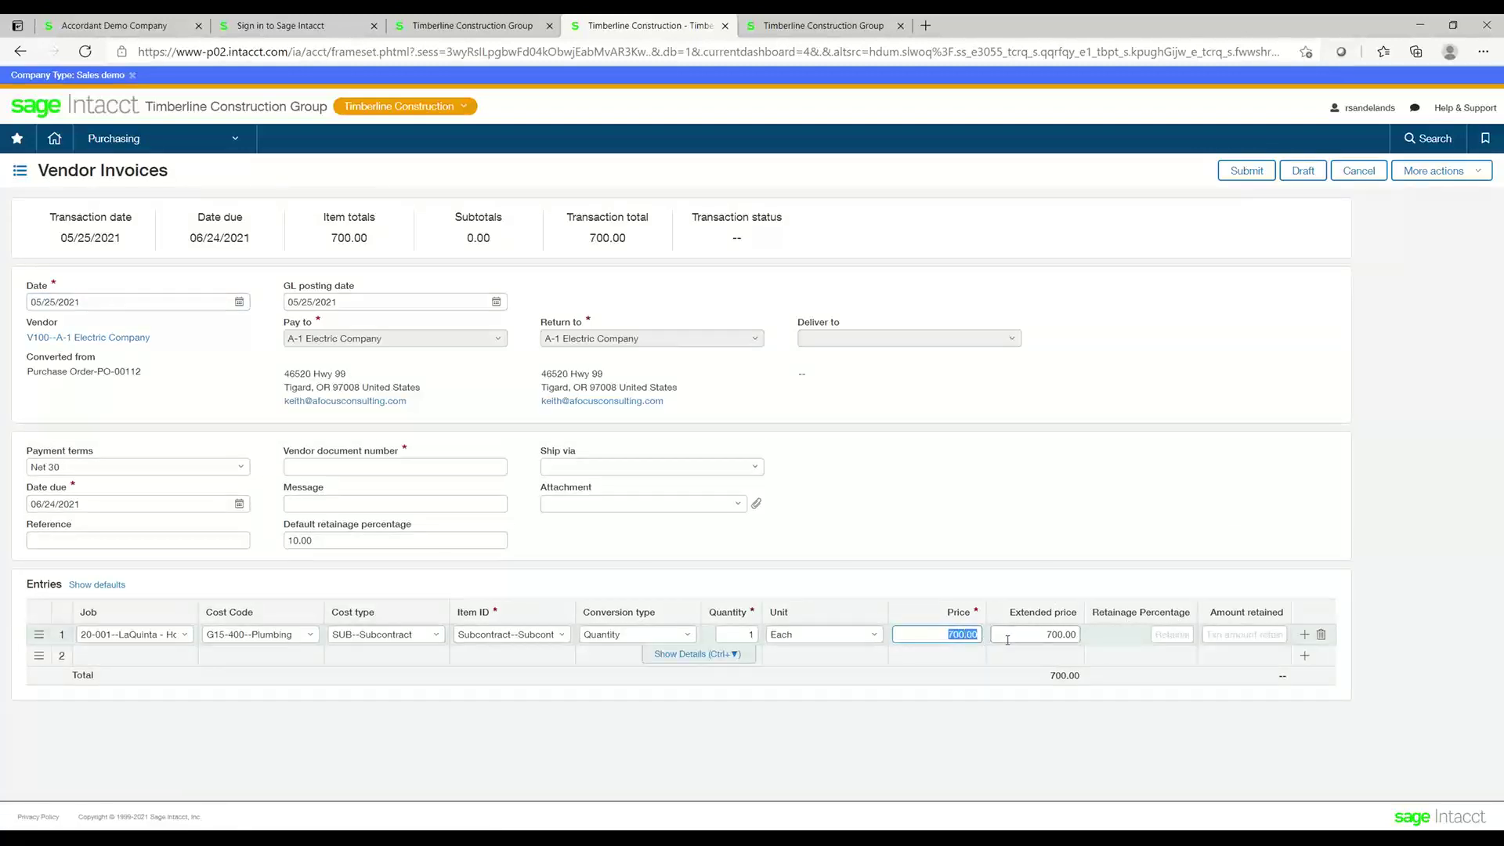